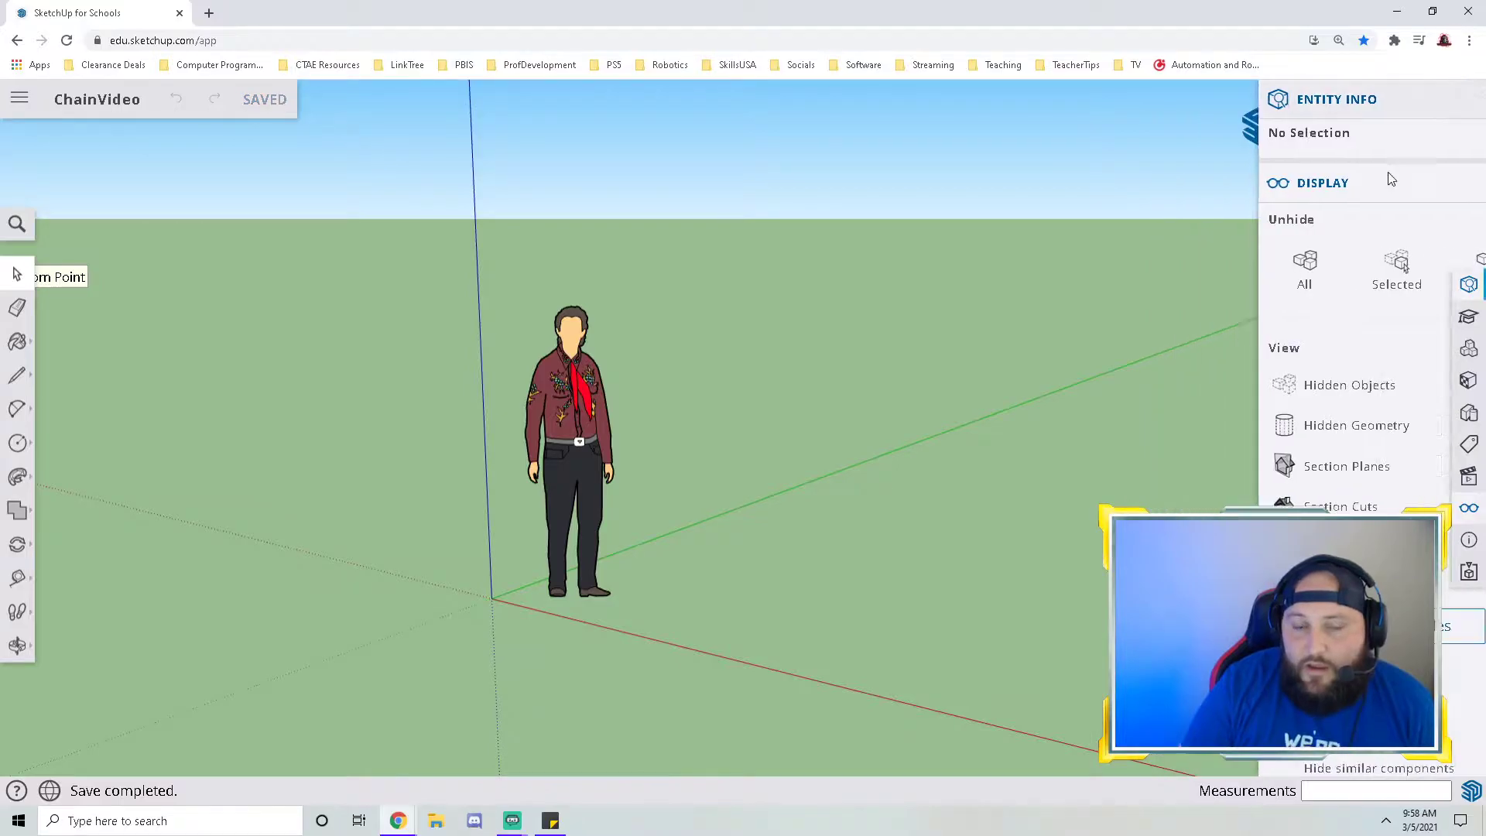
# - Draw a vertical circle with a 1" radius facing the green axis, near the standing figure's feet
pyautogui.moveTo(614, 410); pyautogui.dragTo(526, 424, button='middle')
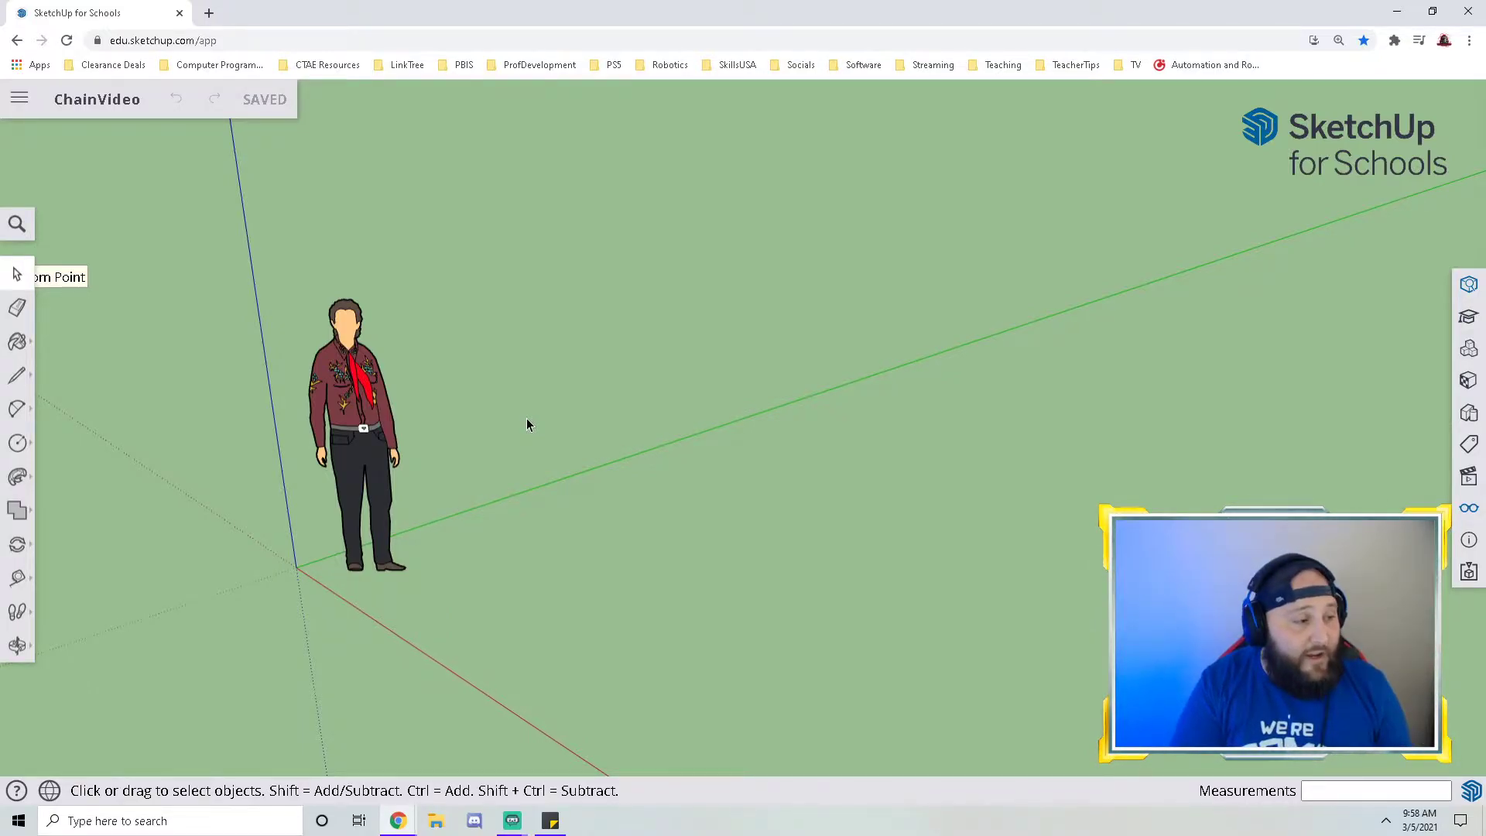
pyautogui.click(17, 443)
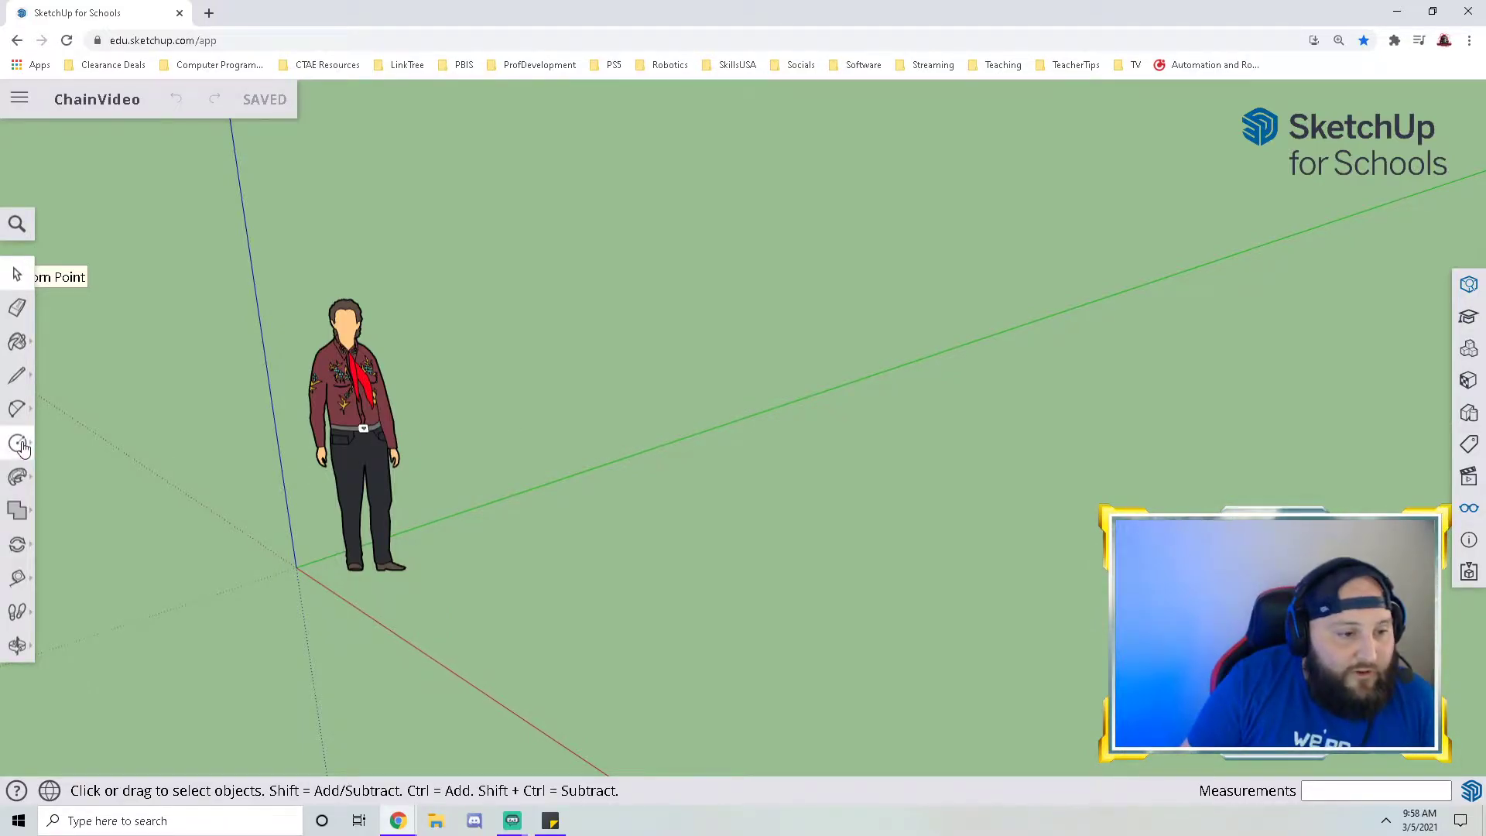
pyautogui.moveTo(547, 655); pyautogui.dragTo(398, 677, button='middle')
pyautogui.scroll(5, 643, 524)
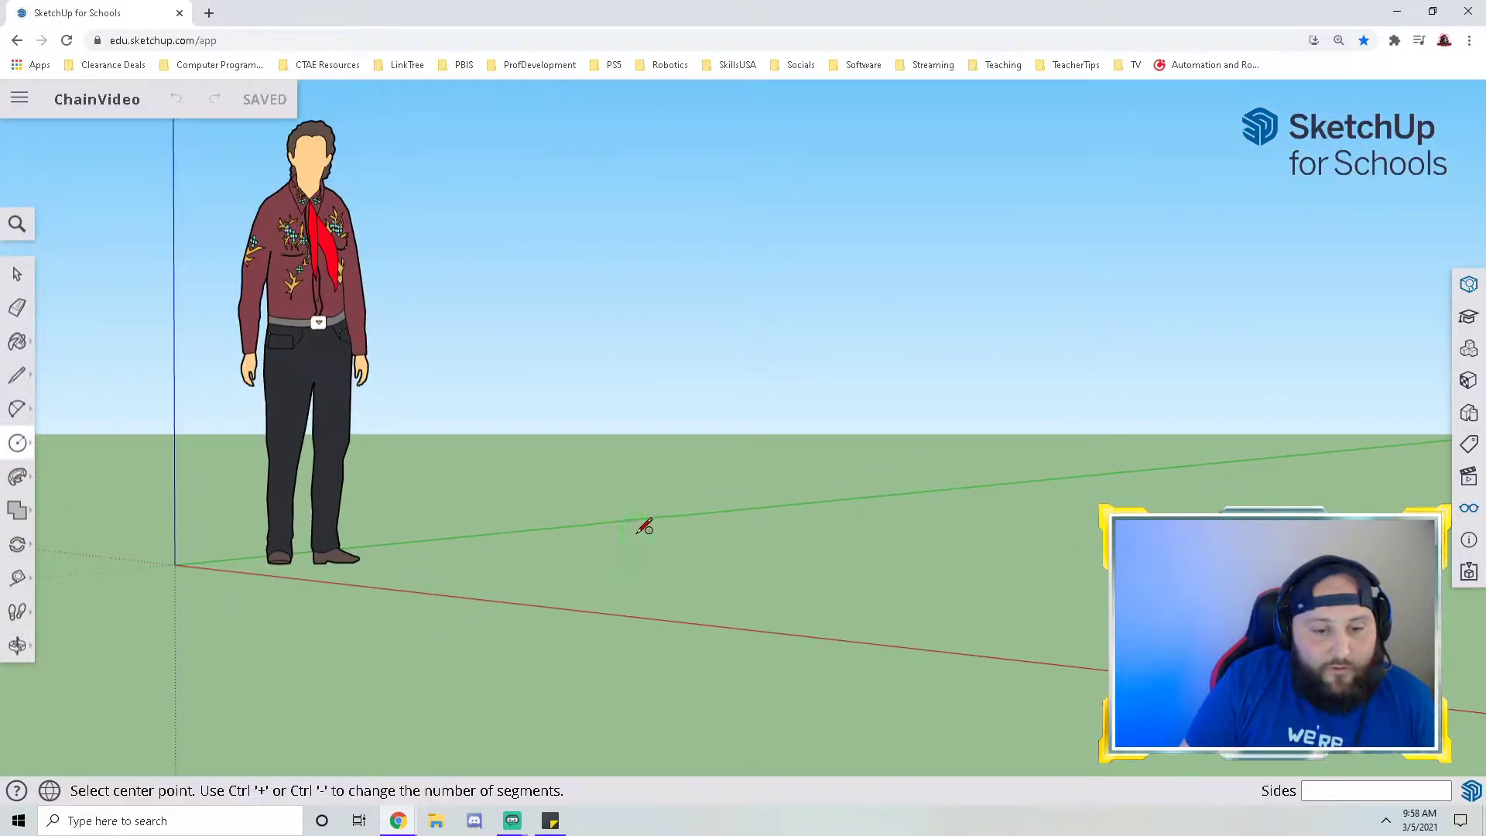
pyautogui.moveTo(412, 547); pyautogui.dragTo(464, 541, button='middle')
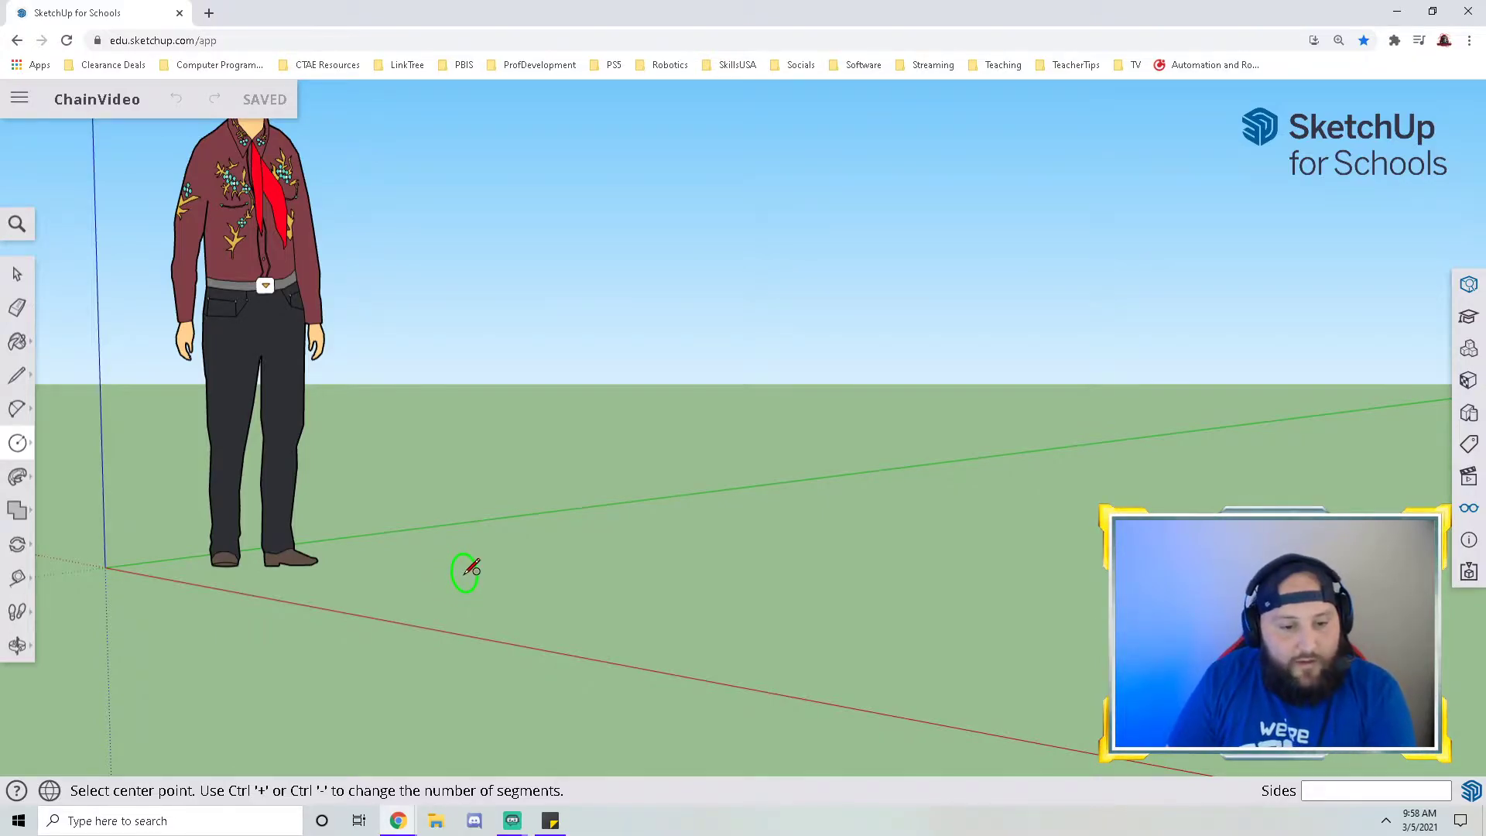
pyautogui.click(471, 565)
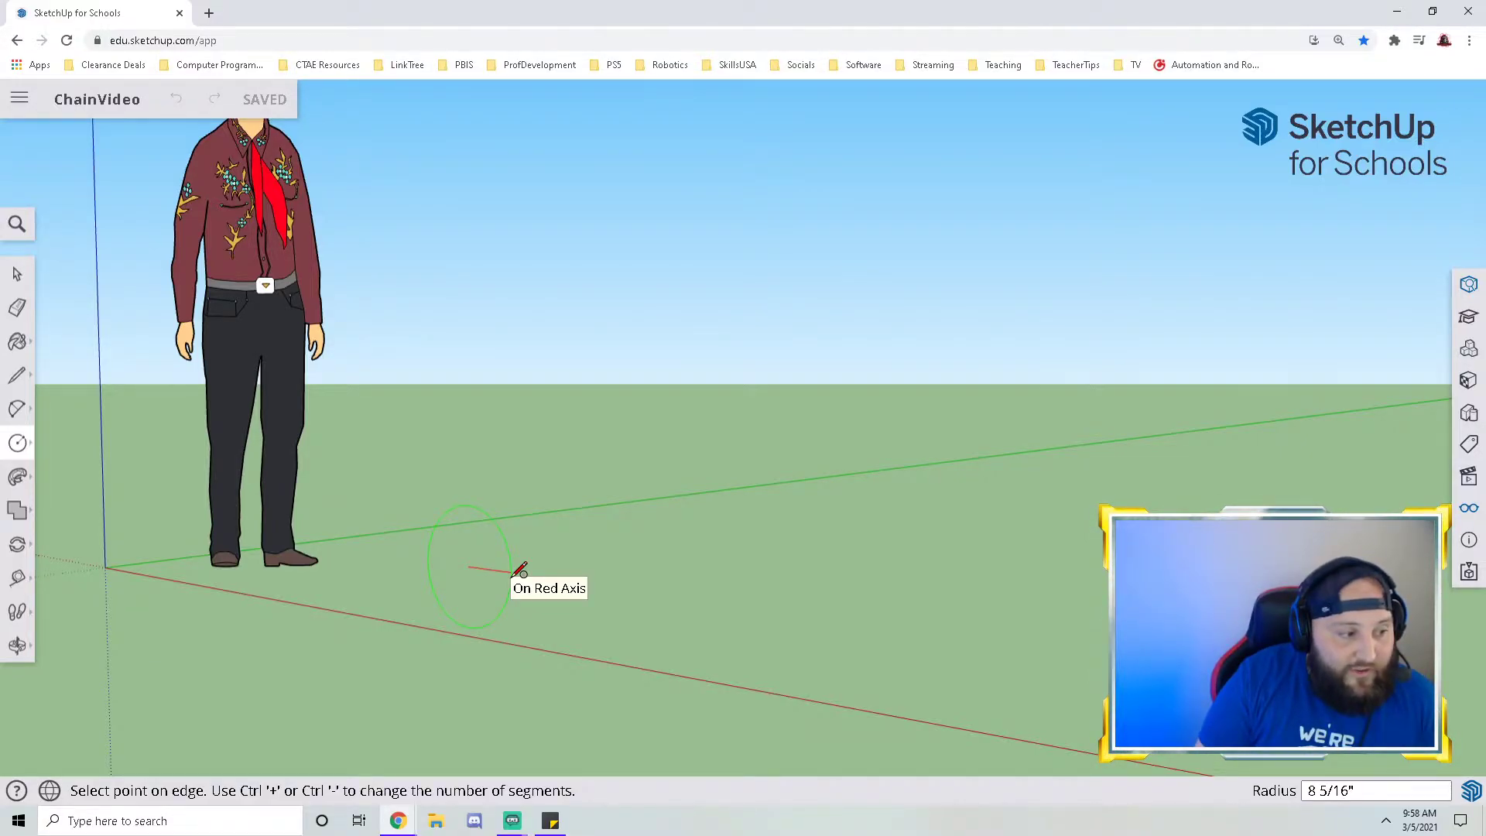
pyautogui.write('1')
pyautogui.press('Return')
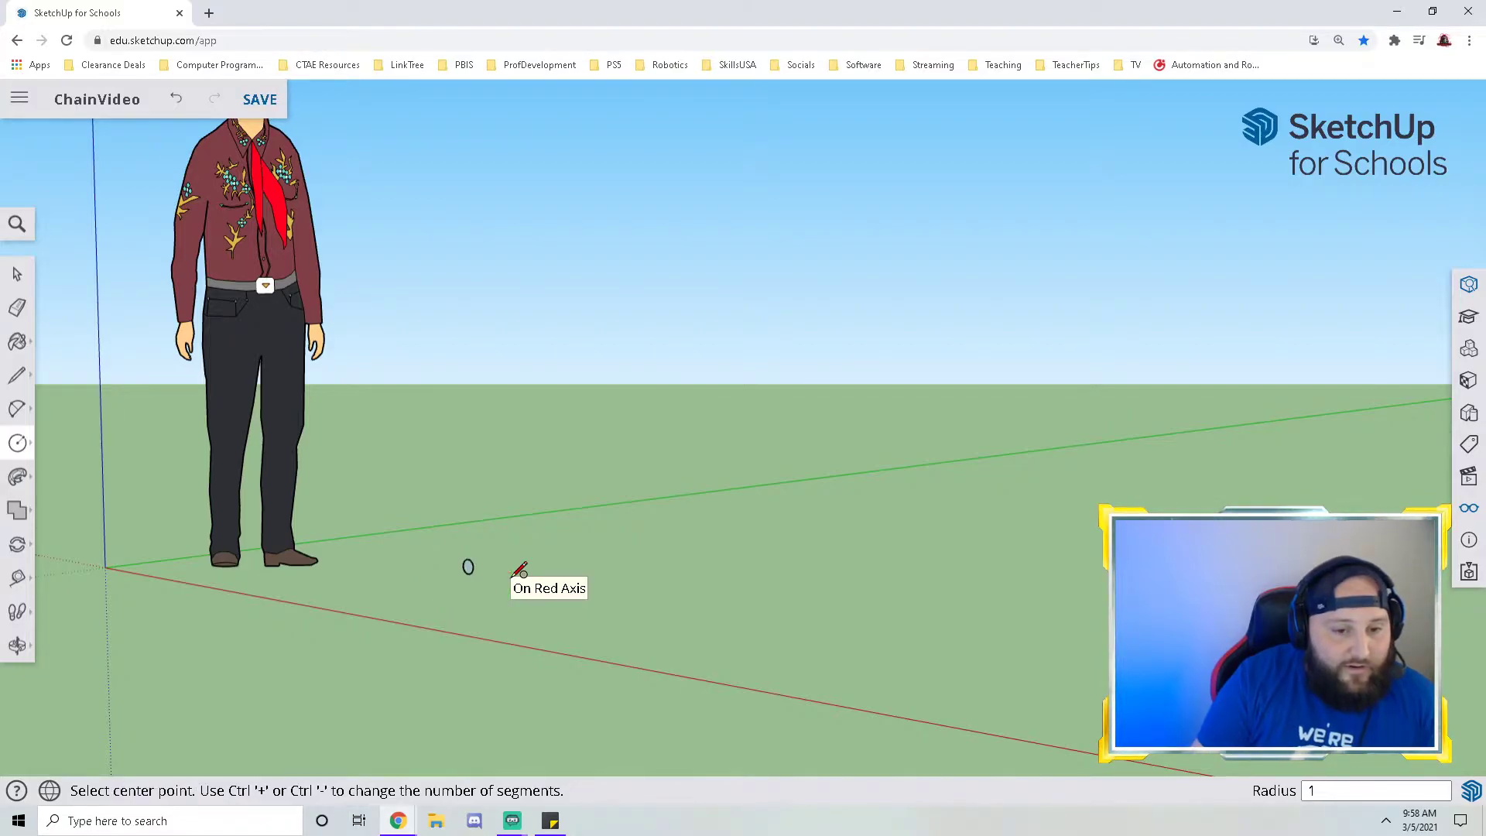
# - Set the circle's number of segments to 8
pyautogui.scroll(1, 469, 566)
pyautogui.scroll(5, 469, 566)
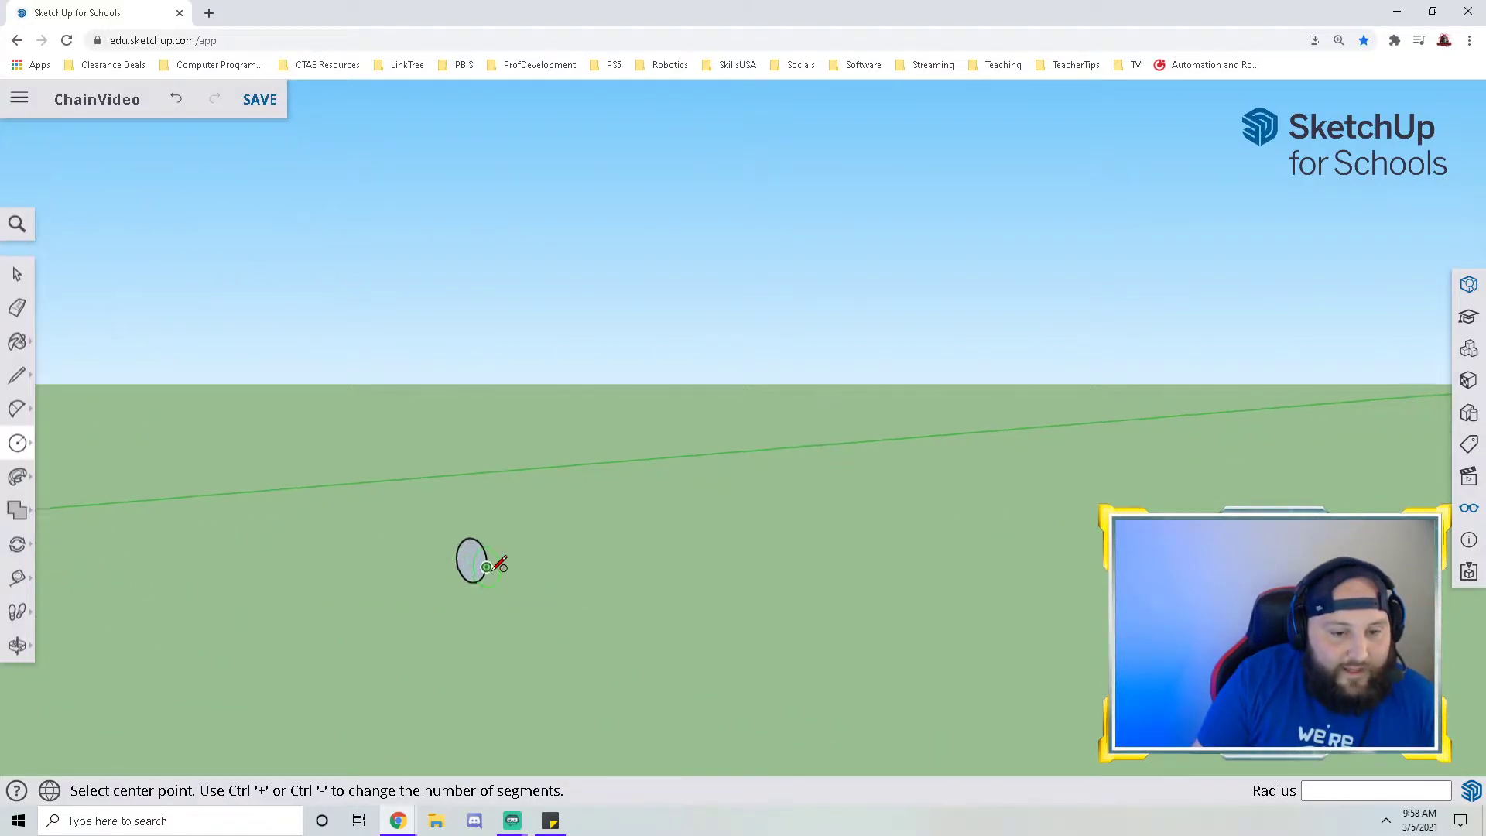
pyautogui.scroll(-1, 499, 564)
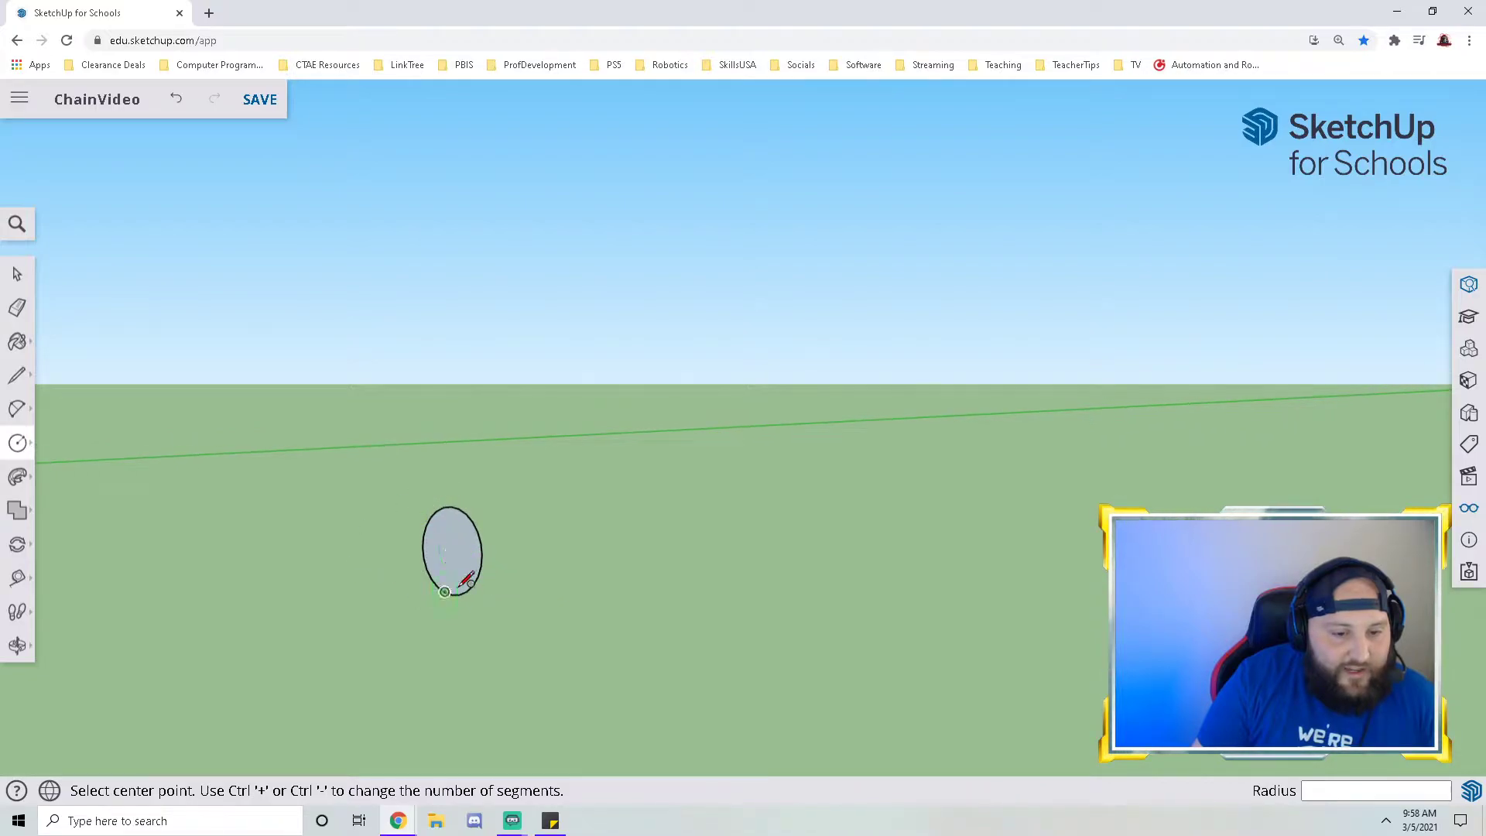
pyautogui.click(17, 274)
pyautogui.scroll(-1, 555, 548)
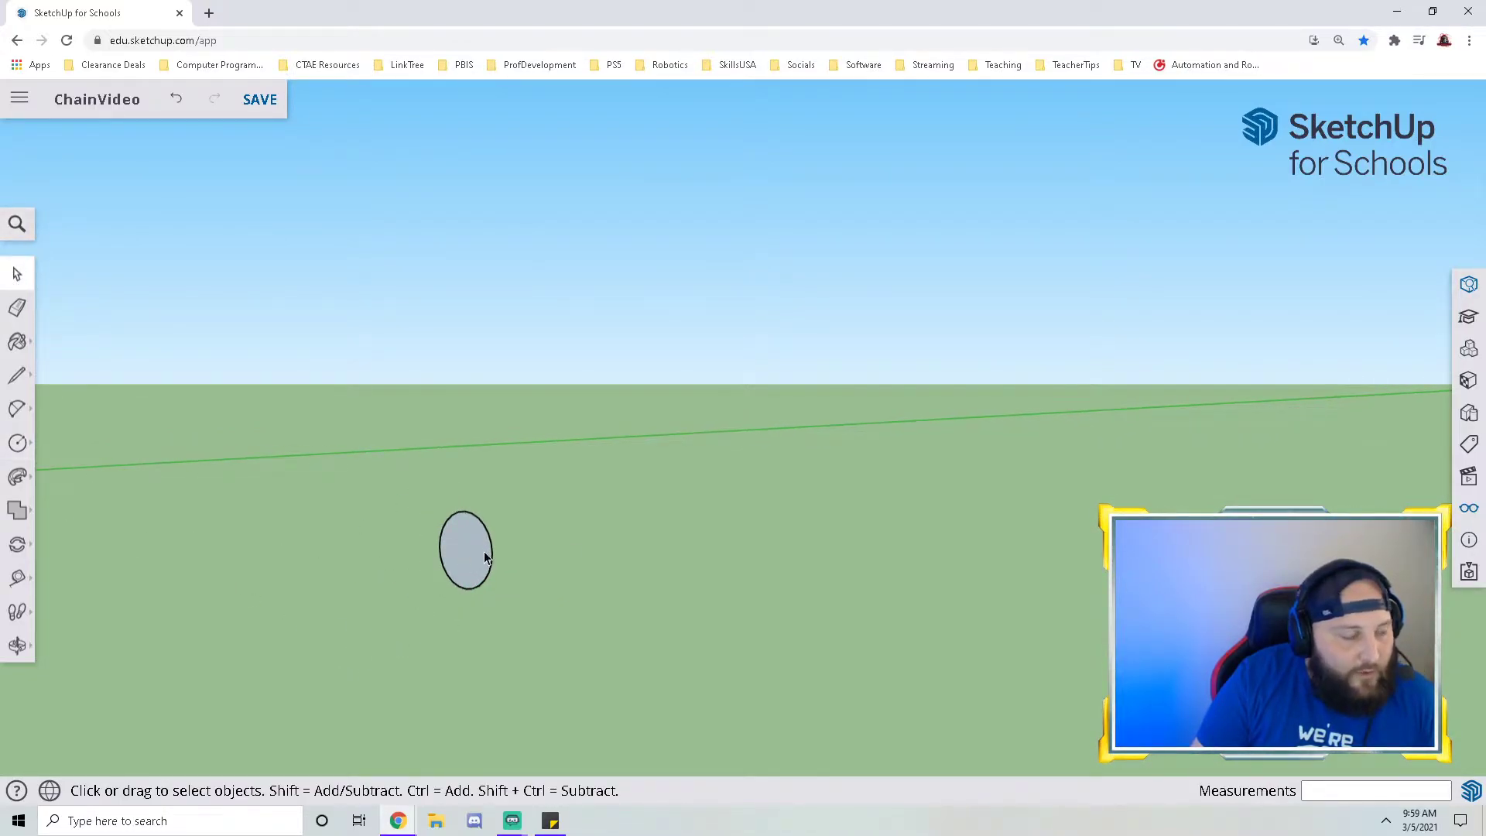
pyautogui.click(491, 548)
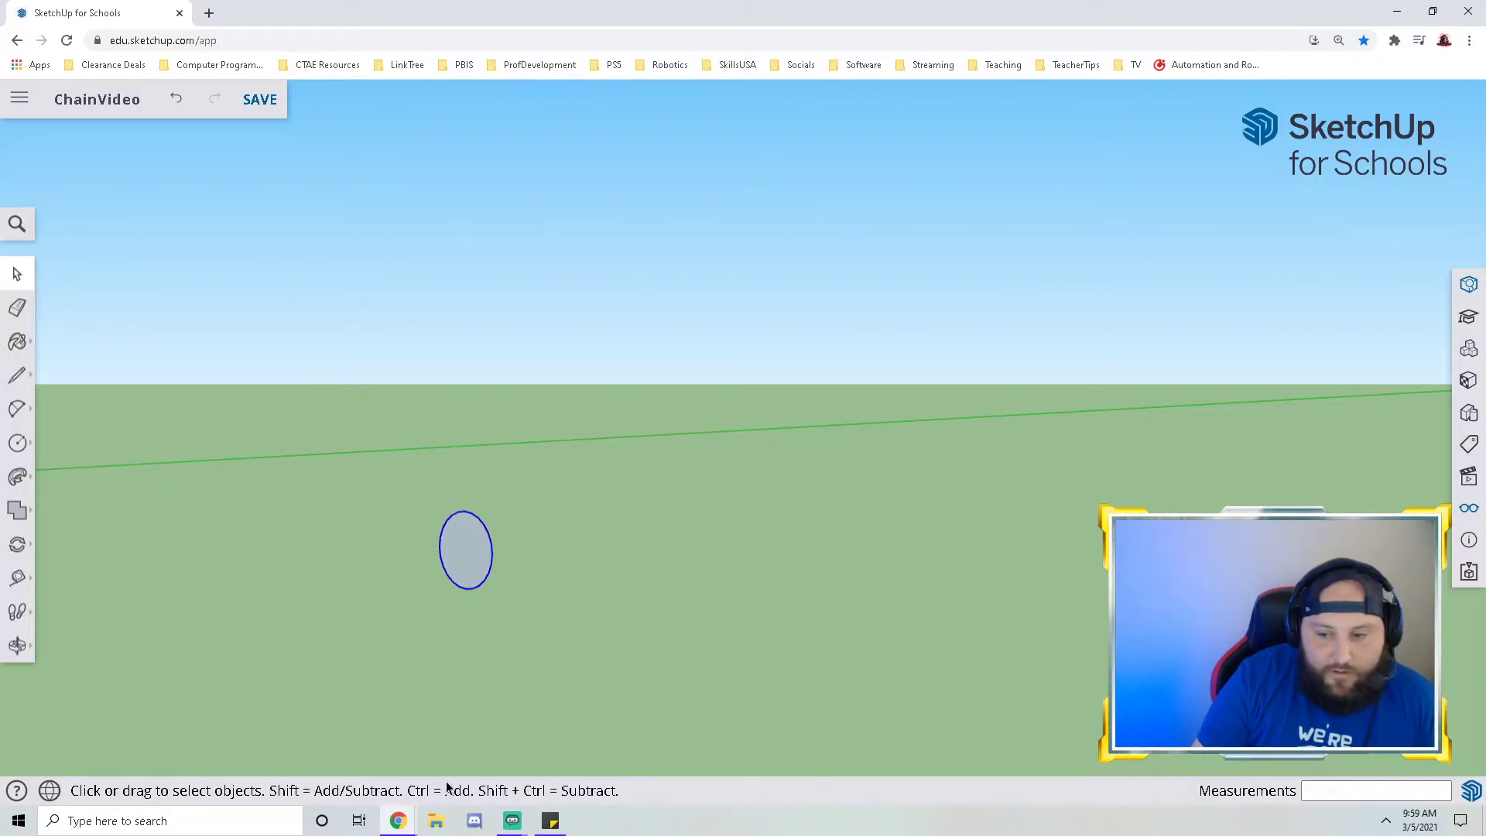
pyautogui.click(521, 702)
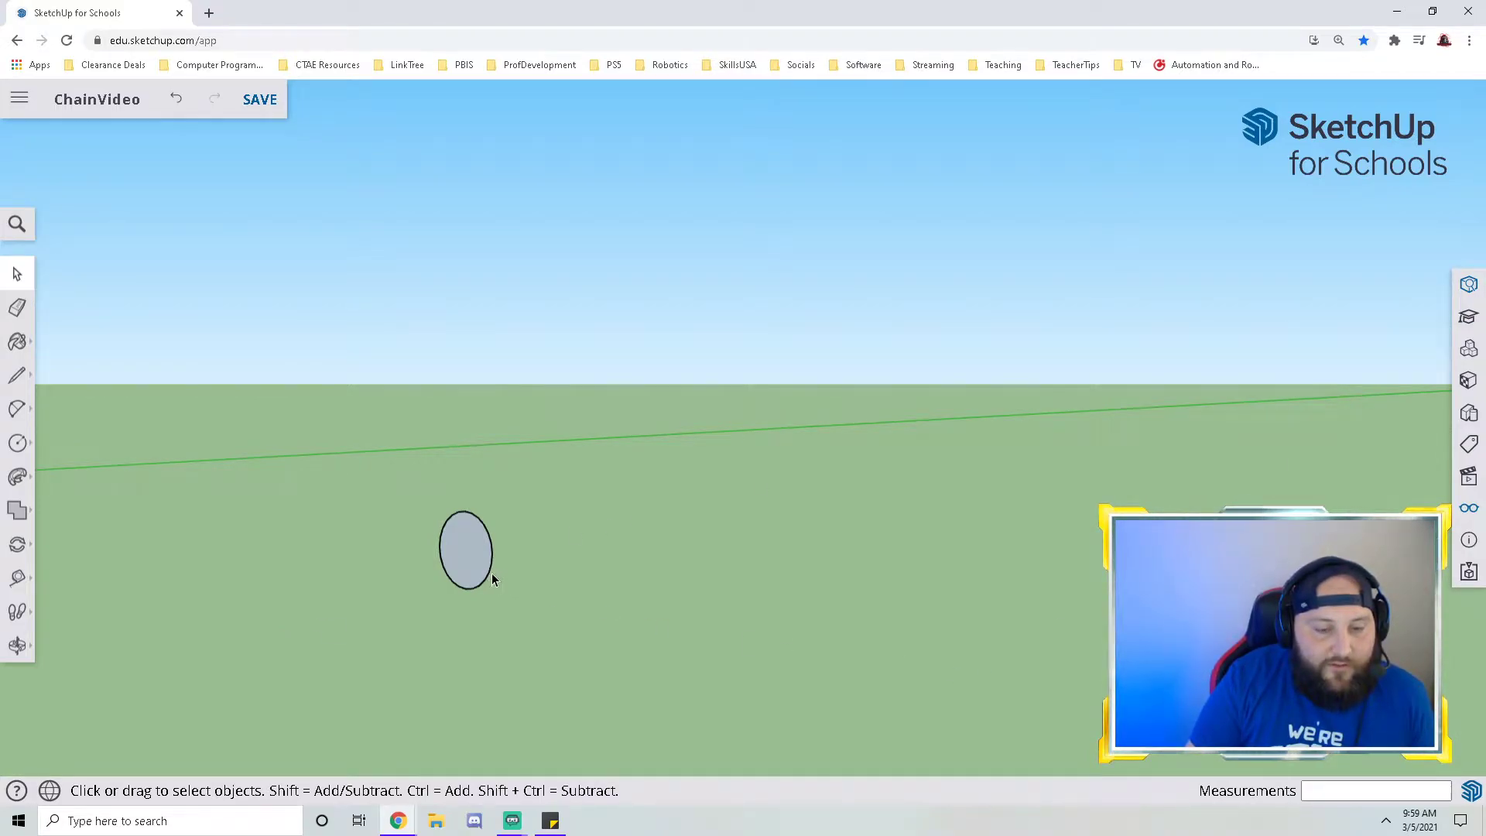
pyautogui.scroll(3, 490, 573)
pyautogui.click(480, 494)
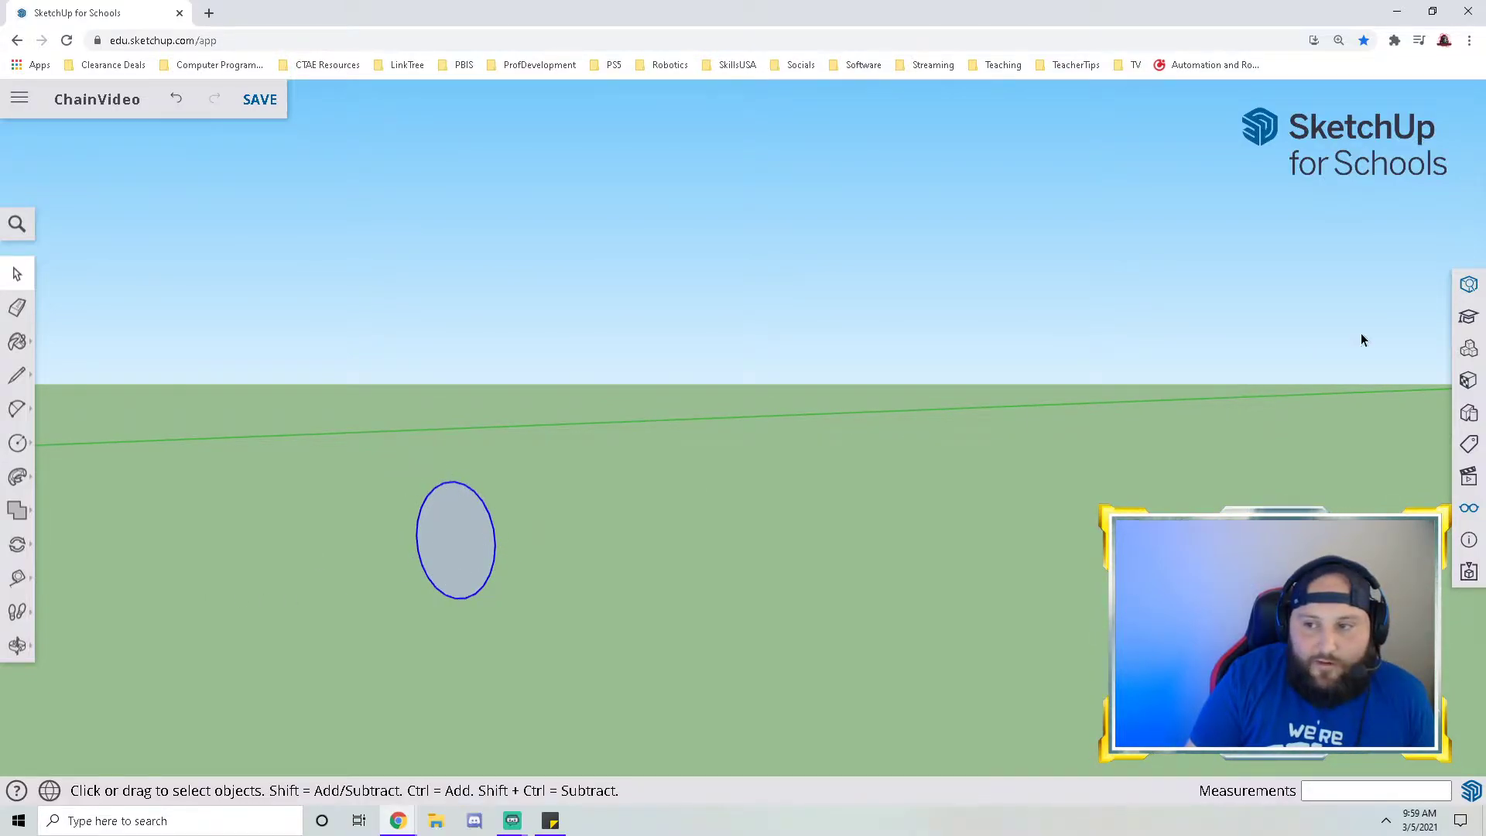
pyautogui.click(1469, 287)
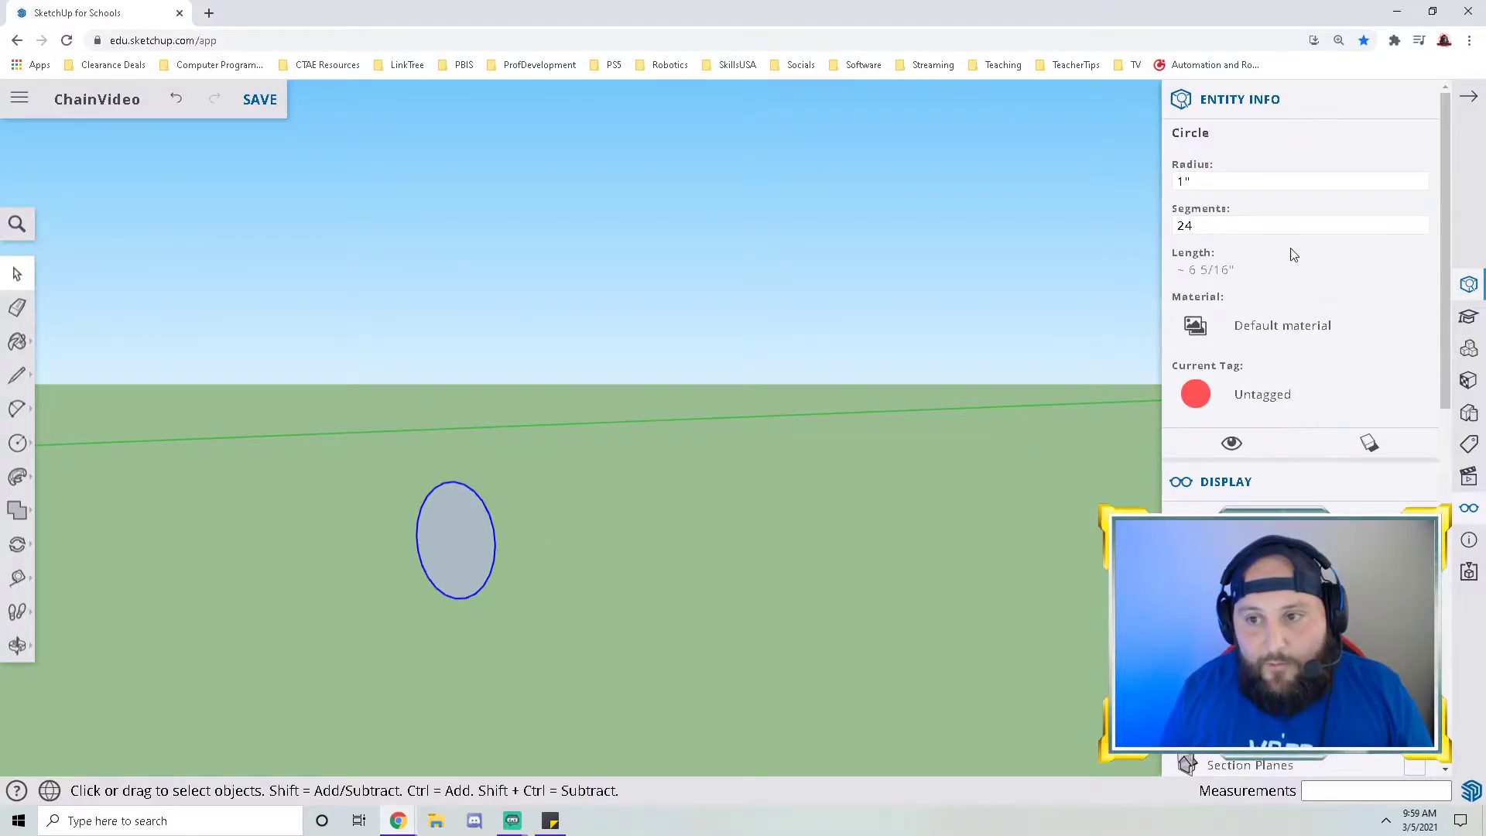
pyautogui.moveTo(1224, 225); pyautogui.dragTo(1084, 223)
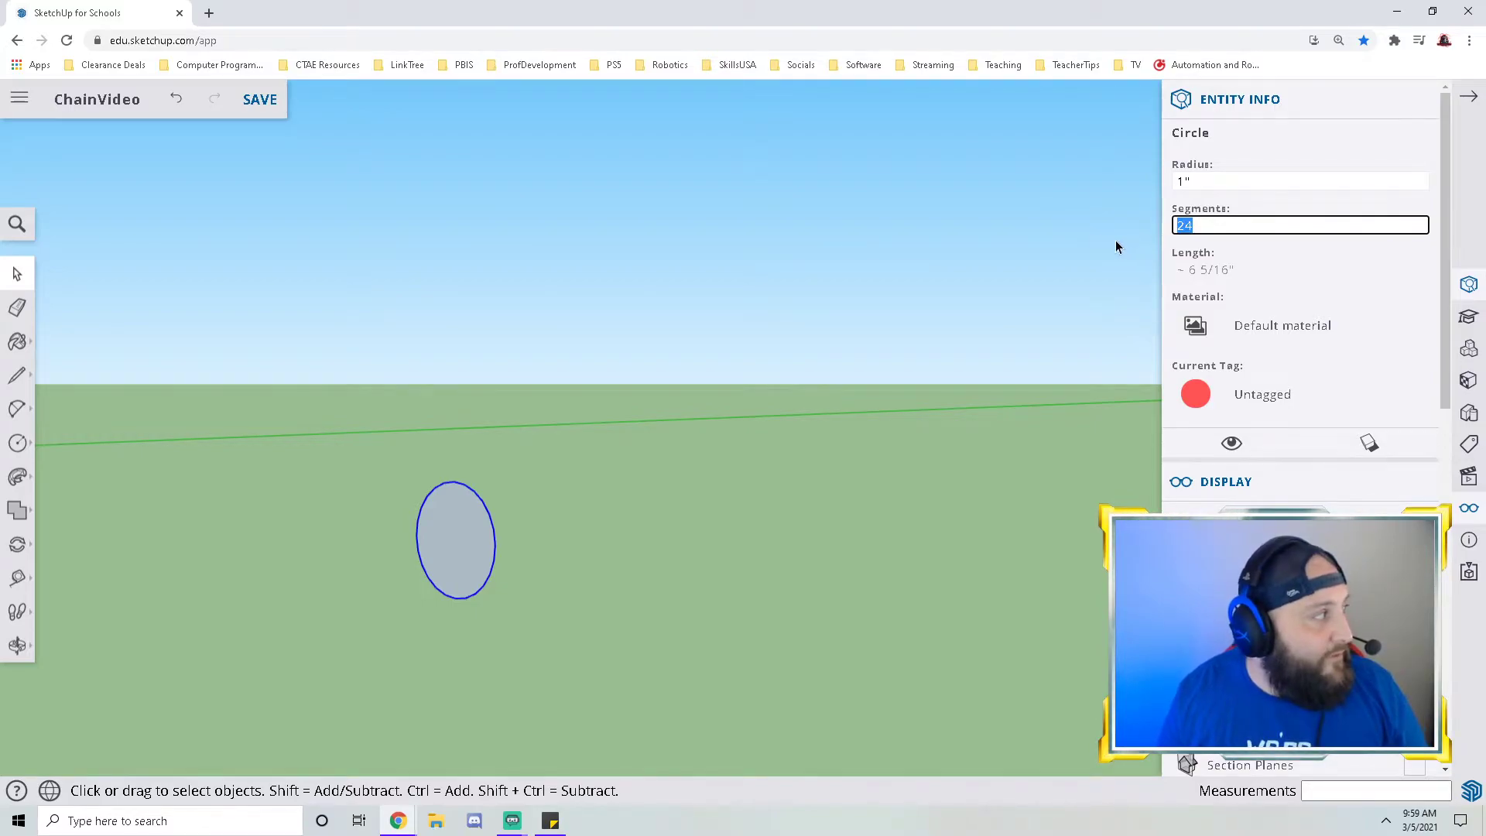
pyautogui.write('8')
pyautogui.press('Return')
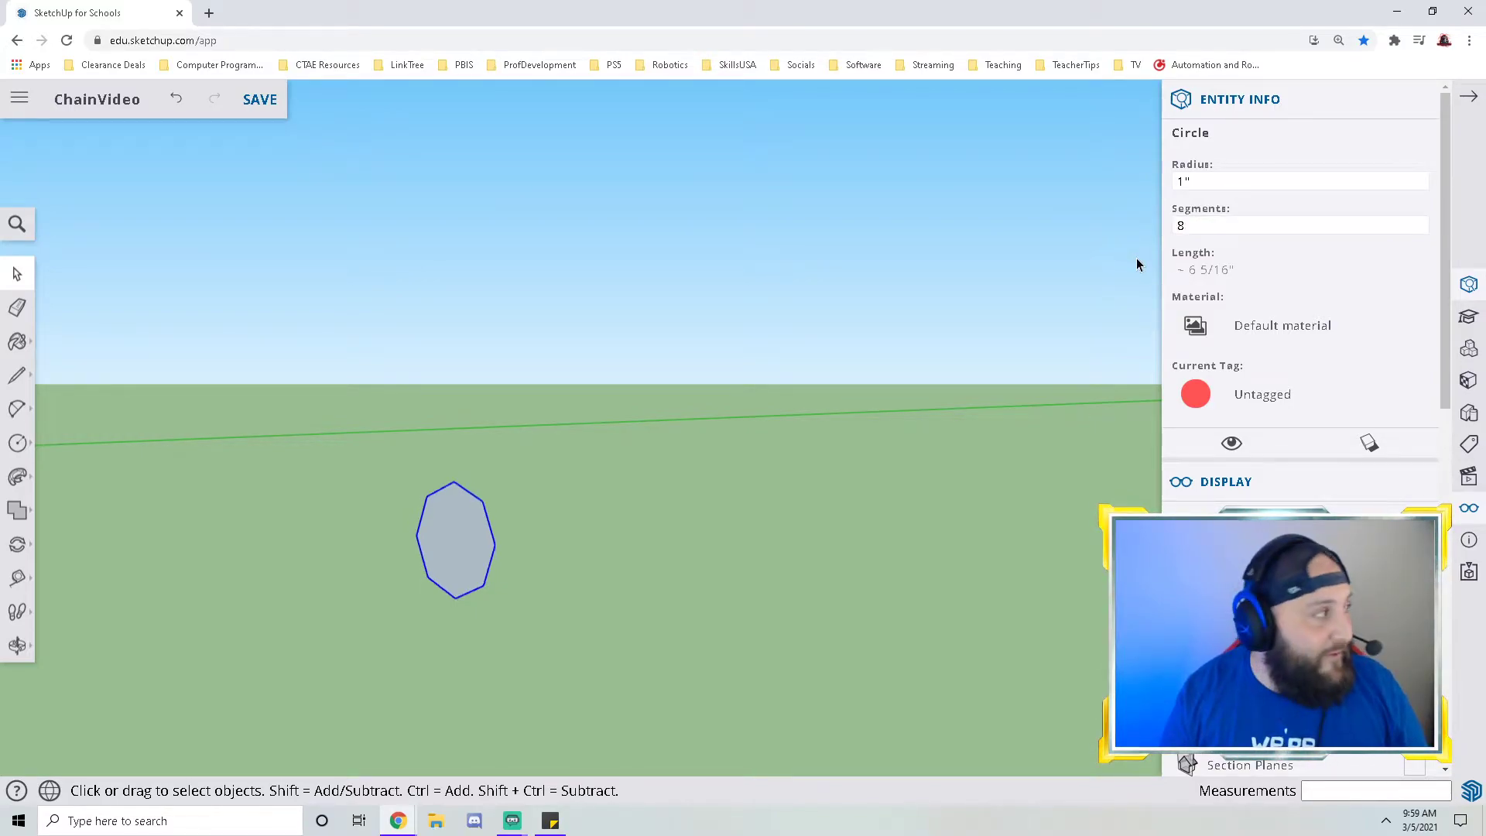
pyautogui.moveTo(421, 597); pyautogui.dragTo(540, 595, button='middle')
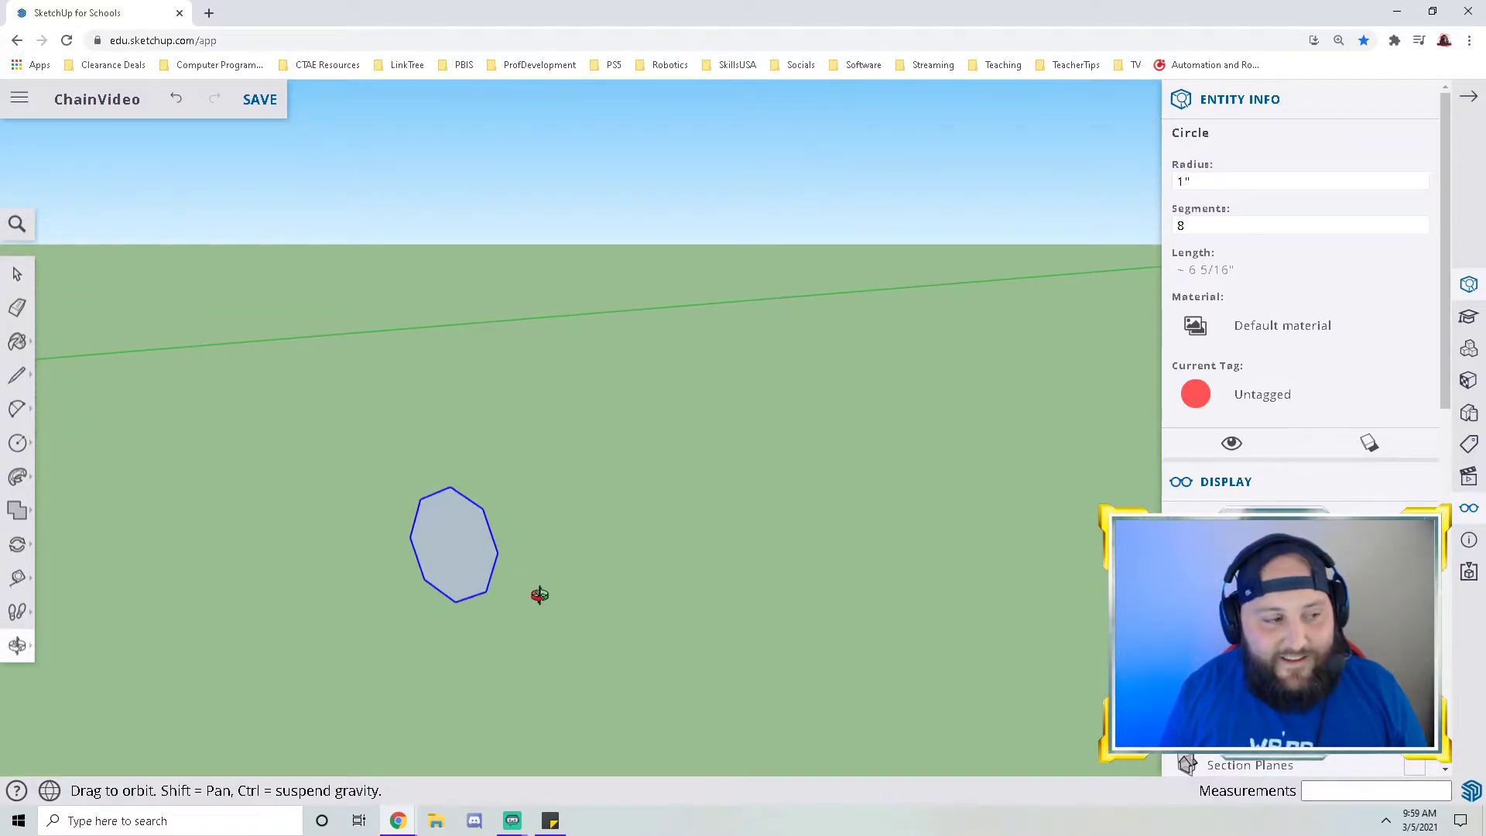
pyautogui.click(1468, 99)
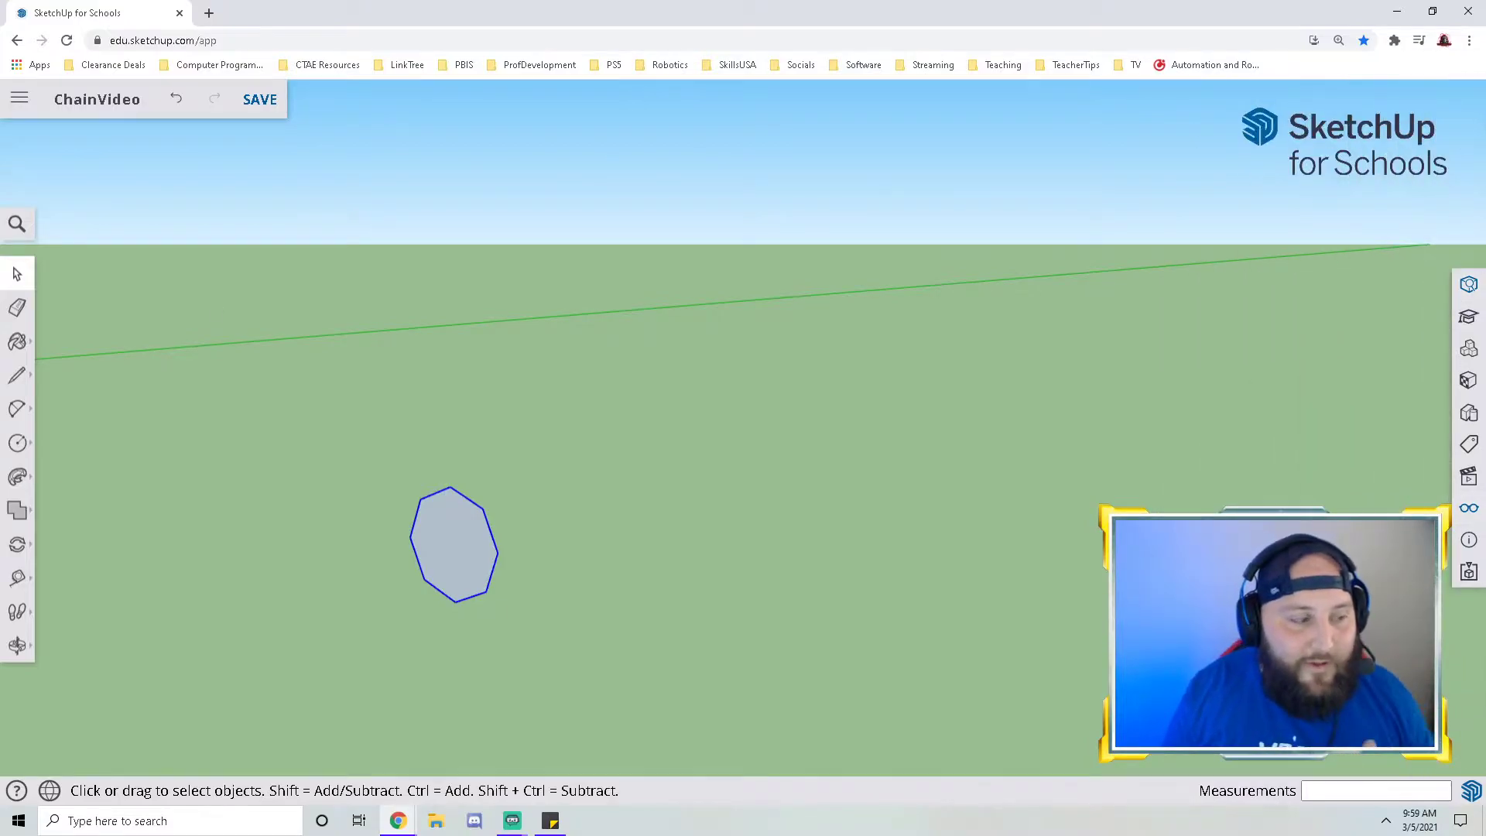
# - Draw a vertical line from the octagon's top vertex to its center
pyautogui.click(18, 378)
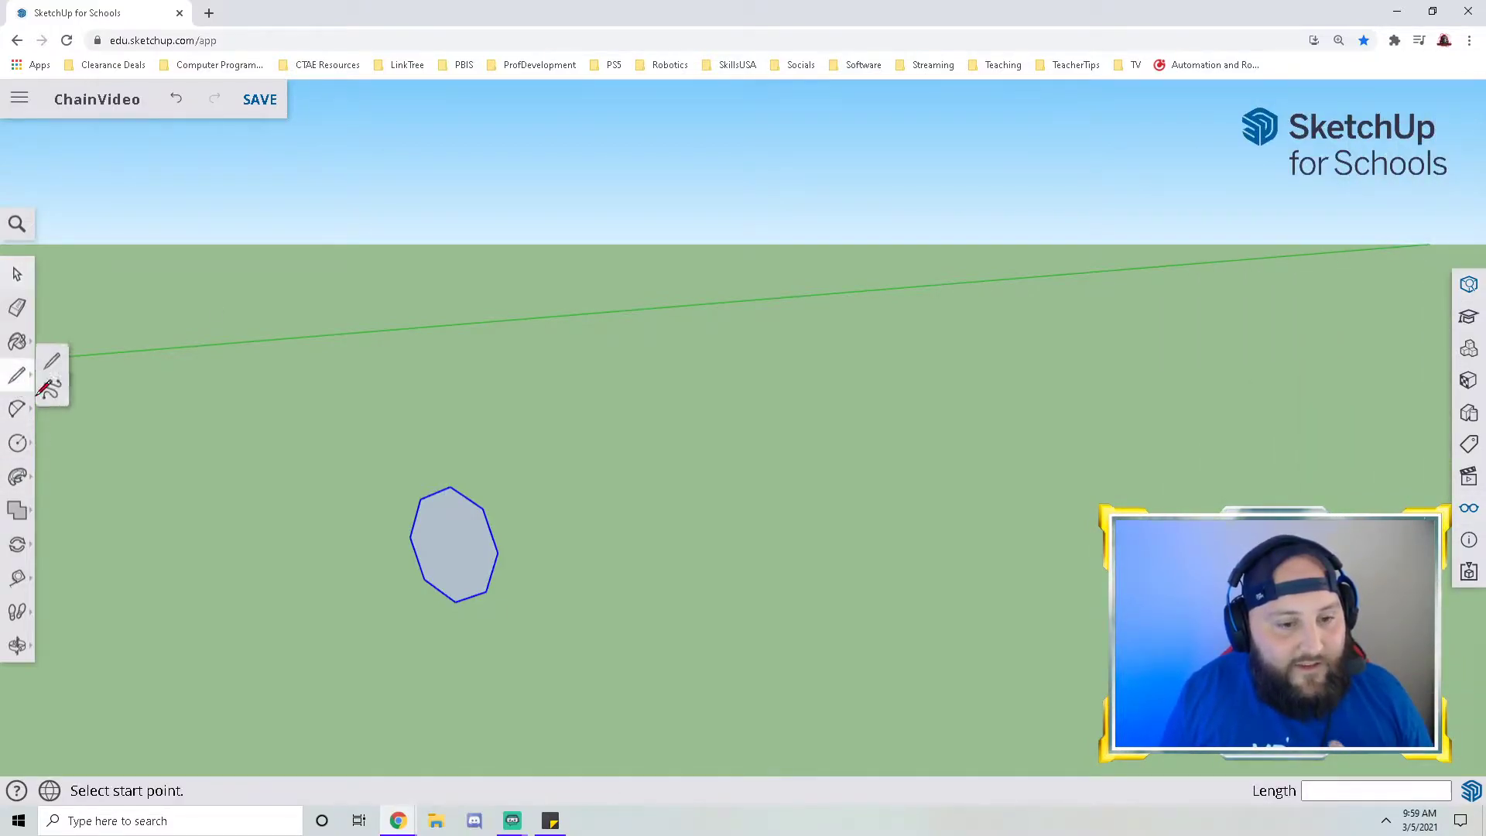
pyautogui.click(450, 486)
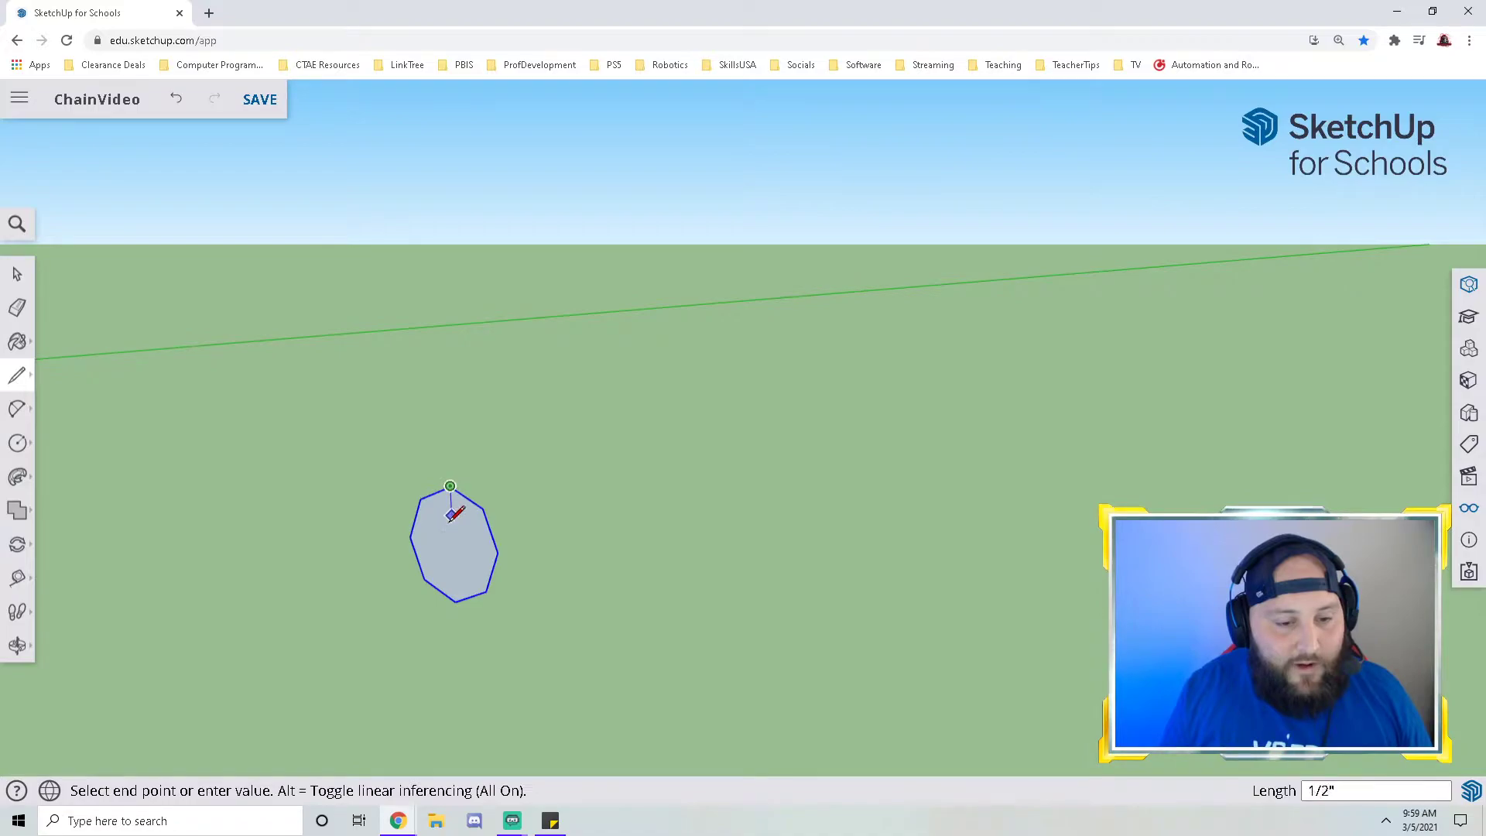
pyautogui.click(453, 544)
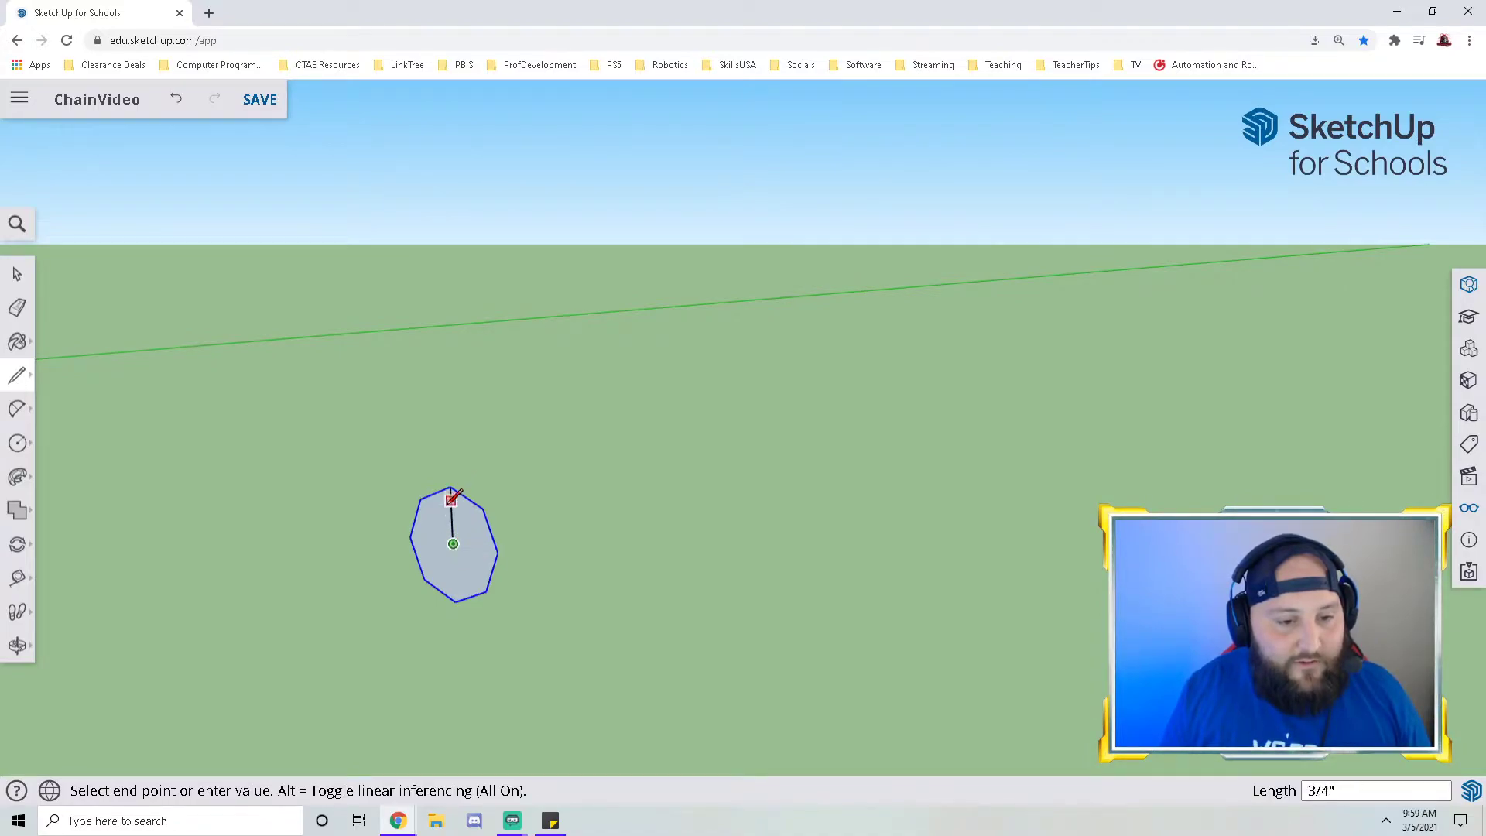
pyautogui.moveTo(461, 531)
pyautogui.mouseDown(button='middle')
pyautogui.moveTo(411, 554)
pyautogui.moveTo(439, 540)
pyautogui.mouseUp(button='middle')
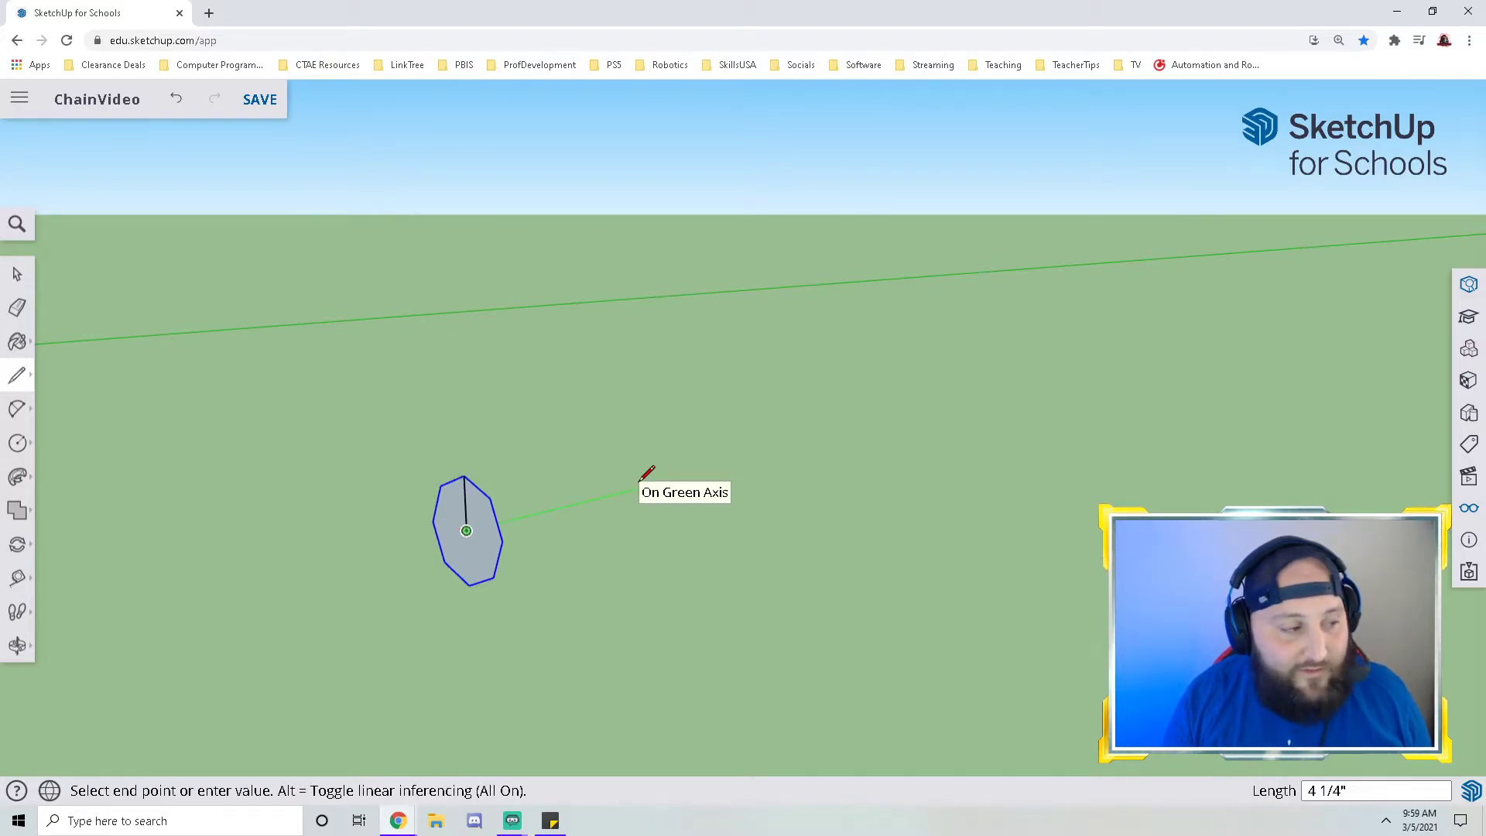
# - Draw a three-sided open path from the octagon's center: along the green axis, across parallel to red, and back 2" parallel to green
pyautogui.press('shift')
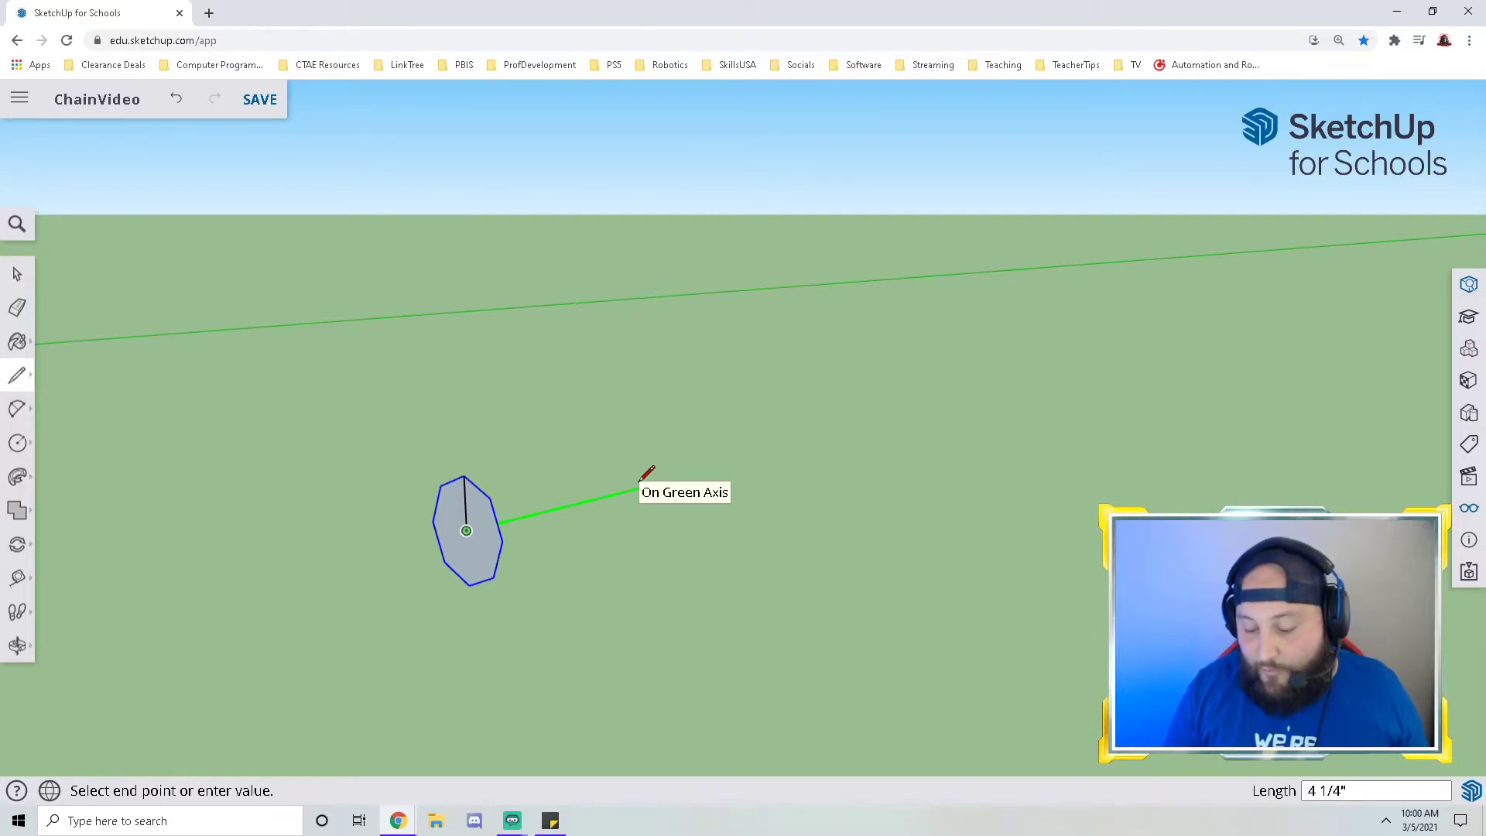
pyautogui.press('Return')
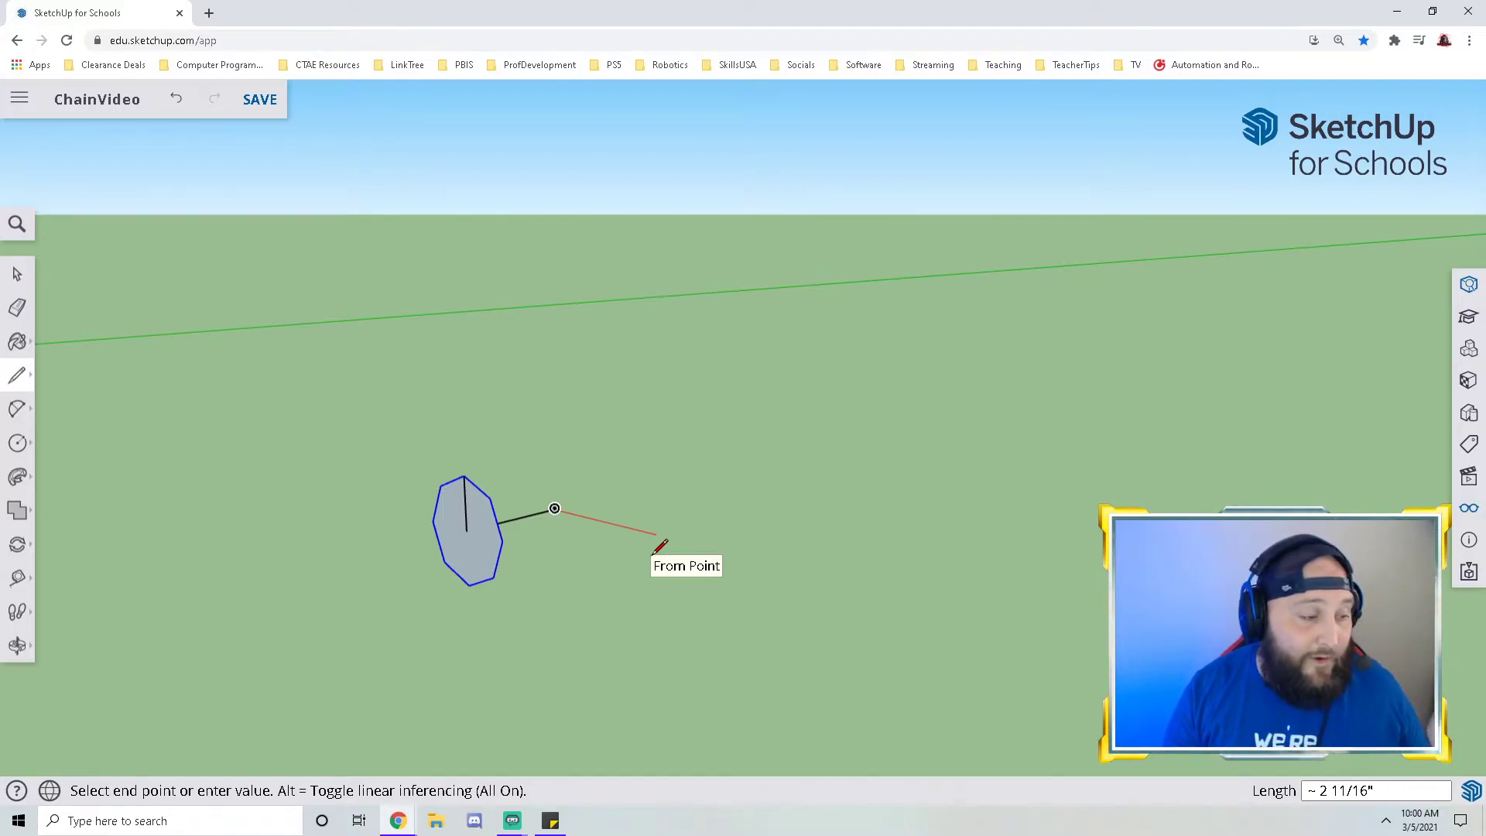
pyautogui.press('shift')
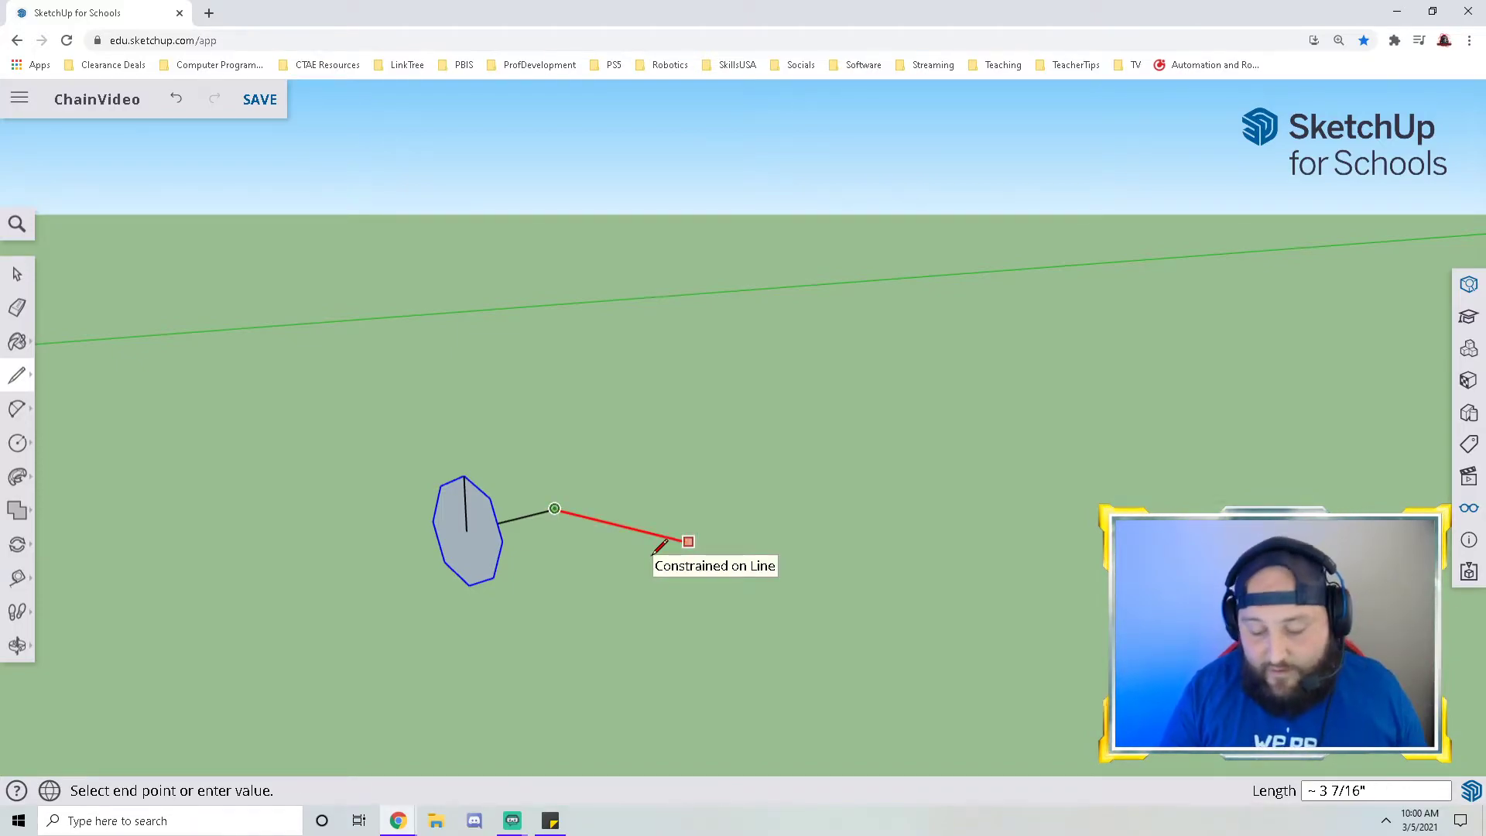
pyautogui.press('Return')
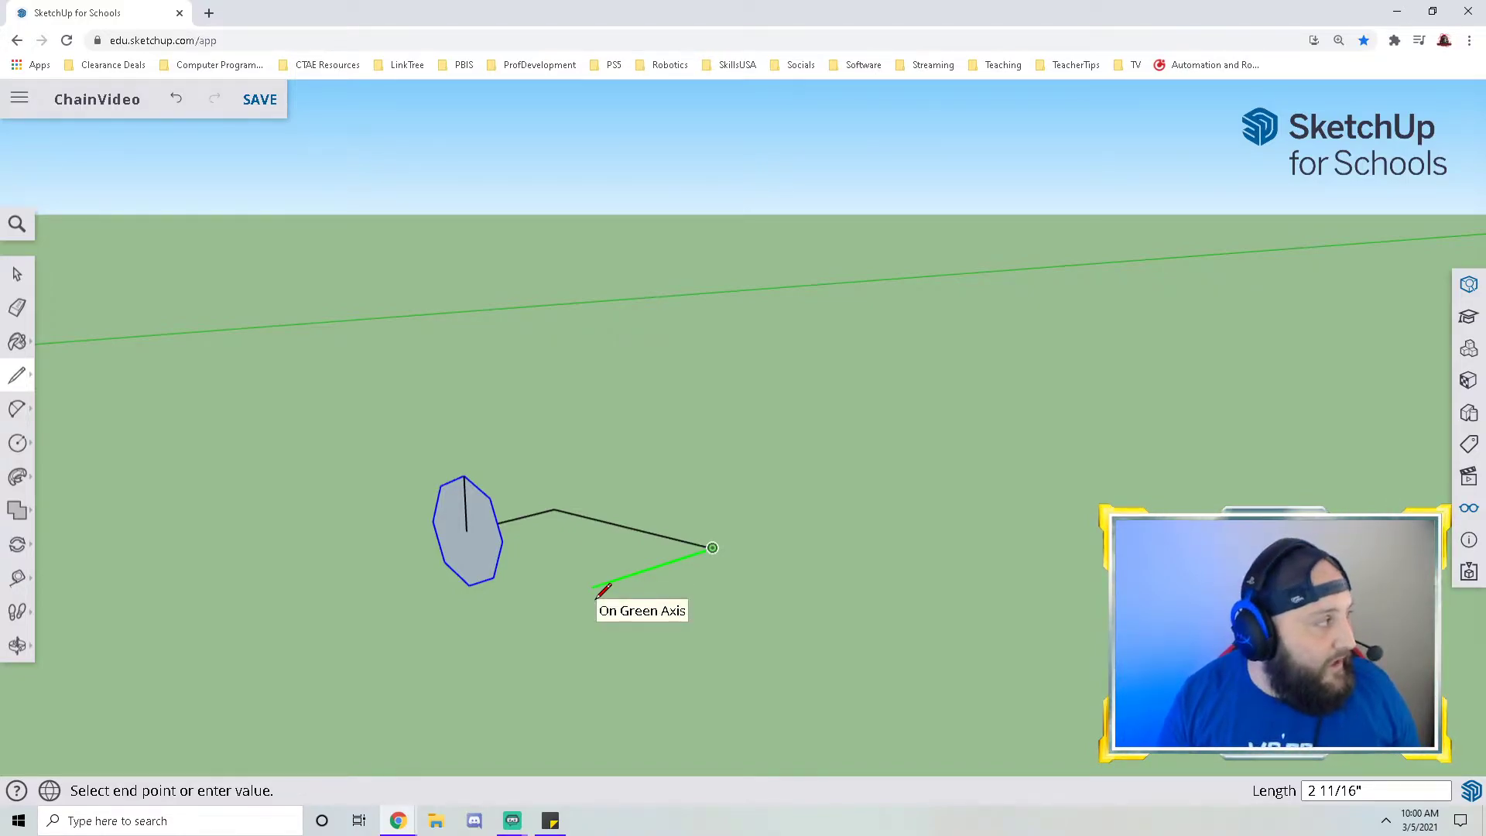
pyautogui.press('Return')
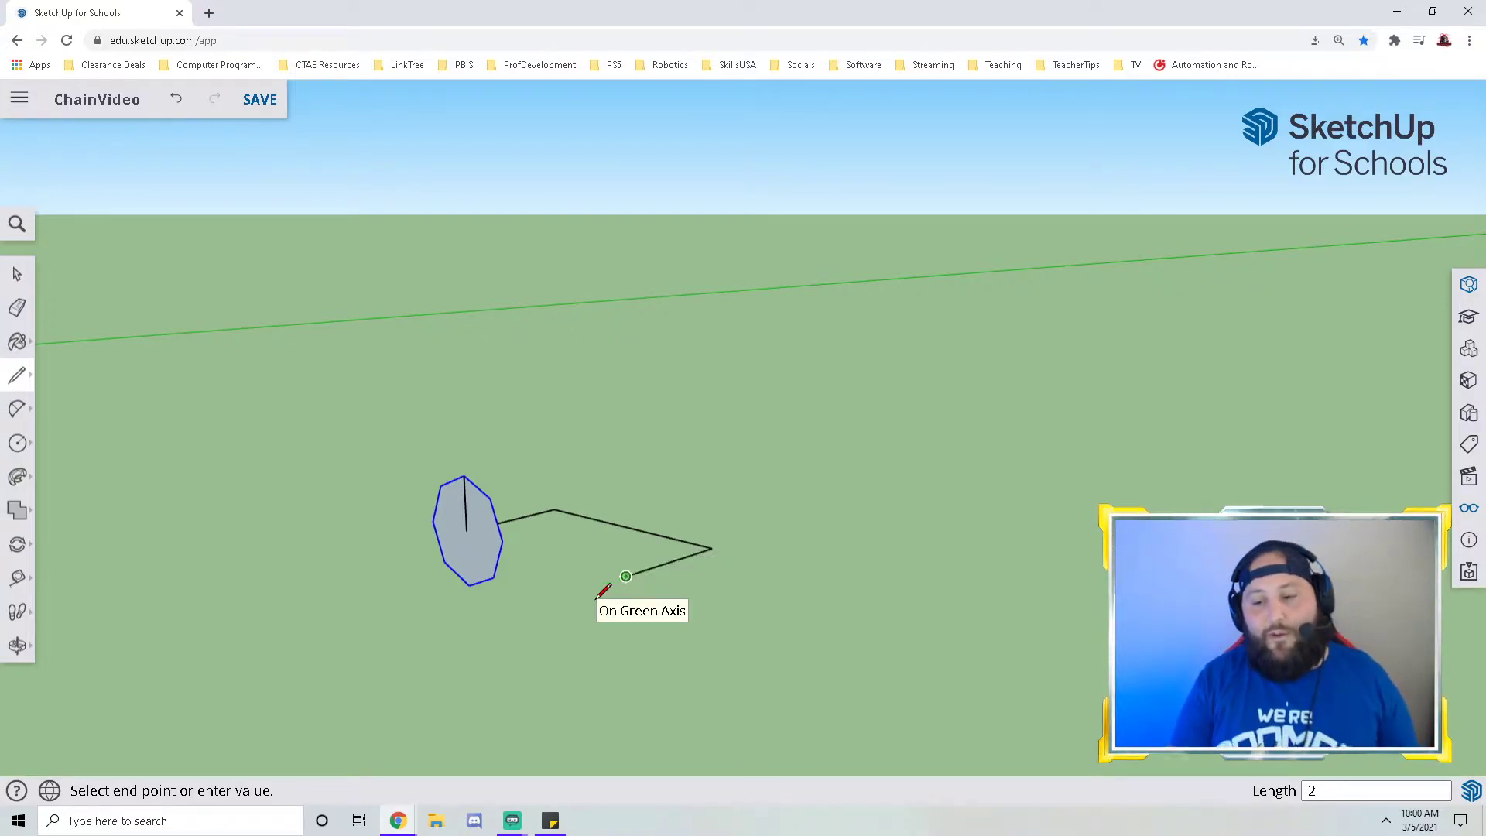
pyautogui.moveTo(680, 536); pyautogui.dragTo(494, 617, button='middle')
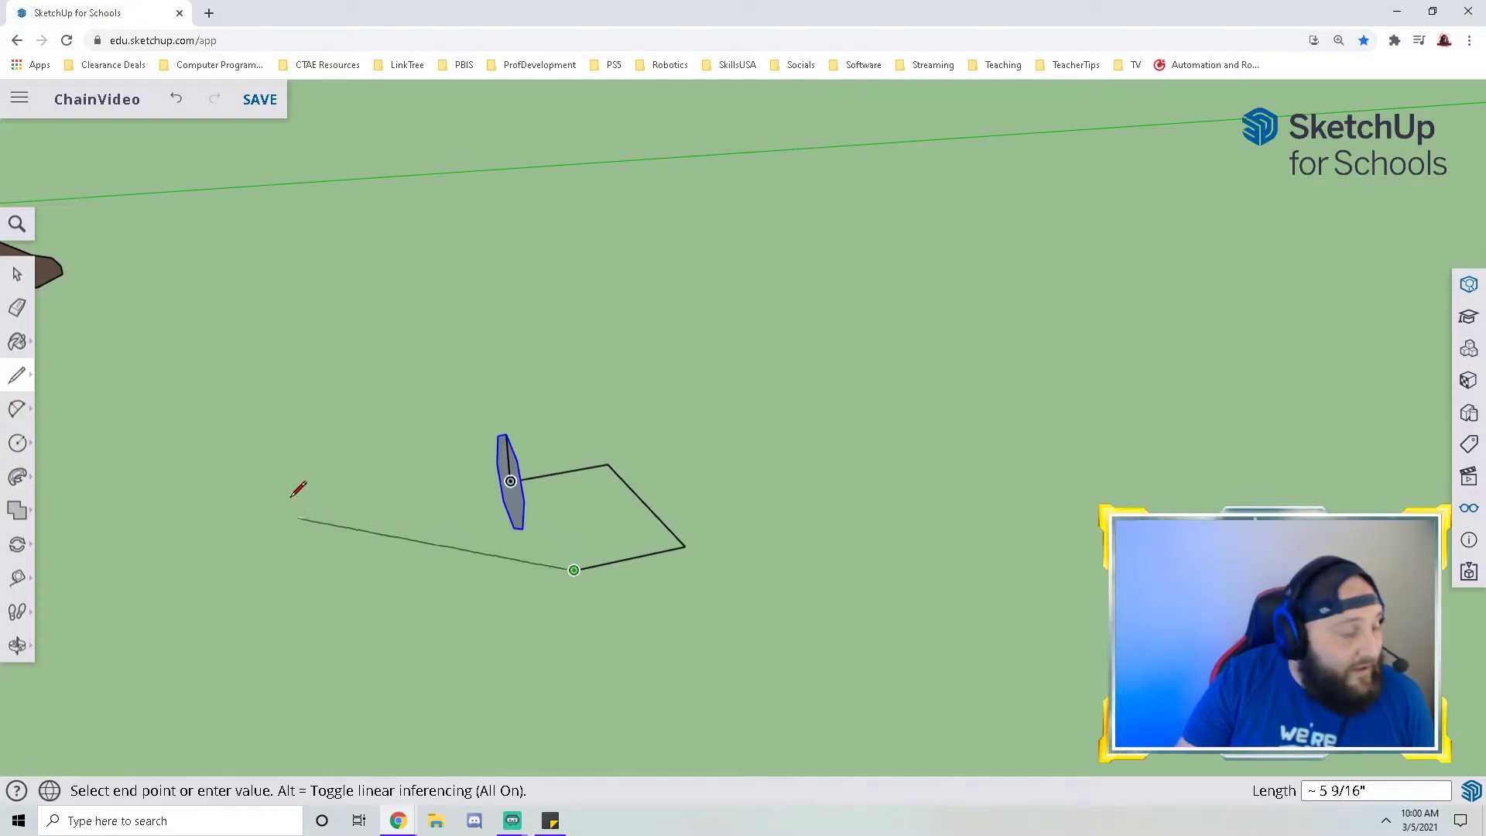
# - Delete the vertical construction line inside the octagon
pyautogui.click(17, 273)
pyautogui.moveTo(484, 514); pyautogui.dragTo(573, 537, button='middle')
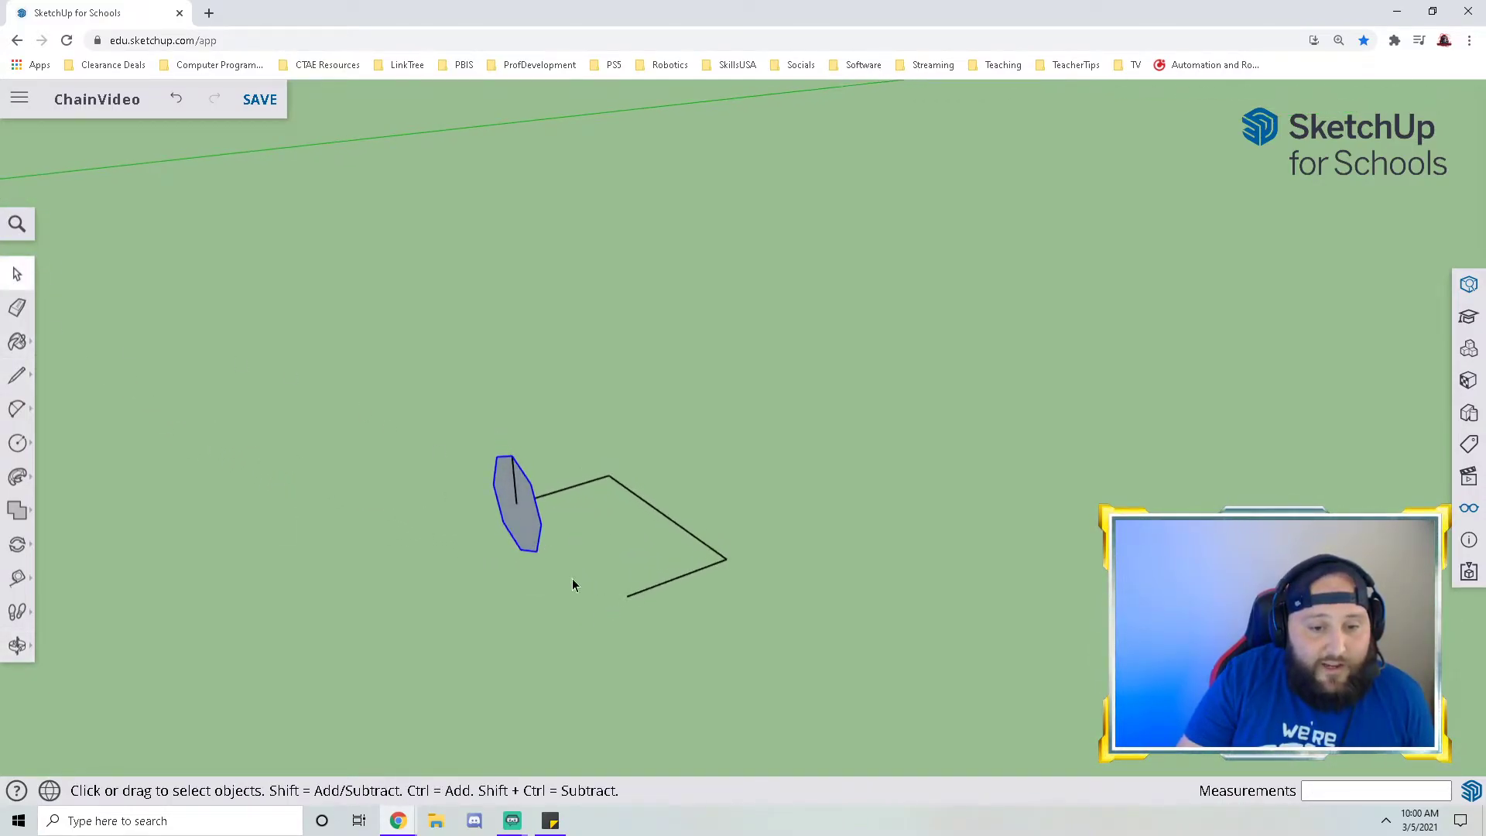
pyautogui.click(516, 498)
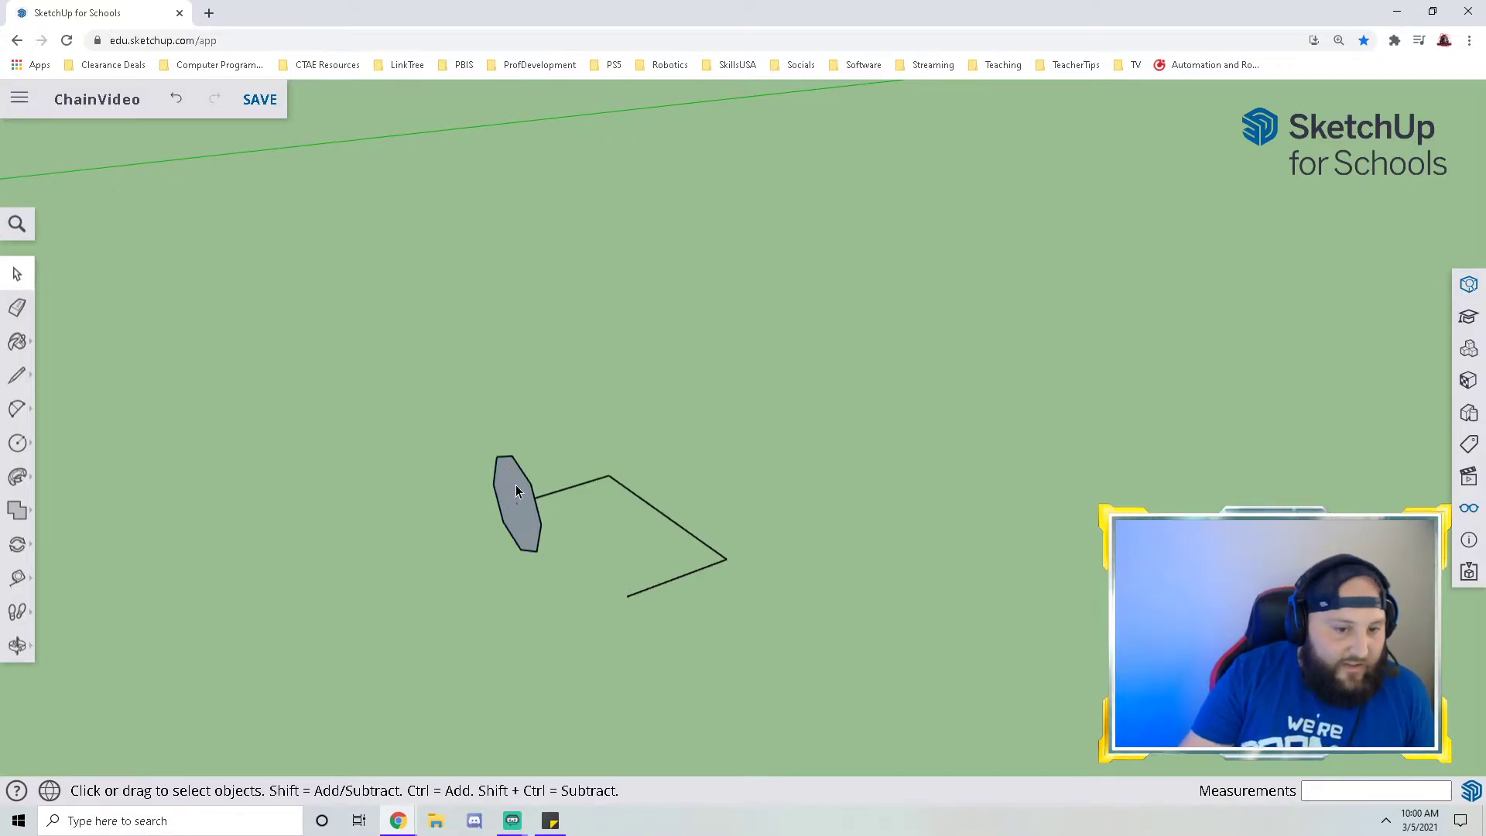
pyautogui.moveTo(587, 534); pyautogui.dragTo(513, 518, button='middle')
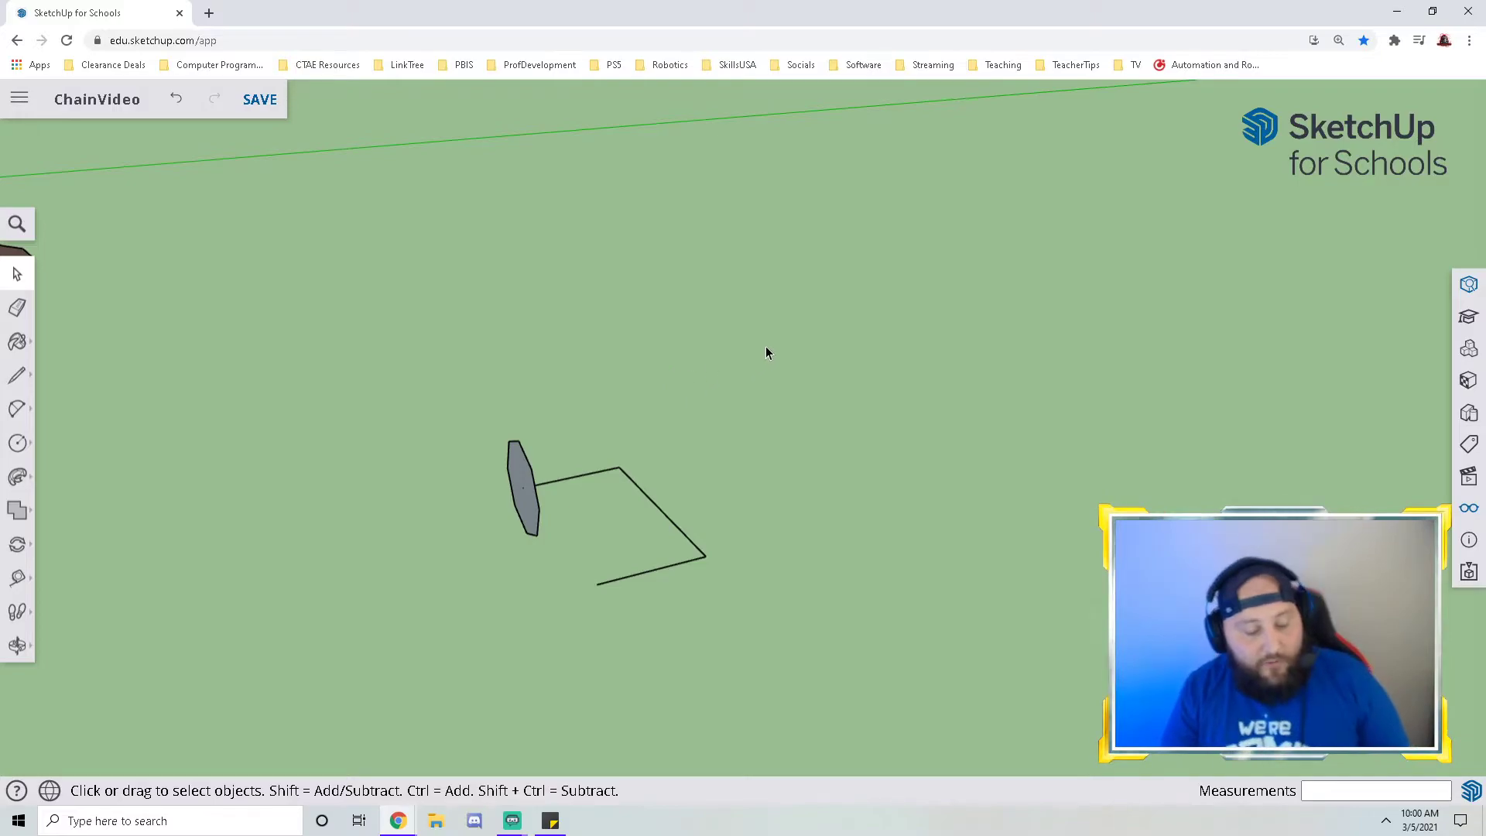
# - Draw an arc between the two outer corners of the path with an outward bulge of 2"
pyautogui.press('a')
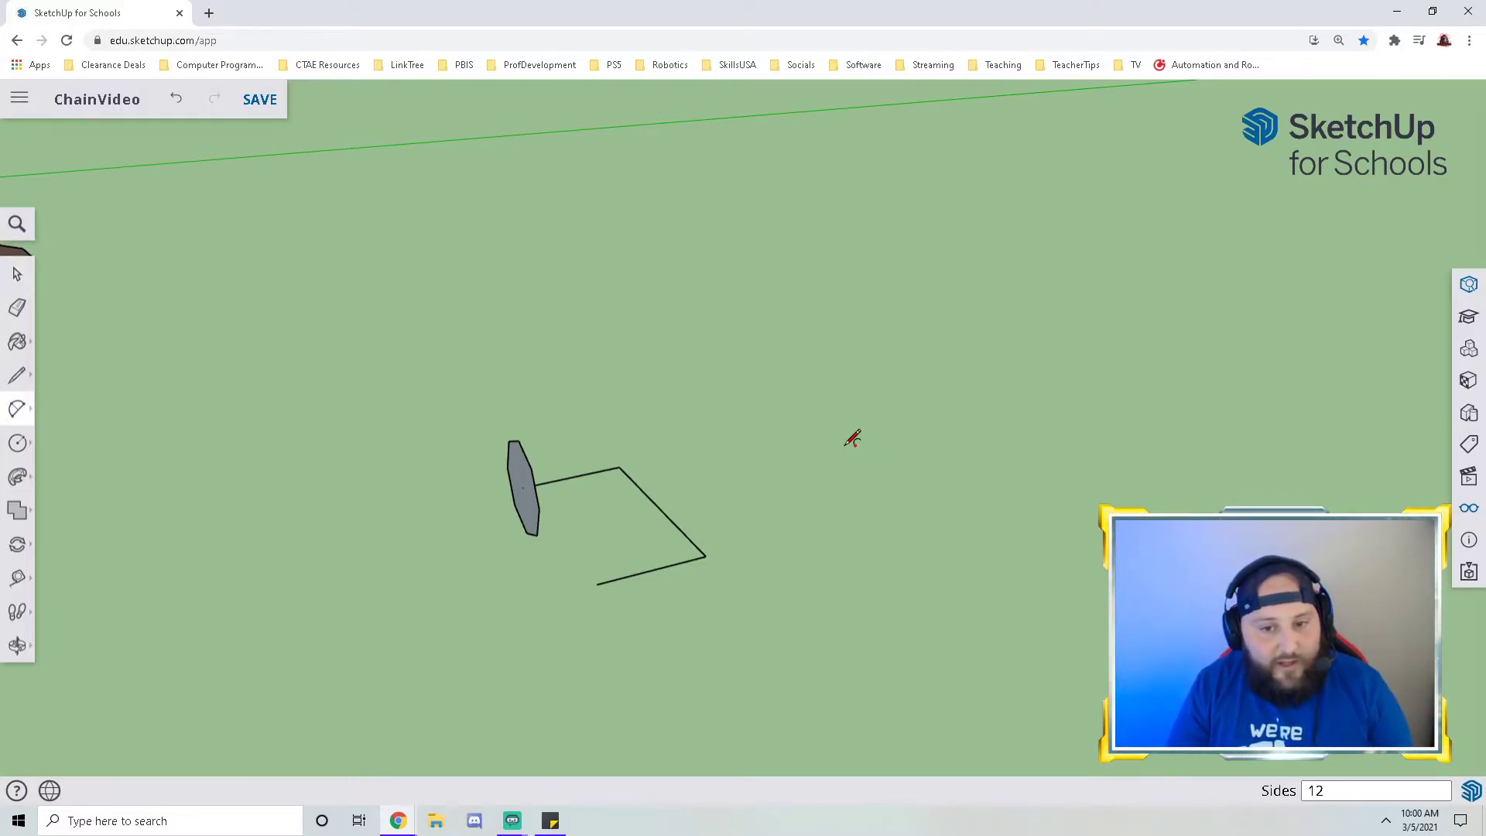
pyautogui.click(619, 467)
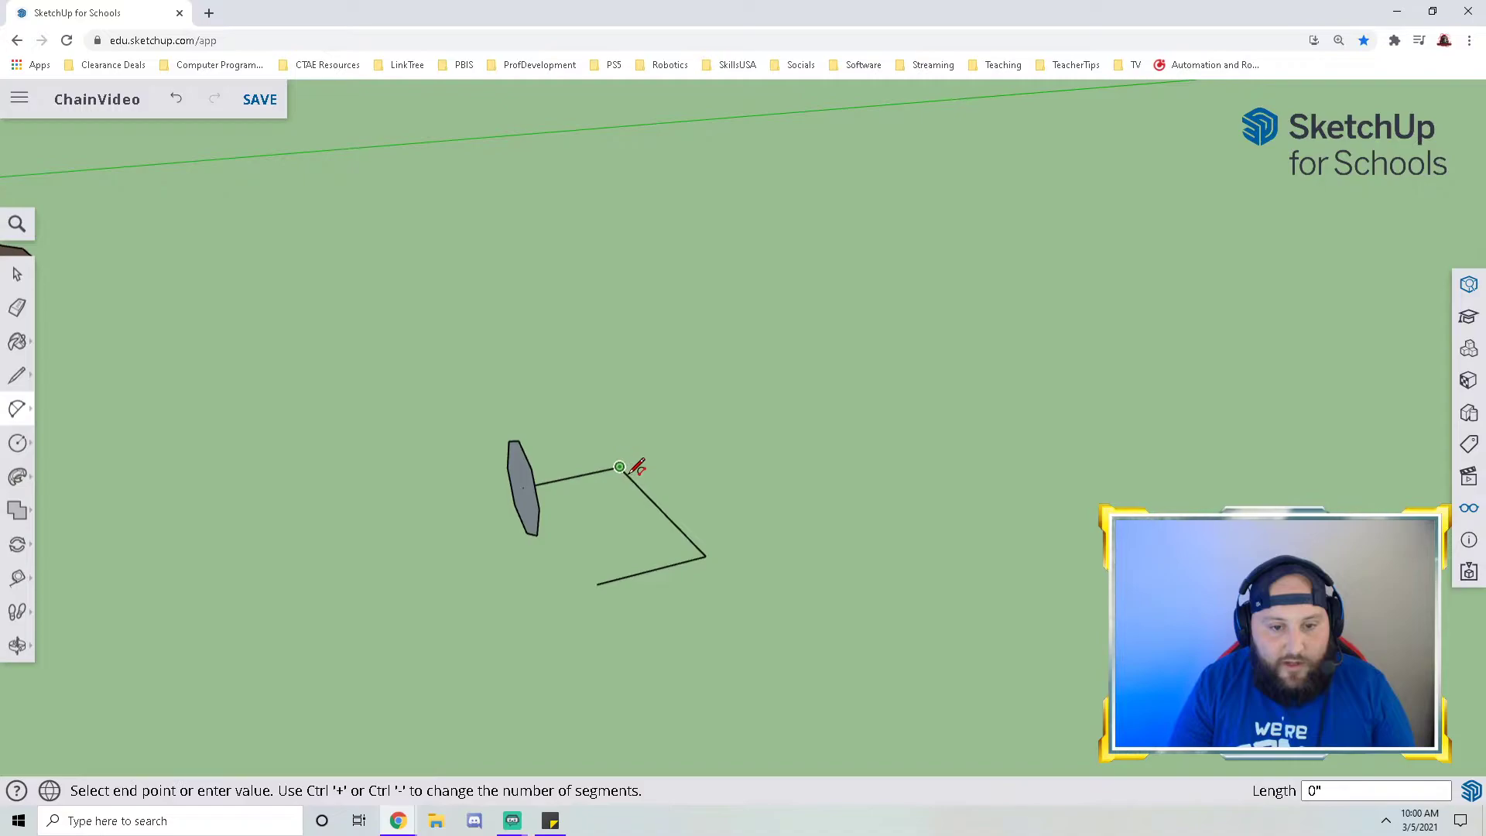
pyautogui.click(706, 555)
pyautogui.click(773, 495)
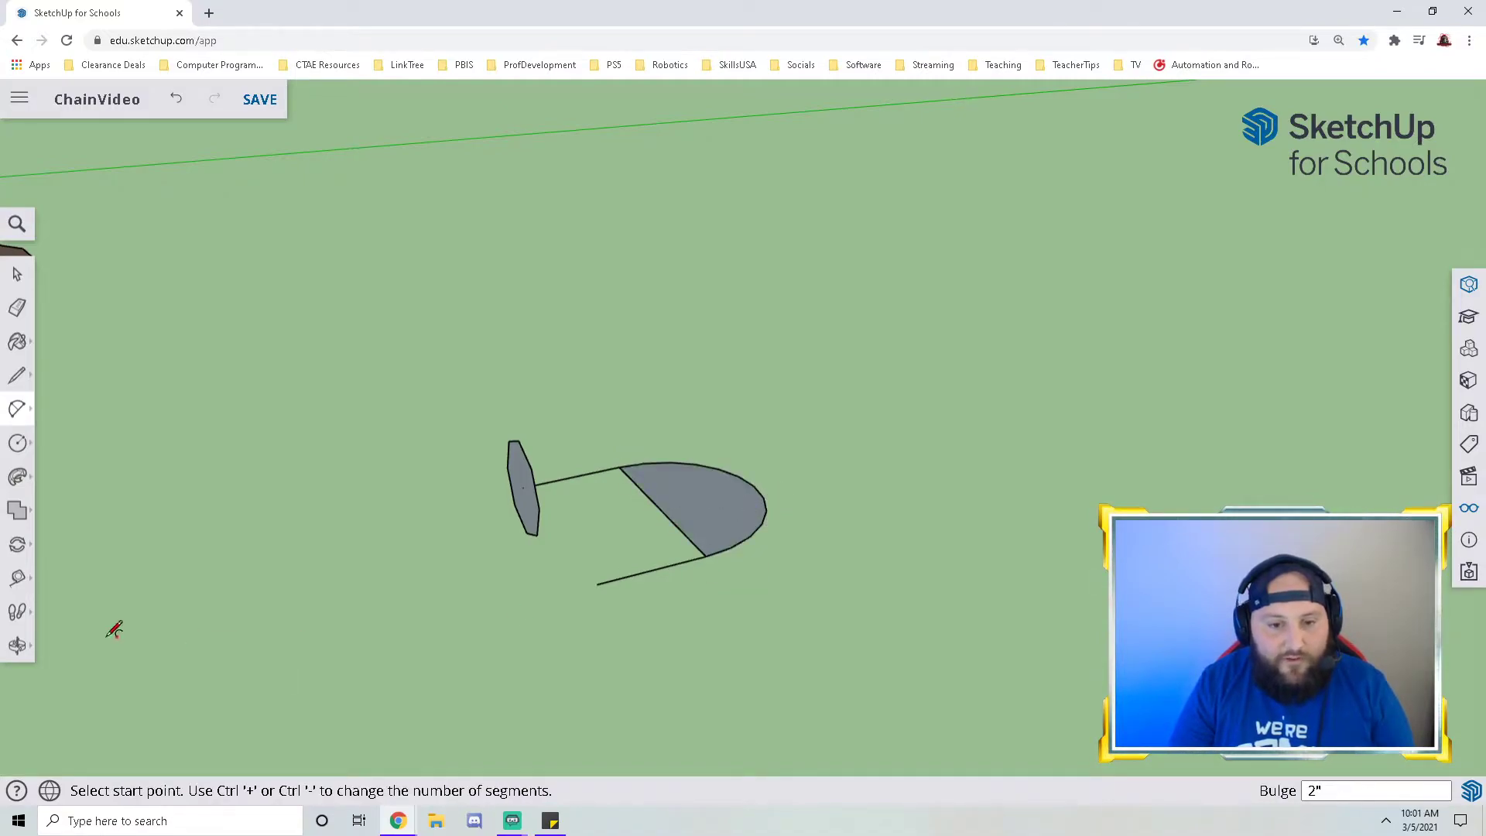
# - Set the number of segments of the arc at the end of the path to 4
pyautogui.press('space')
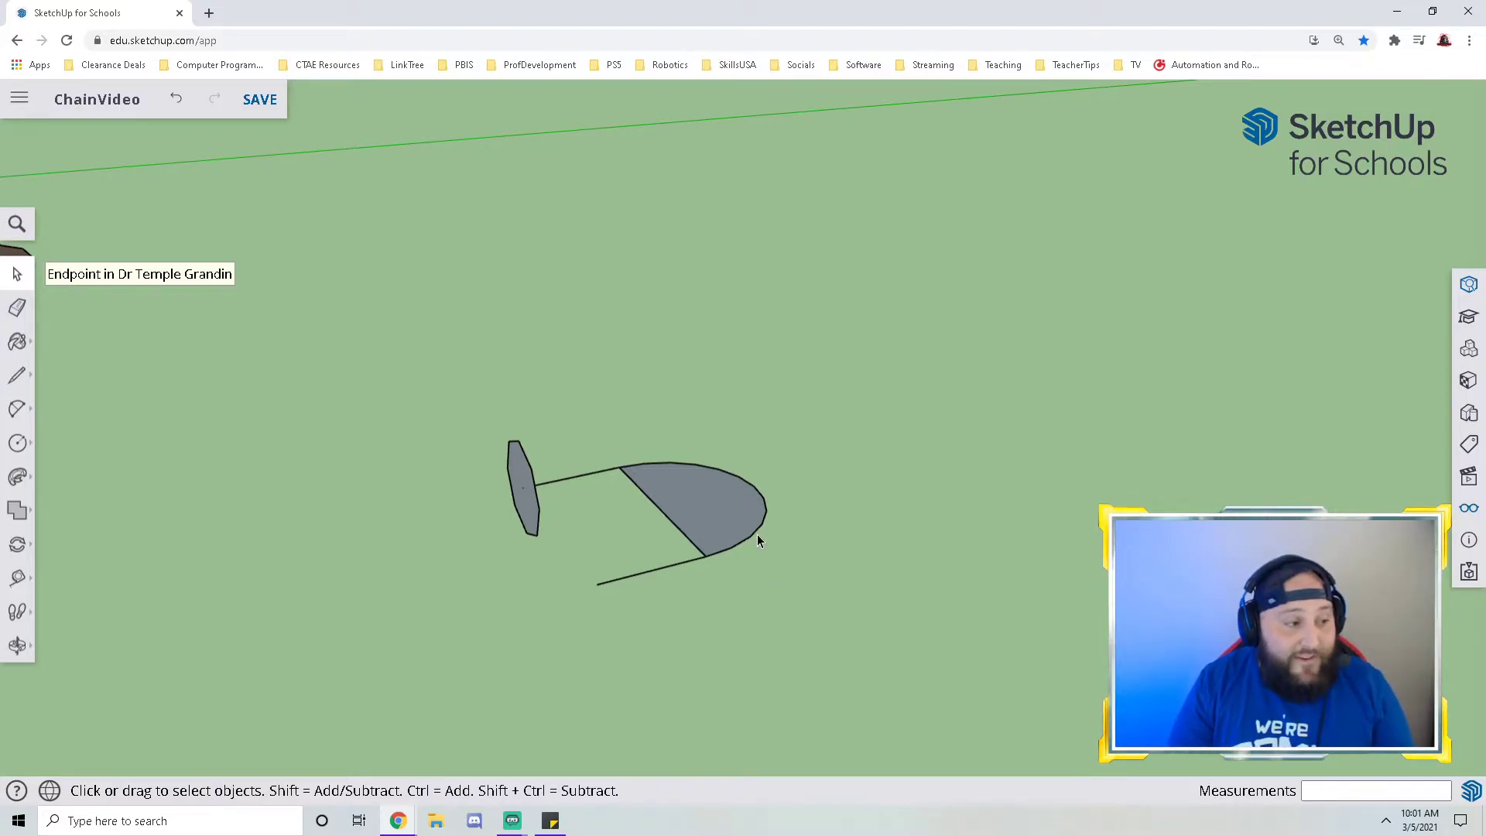
pyautogui.click(757, 534)
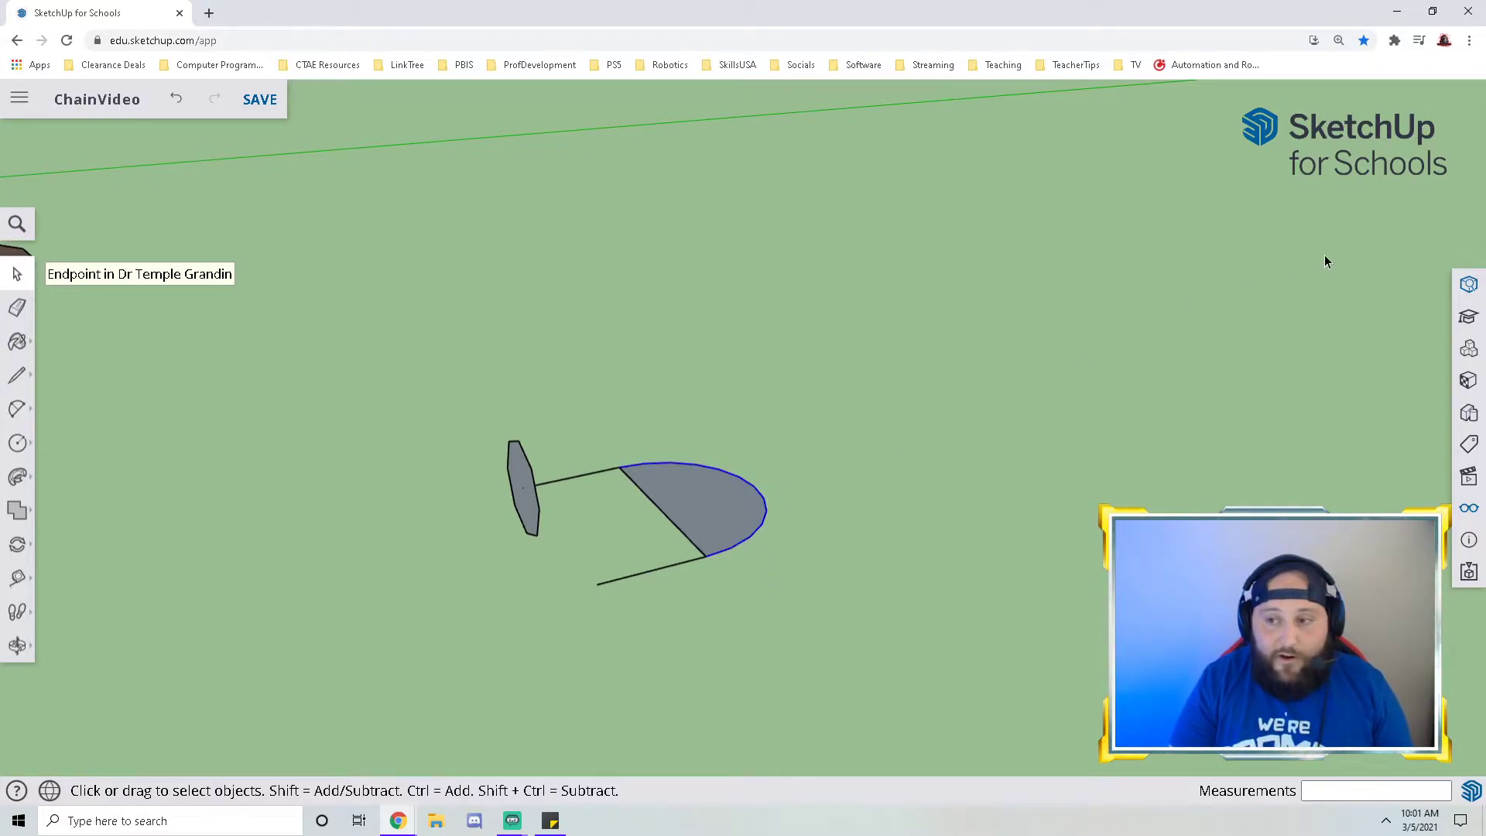
pyautogui.click(1466, 288)
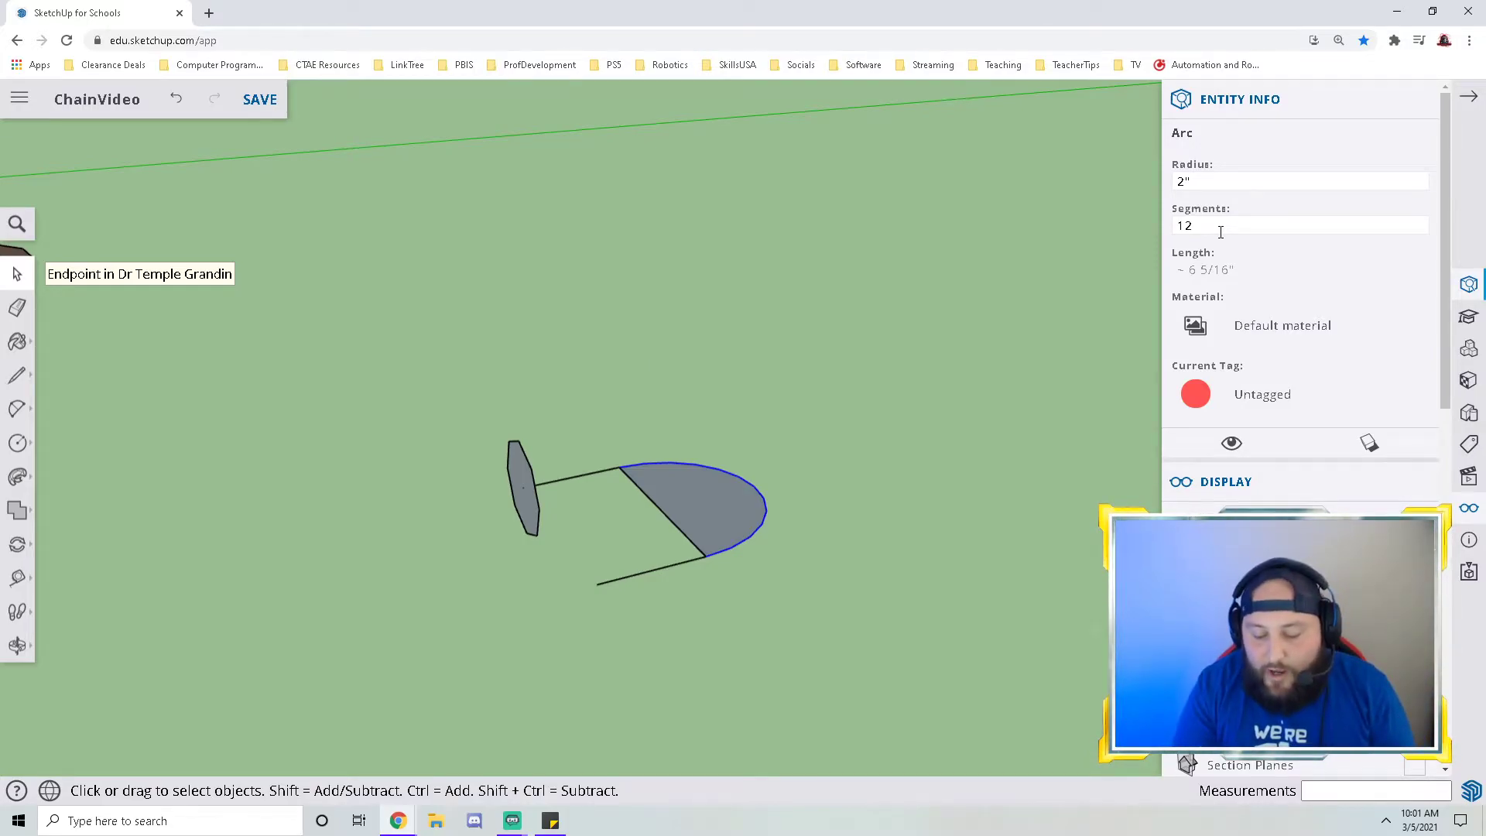
pyautogui.click(1221, 228)
pyautogui.write('4')
pyautogui.press('Return')
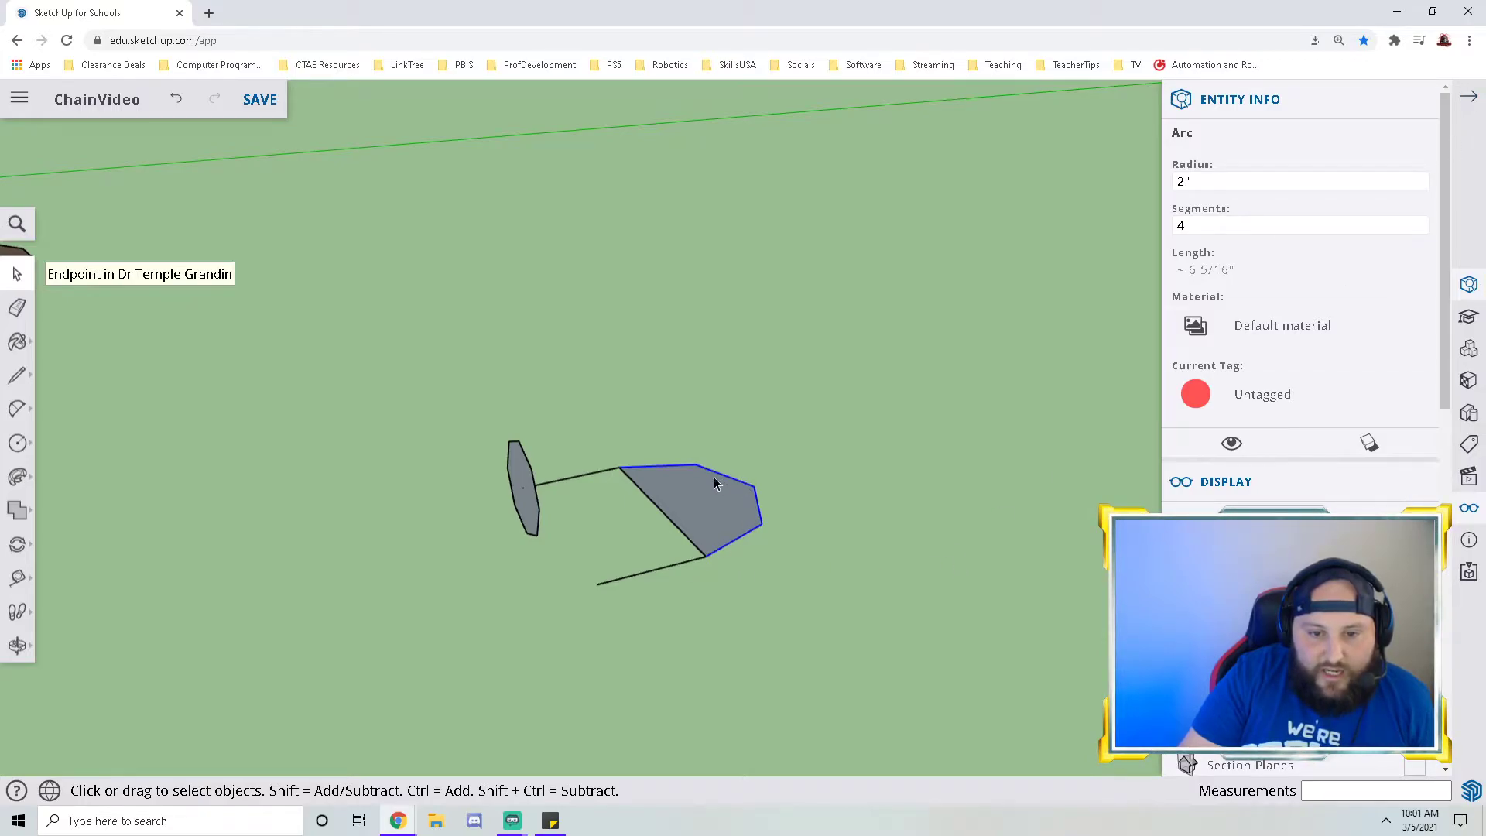
pyautogui.click(1468, 97)
# - Delete the straight line joining the arc's two ends so that only the open U-shaped path remains
pyautogui.click(802, 574)
pyautogui.click(689, 545)
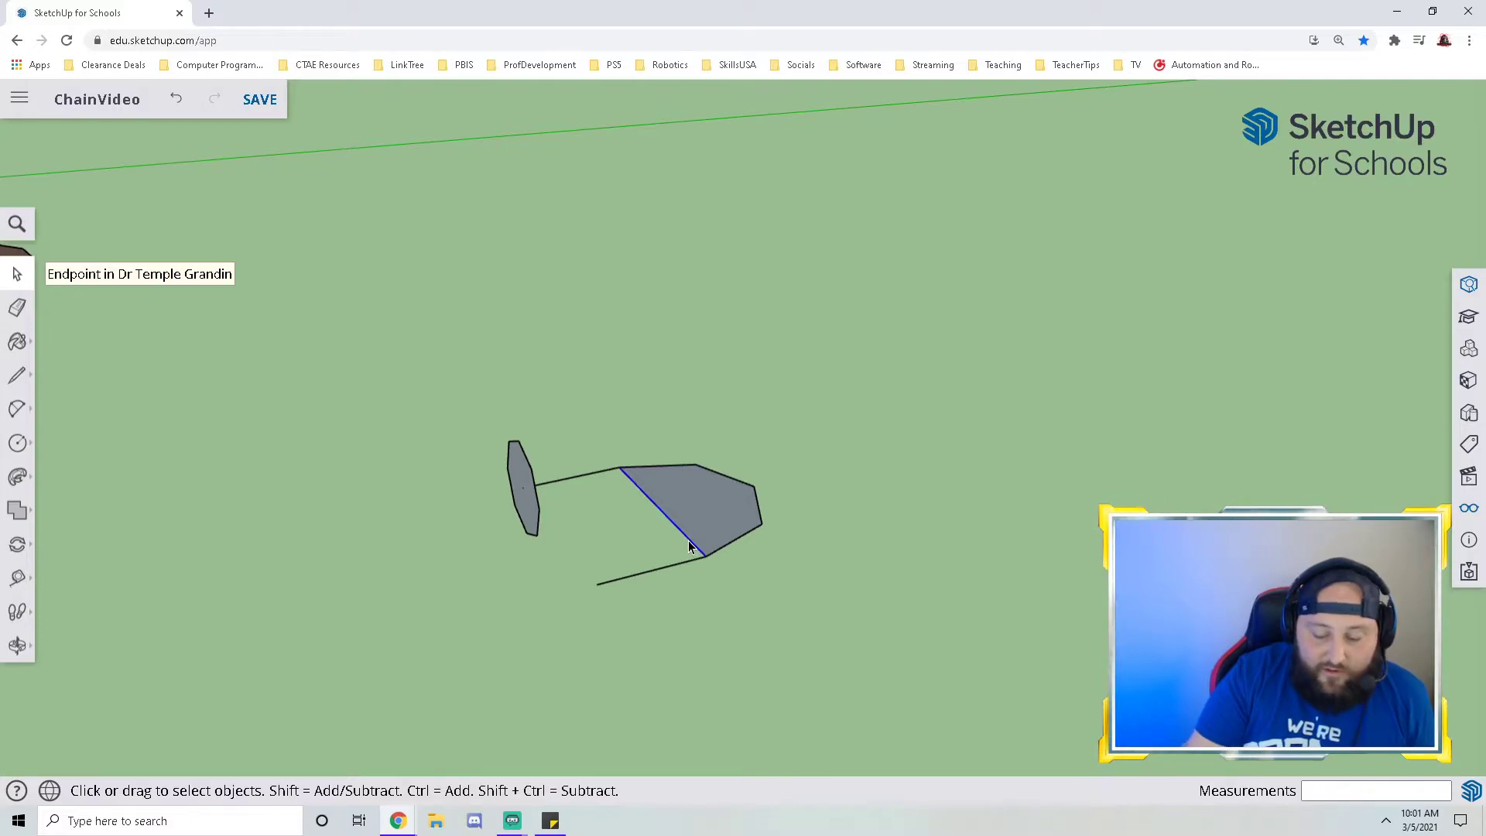
pyautogui.press('Delete')
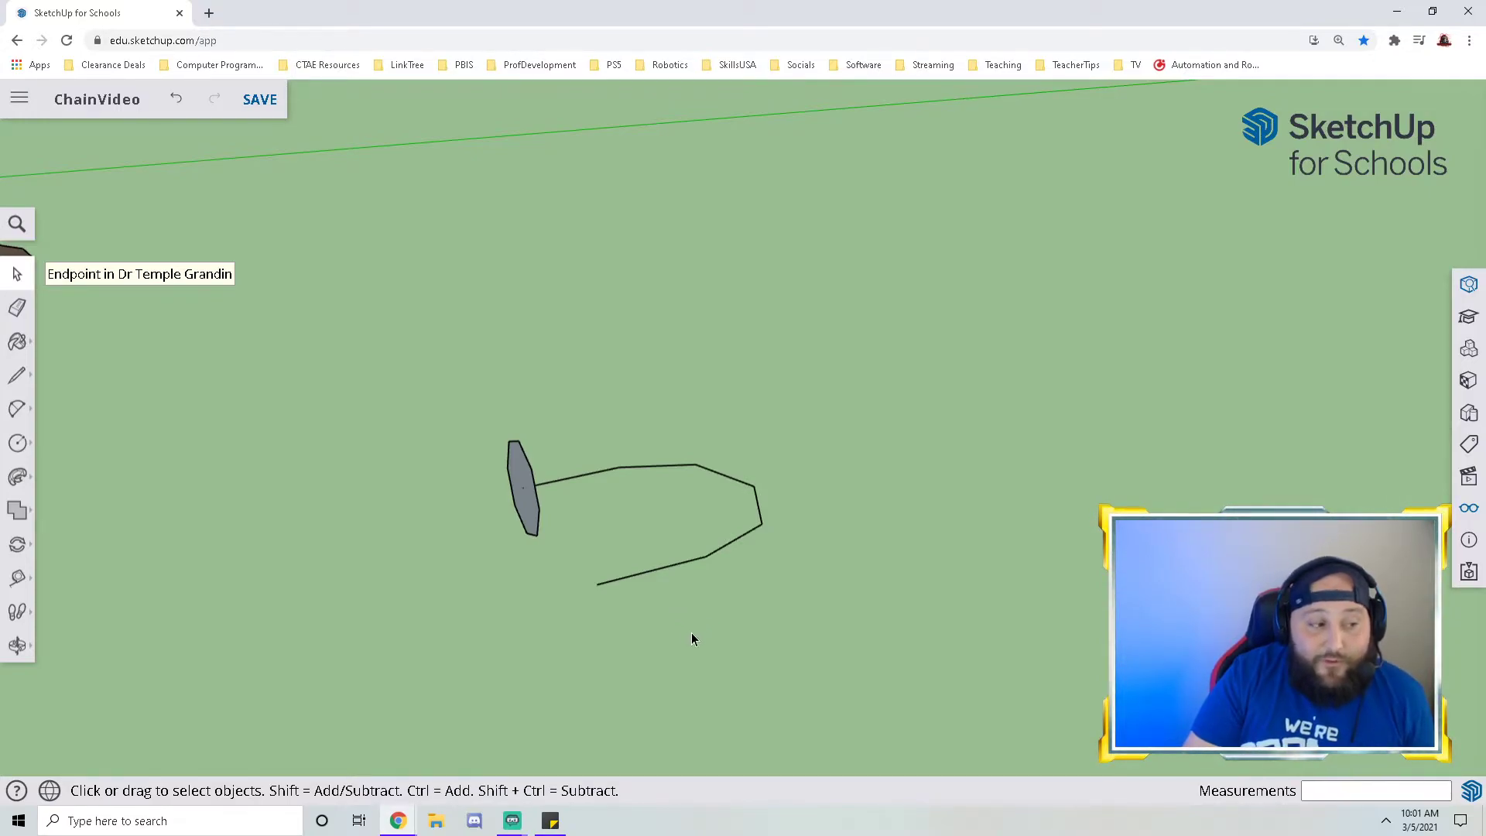
# - Try to make a rotated copy of the whole U-shaped path about its free endpoint, with rotation locked to the red axis
pyautogui.tripleClick(677, 568)
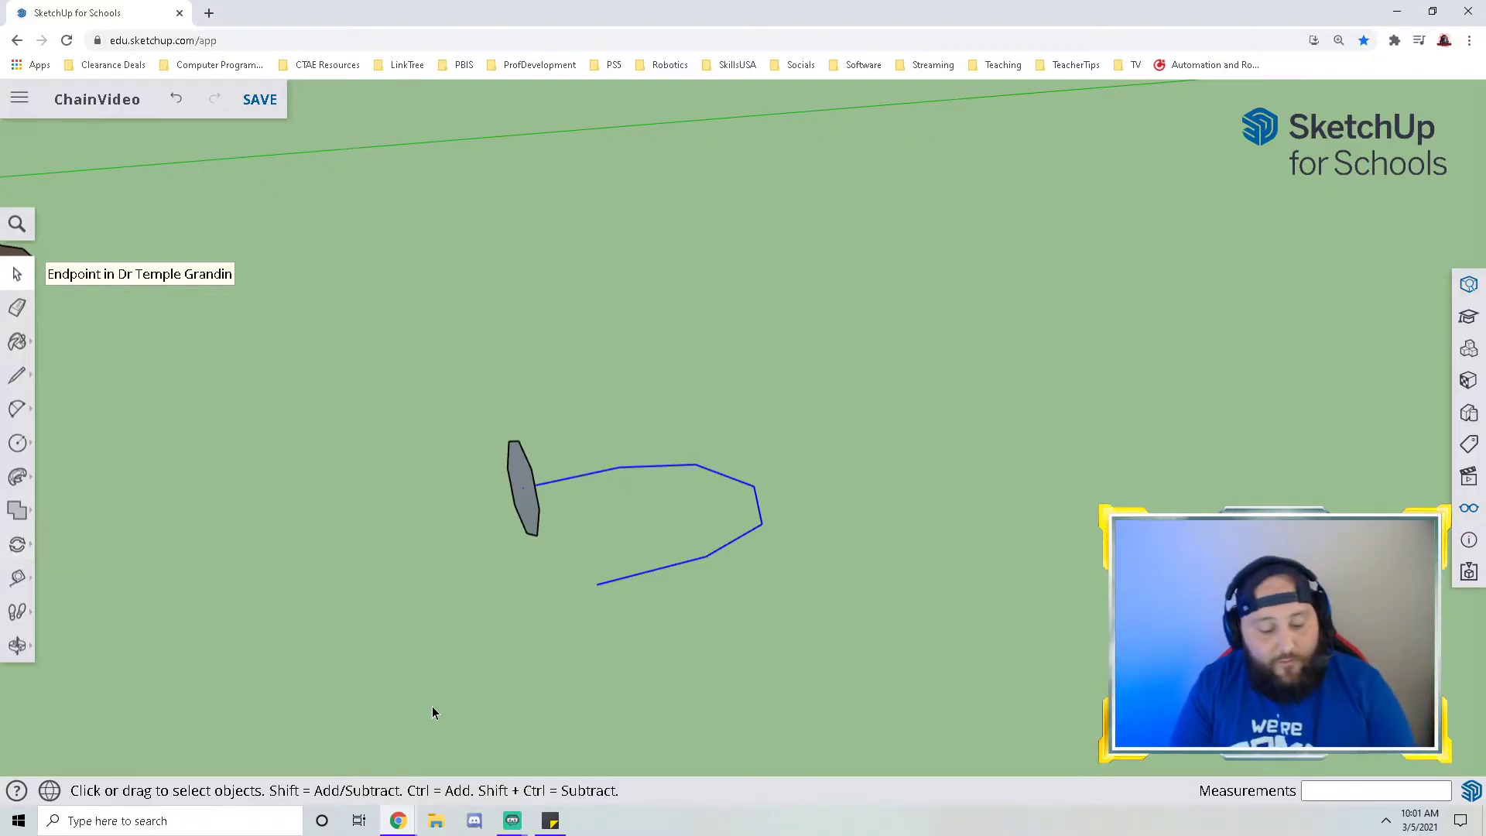
pyautogui.press('q')
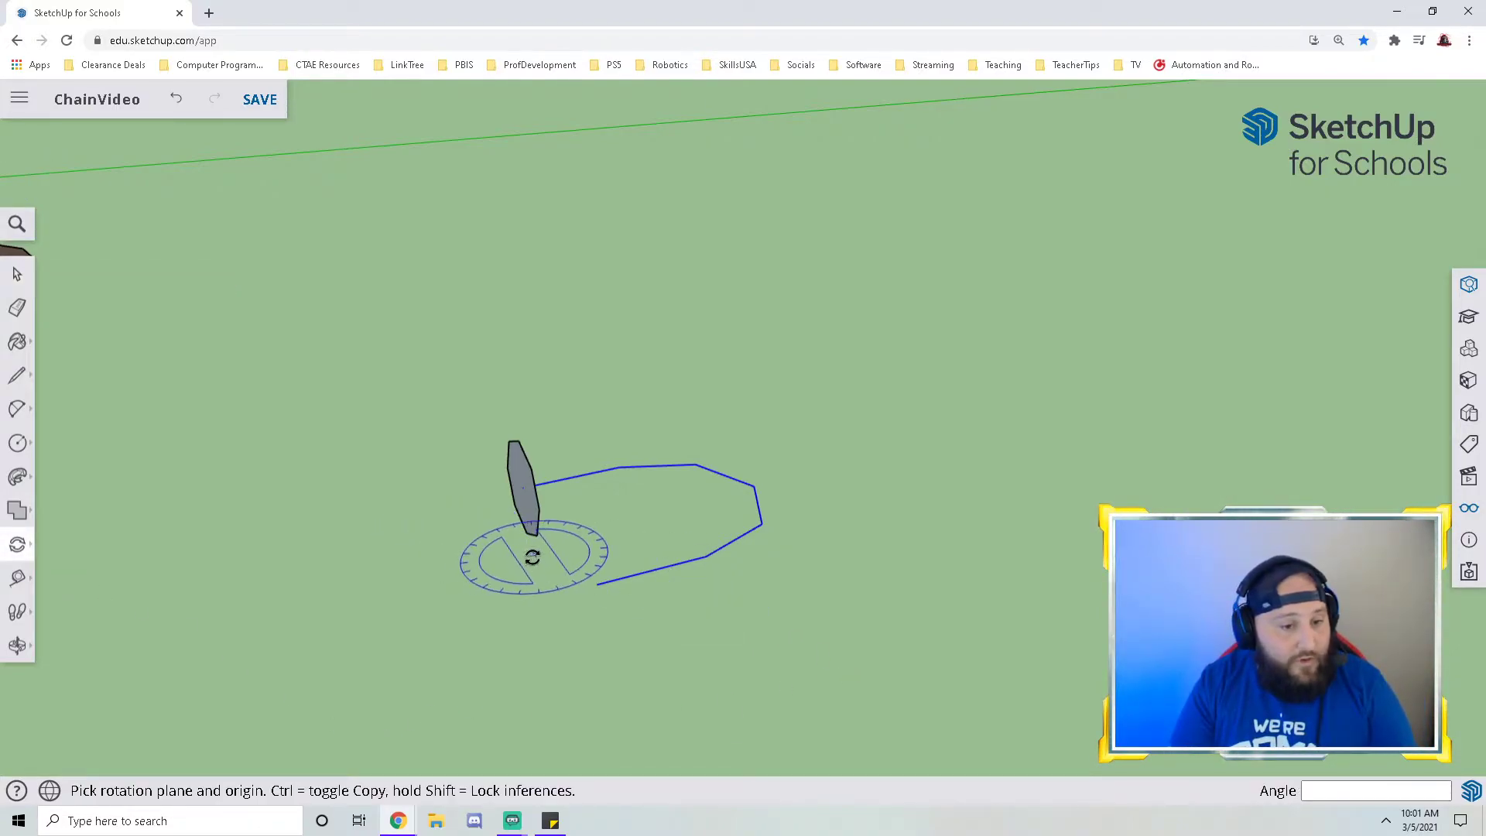
pyautogui.moveTo(536, 554)
pyautogui.mouseDown(button='middle')
pyautogui.moveTo(564, 564)
pyautogui.moveTo(548, 564)
pyautogui.mouseUp(button='middle')
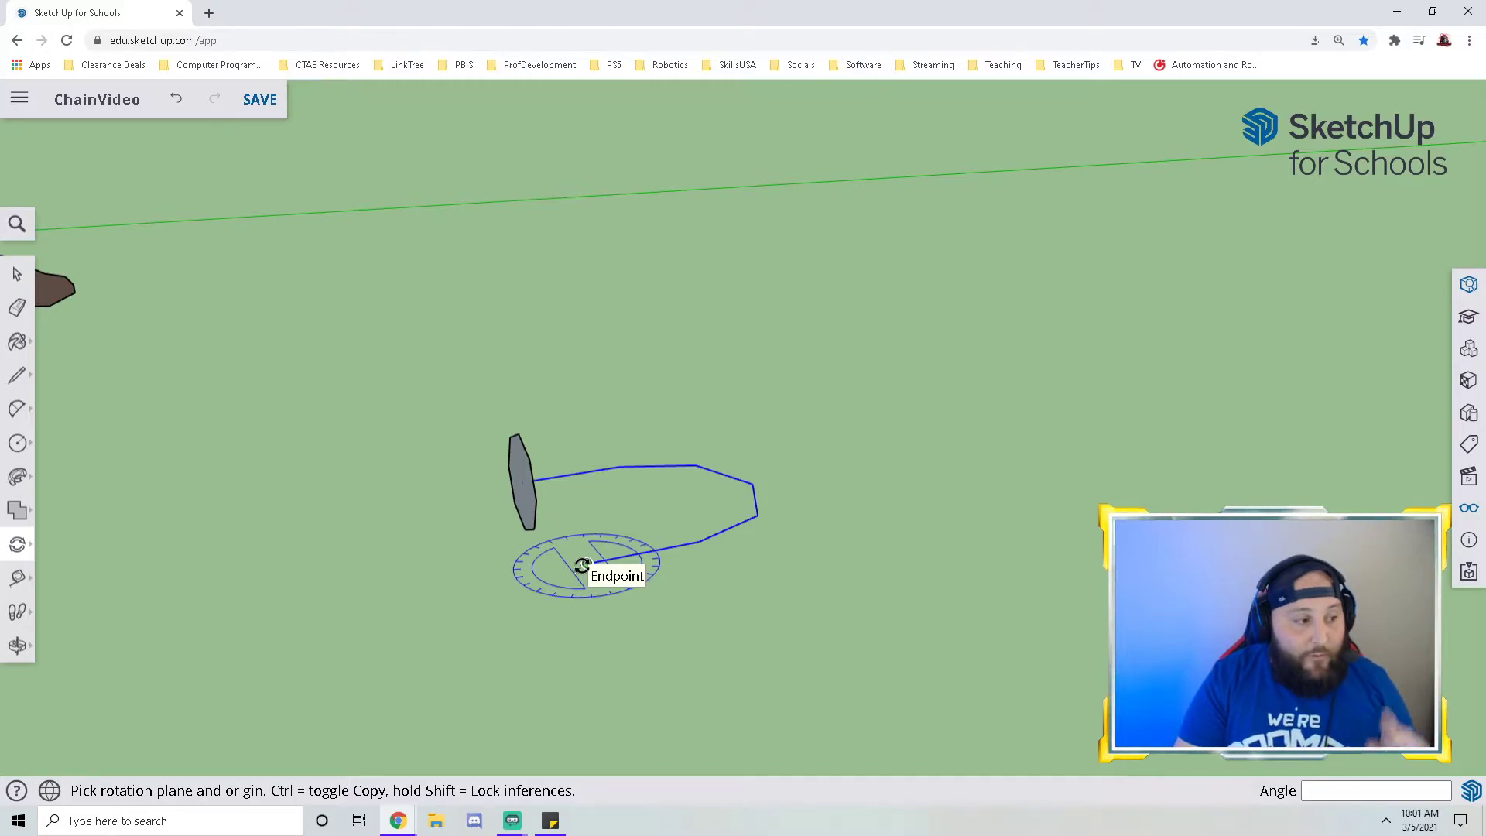
pyautogui.press('Right')
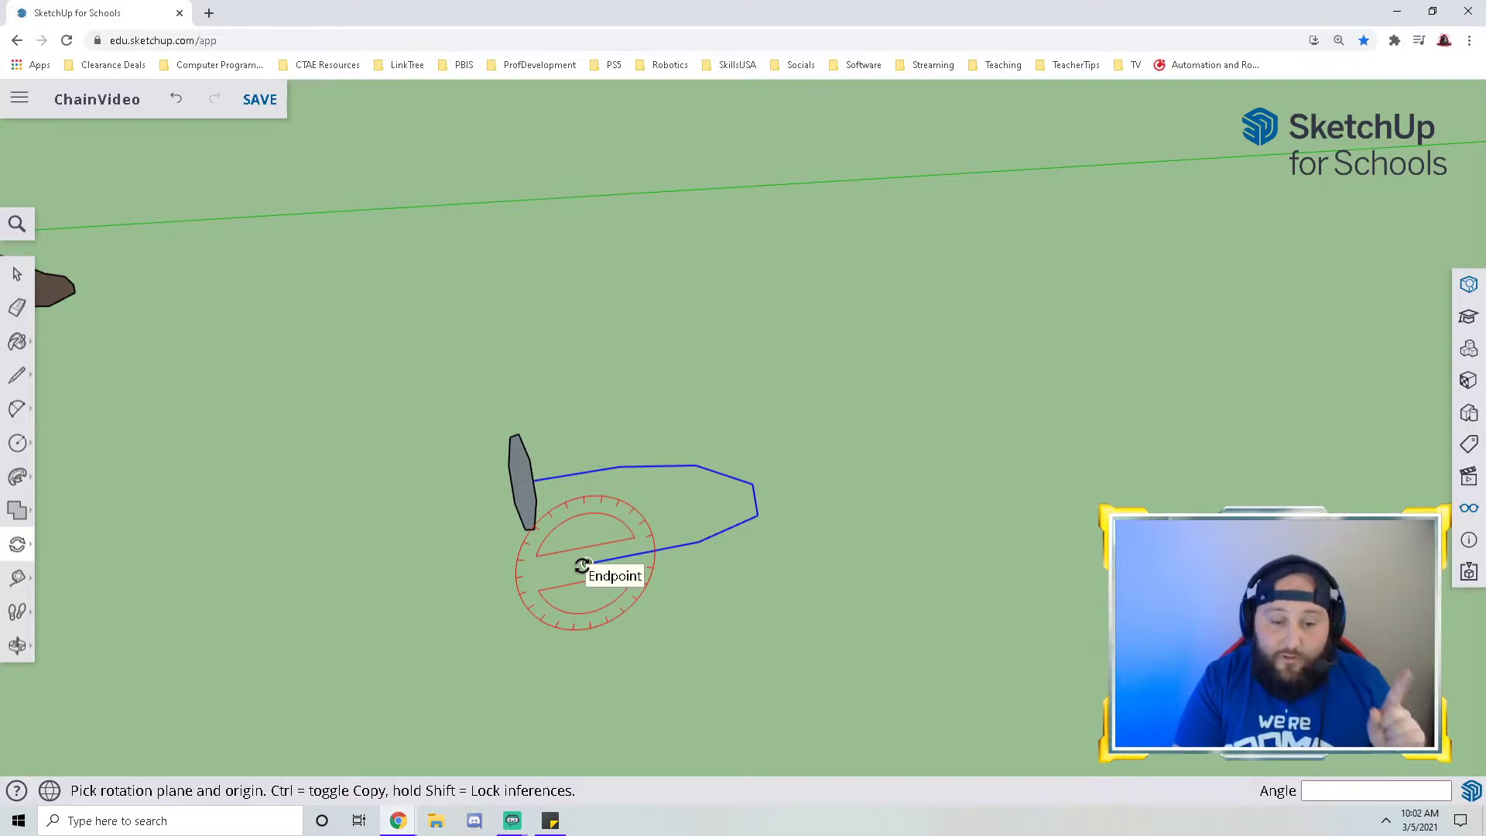
pyautogui.press('Up')
pyautogui.press('Left')
pyautogui.press('Right')
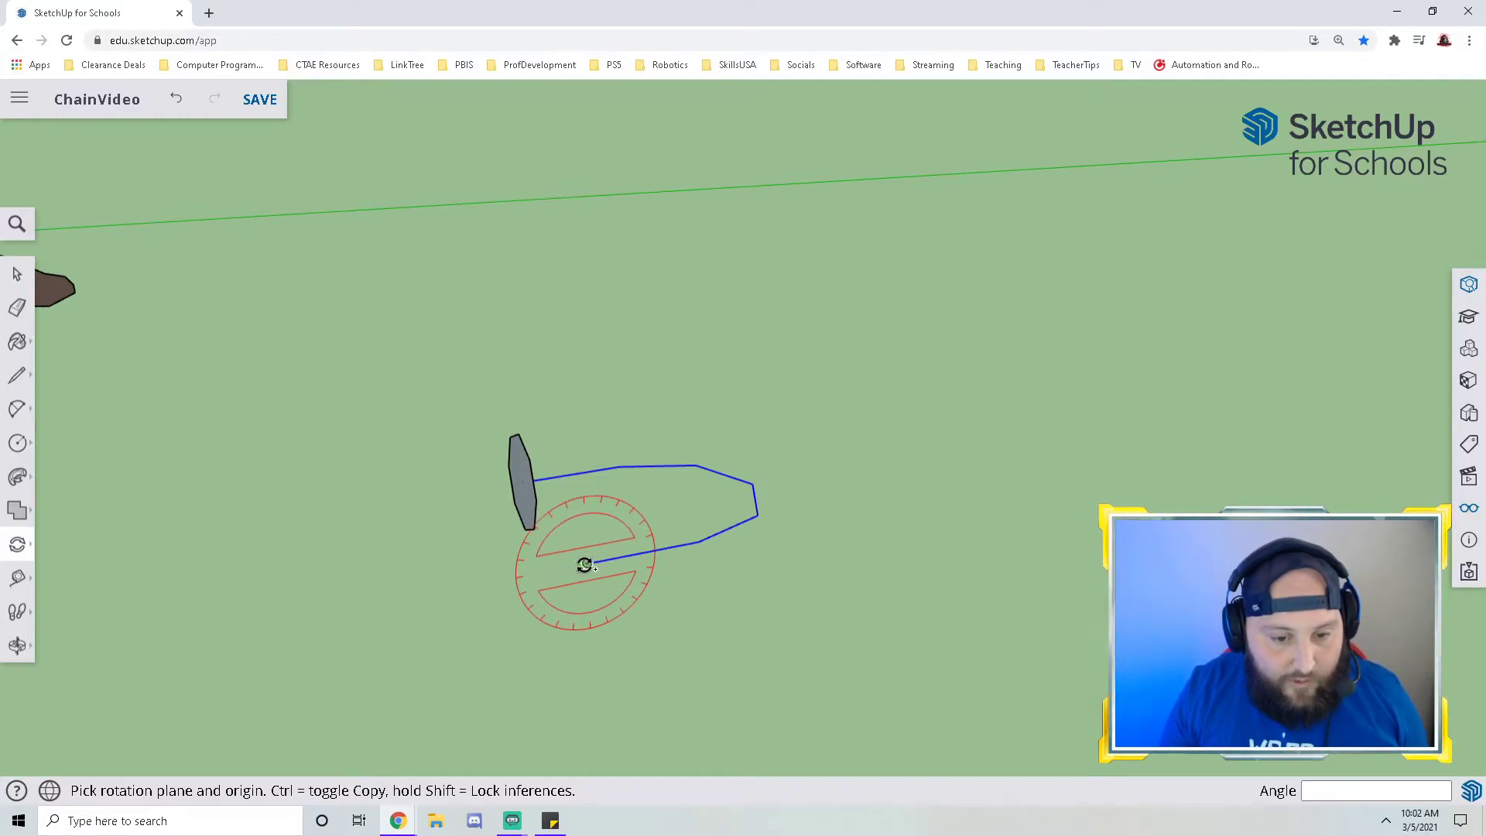
pyautogui.click(587, 563)
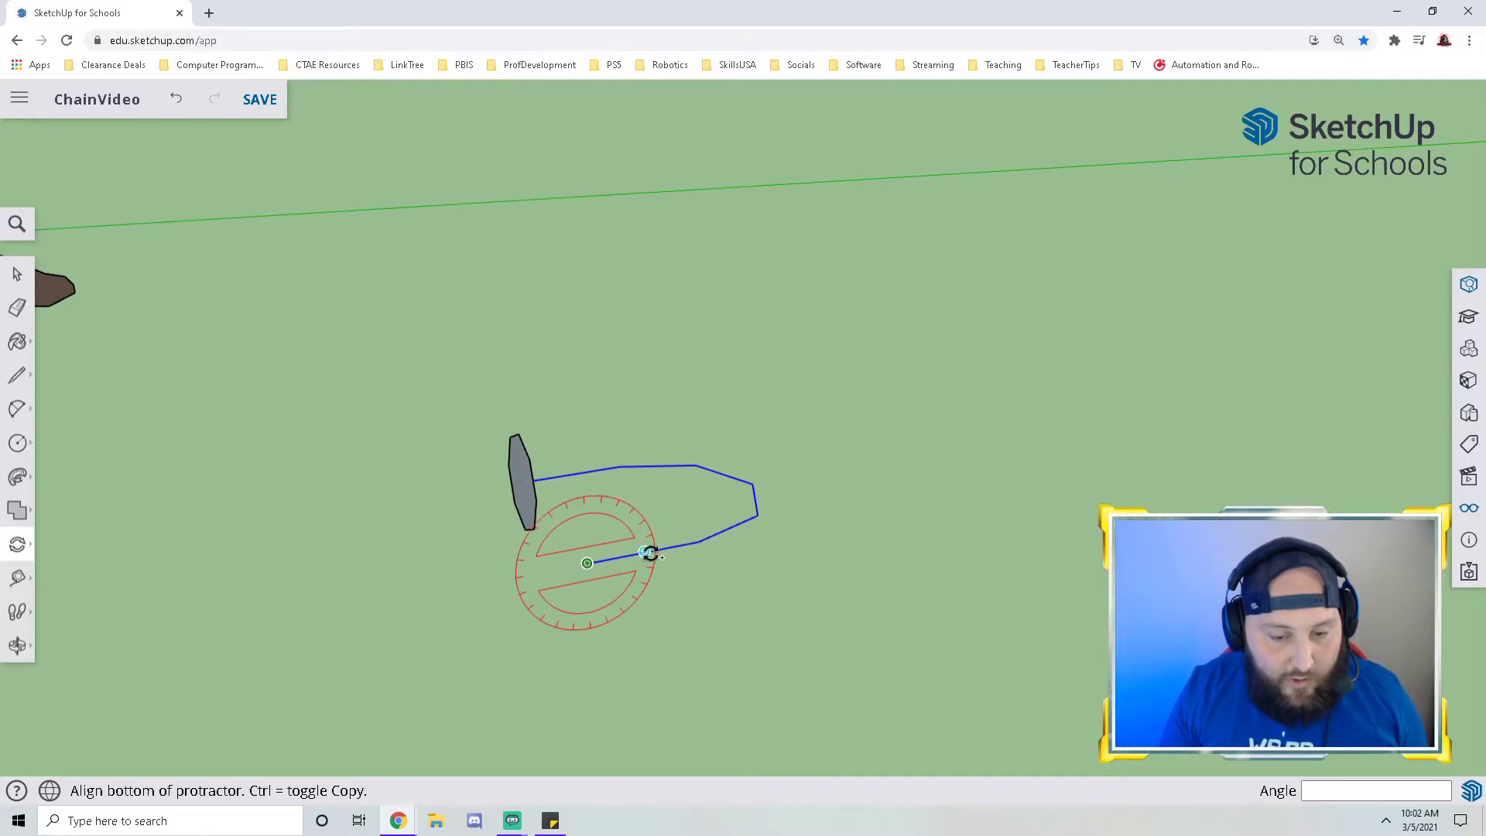
pyautogui.click(699, 542)
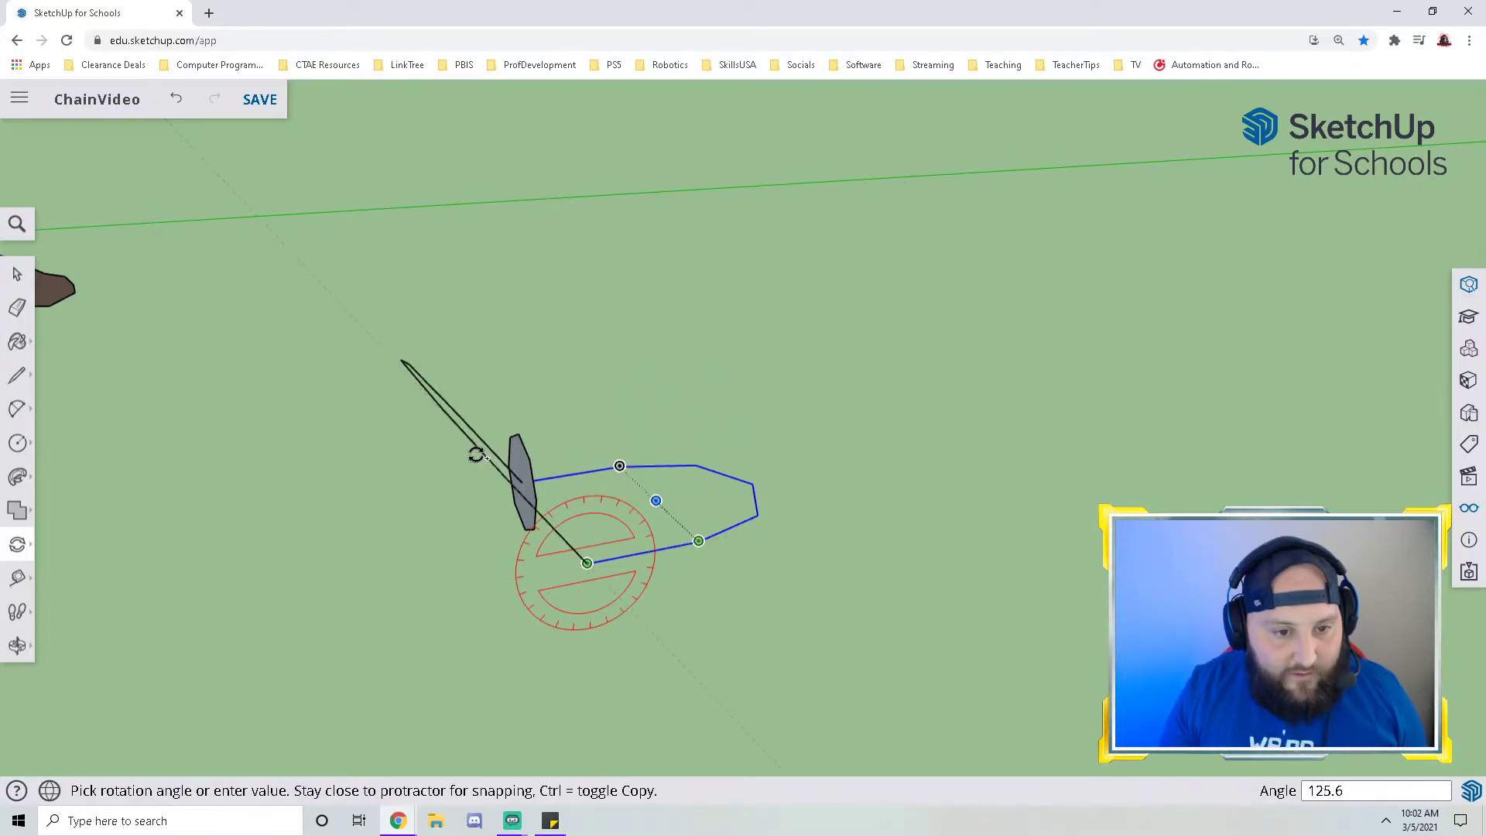
pyautogui.click(355, 610)
pyautogui.moveTo(465, 644); pyautogui.dragTo(528, 670, button='middle')
pyautogui.hotkey('ctrl', 'z')
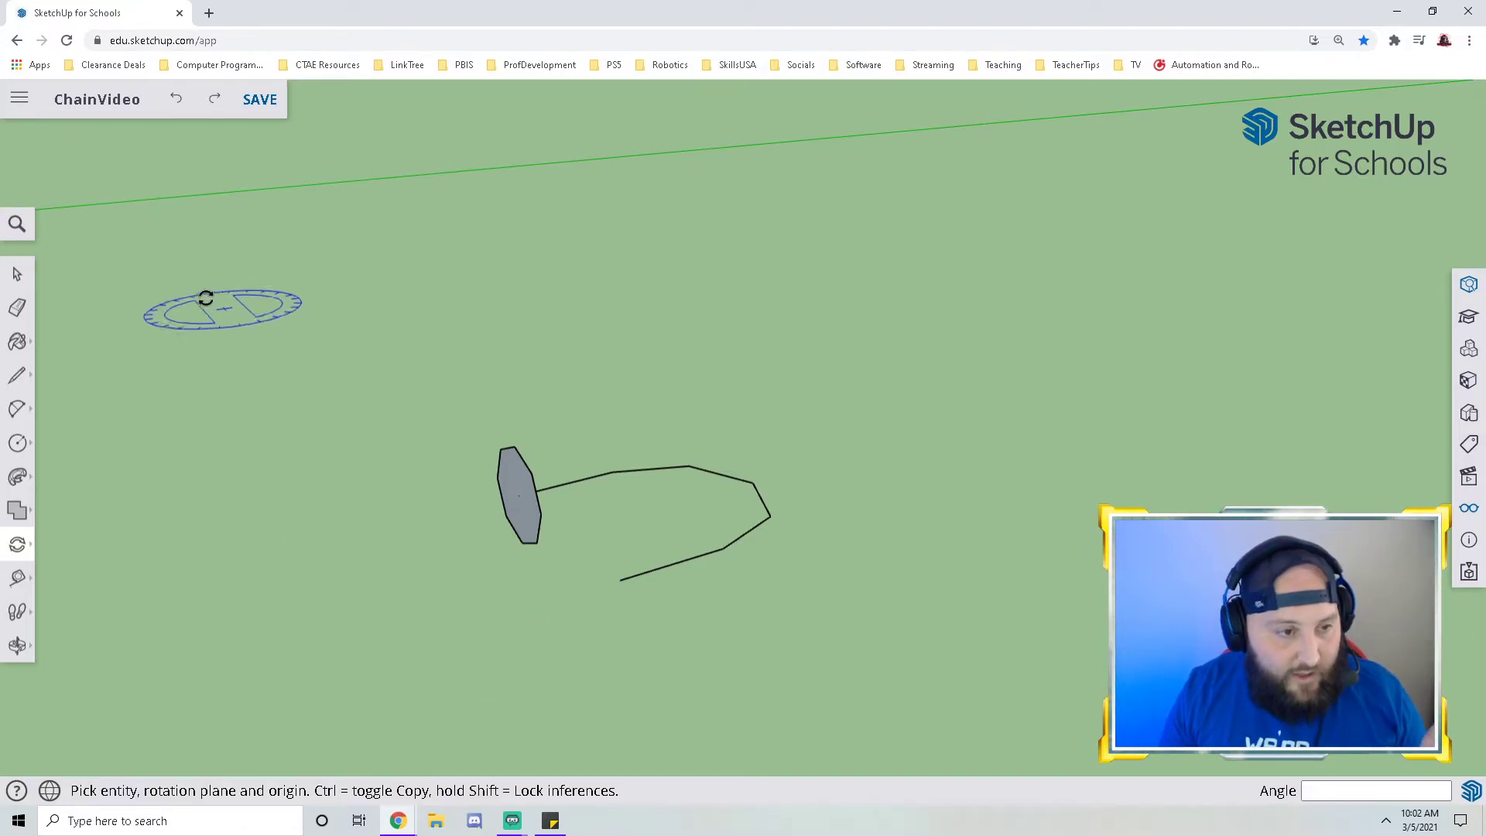
# - Rotate a copy of the whole U-shaped path about its free endpoint around the red axis, closing the loop at the octagon's center
pyautogui.click(17, 274)
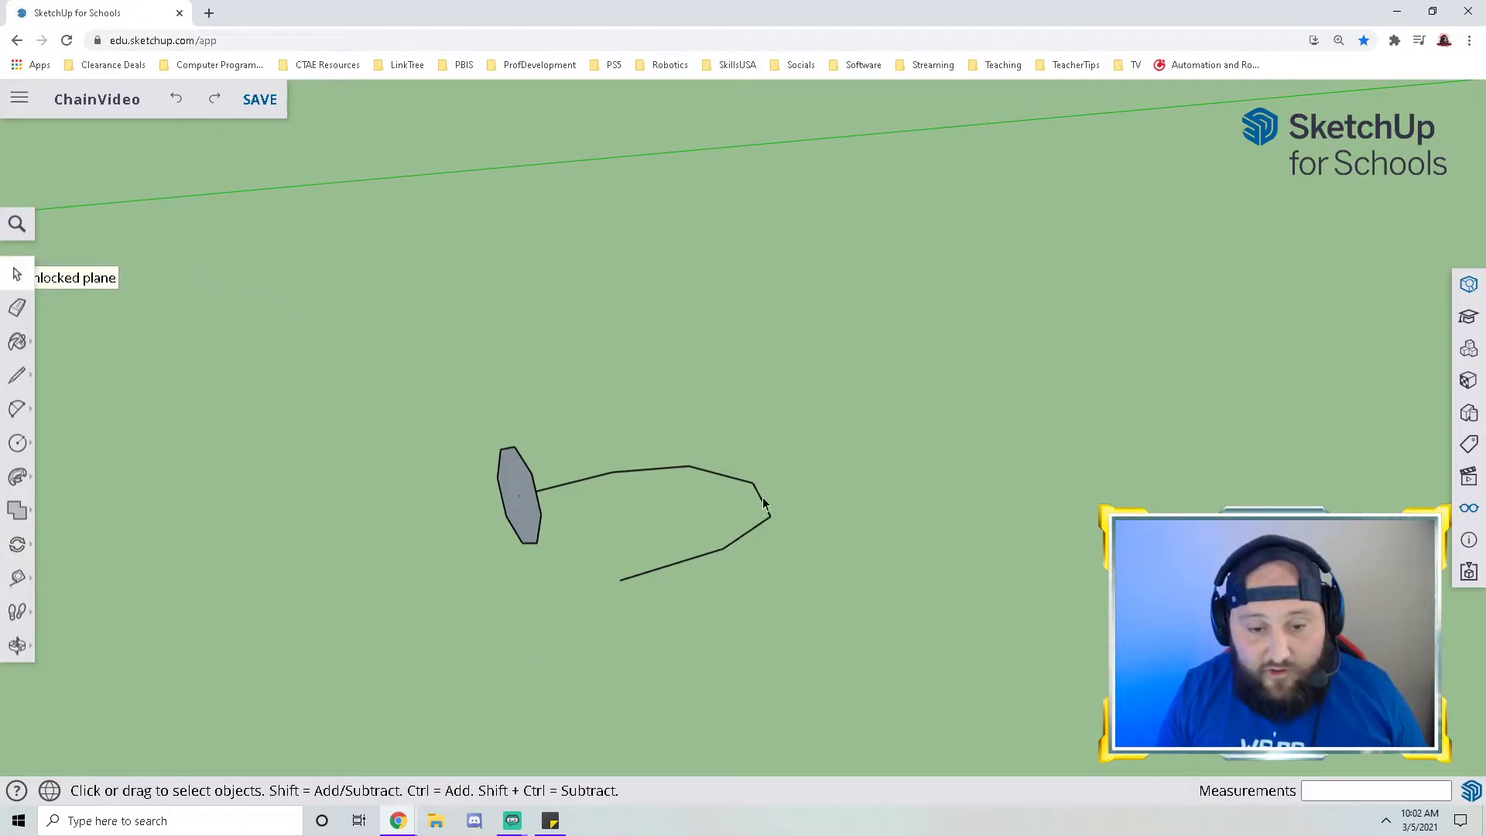
pyautogui.click(658, 577)
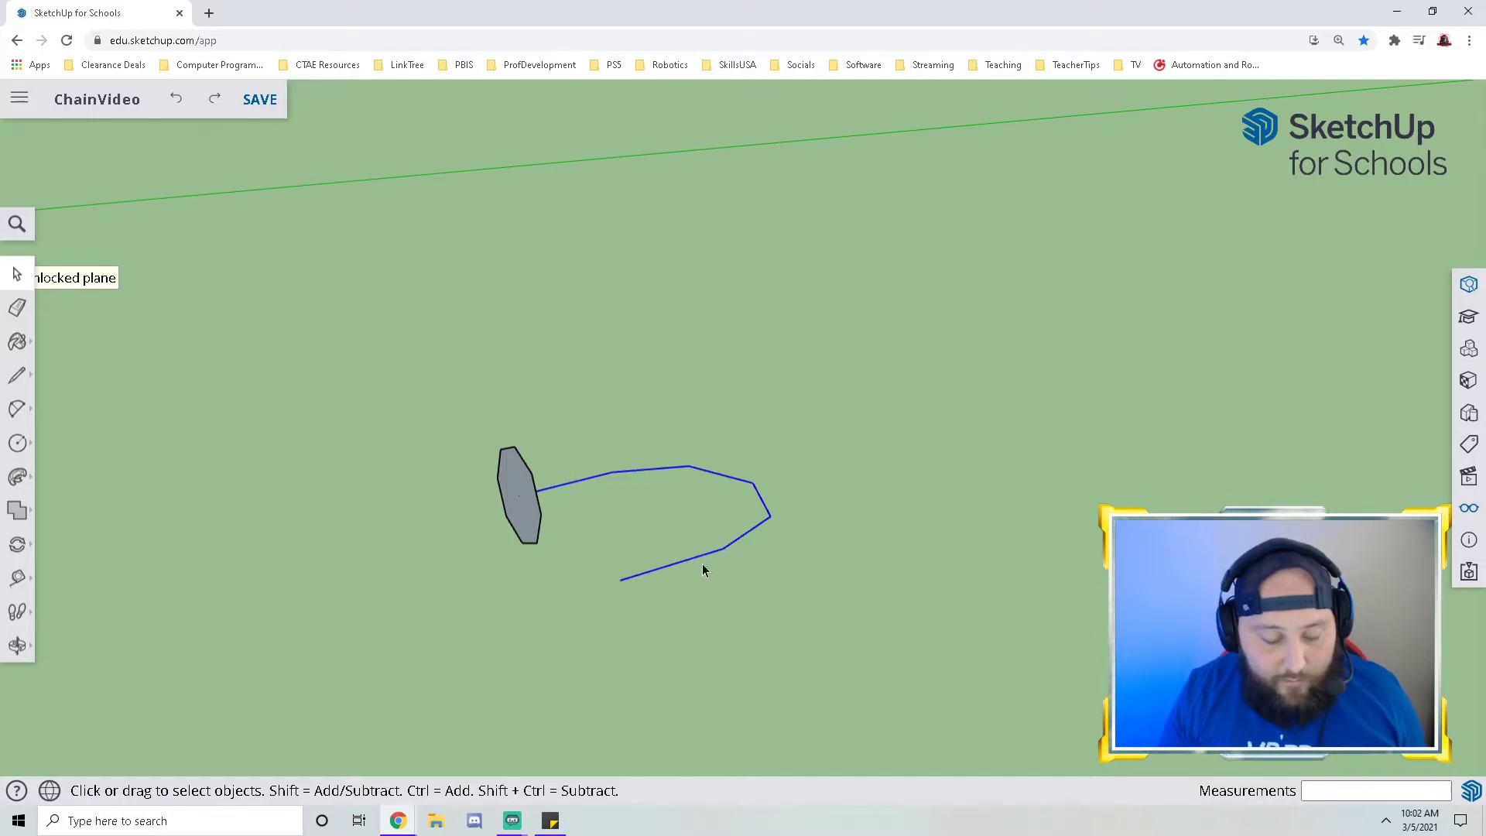
pyautogui.press('q')
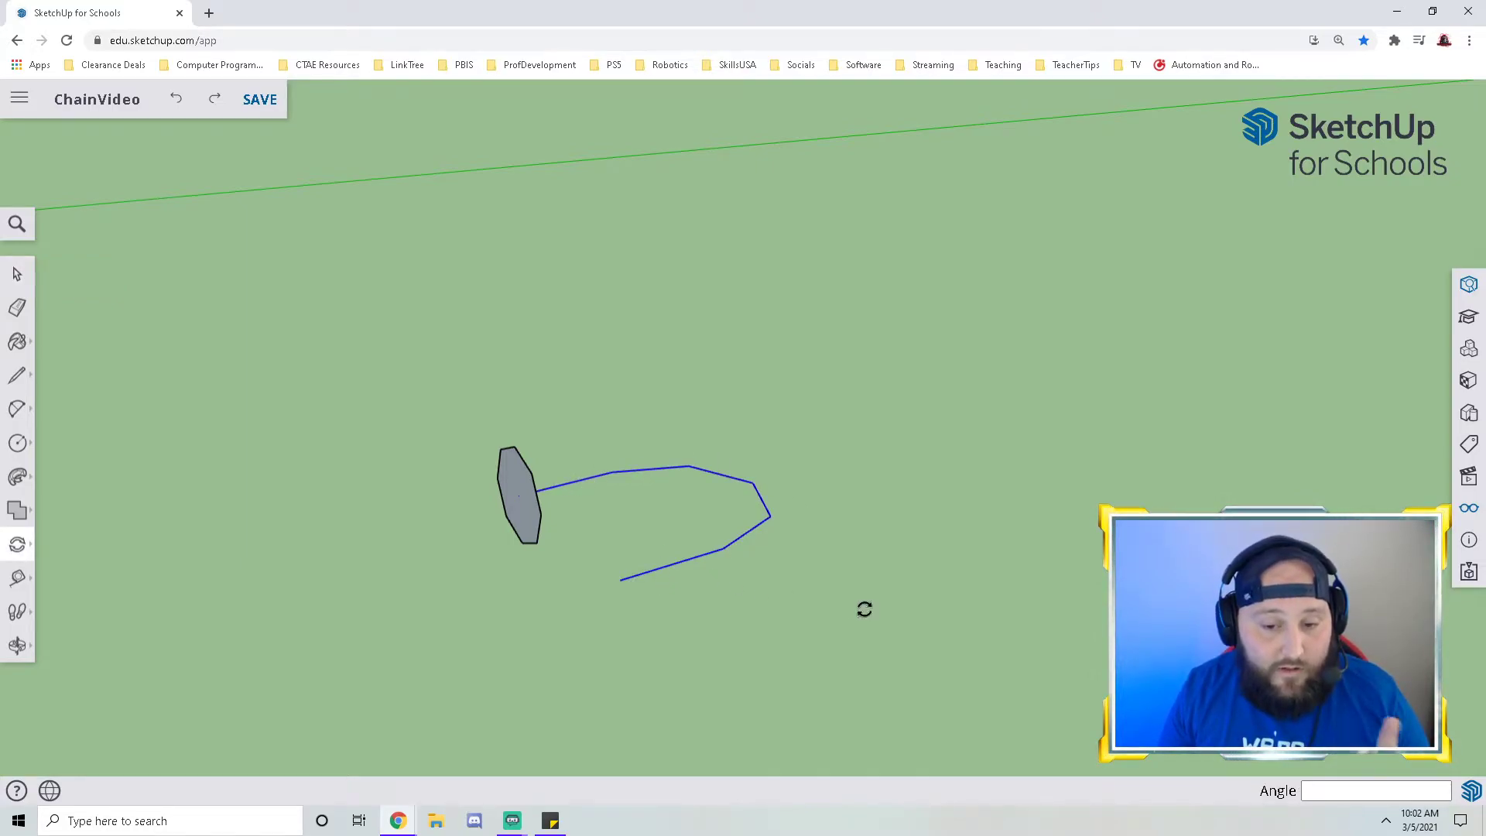
pyautogui.moveTo(663, 610); pyautogui.dragTo(583, 515, button='middle')
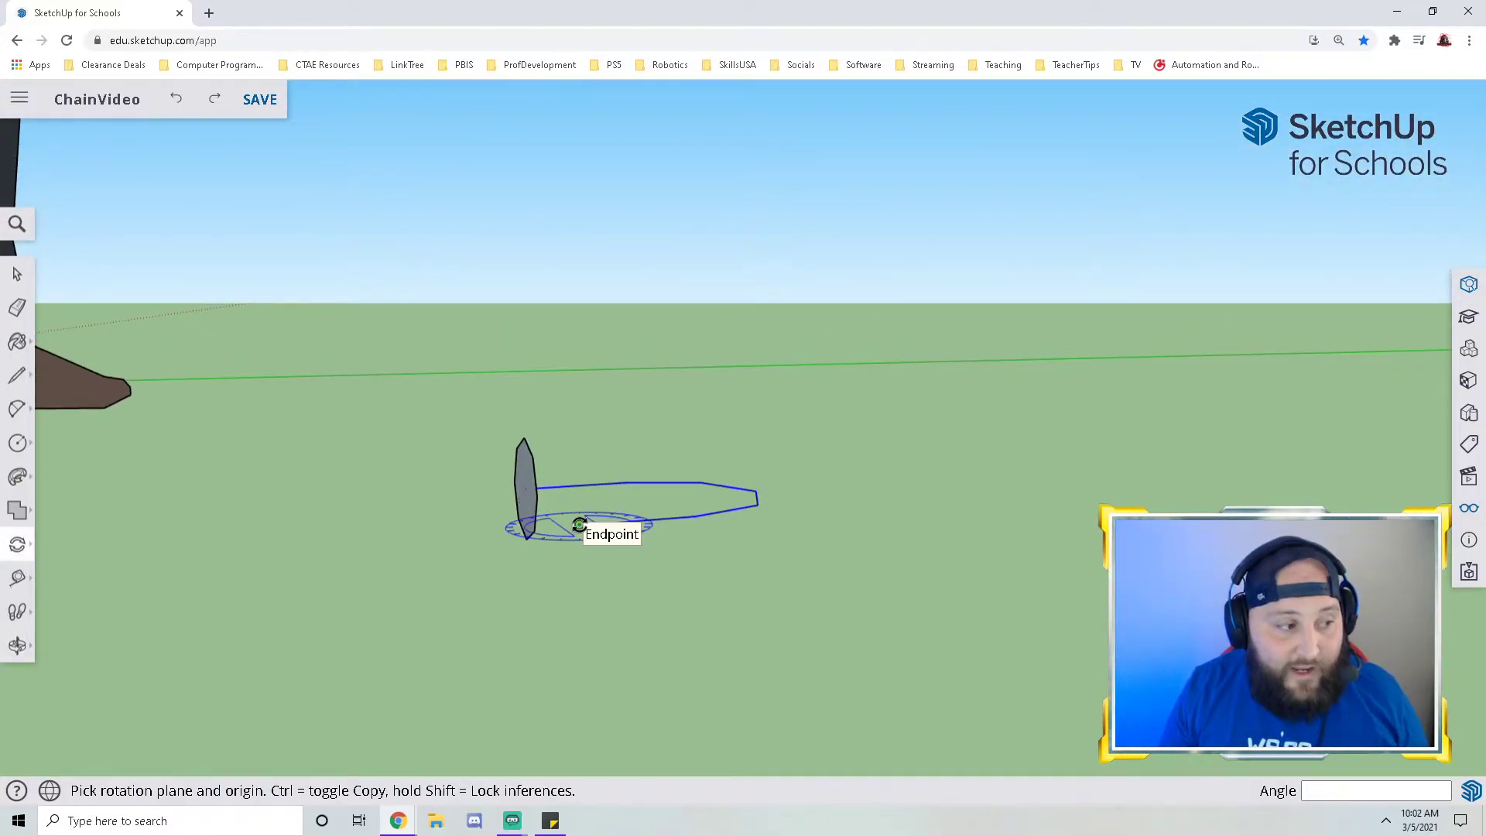
pyautogui.press('Right')
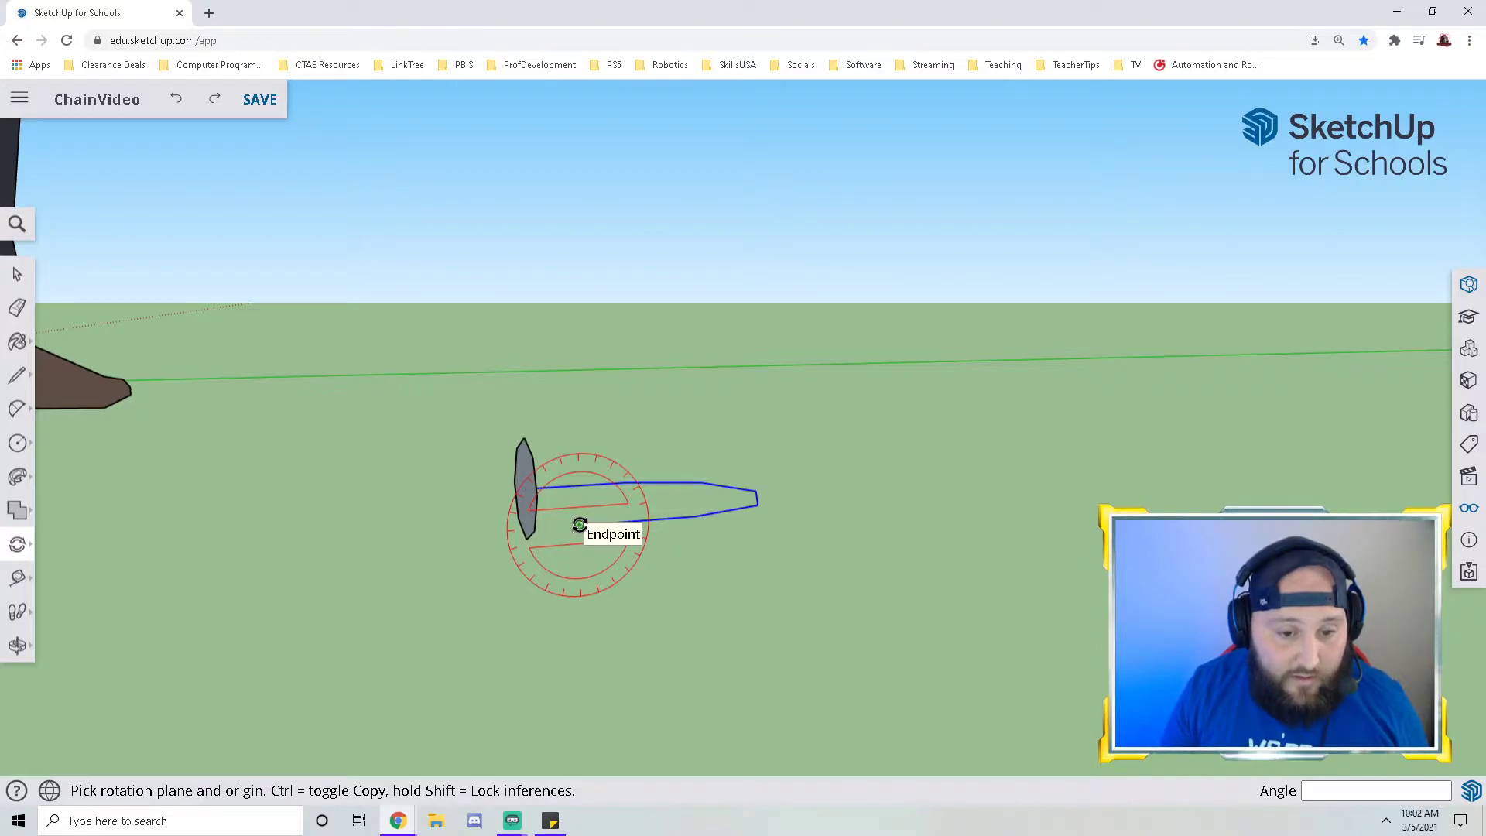
pyautogui.click(580, 526)
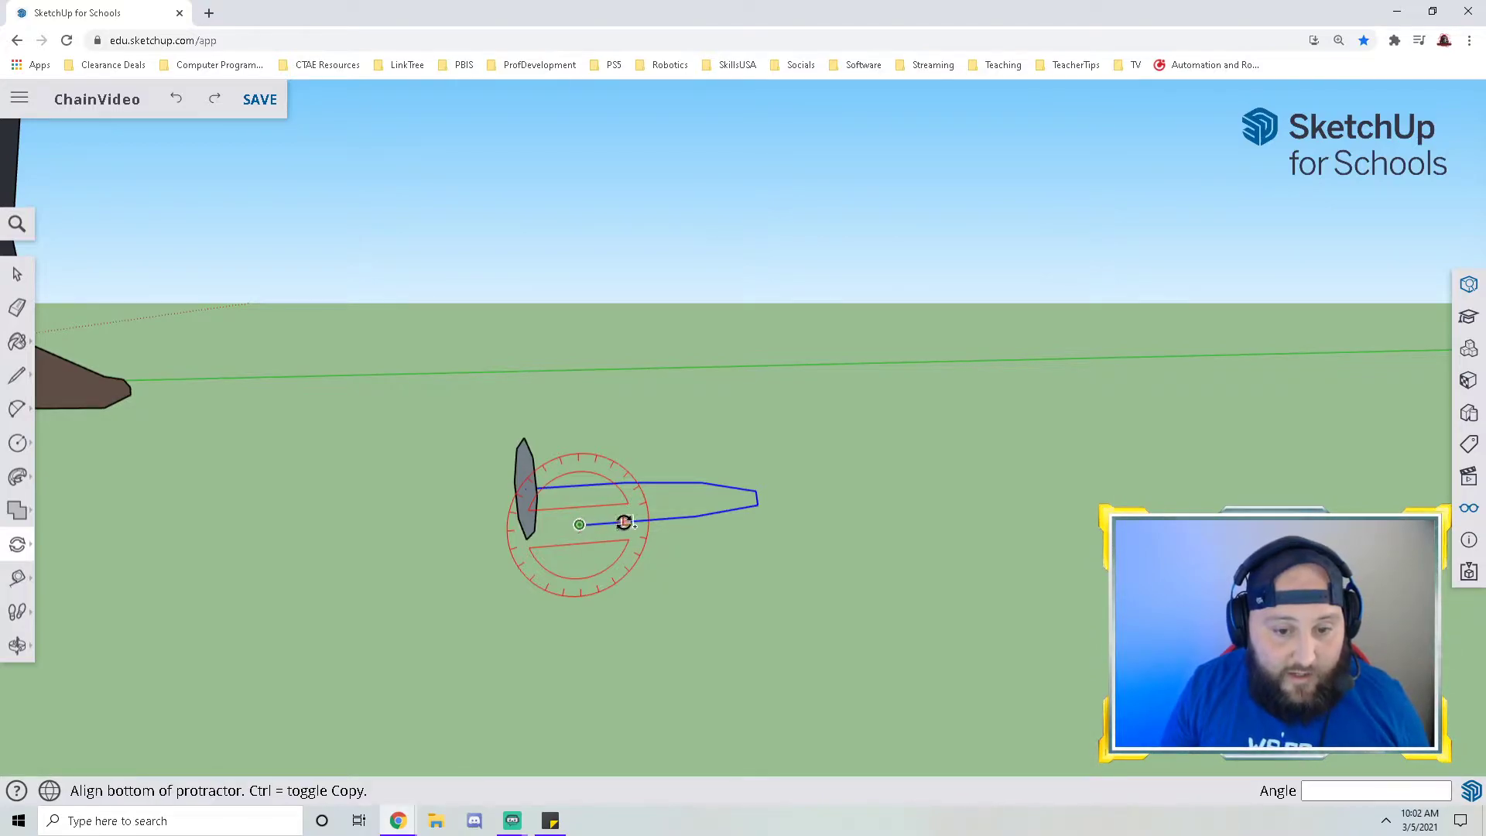
pyautogui.click(690, 517)
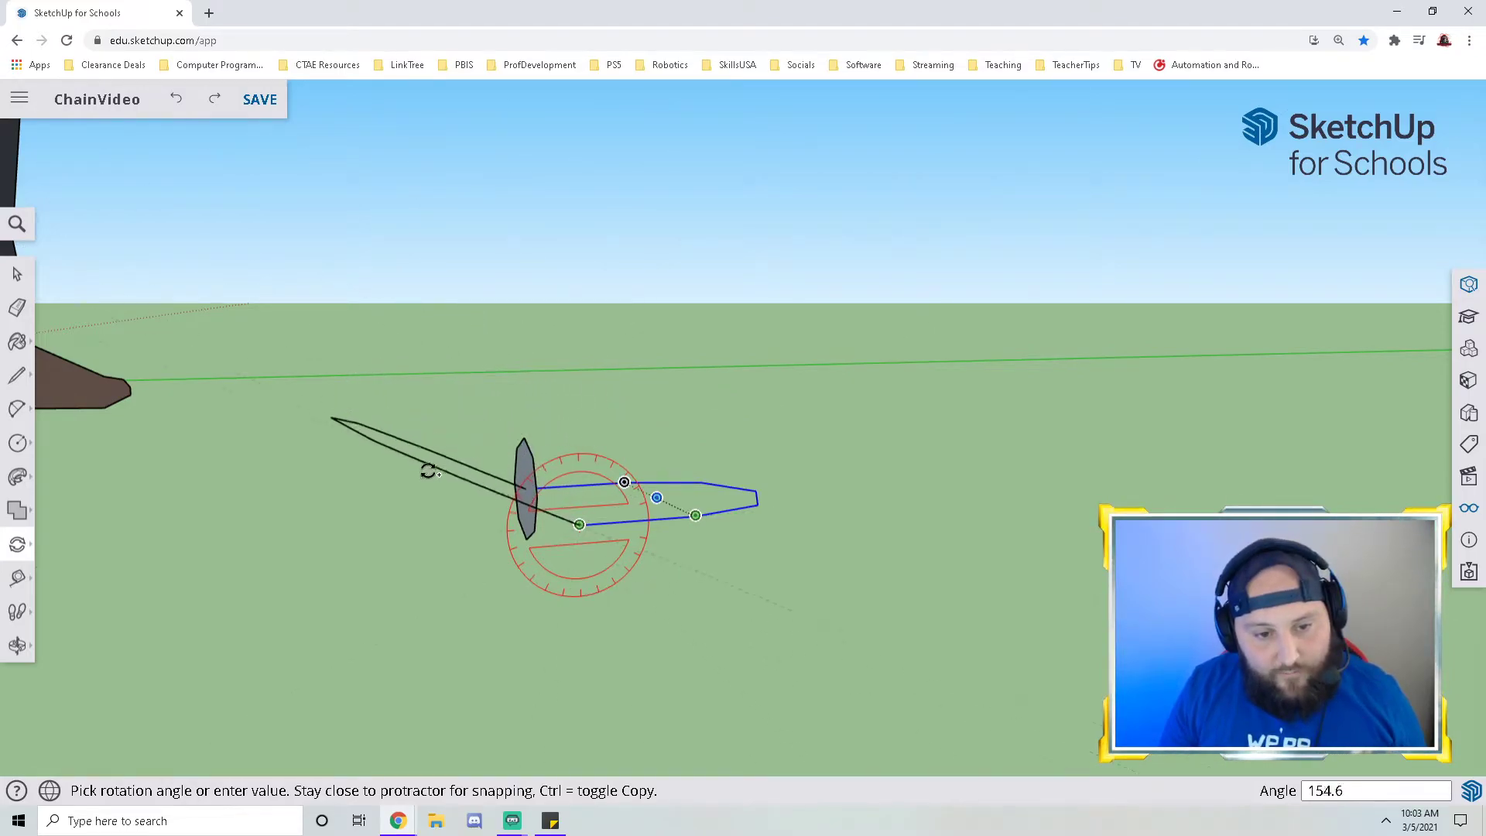
pyautogui.click(425, 542)
pyautogui.moveTo(547, 757); pyautogui.dragTo(82, 580, button='middle')
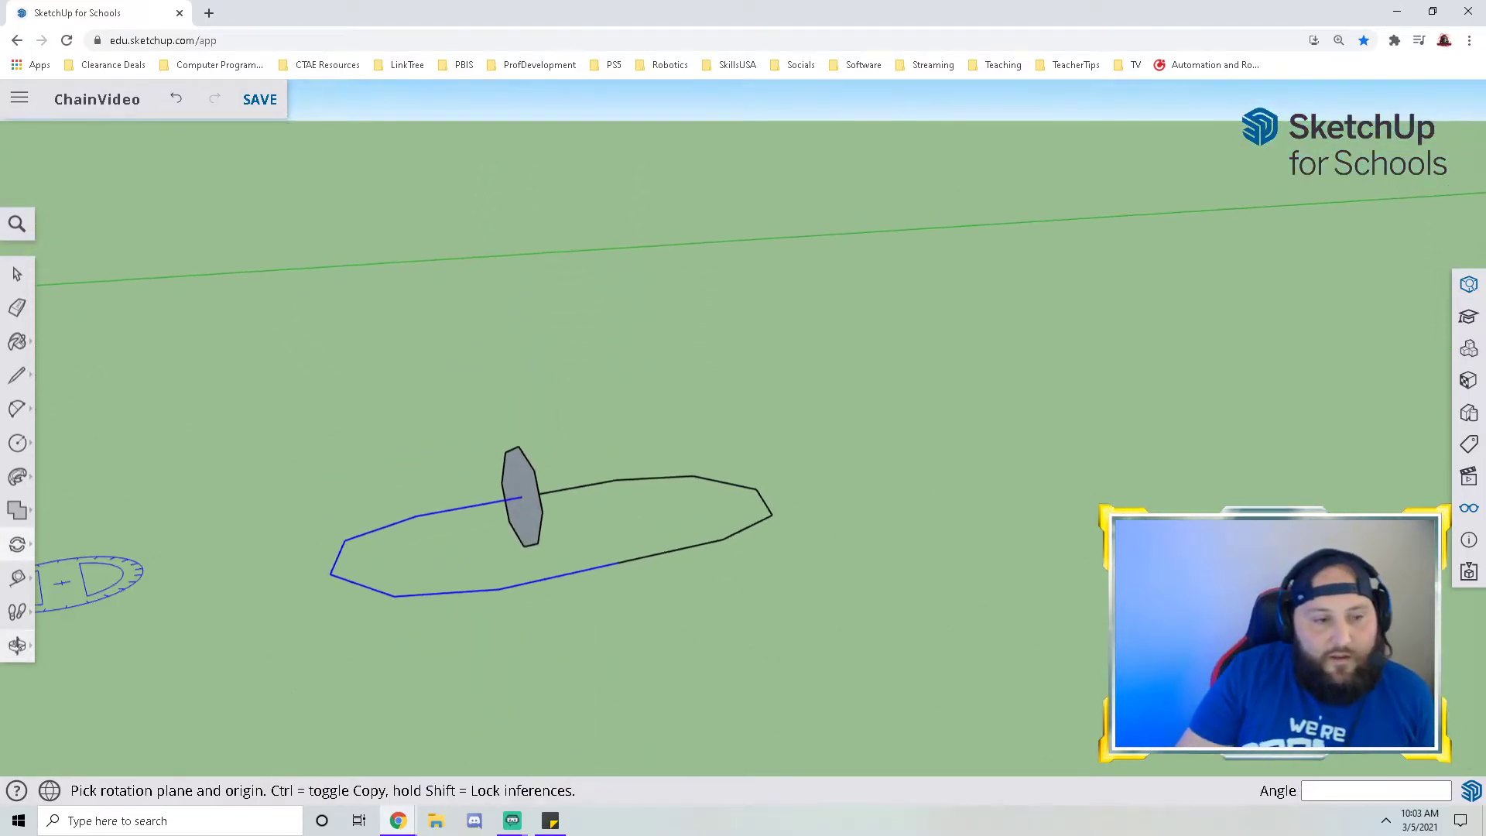
# - Sweep the octagon around the entire closed loop with Follow Me to form the solid chain link
pyautogui.click(17, 274)
pyautogui.click(704, 549)
pyautogui.click(460, 587)
pyautogui.moveTo(530, 601); pyautogui.dragTo(525, 570, button='middle')
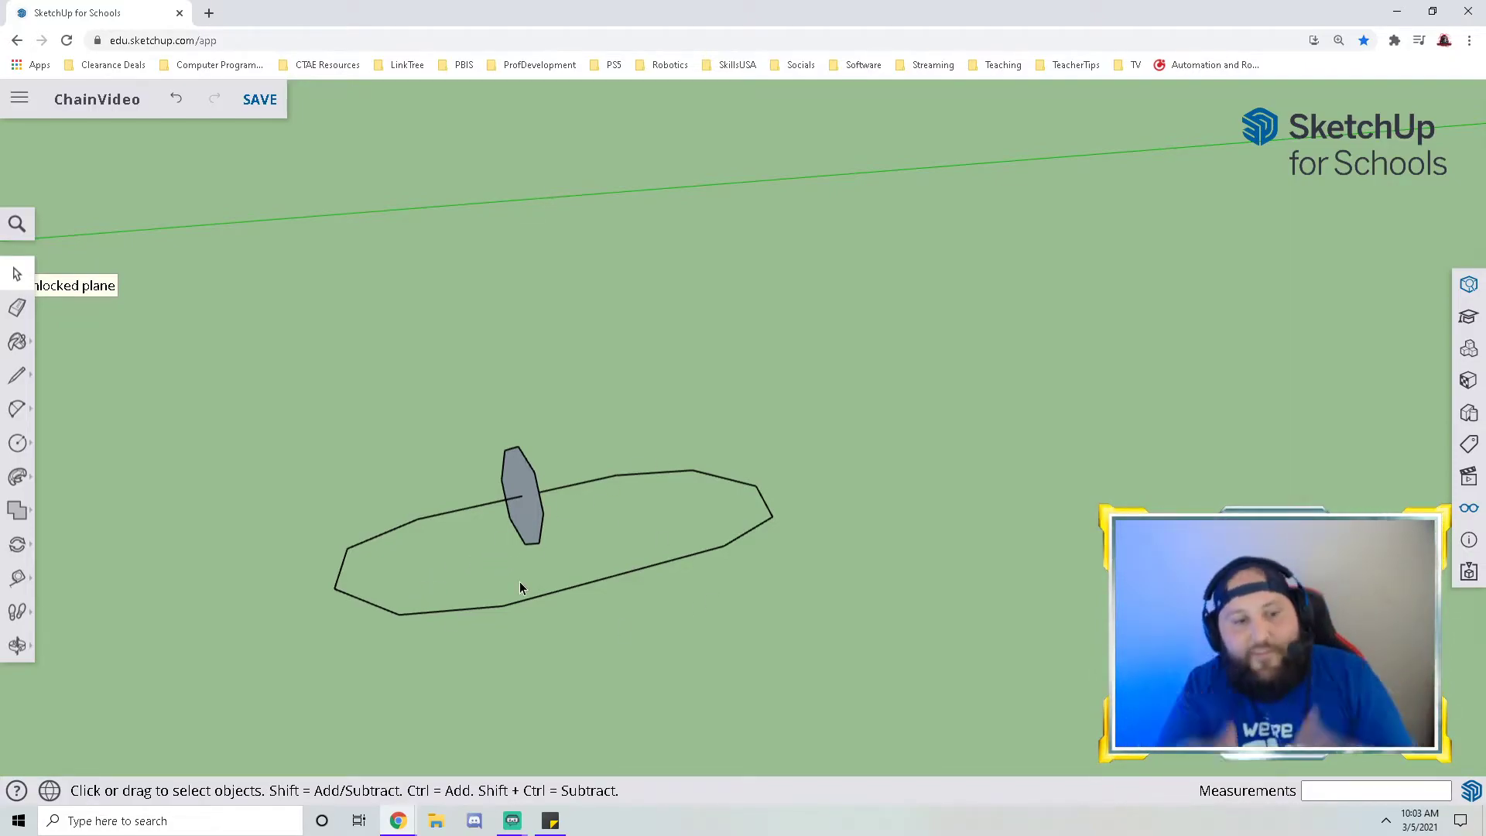
pyautogui.click(694, 557)
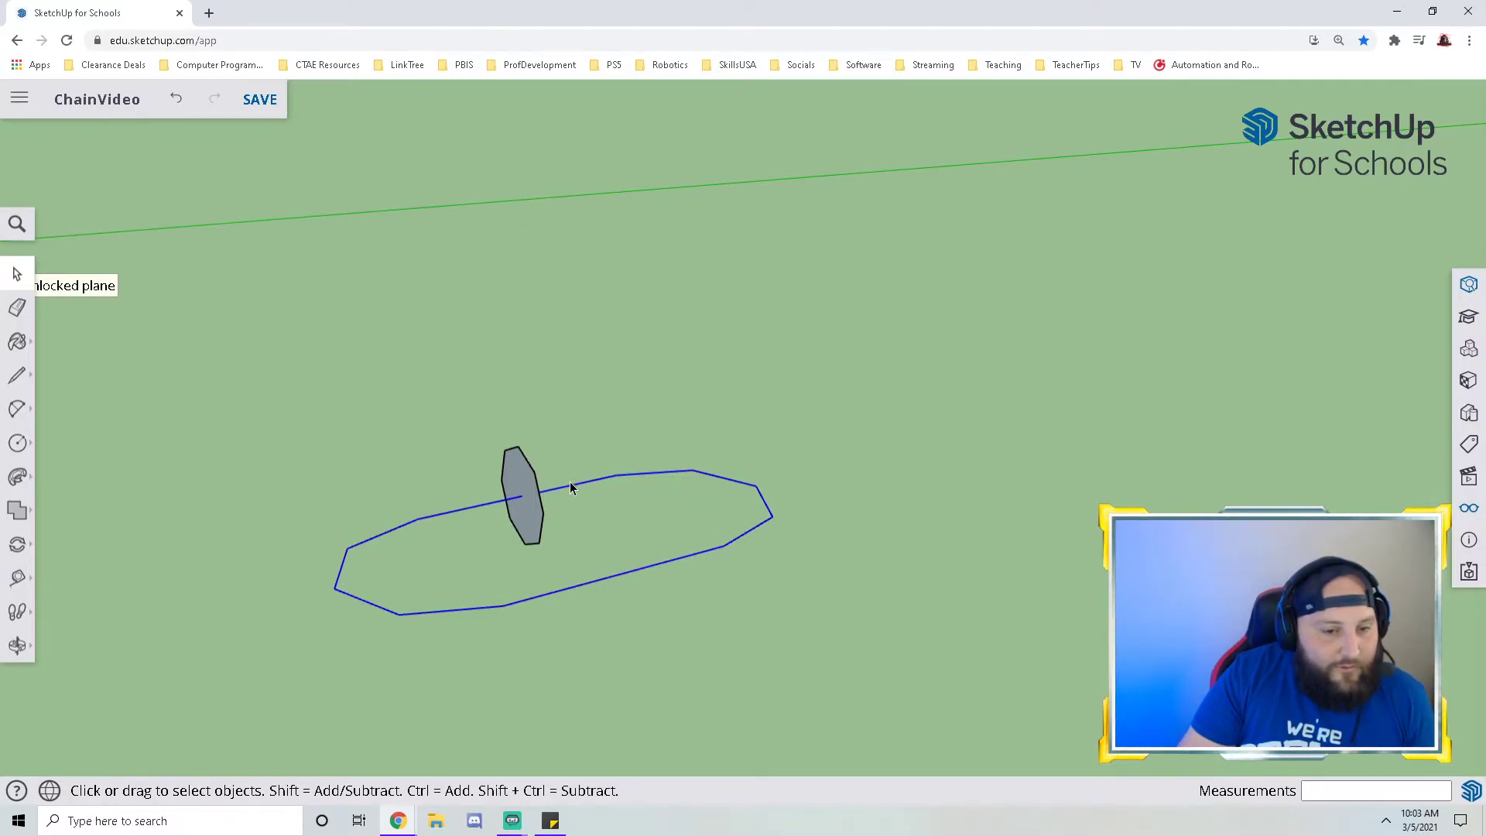
pyautogui.click(19, 478)
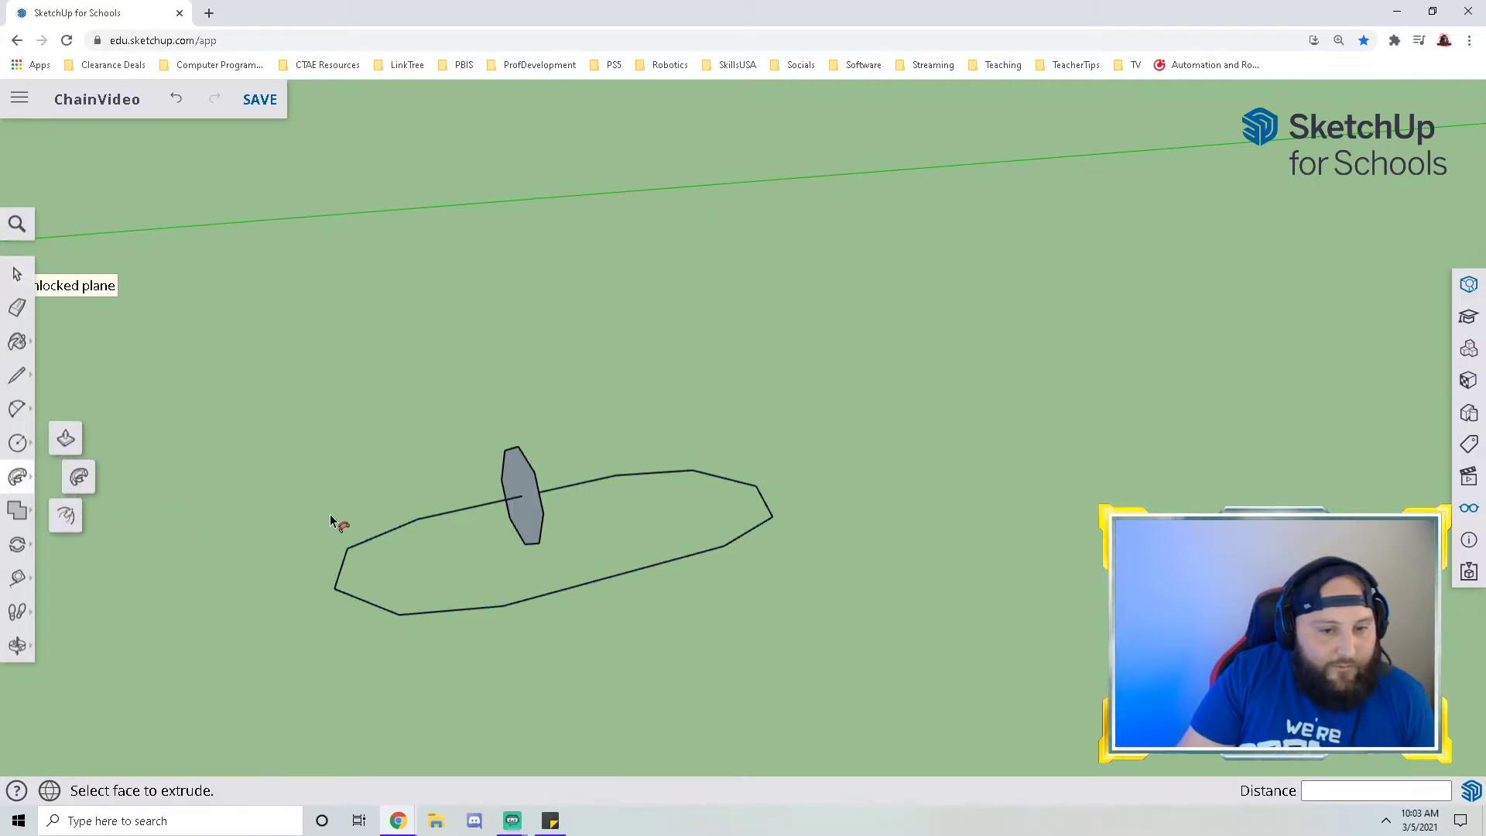
pyautogui.click(516, 488)
pyautogui.moveTo(525, 601); pyautogui.dragTo(613, 581, button='middle')
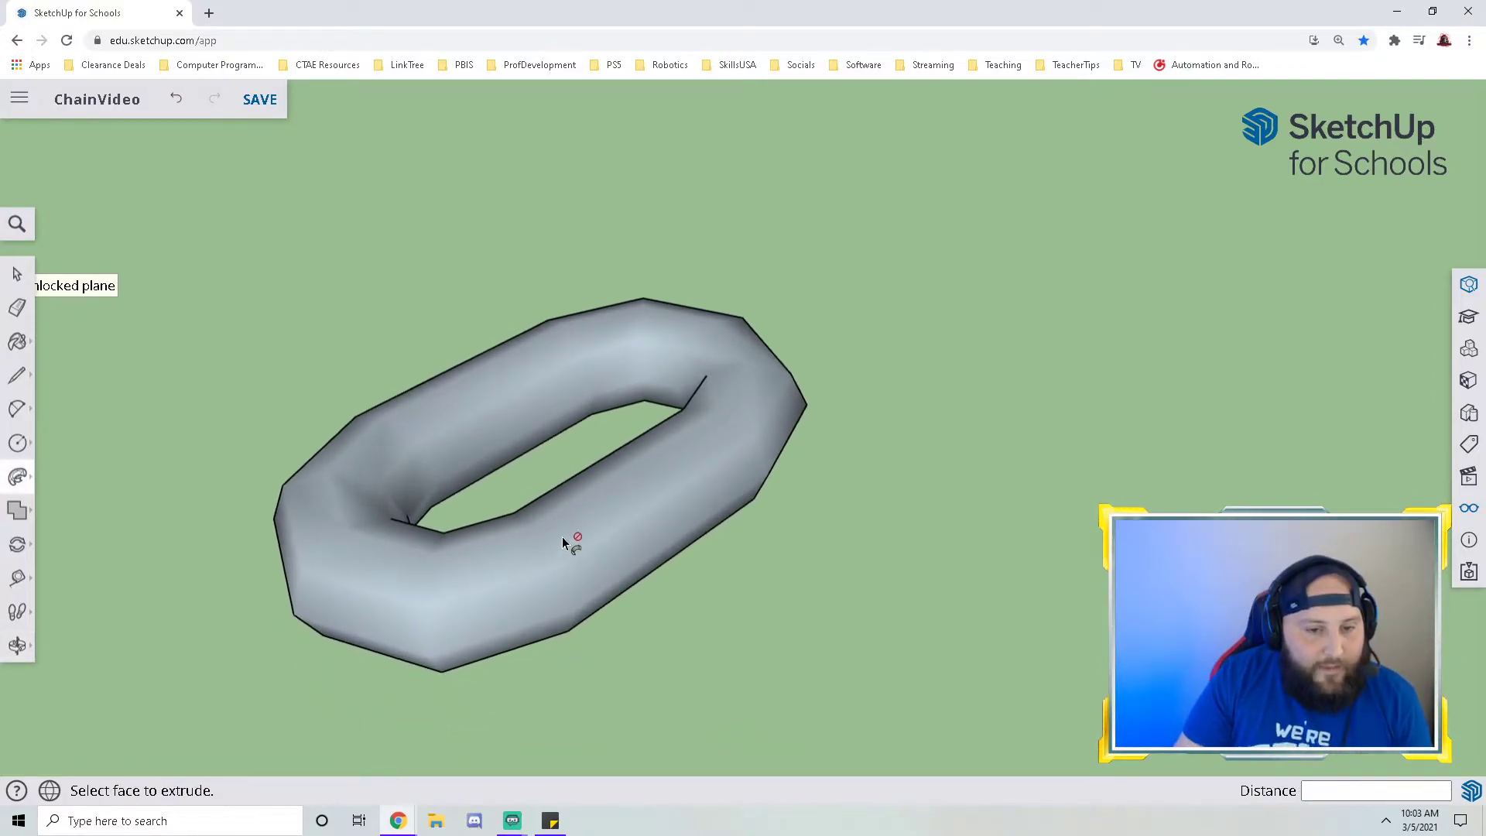
# - Reverse the faces of the chain link's surface so the white front side points outward
pyautogui.click(17, 274)
pyautogui.moveTo(675, 569); pyautogui.dragTo(592, 656, button='middle')
pyautogui.click(457, 427)
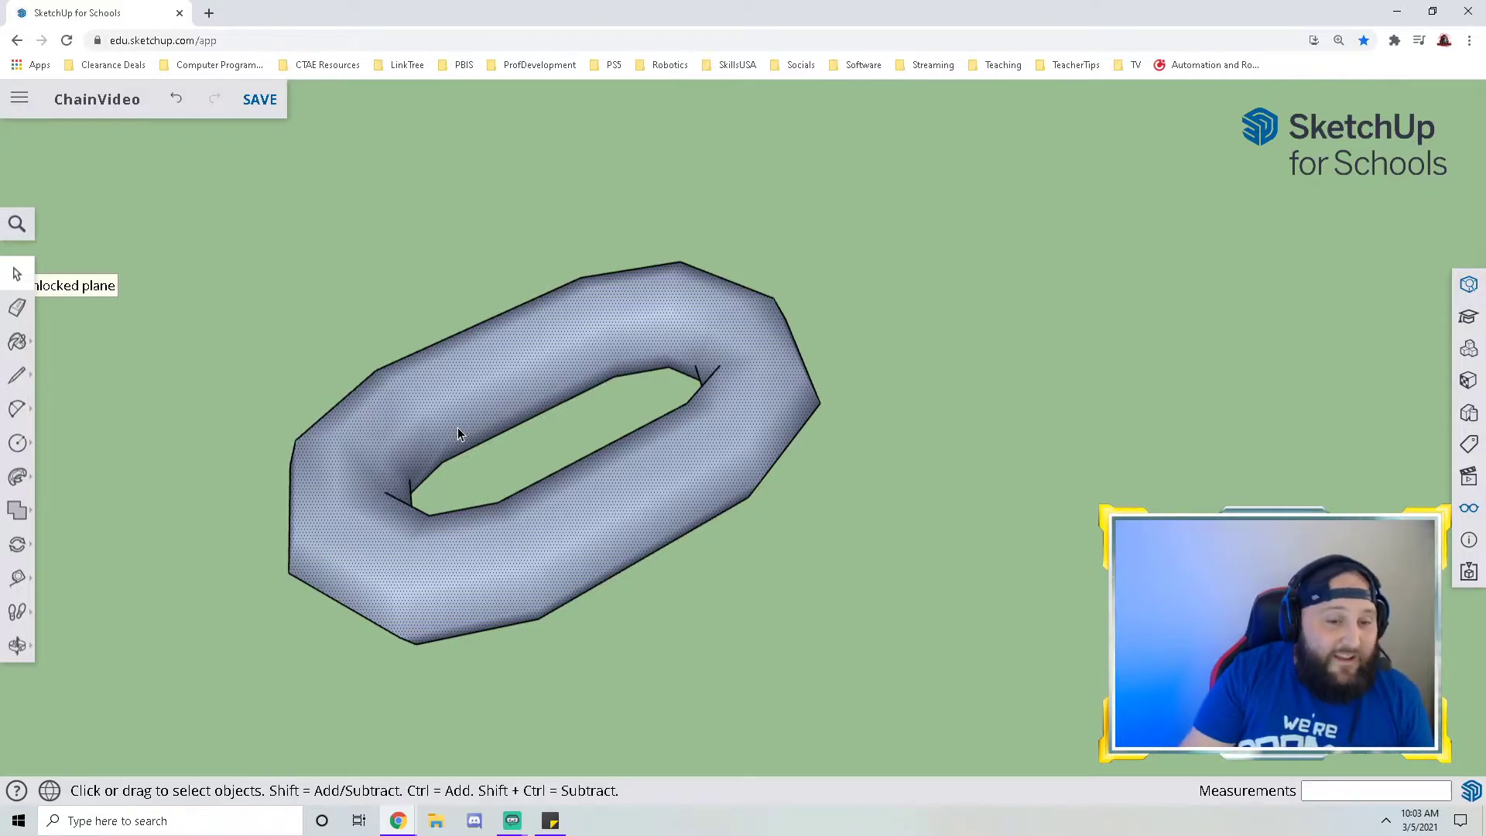
pyautogui.rightClick(458, 428)
pyautogui.click(521, 706)
pyautogui.click(854, 629)
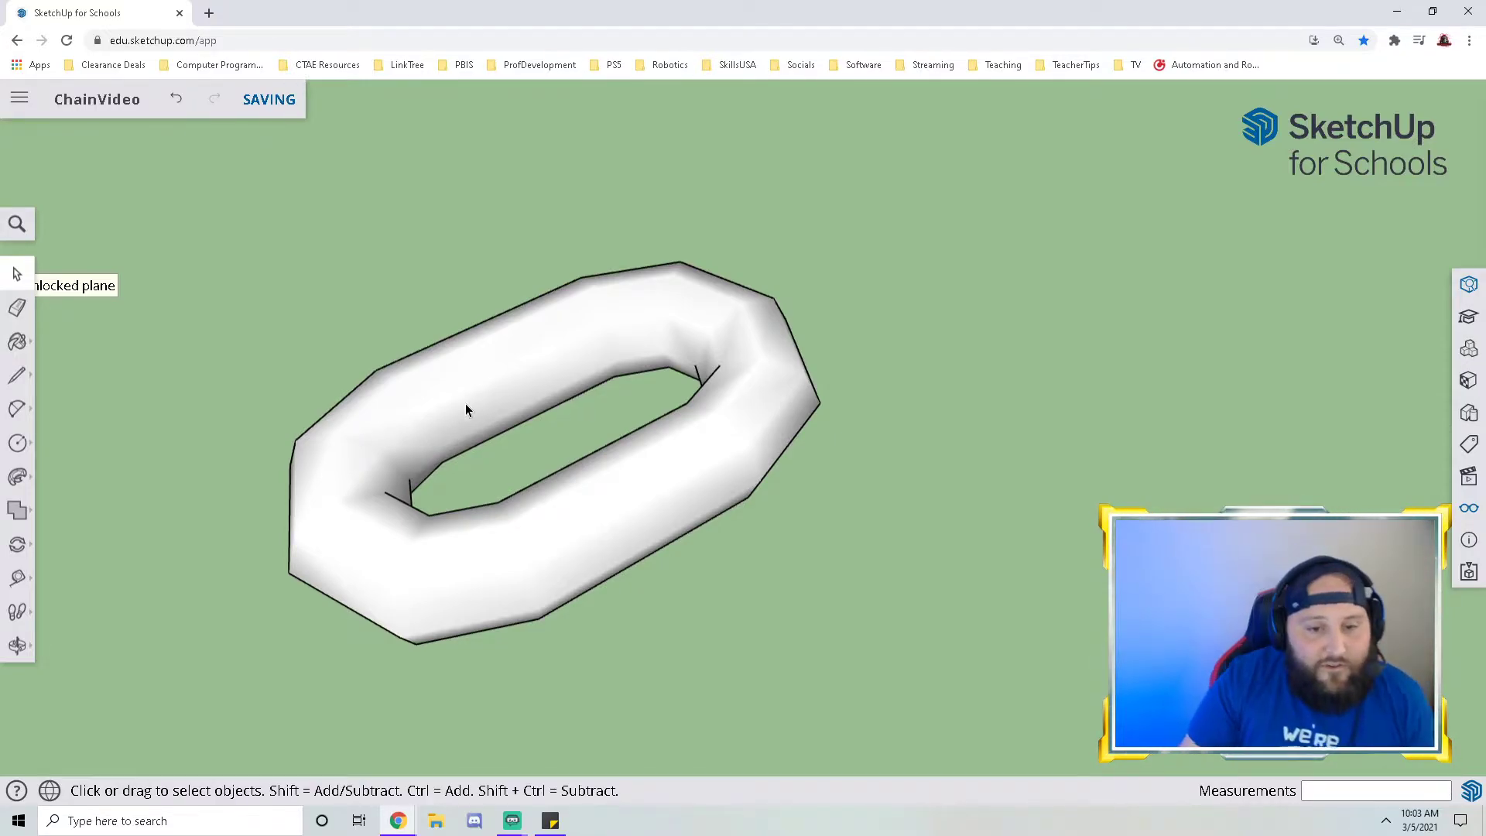
pyautogui.click(634, 504)
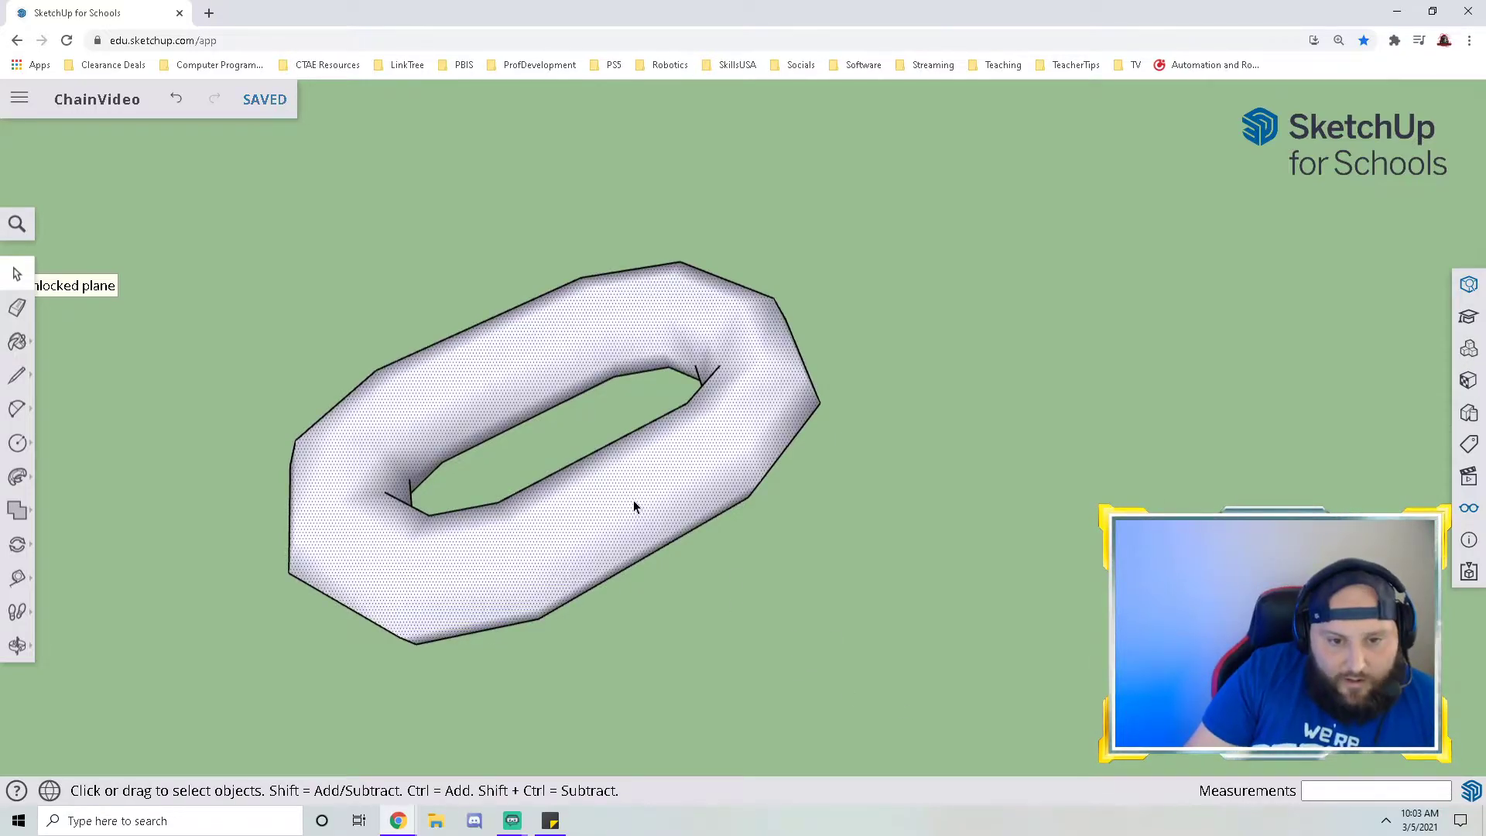
pyautogui.scroll(-5, 621, 519)
pyautogui.scroll(-2, 514, 471)
pyautogui.moveTo(513, 470); pyautogui.dragTo(471, 401, button='middle')
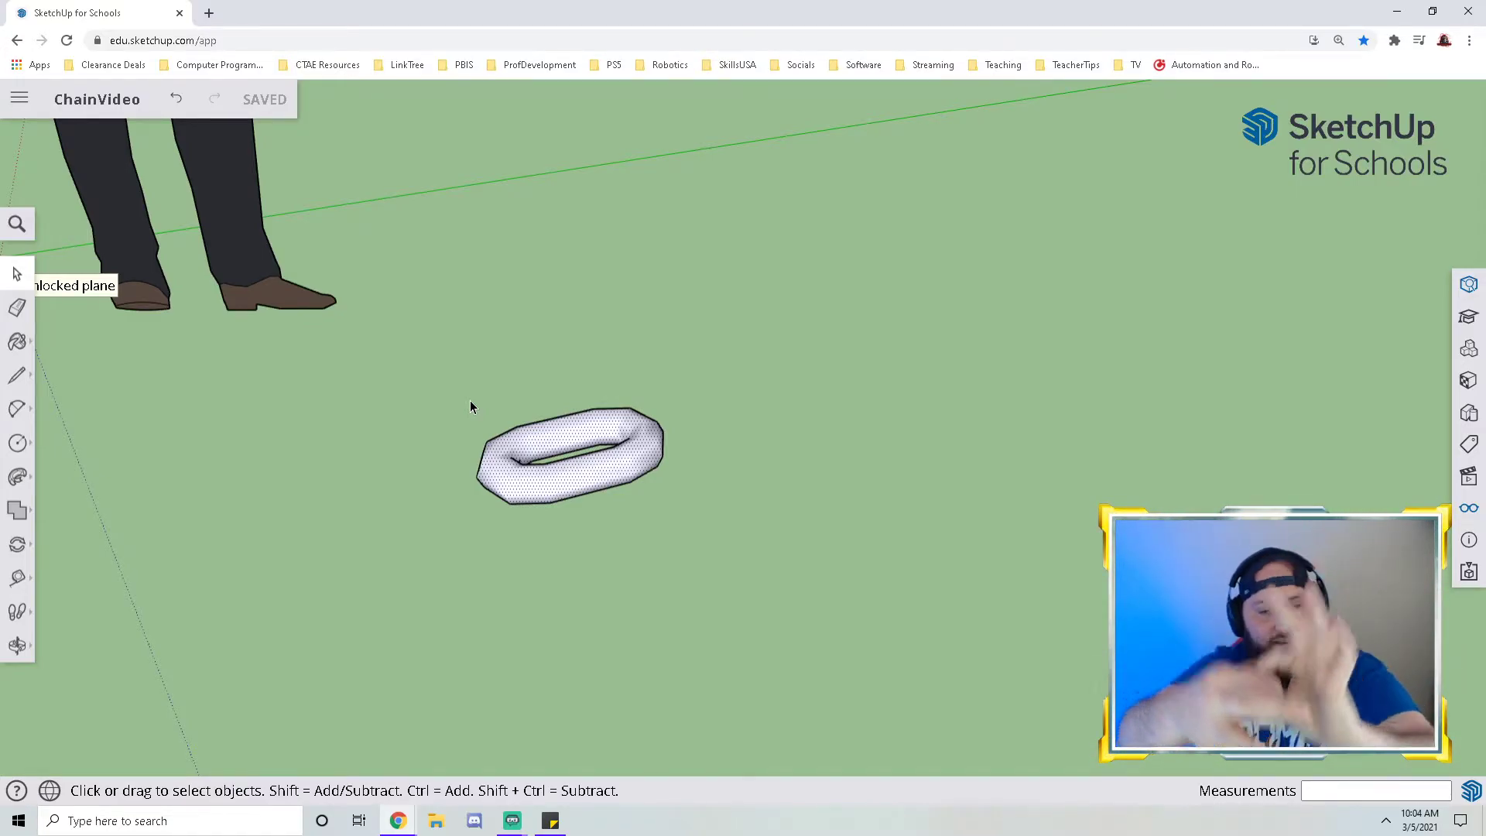
pyautogui.moveTo(518, 532)
pyautogui.mouseDown(button='middle')
pyautogui.moveTo(789, 491)
pyautogui.moveTo(620, 537)
pyautogui.moveTo(590, 671)
pyautogui.moveTo(557, 677)
pyautogui.moveTo(524, 490)
pyautogui.moveTo(537, 544)
pyautogui.mouseUp(button='middle')
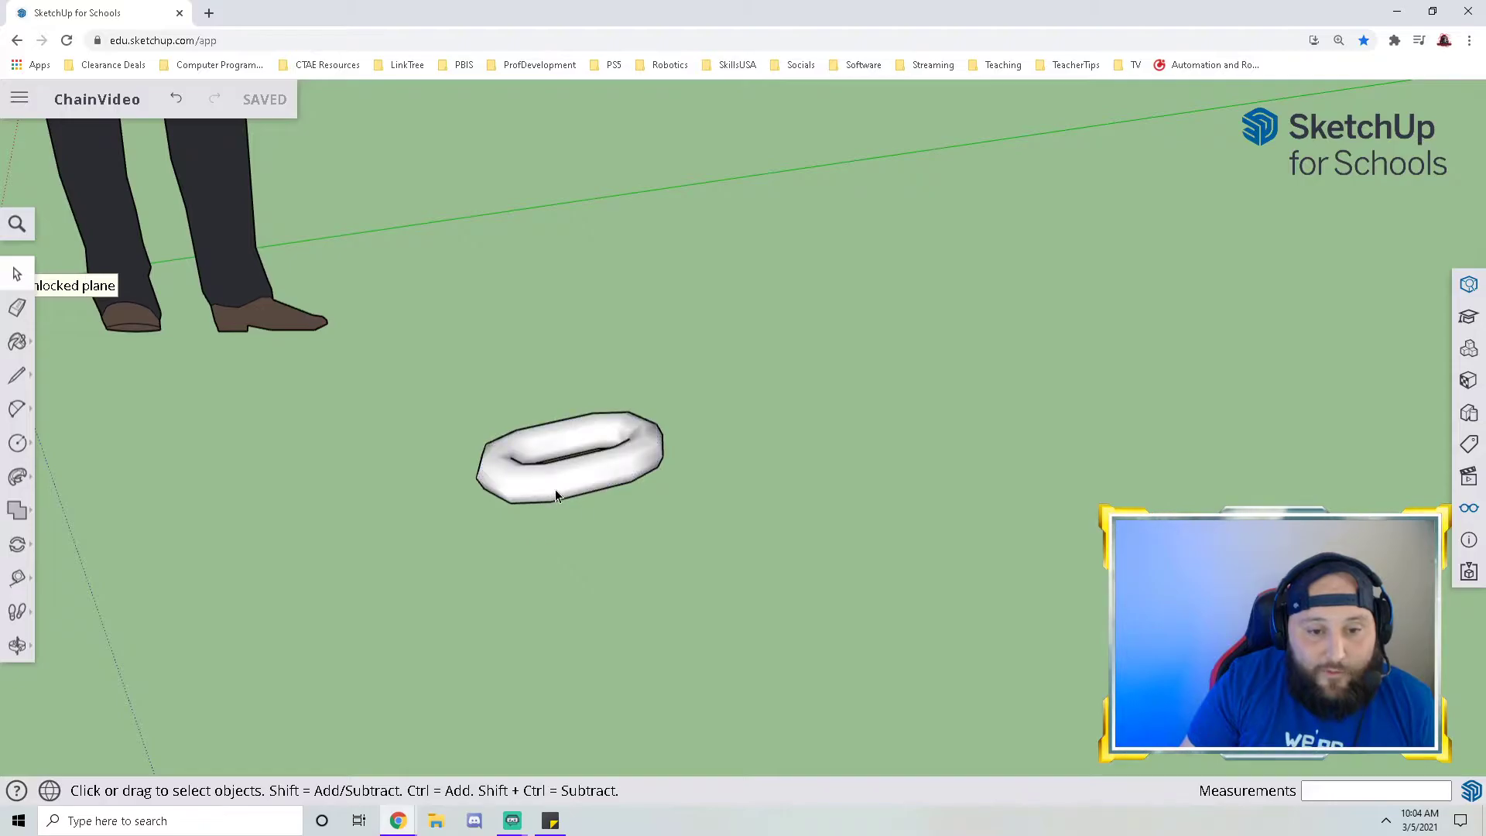
pyautogui.click(570, 471)
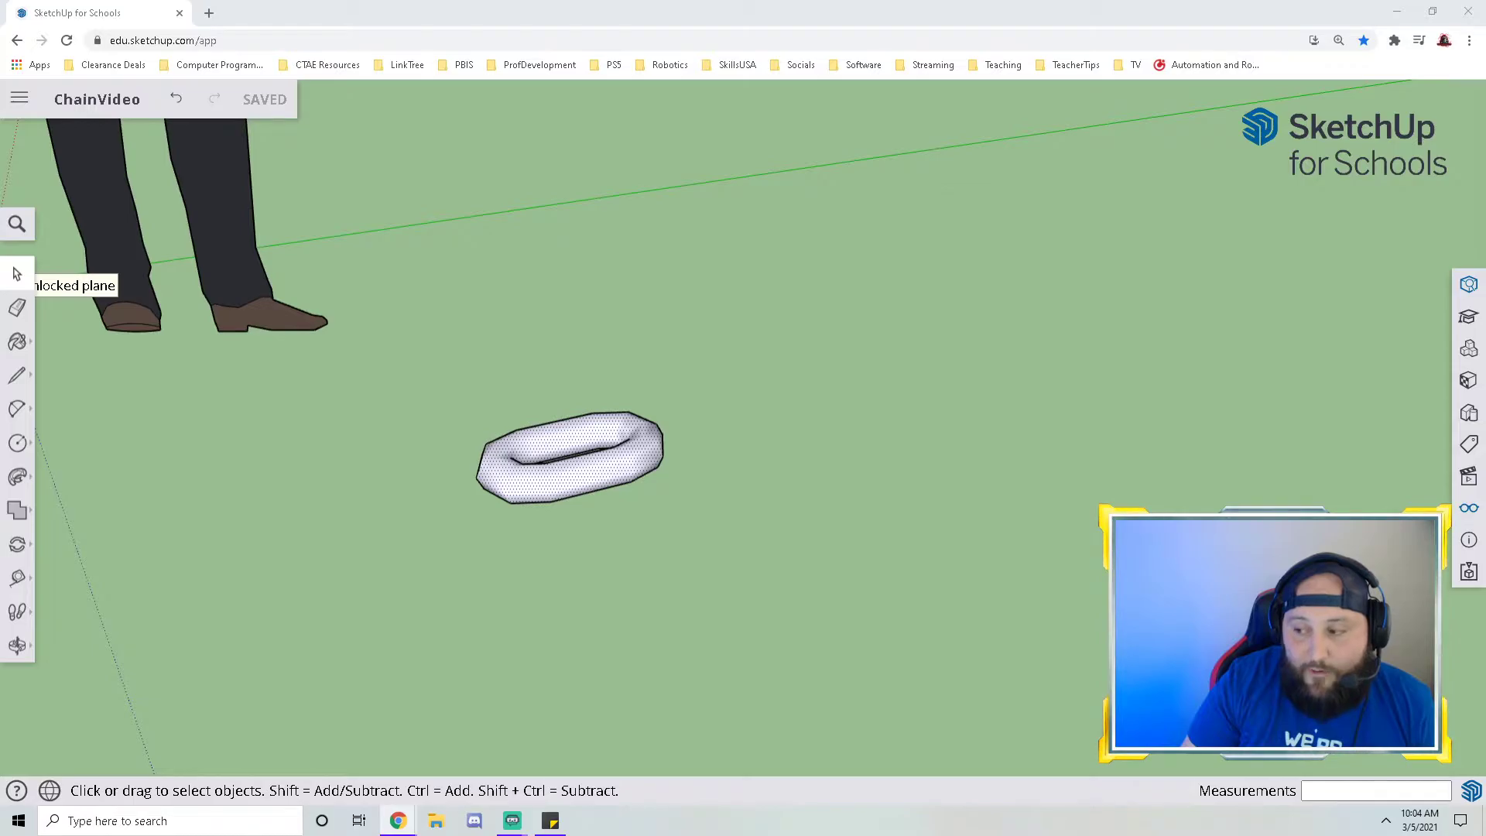
pyautogui.click(504, 464)
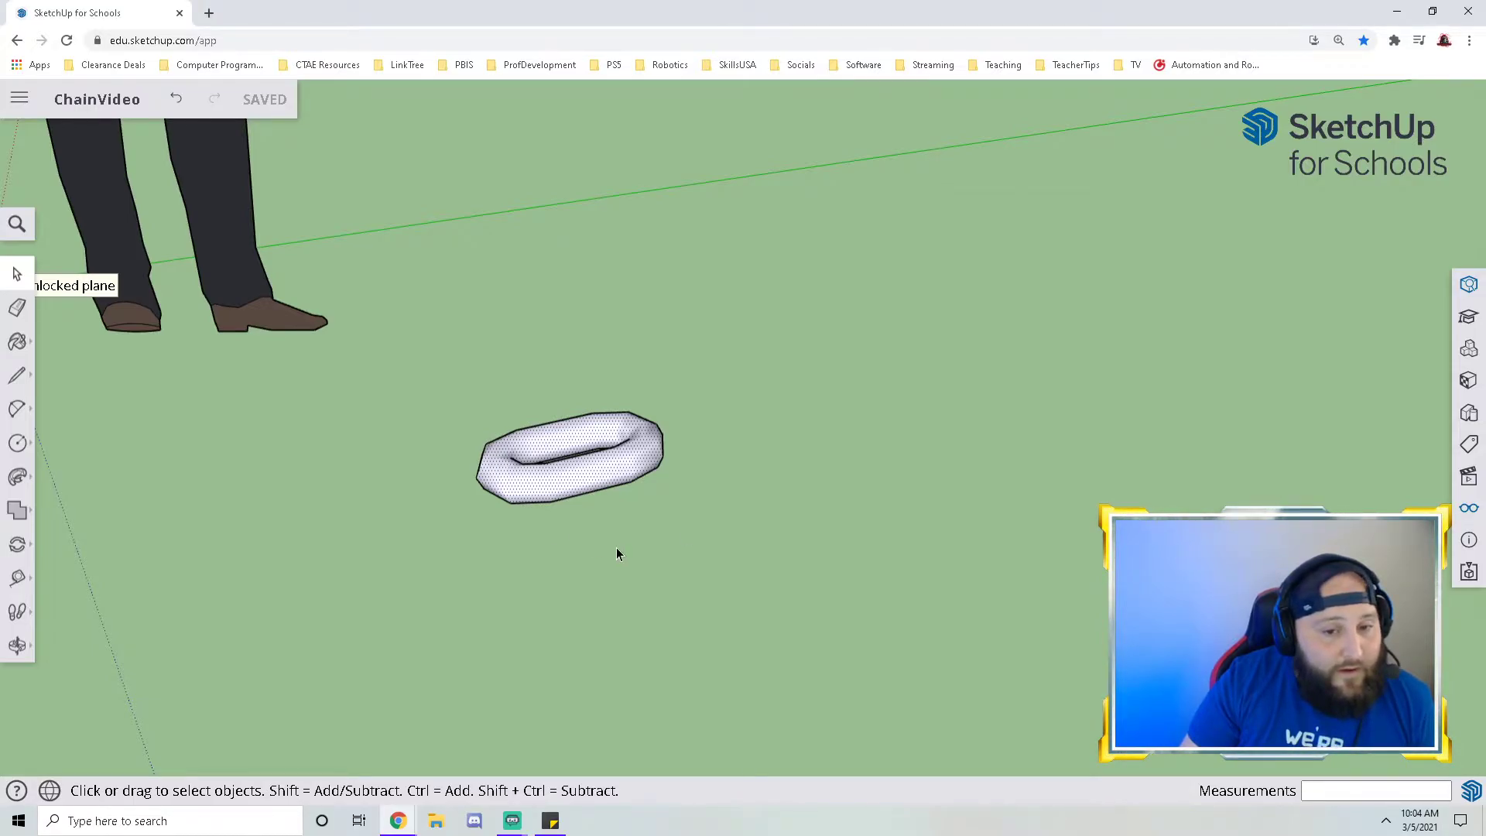
pyautogui.click(603, 560)
pyautogui.scroll(2, 596, 447)
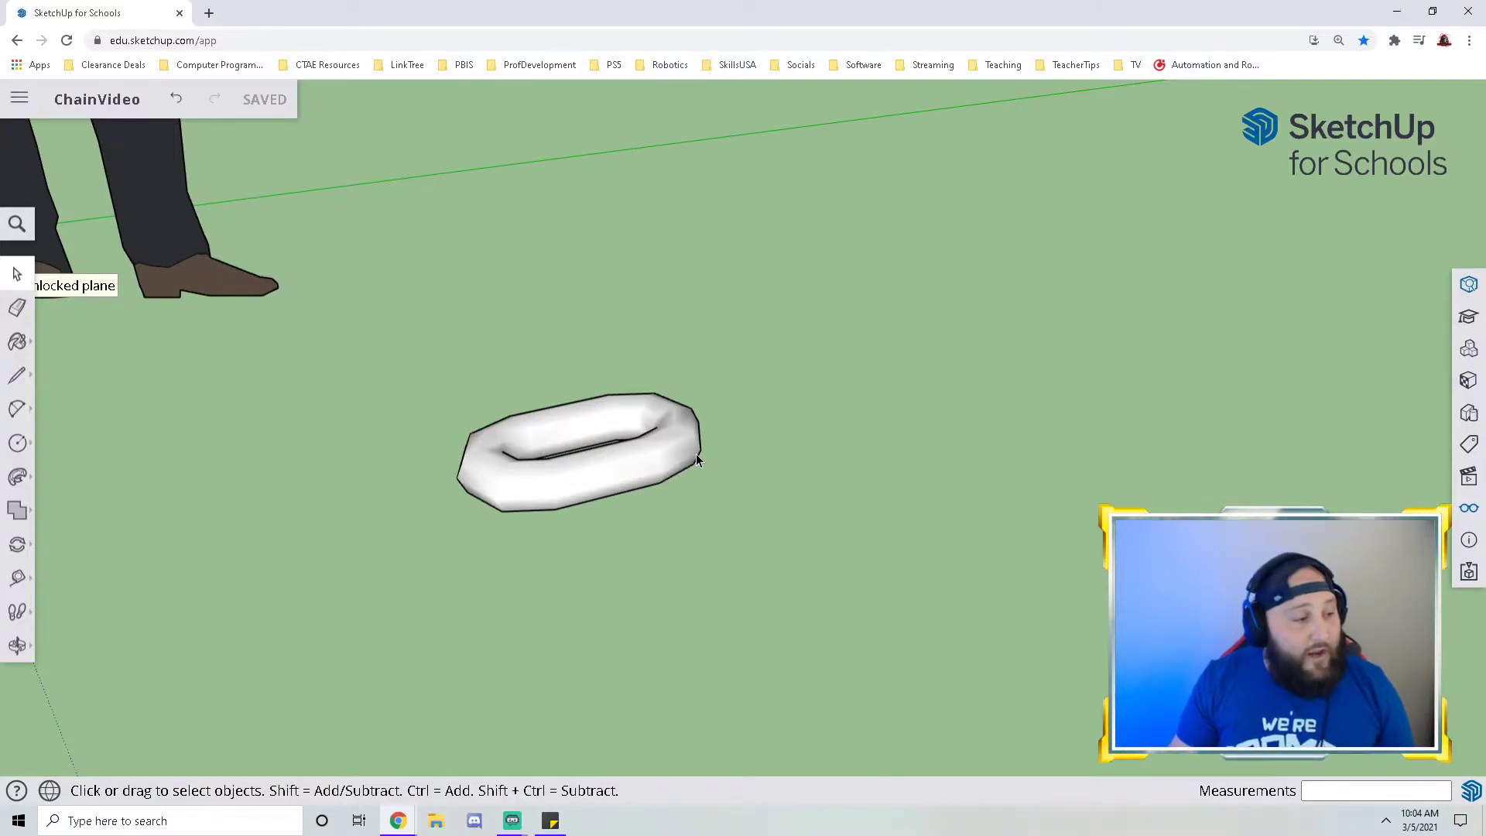
pyautogui.moveTo(684, 564); pyautogui.dragTo(727, 606, button='middle')
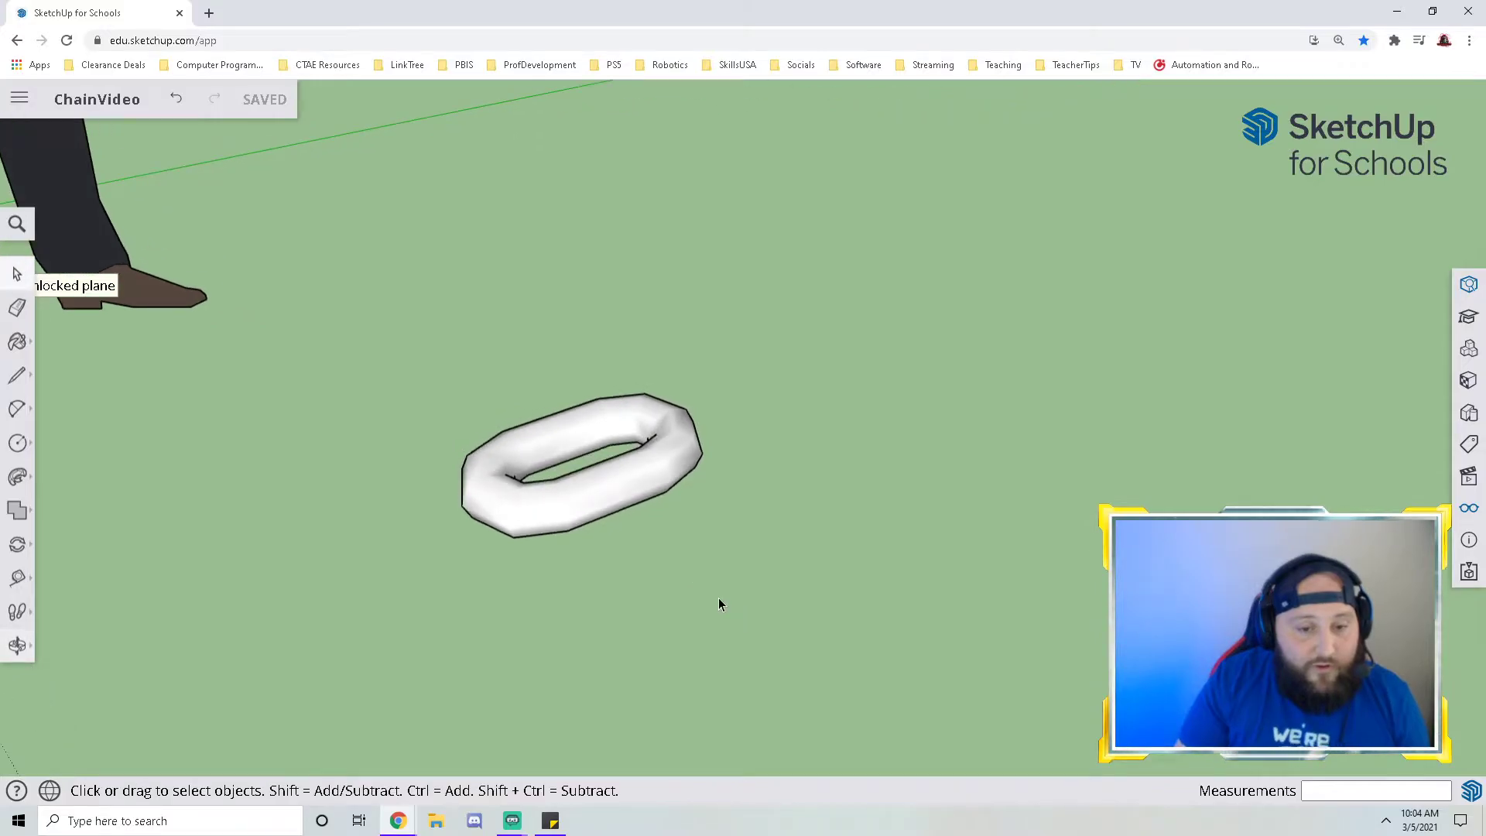
# - Try to turn the whole chain link into a component named "link"
pyautogui.tripleClick(614, 497)
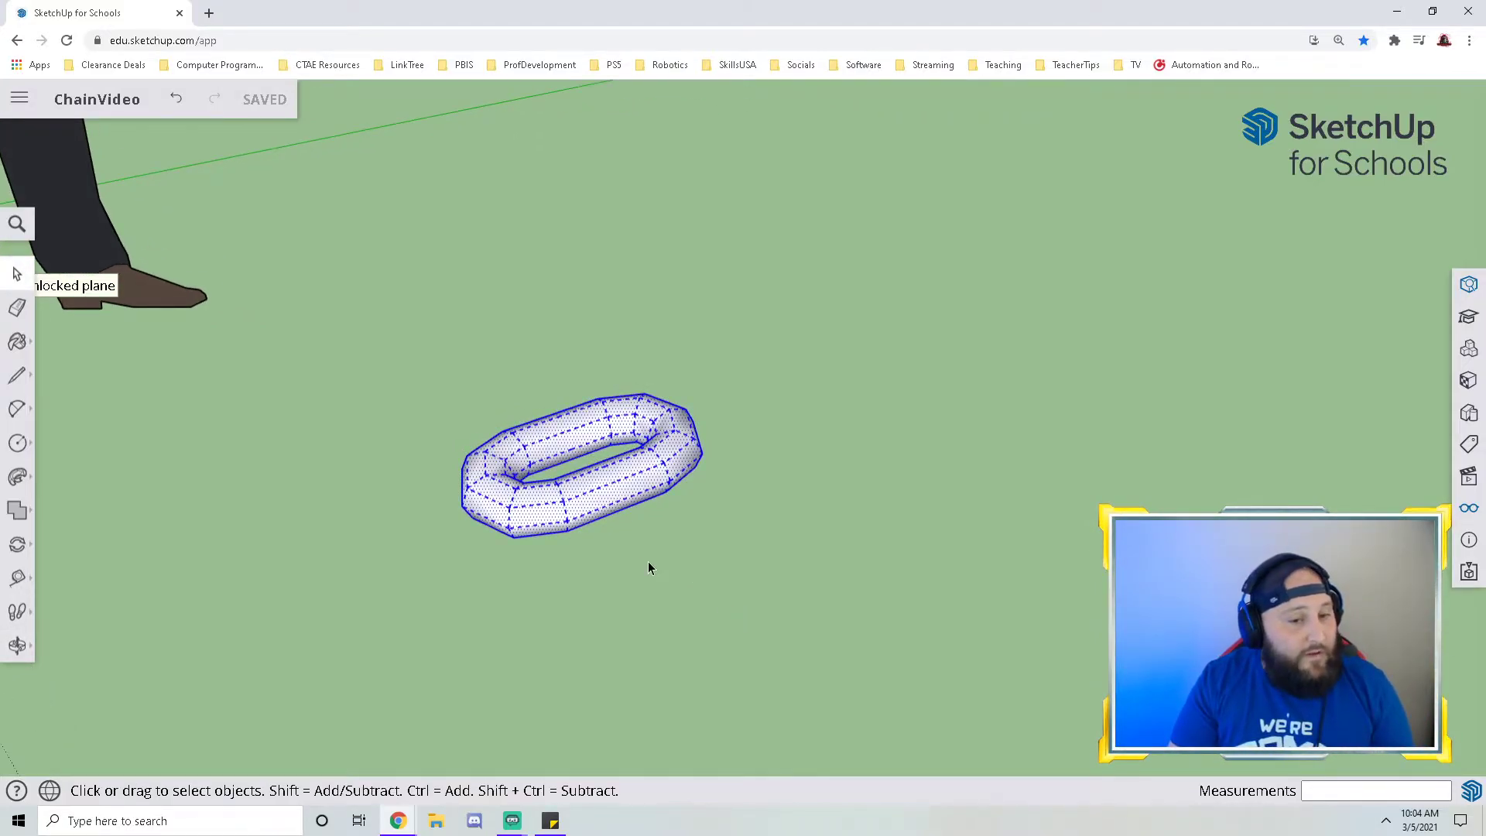
pyautogui.rightClick(622, 488)
pyautogui.click(702, 550)
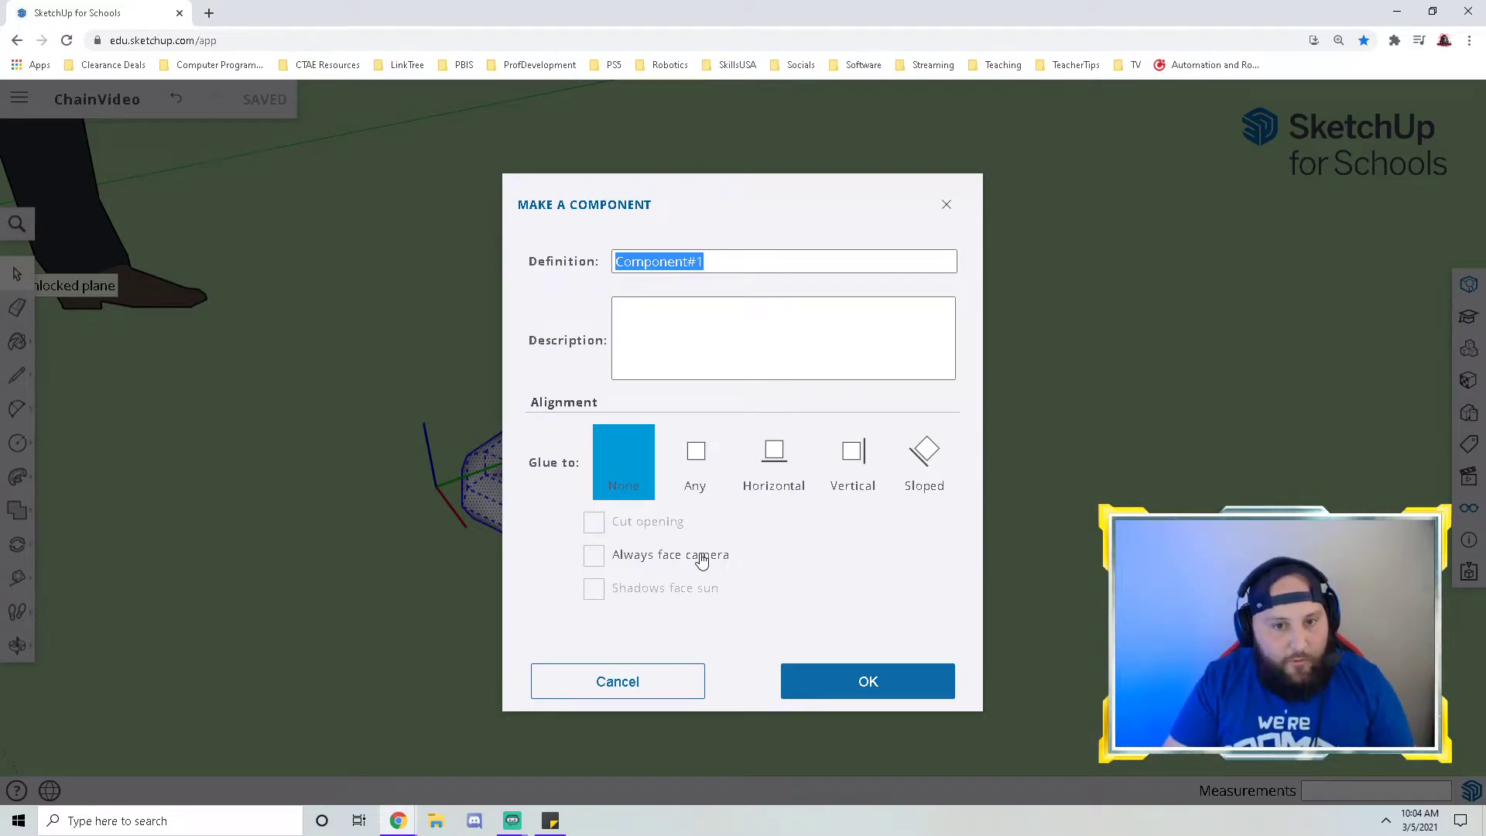
pyautogui.write('link')
pyautogui.press('Return')
pyautogui.click(398, 453)
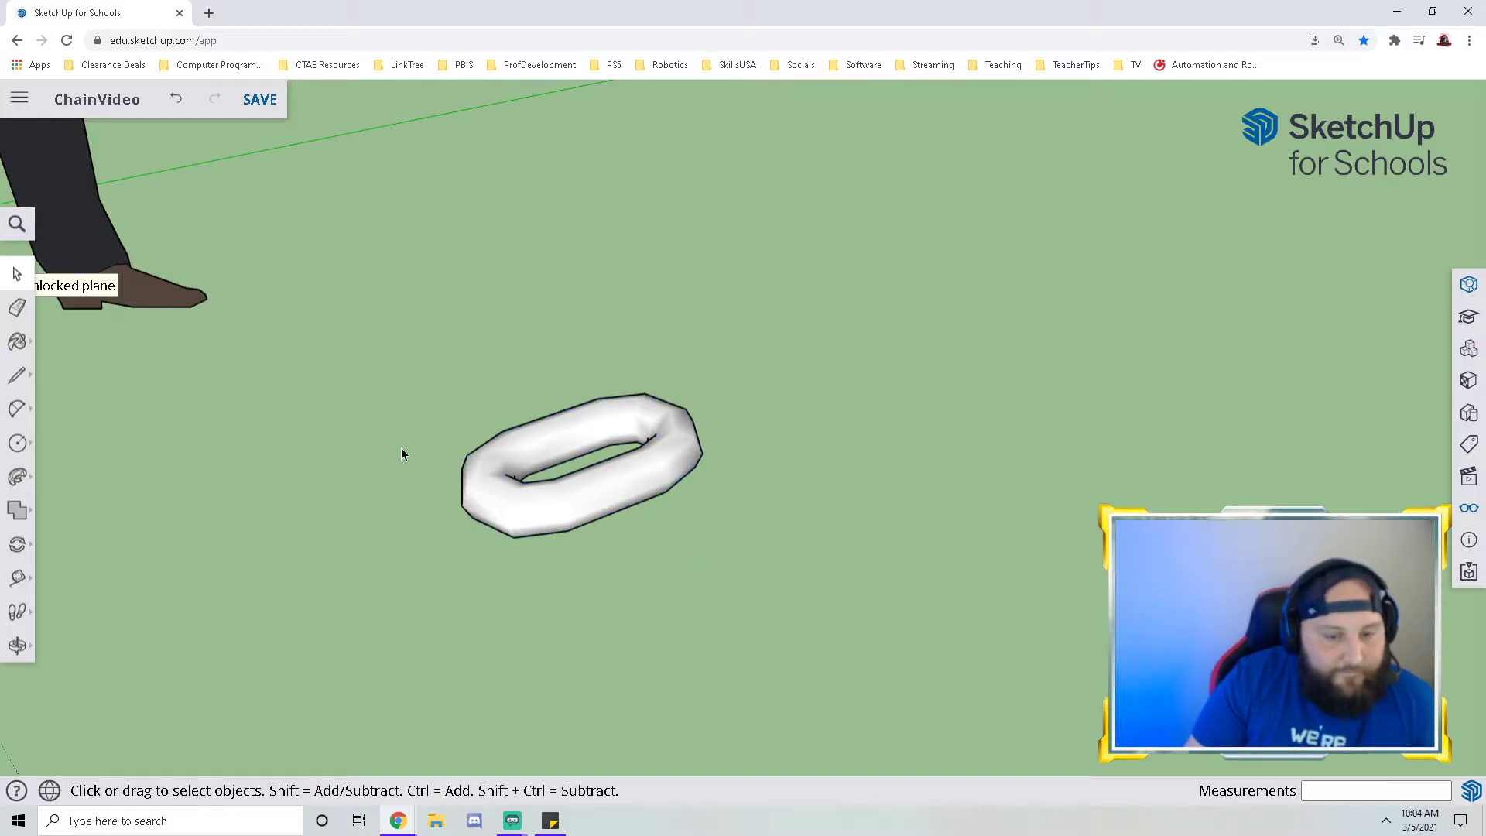
pyautogui.scroll(2, 401, 452)
pyautogui.hotkey('ctrl', 'z')
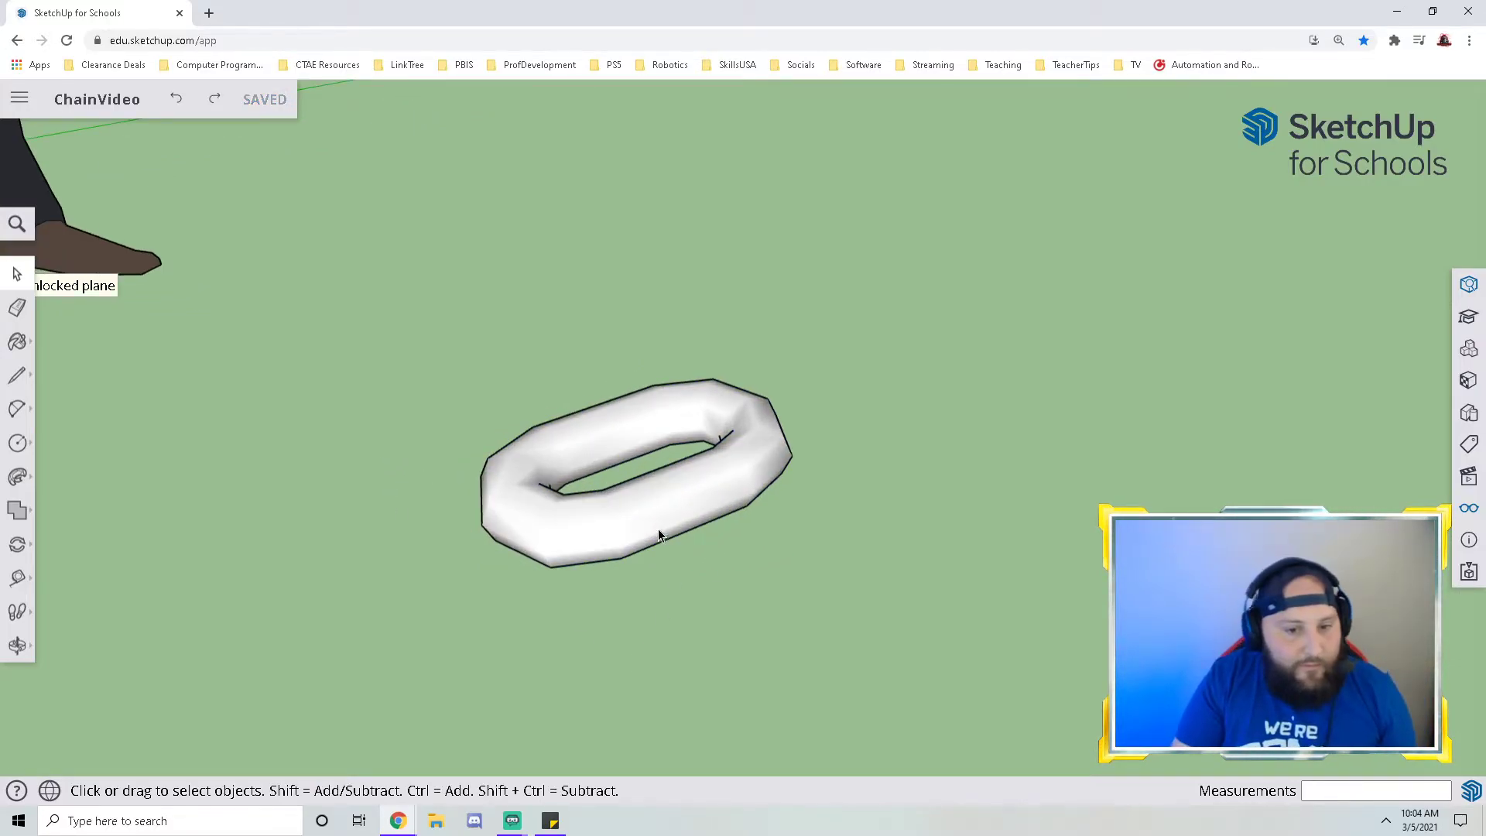
# - Make the whole chain link into a component with the definition name "Link"
pyautogui.tripleClick(661, 511)
pyautogui.rightClick(661, 511)
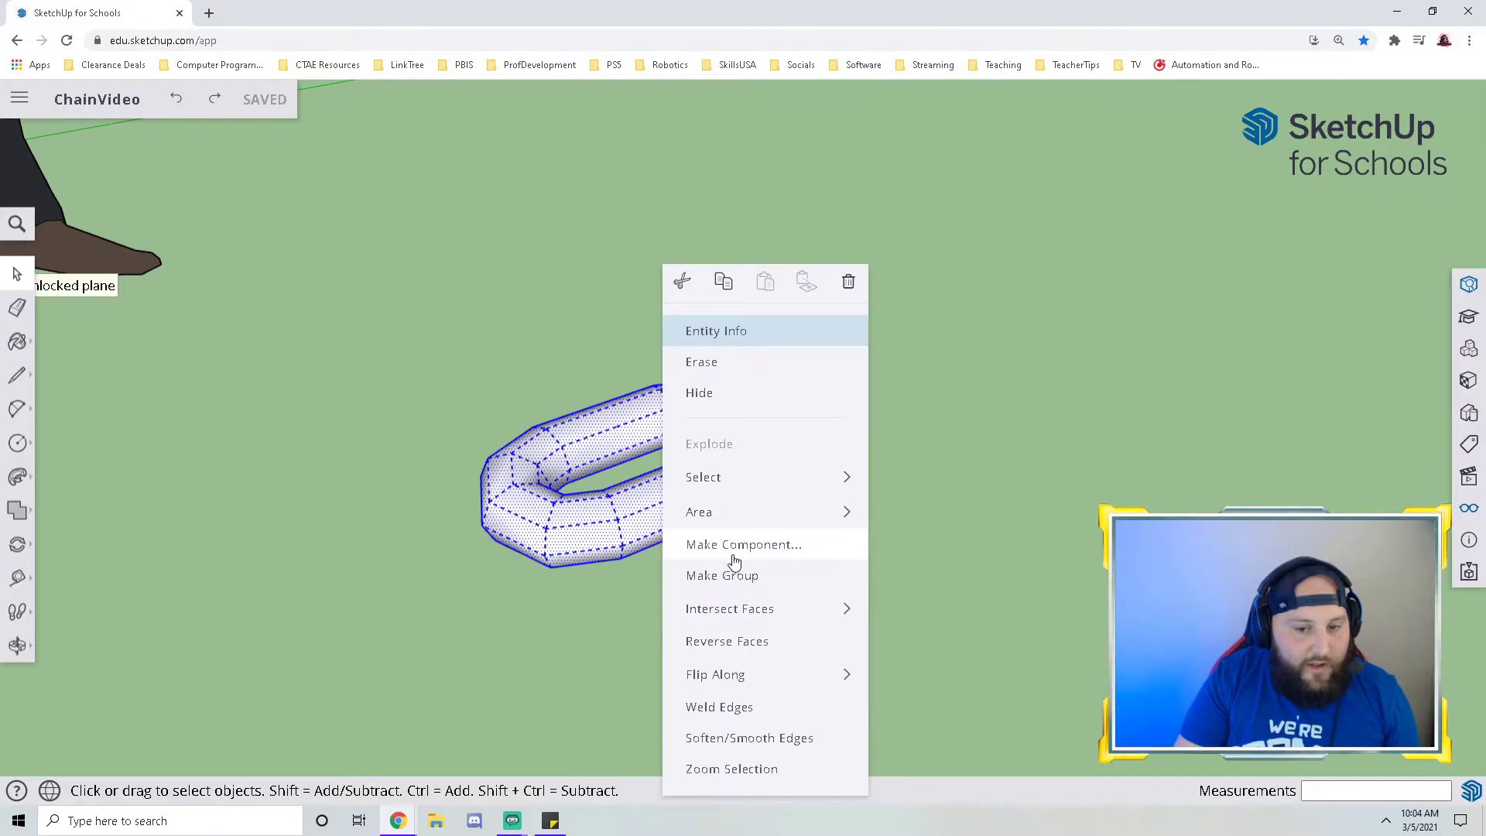
pyautogui.click(733, 545)
pyautogui.write('Link')
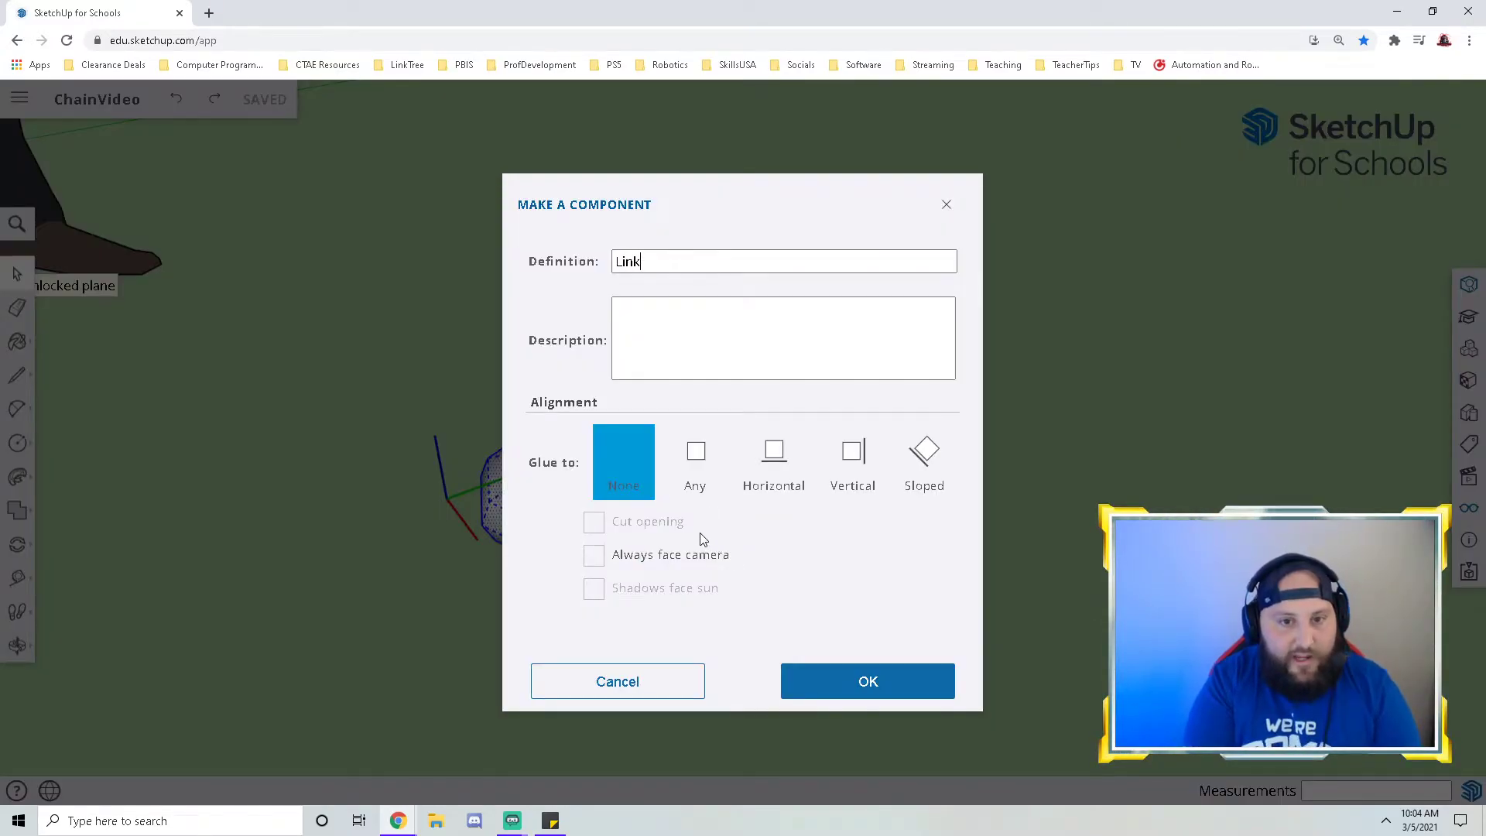
pyautogui.press('Return')
pyautogui.click(643, 626)
# - Turn on the display of hidden geometry so the facet edges of the Link component can be snapped to
pyautogui.click(606, 531)
pyautogui.moveTo(607, 531); pyautogui.dragTo(594, 452, button='middle')
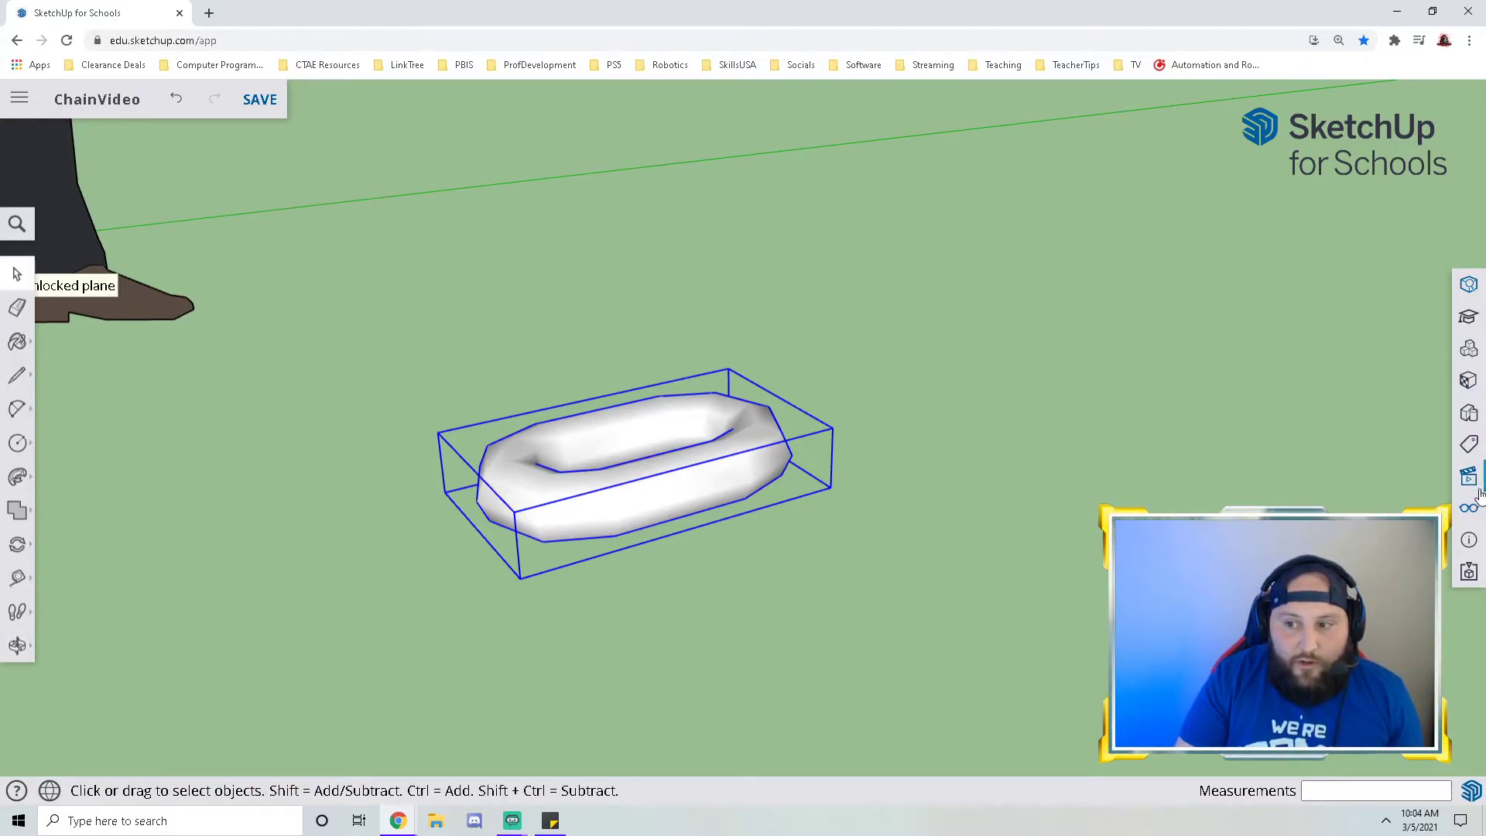
pyautogui.click(1470, 510)
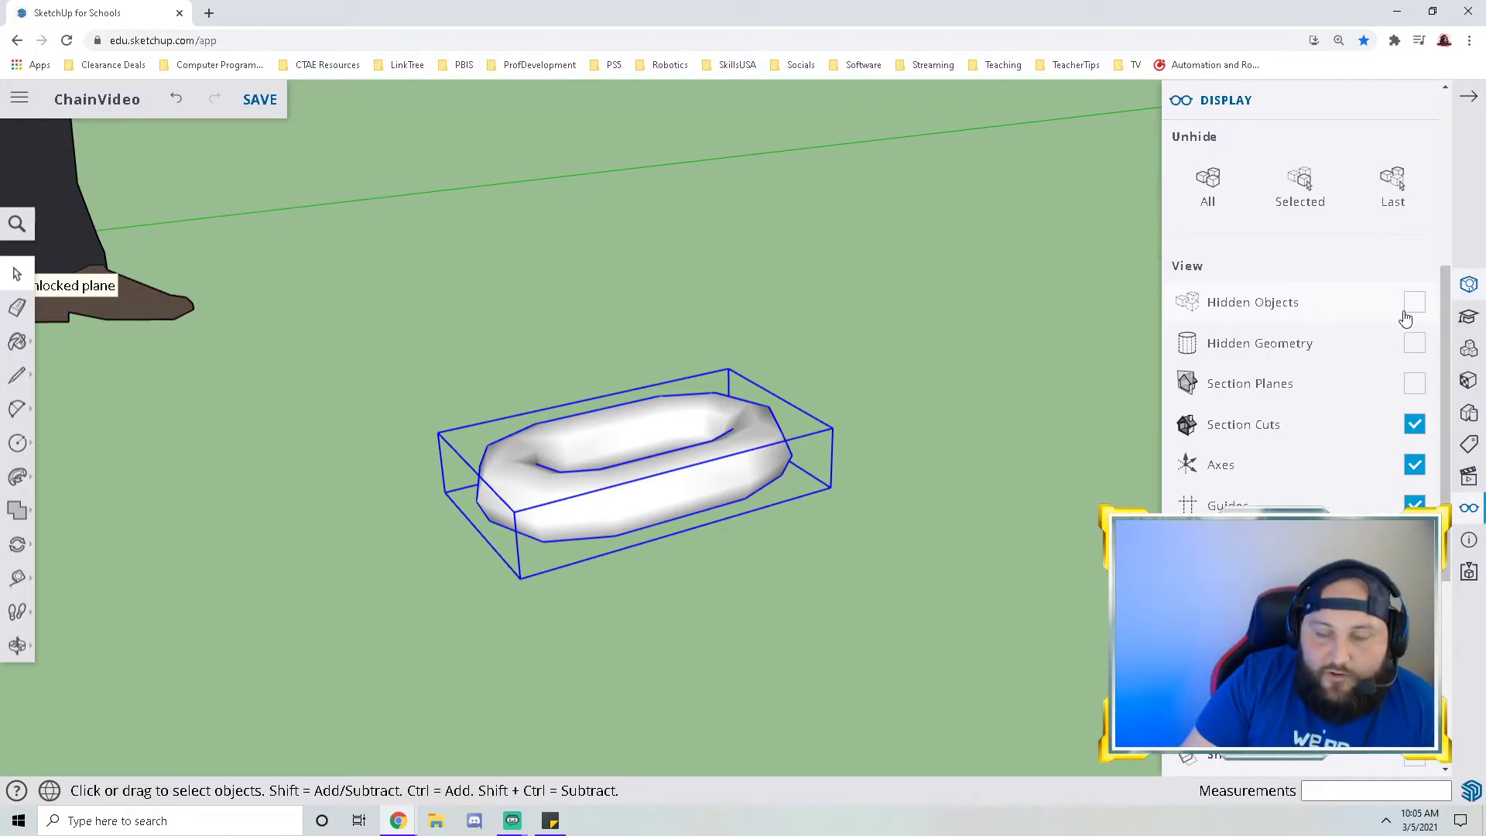
pyautogui.click(1415, 344)
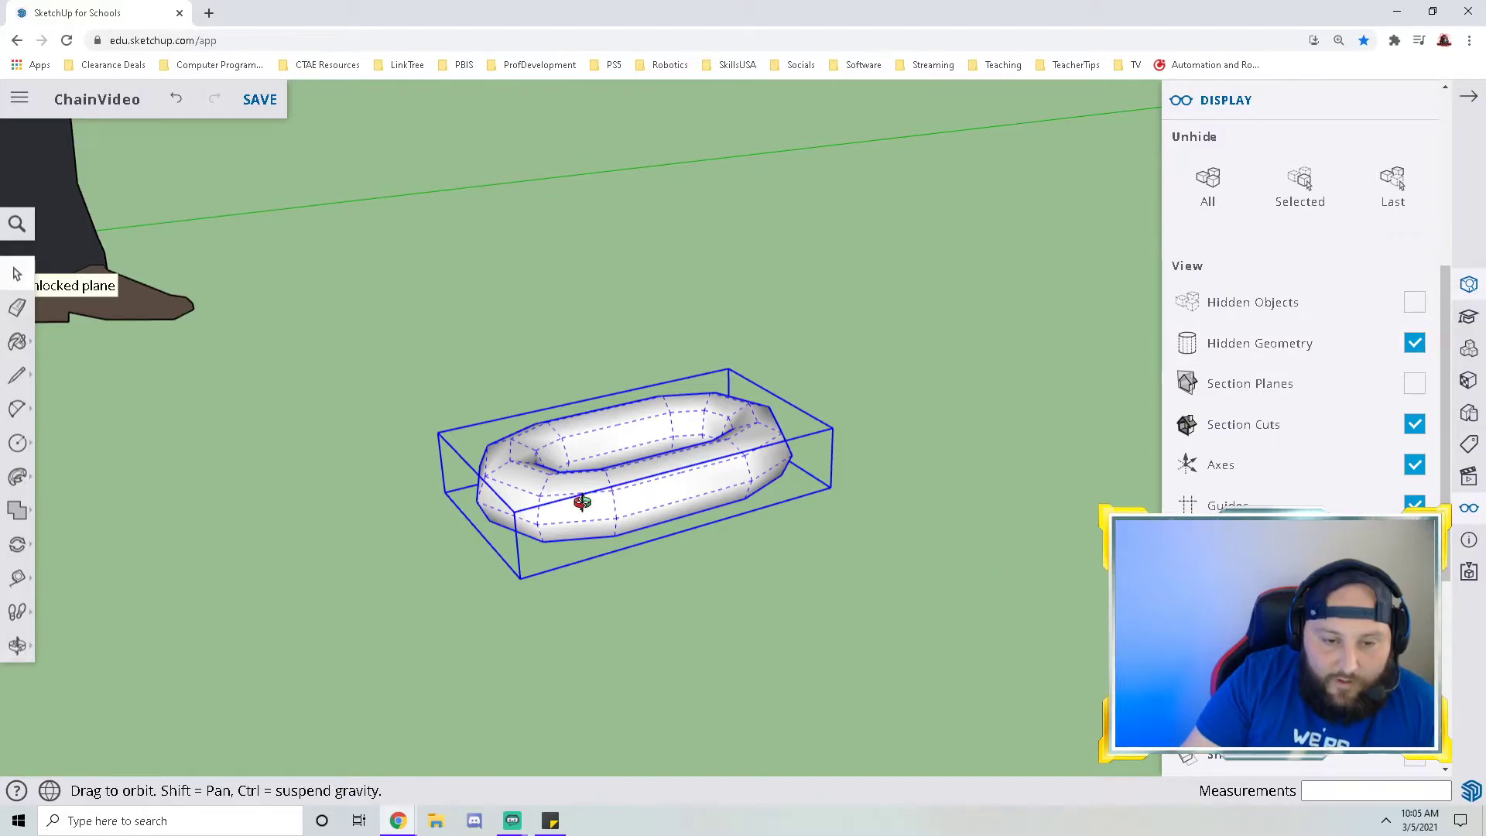
pyautogui.moveTo(581, 501); pyautogui.dragTo(579, 574, button='middle')
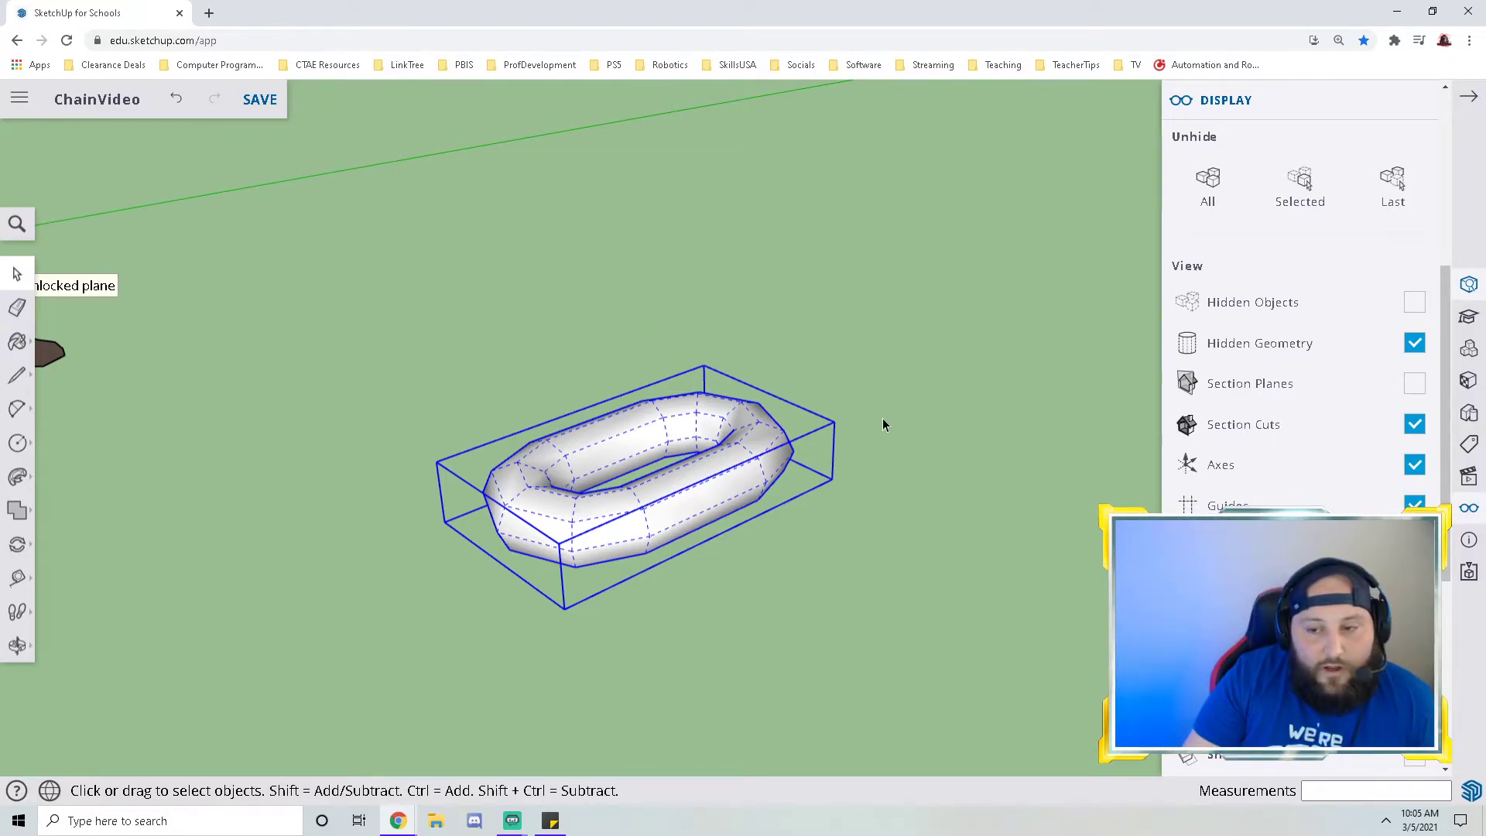
# - Rotate a copy of the Link component a quarter turn around the green axis, about the center endpoint of its rounded end
pyautogui.moveTo(757, 467); pyautogui.dragTo(903, 444, button='middle')
pyautogui.moveTo(774, 558); pyautogui.dragTo(886, 434, button='middle')
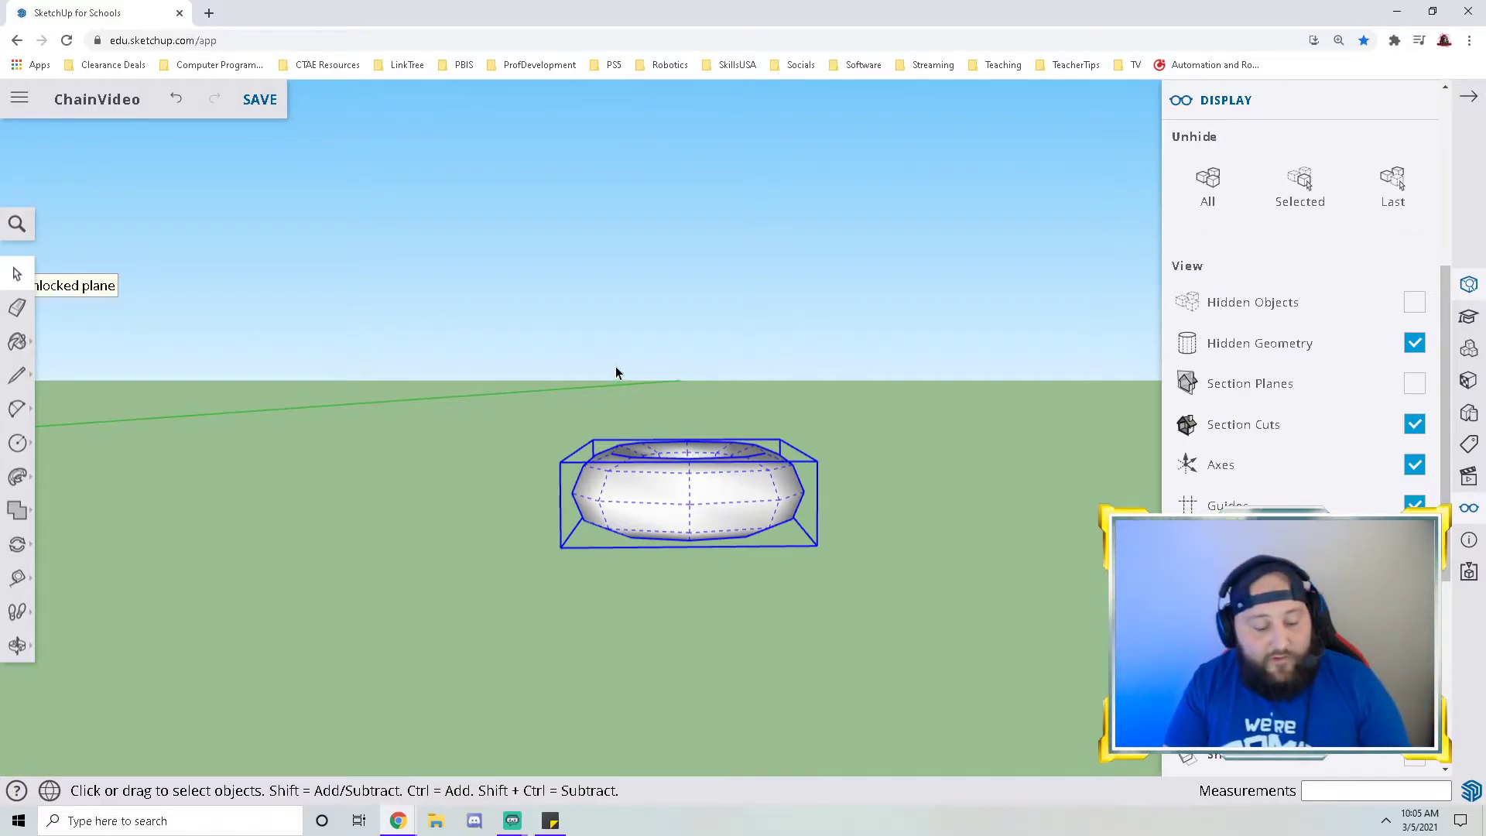
pyautogui.press('q')
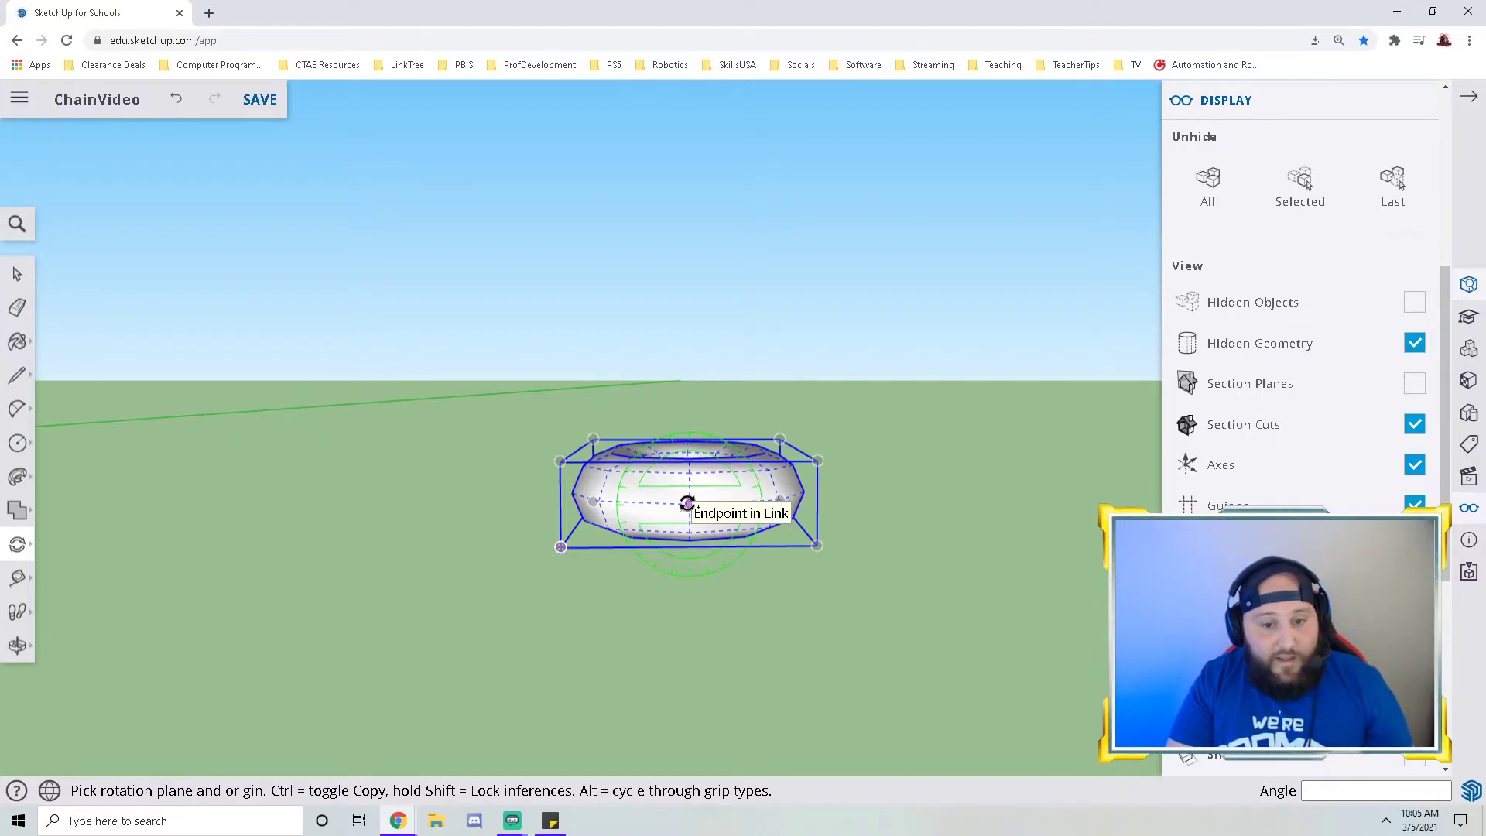
pyautogui.click(688, 503)
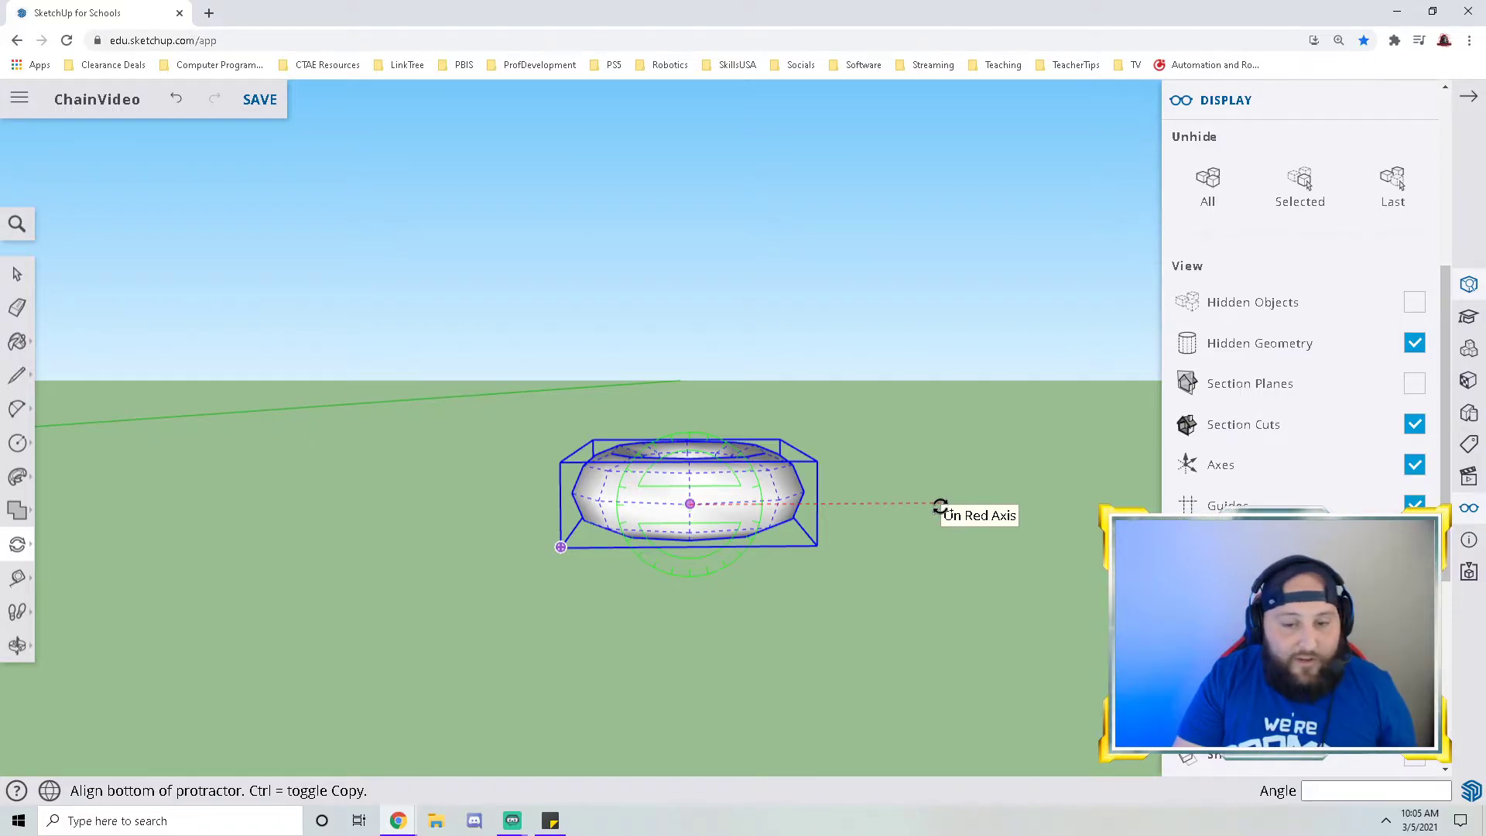
pyautogui.click(939, 505)
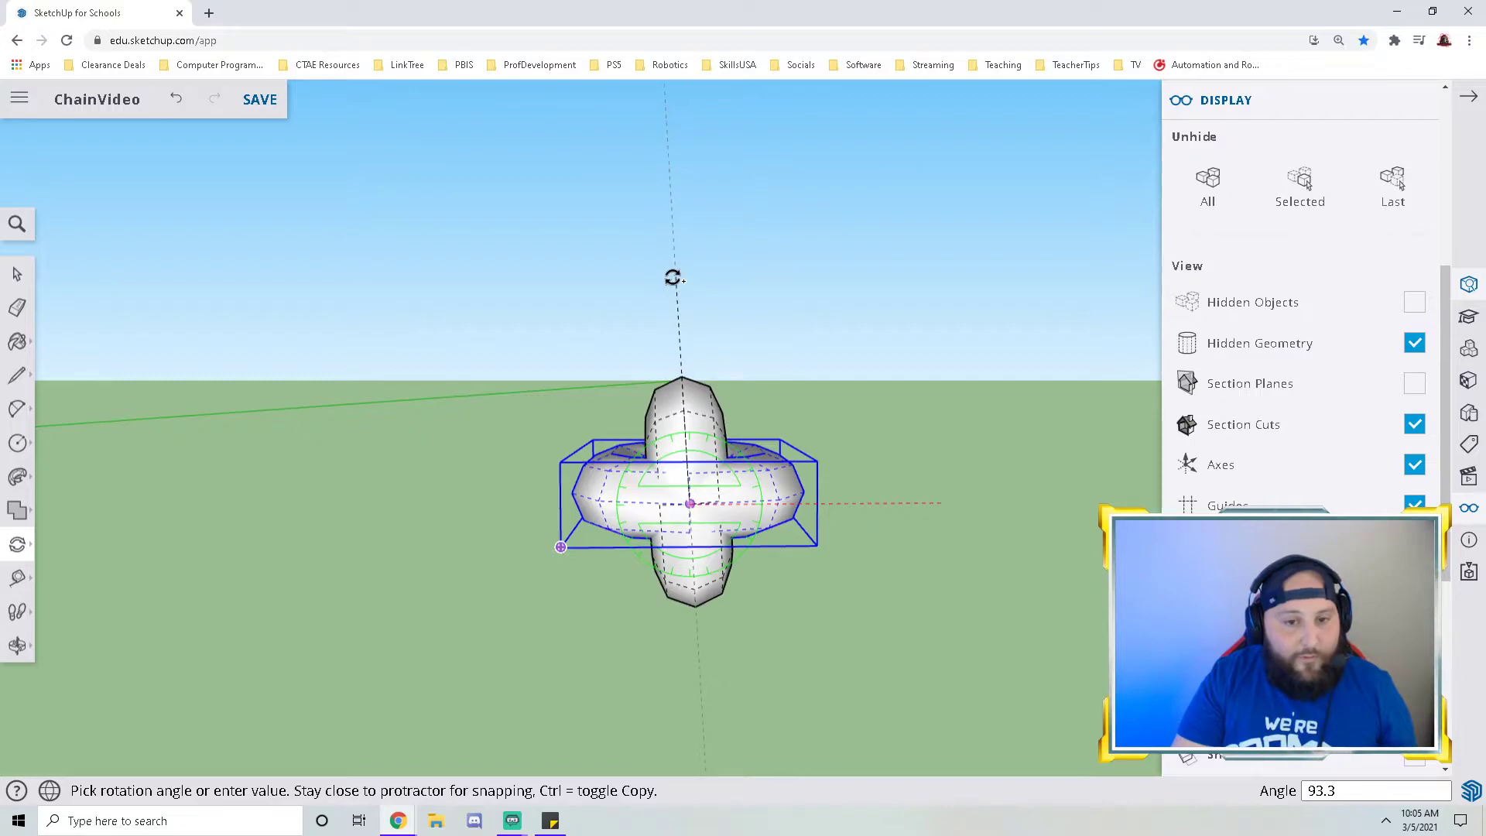
pyautogui.click(688, 276)
pyautogui.moveTo(919, 401); pyautogui.dragTo(797, 645, button='middle')
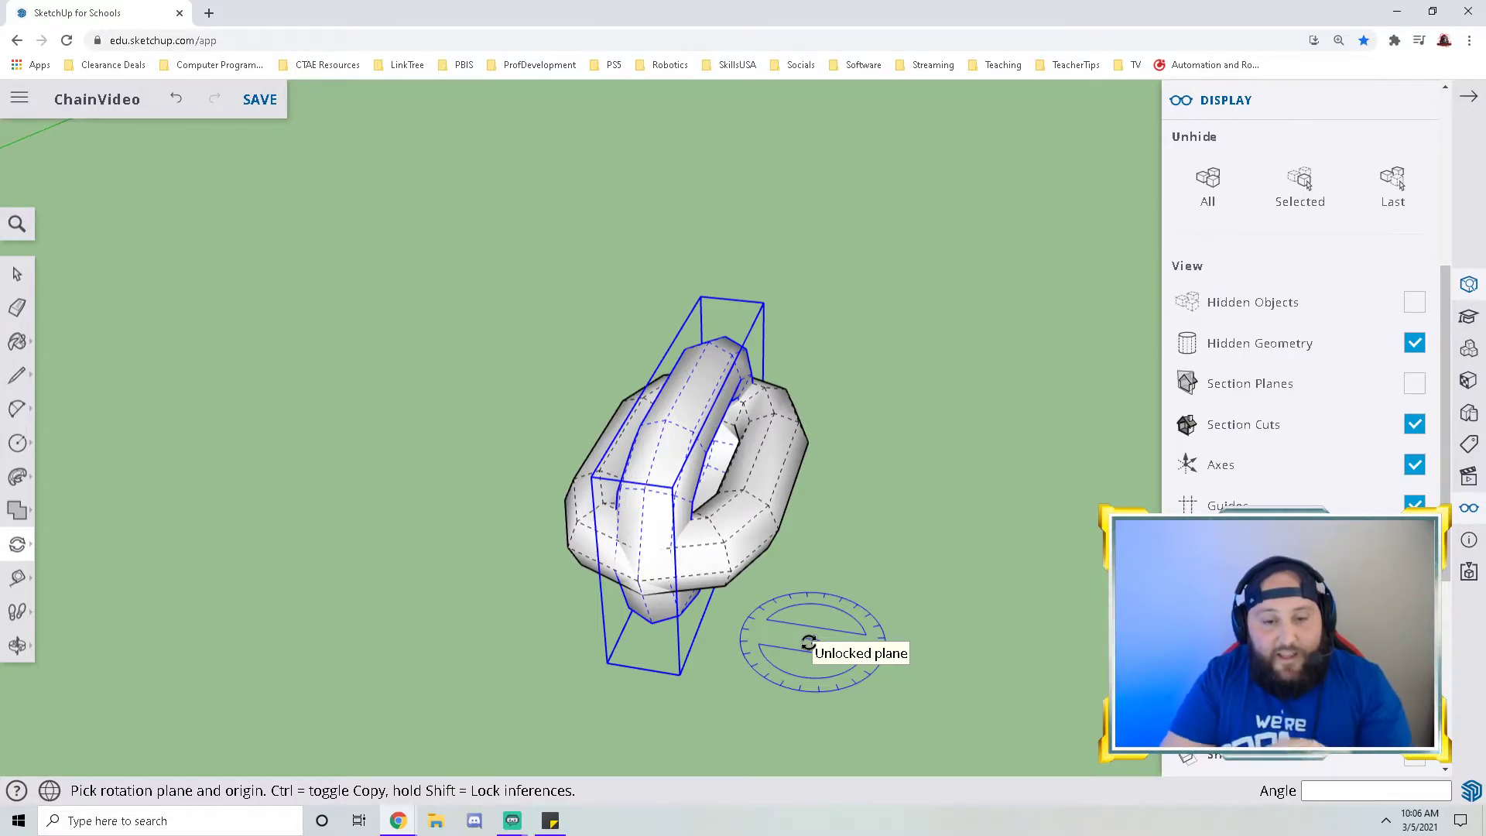
# - Move the upright link 5.5 inches along the green axis from its end point so it interlocks with the flat link
pyautogui.moveTo(862, 497); pyautogui.dragTo(527, 508, button='middle')
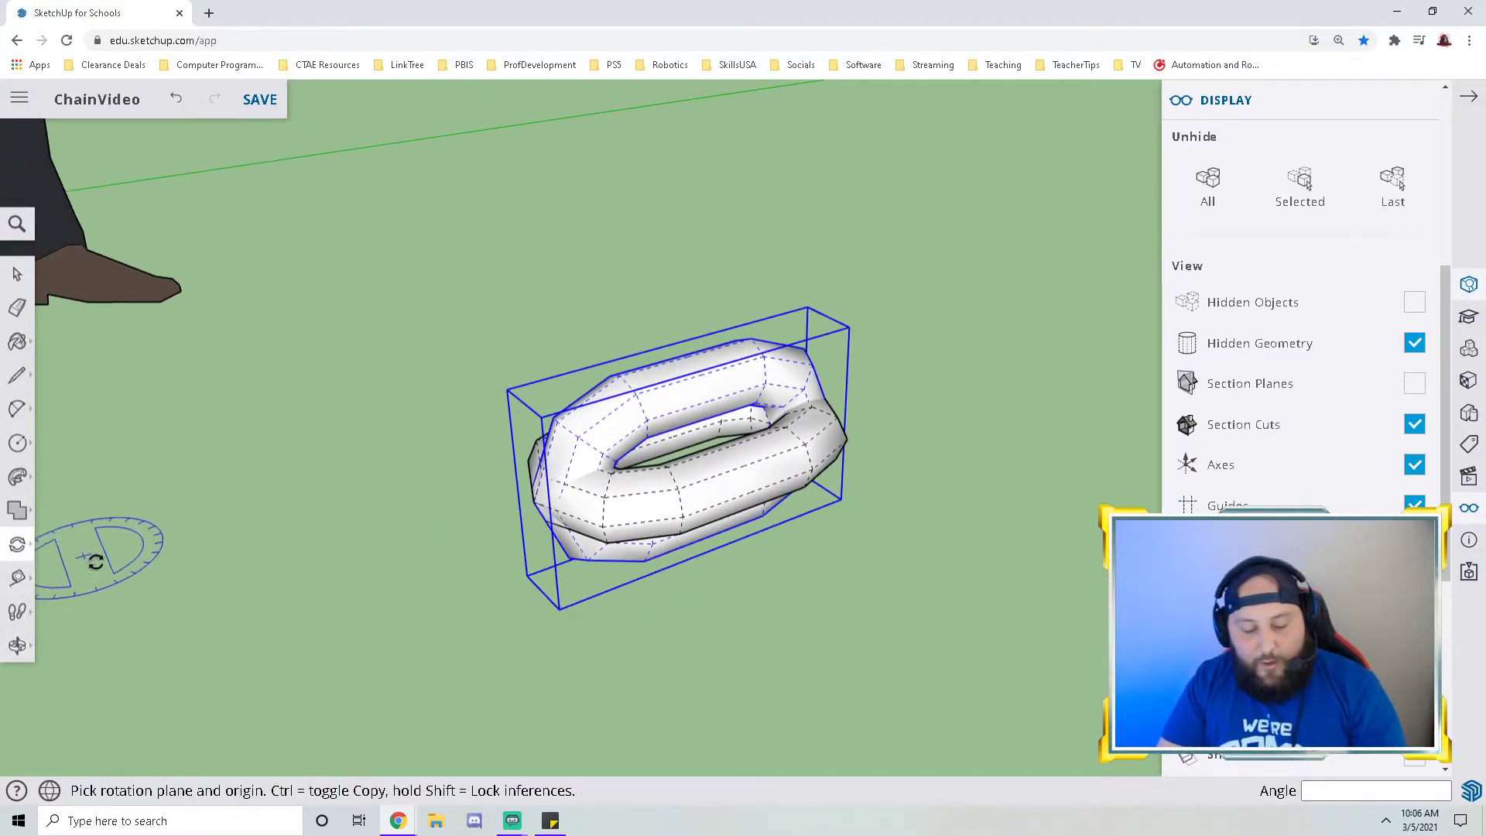
pyautogui.press('m')
pyautogui.moveTo(797, 632); pyautogui.dragTo(689, 563, button='middle')
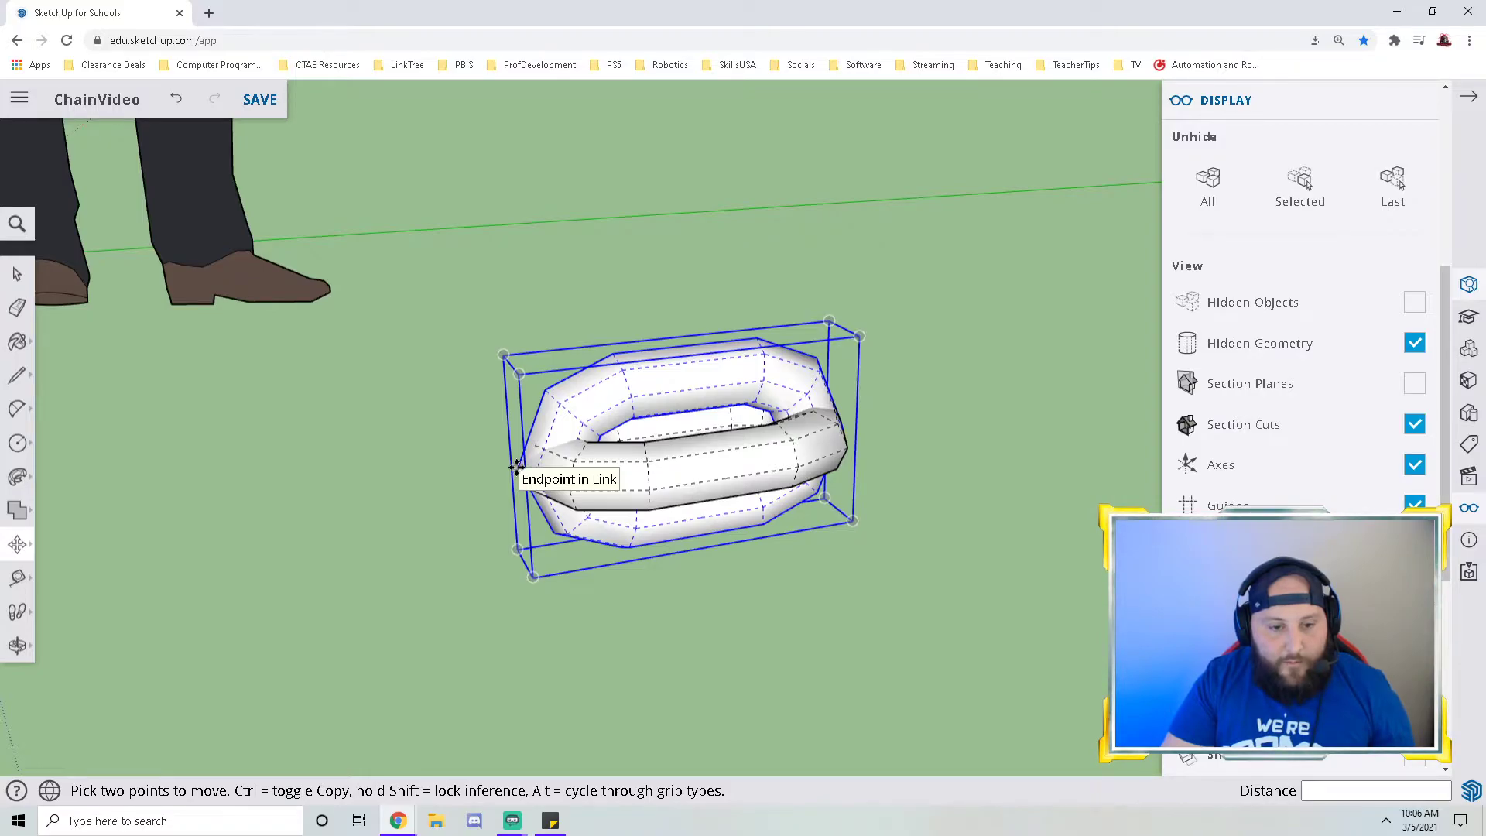
pyautogui.click(517, 468)
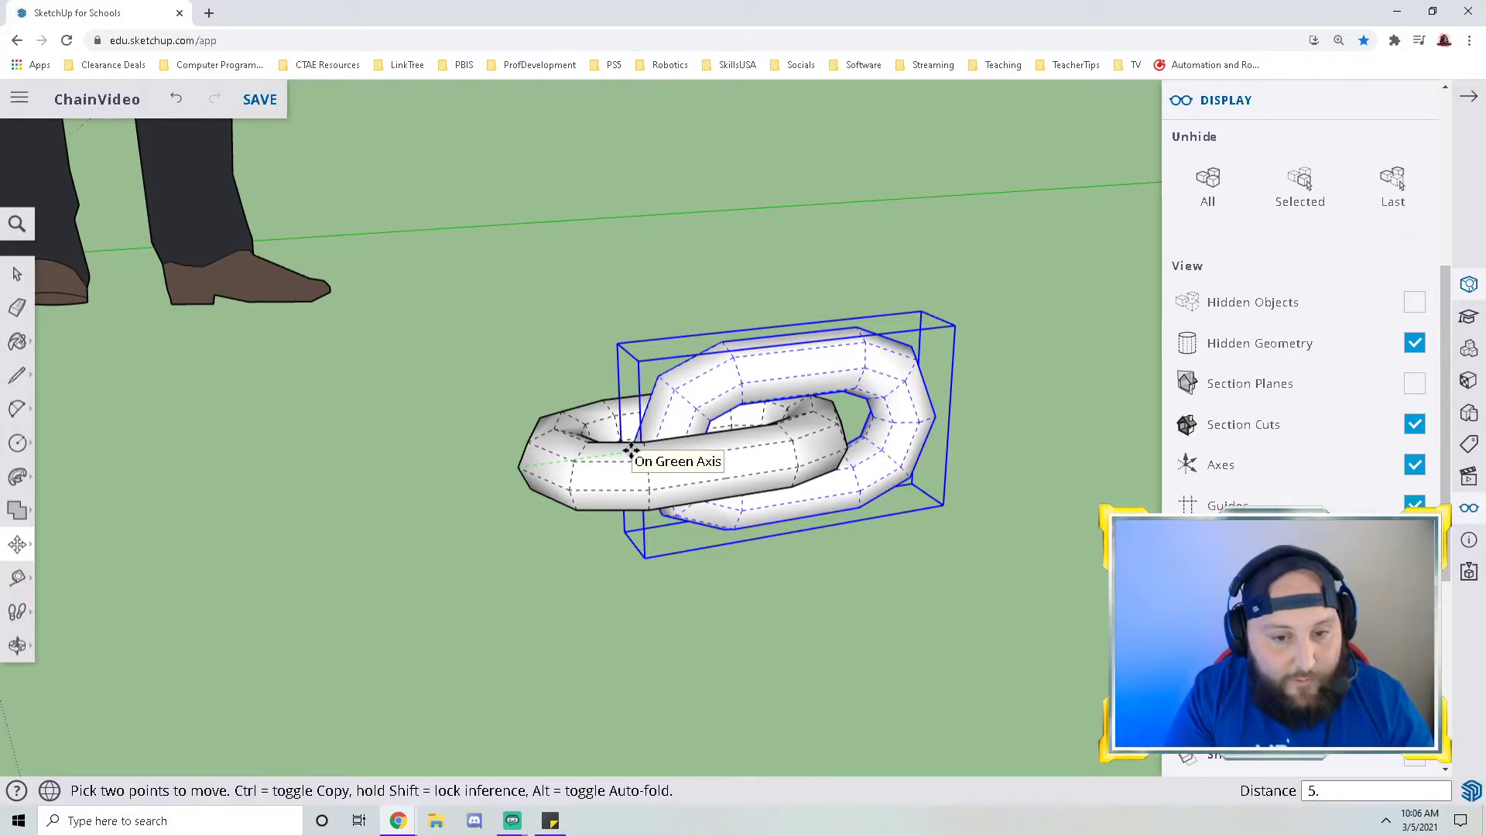
pyautogui.write('5.5')
pyautogui.press('Return')
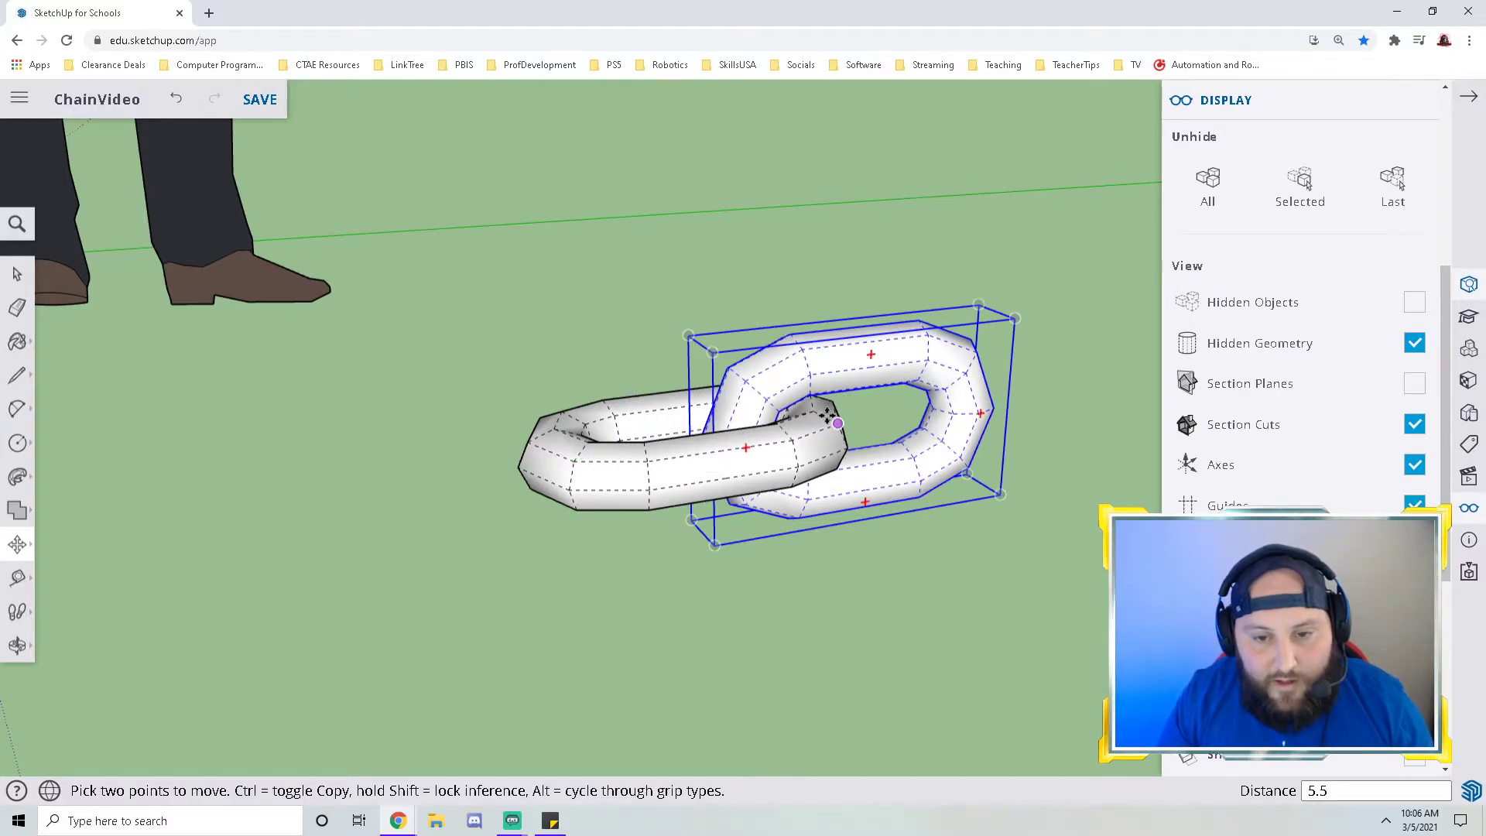
pyautogui.moveTo(826, 410); pyautogui.dragTo(796, 569, button='middle')
pyautogui.scroll(5, 797, 441)
pyautogui.moveTo(773, 422); pyautogui.dragTo(898, 457, button='middle')
pyautogui.scroll(-5, 842, 451)
# - Deselect the upright link and save the model
pyautogui.click(17, 274)
pyautogui.click(505, 537)
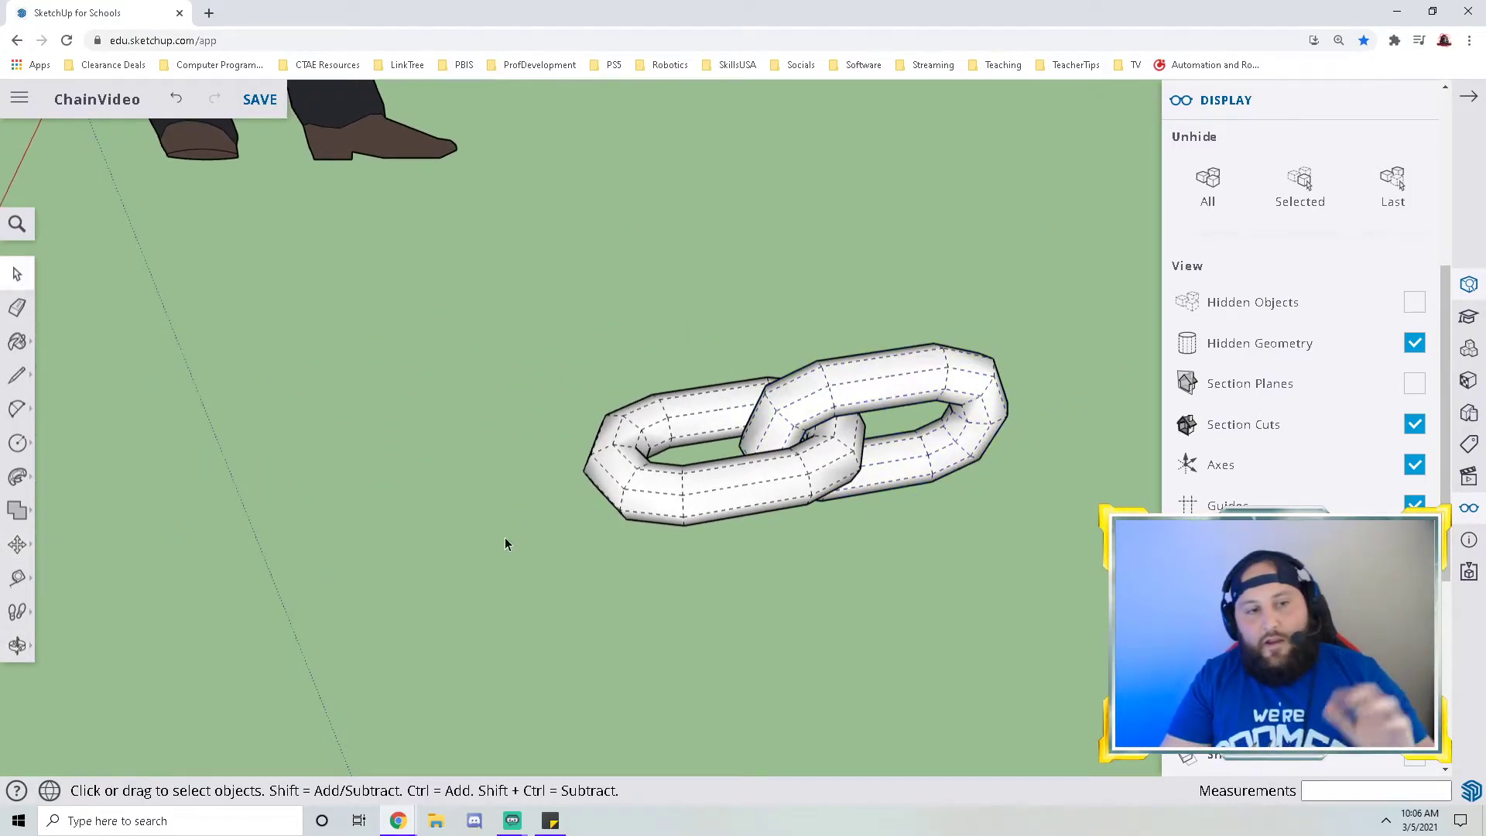
pyautogui.click(290, 109)
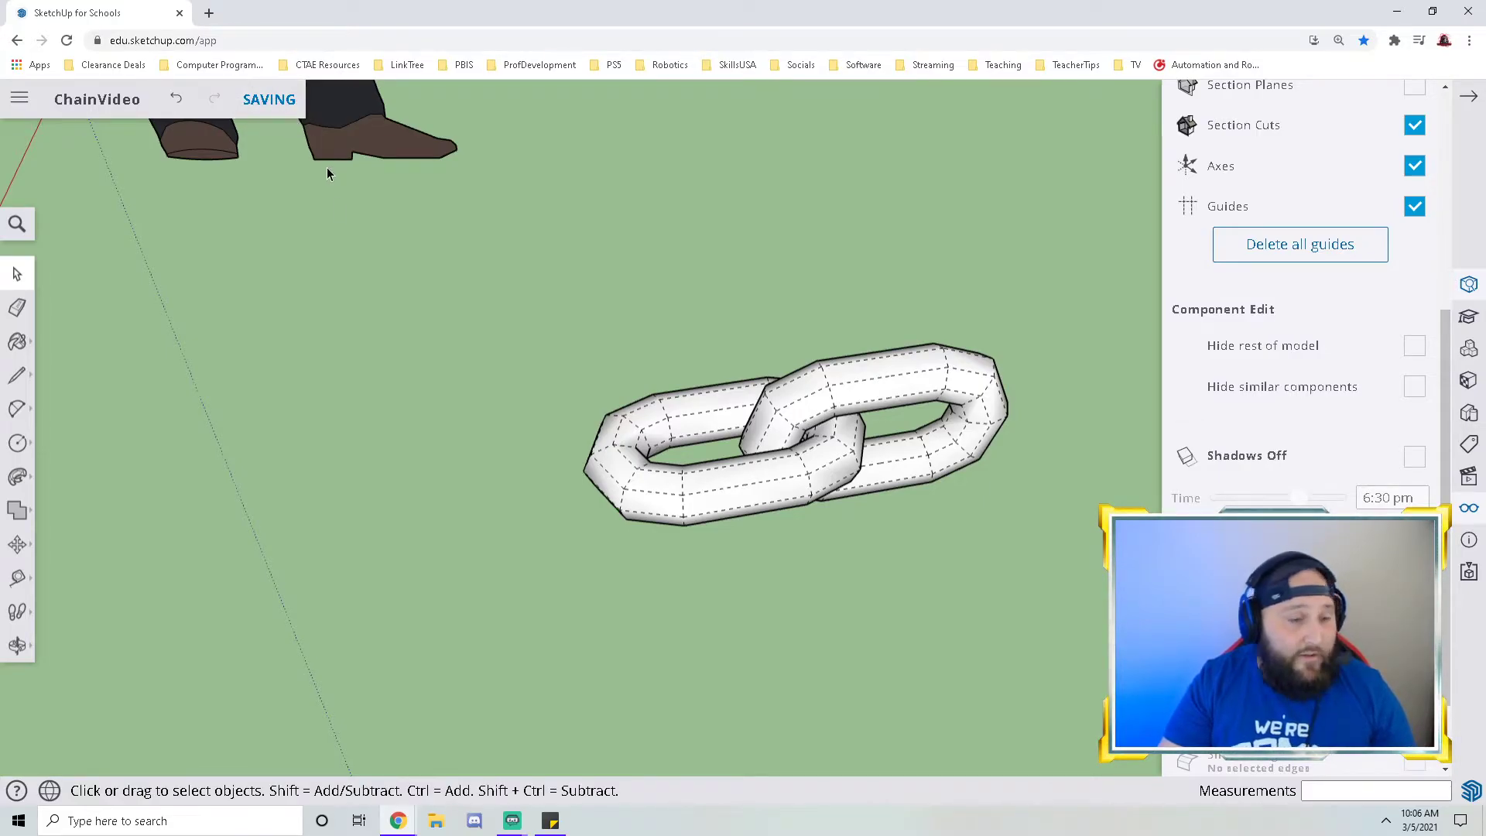
pyautogui.moveTo(778, 473); pyautogui.dragTo(498, 498, button='middle')
pyautogui.click(492, 511)
pyautogui.click(685, 486)
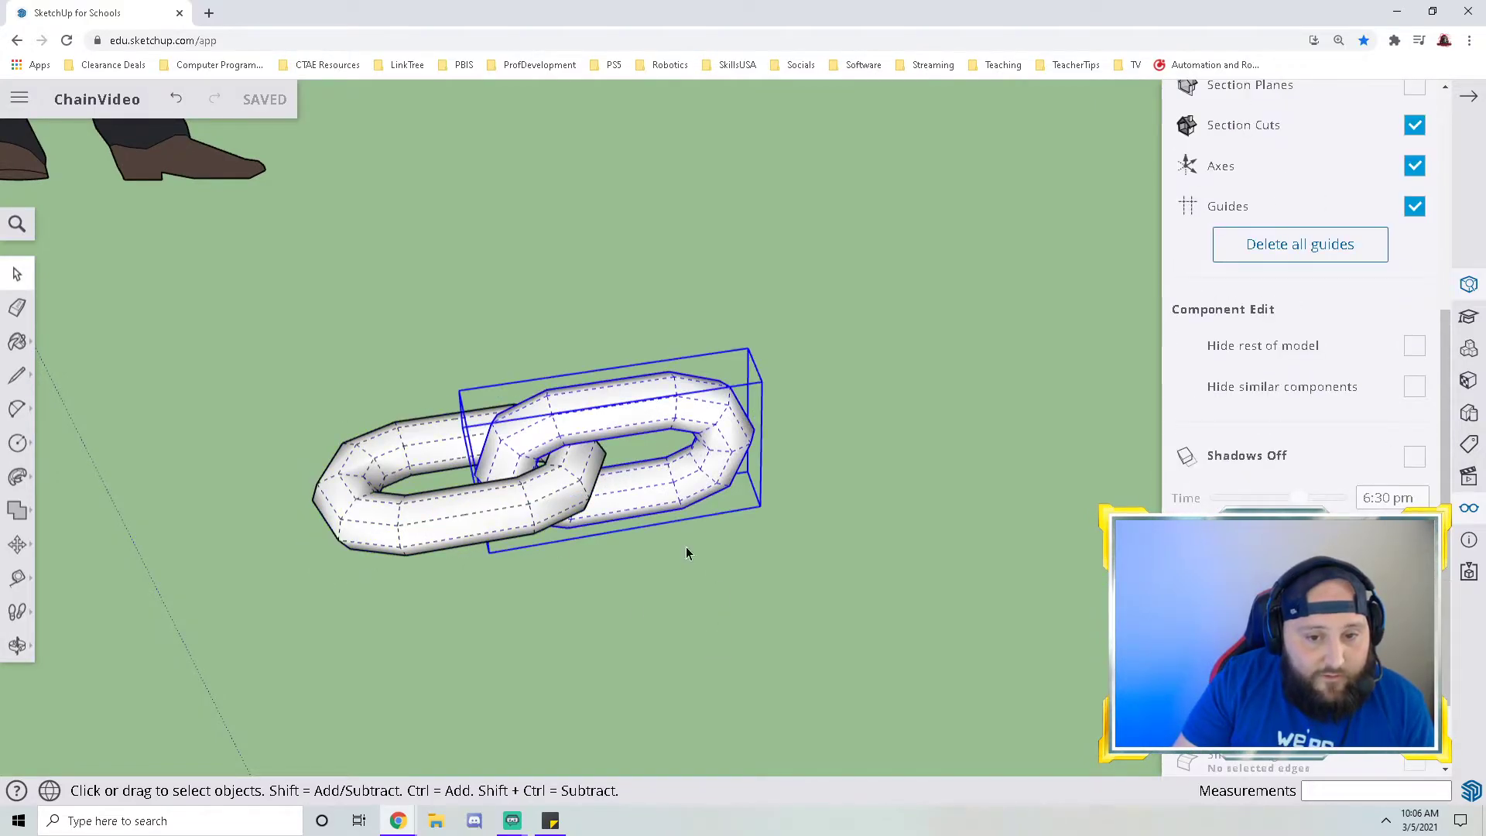
pyautogui.click(728, 652)
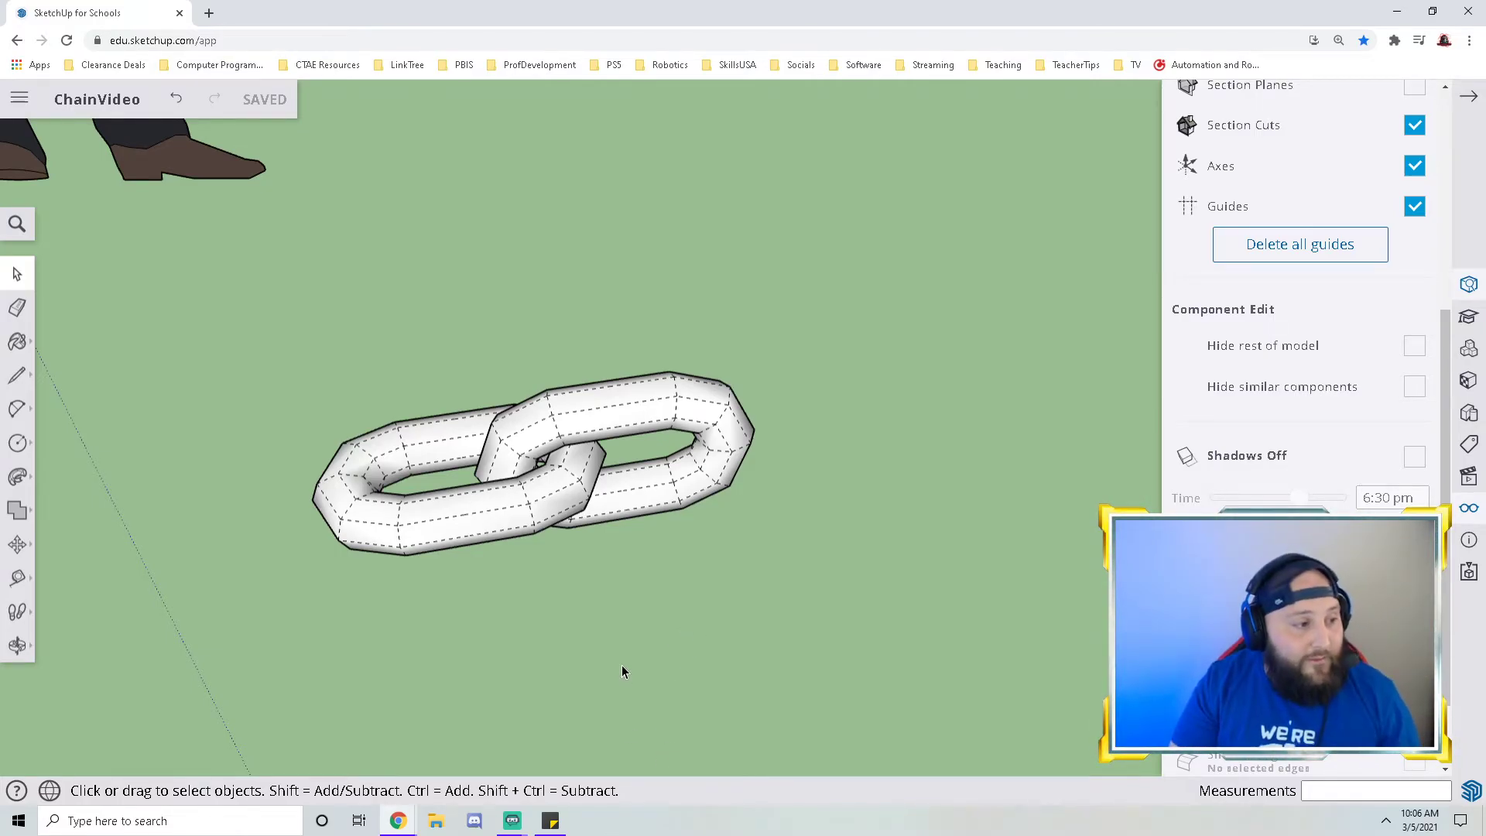
# - Copy both interlocked links together 11 inches along the green axis from the flat link's end point
pyautogui.moveTo(856, 617); pyautogui.dragTo(235, 282)
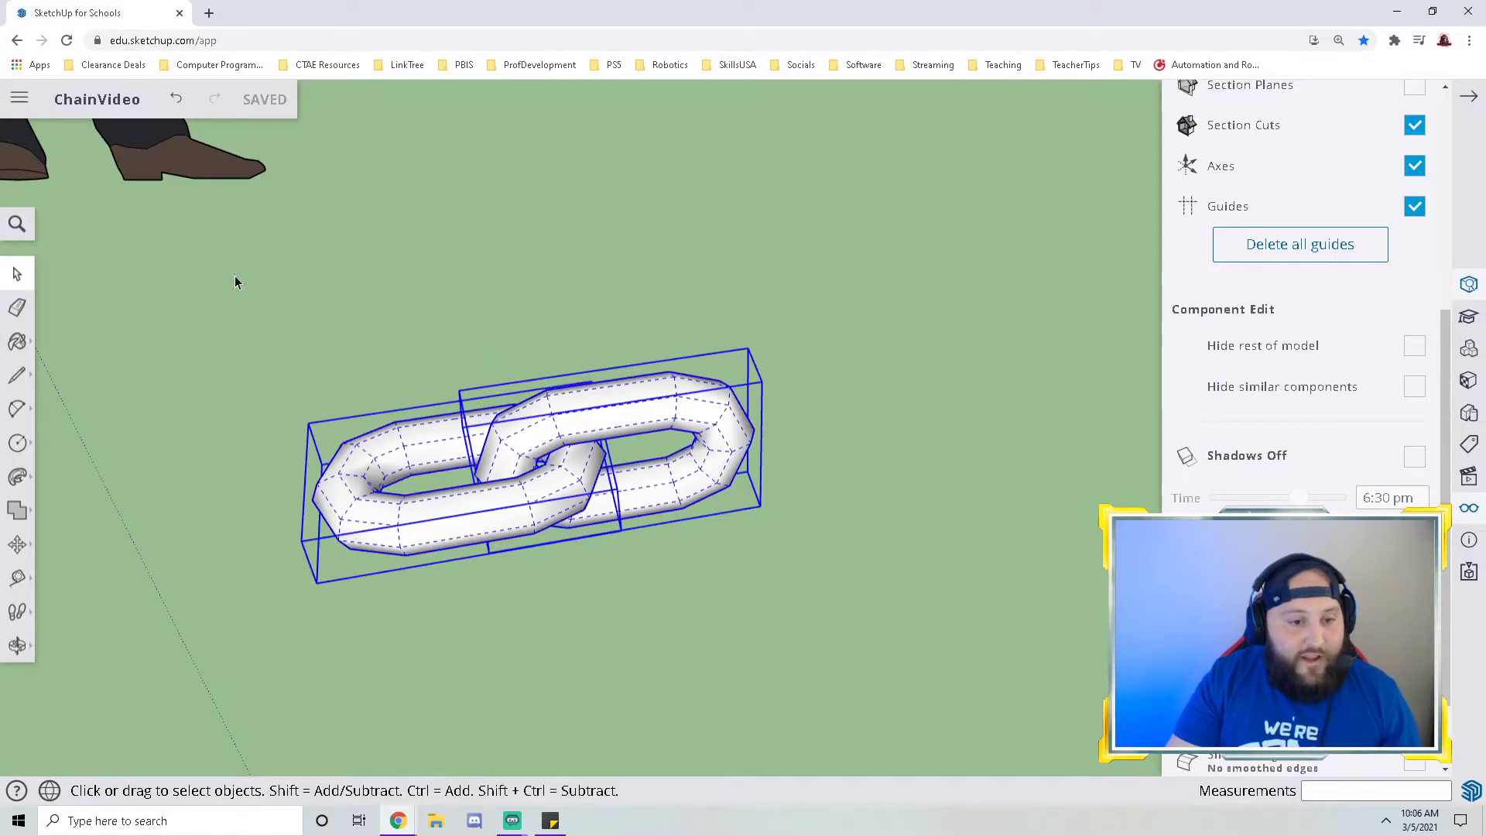
pyautogui.moveTo(426, 538); pyautogui.dragTo(647, 514, button='middle')
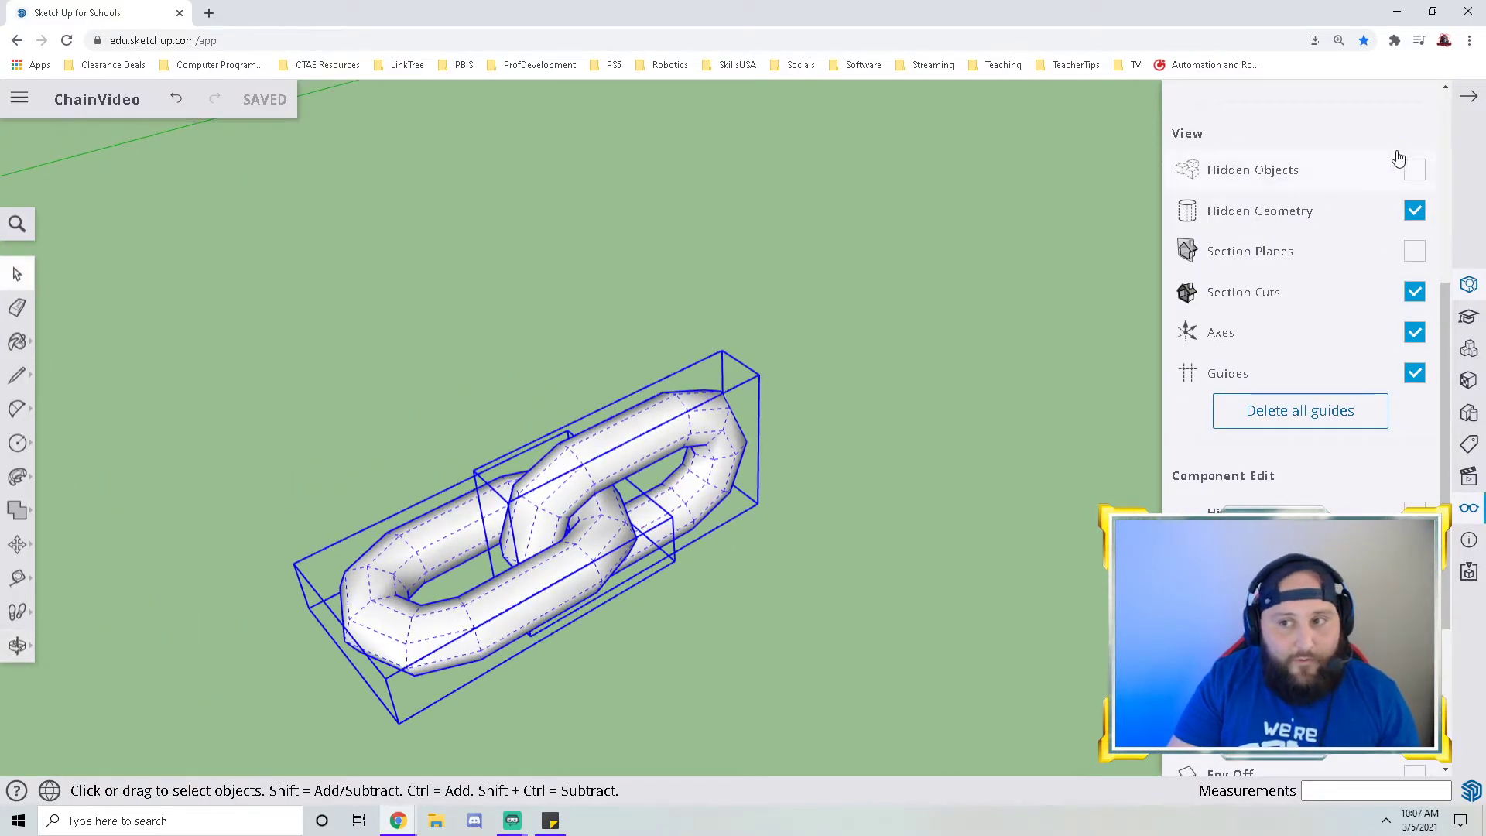
pyautogui.click(1471, 100)
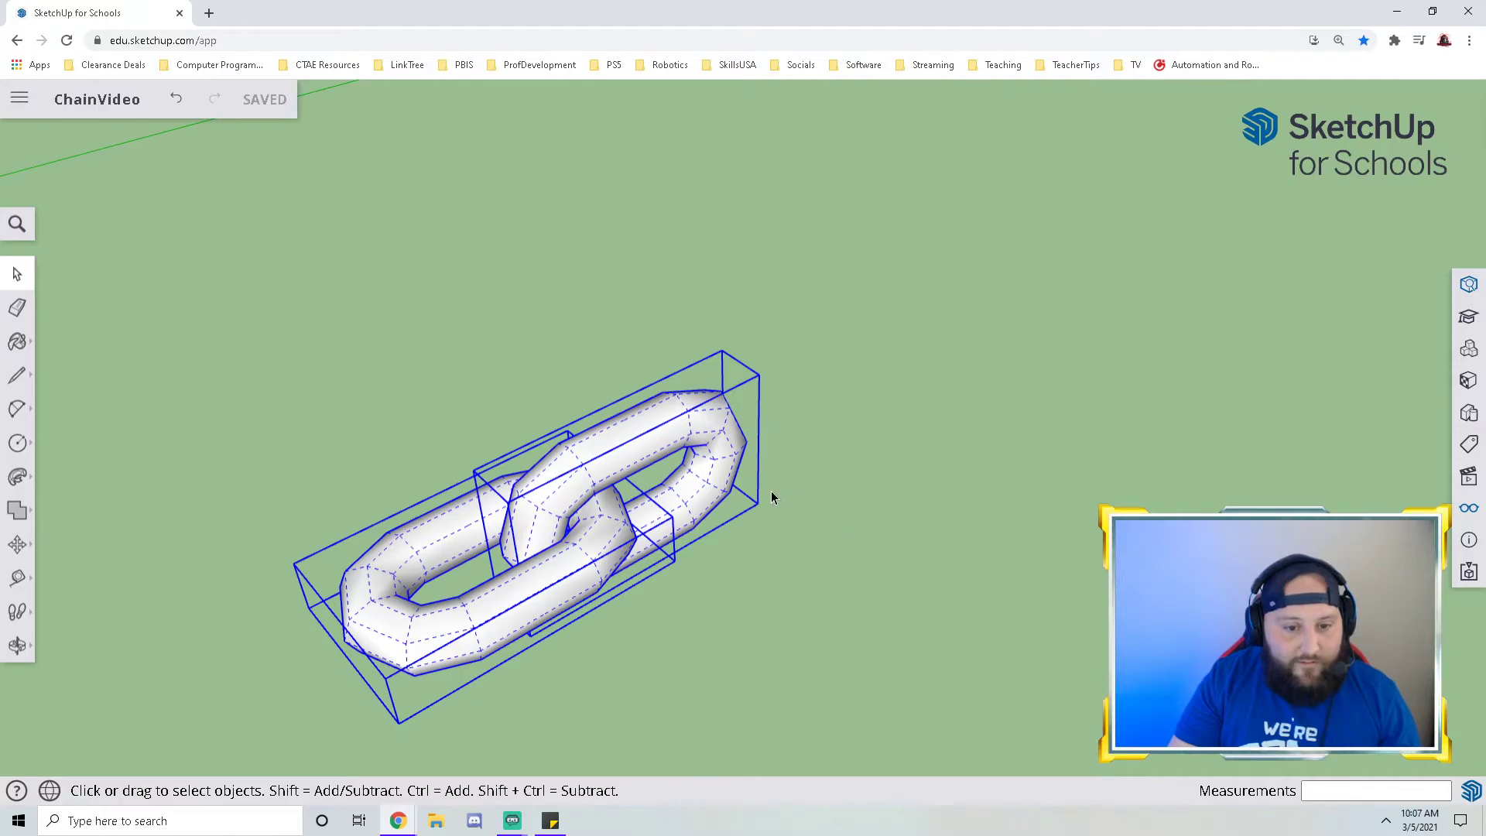
pyautogui.scroll(-6, 772, 497)
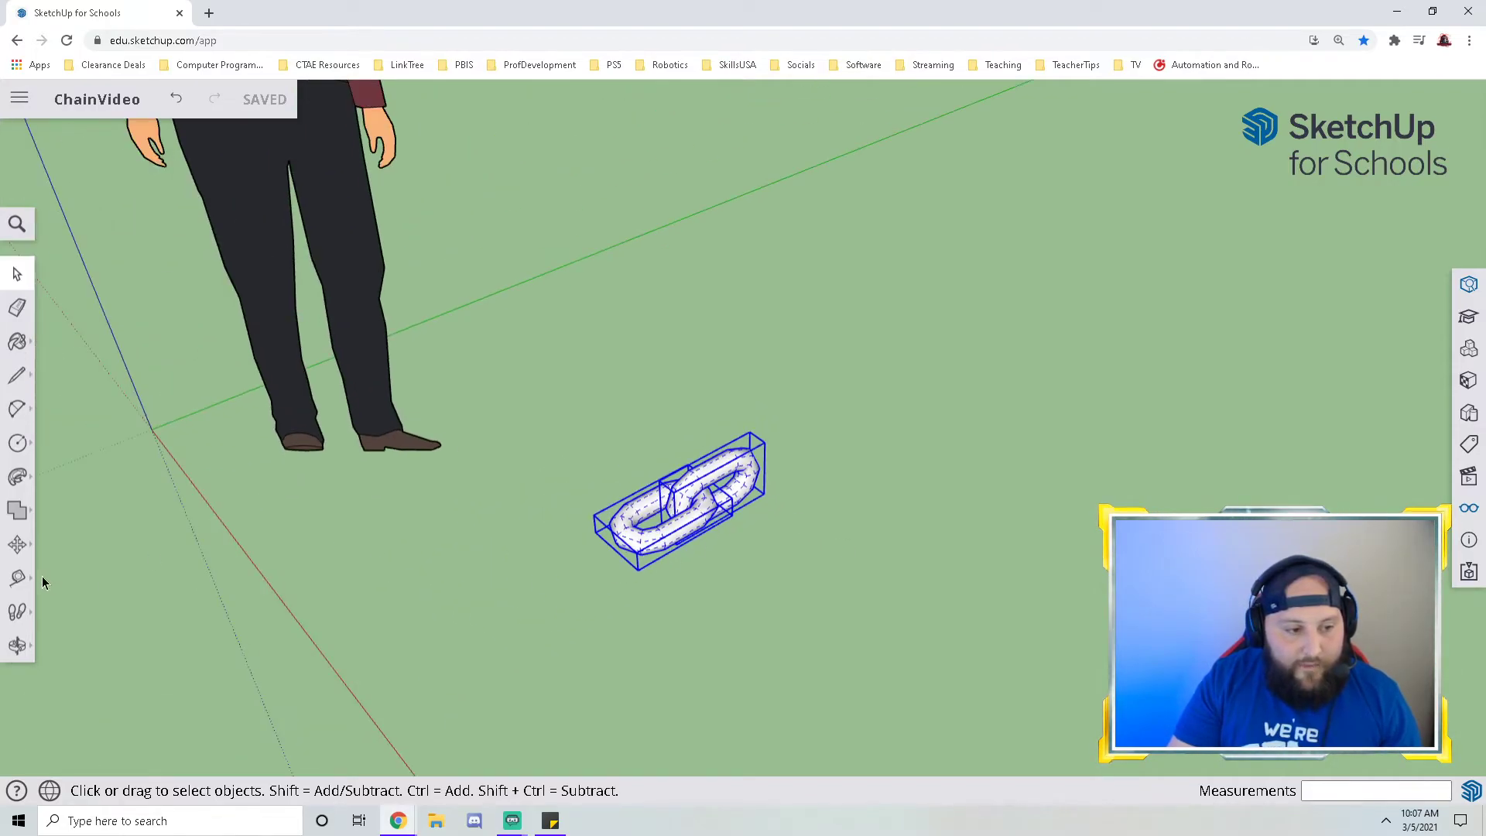
pyautogui.click(17, 547)
pyautogui.moveTo(789, 547); pyautogui.dragTo(766, 425, button='middle')
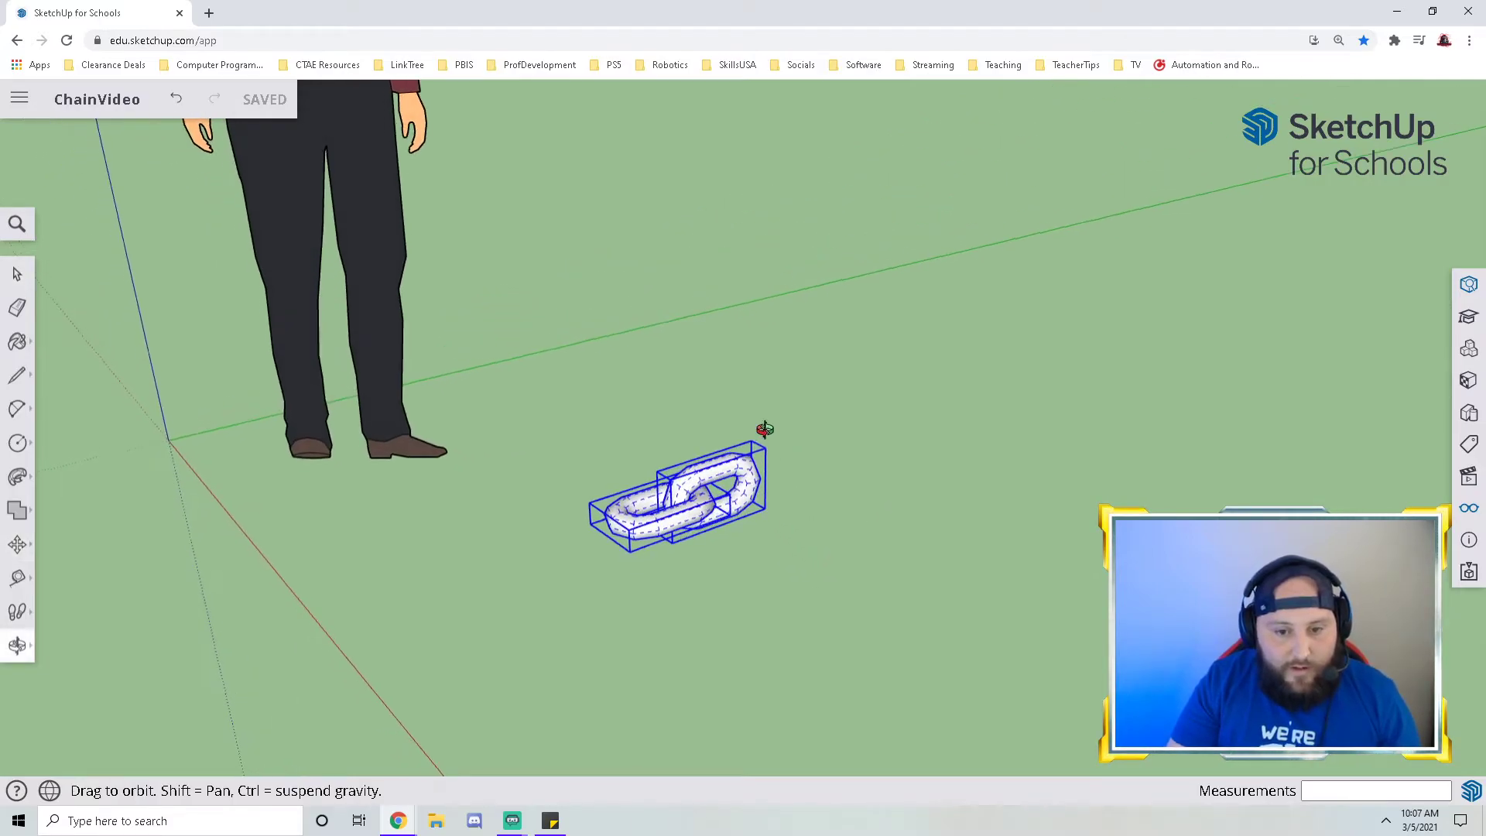
pyautogui.scroll(5, 766, 437)
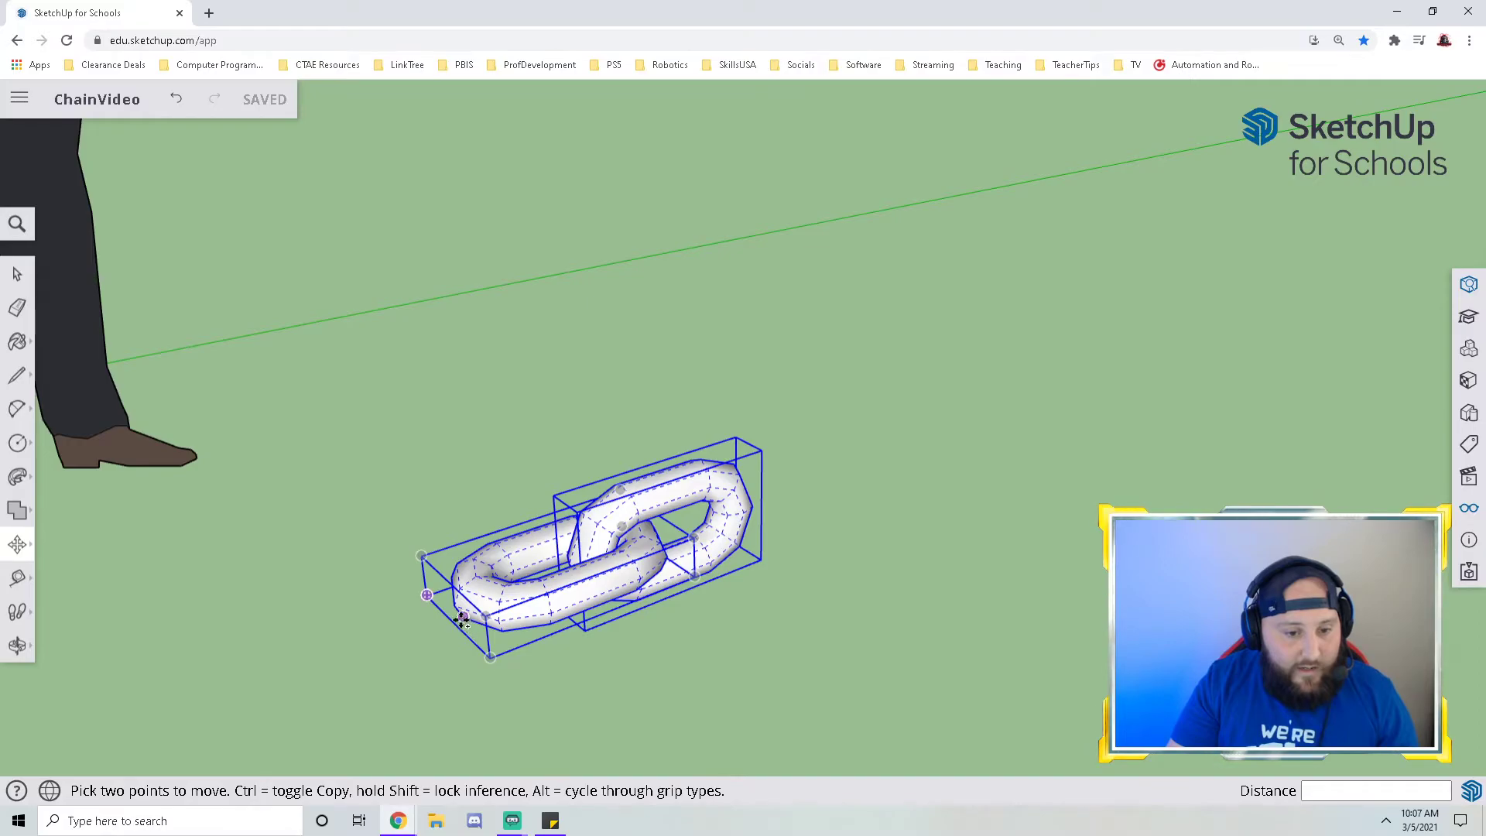
pyautogui.press('ctrl')
pyautogui.click(455, 606)
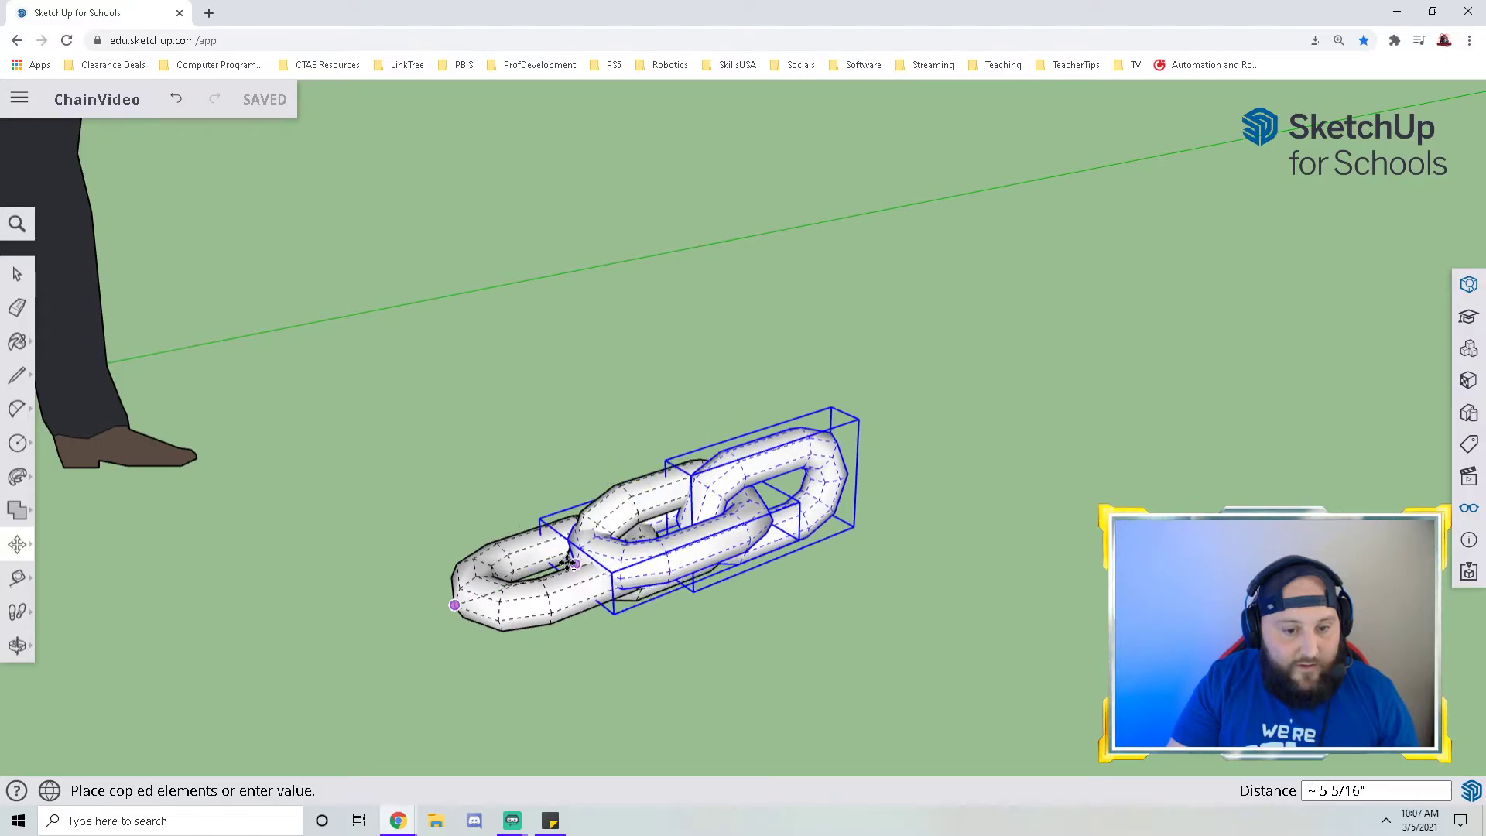
pyautogui.moveTo(564, 554); pyautogui.dragTo(518, 536, button='middle')
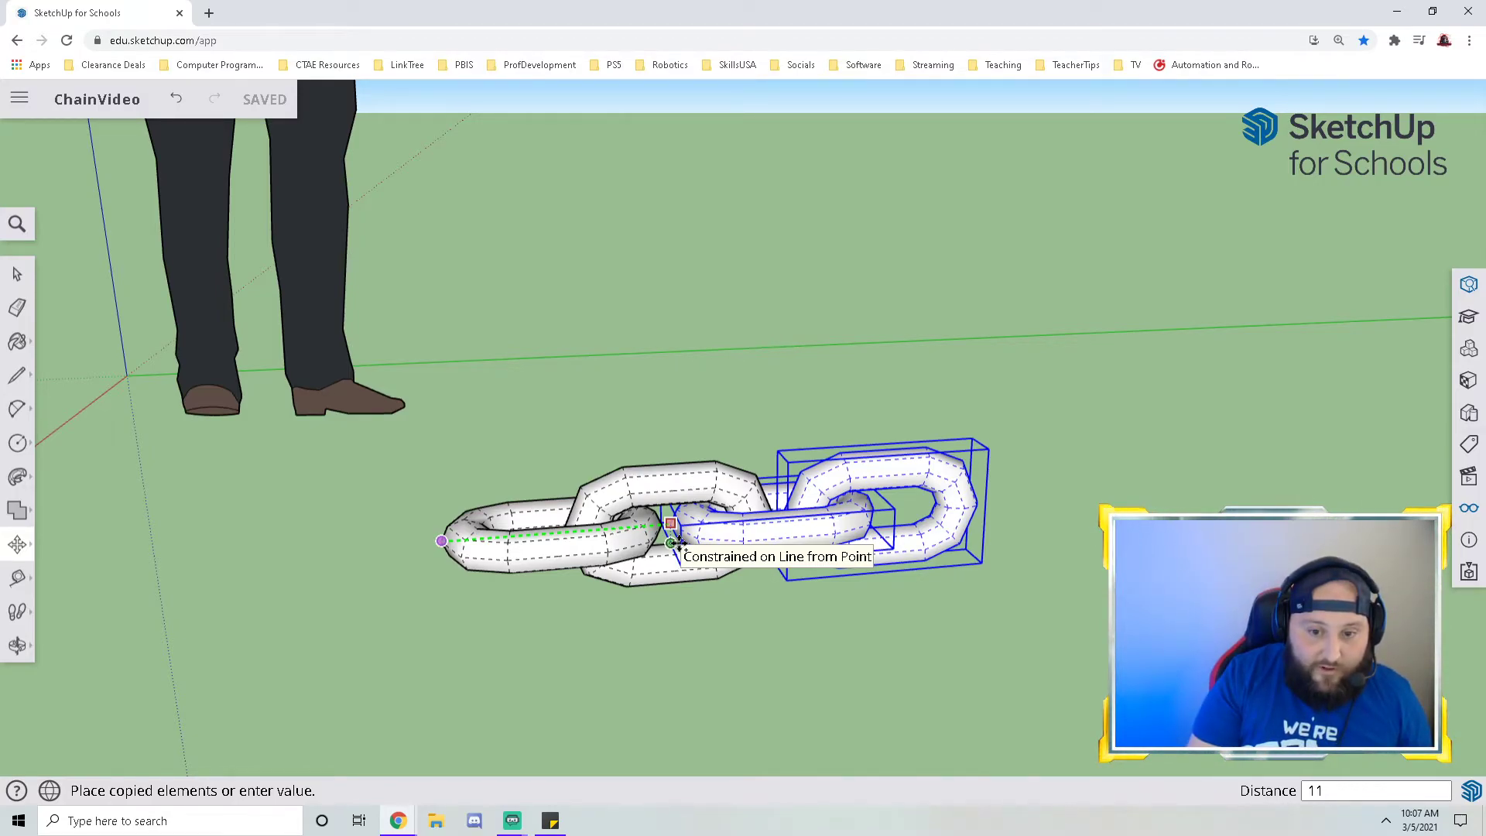
pyautogui.press('Return')
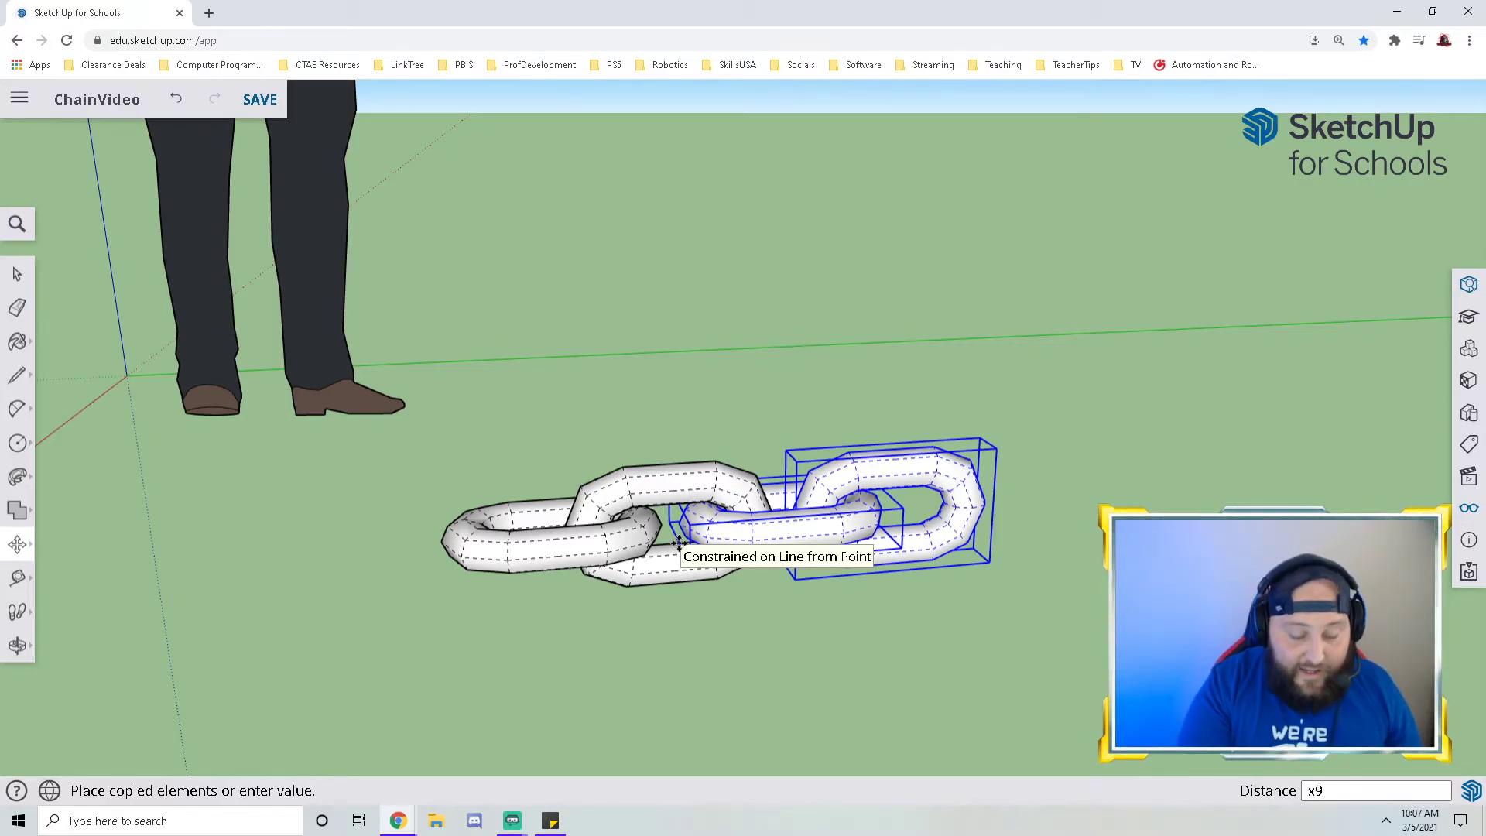
# - Repeat the two-link copy as an array with x9 to extend the chain along the green axis
pyautogui.press('Return')
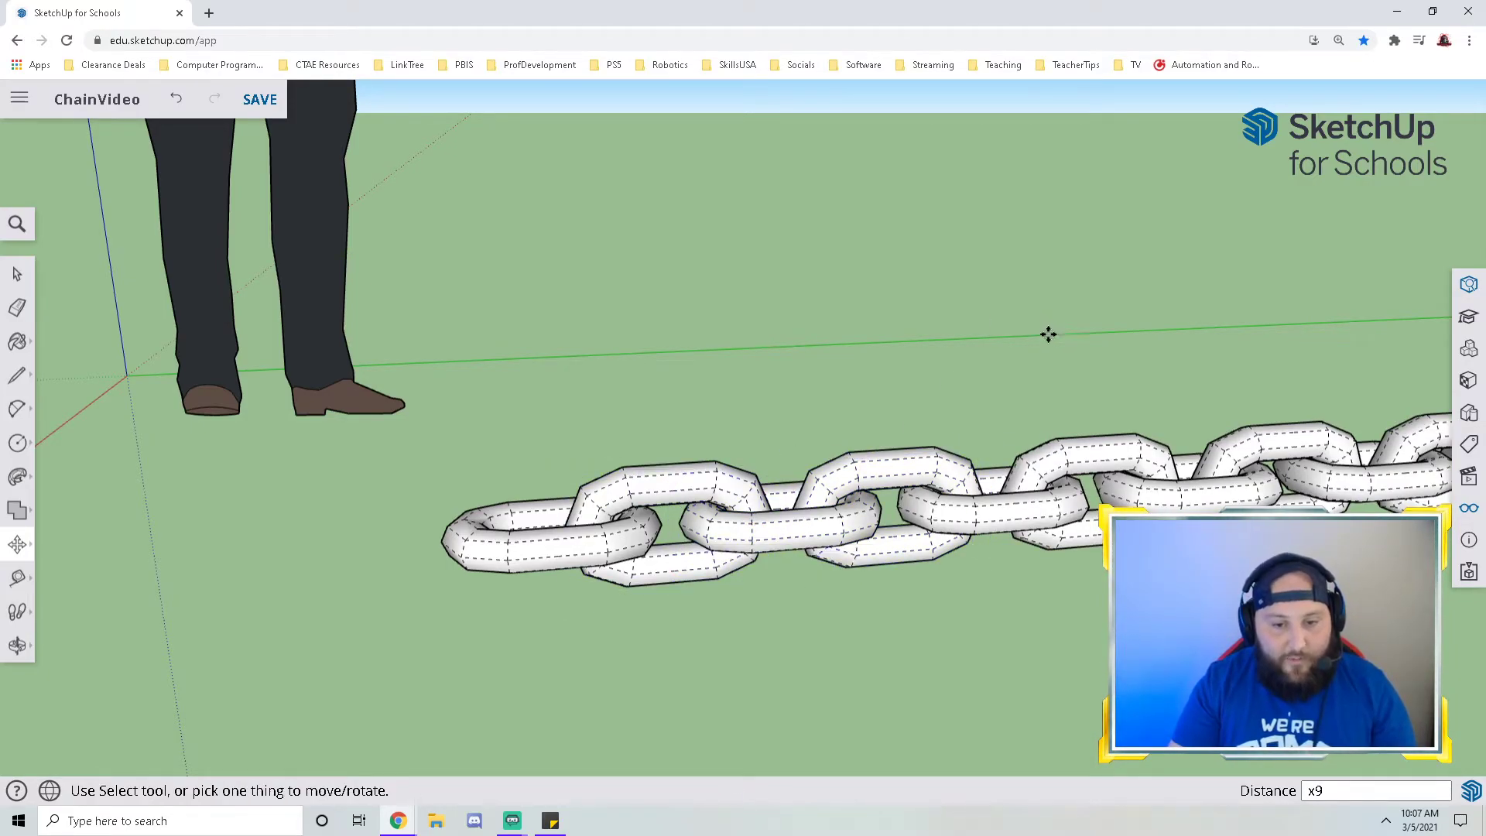
pyautogui.scroll(-6, 1053, 332)
pyautogui.keyDown('shift'); pyautogui.moveTo(1088, 301); pyautogui.dragTo(575, 457, button='middle'); pyautogui.keyUp('shift')
pyautogui.press('m')
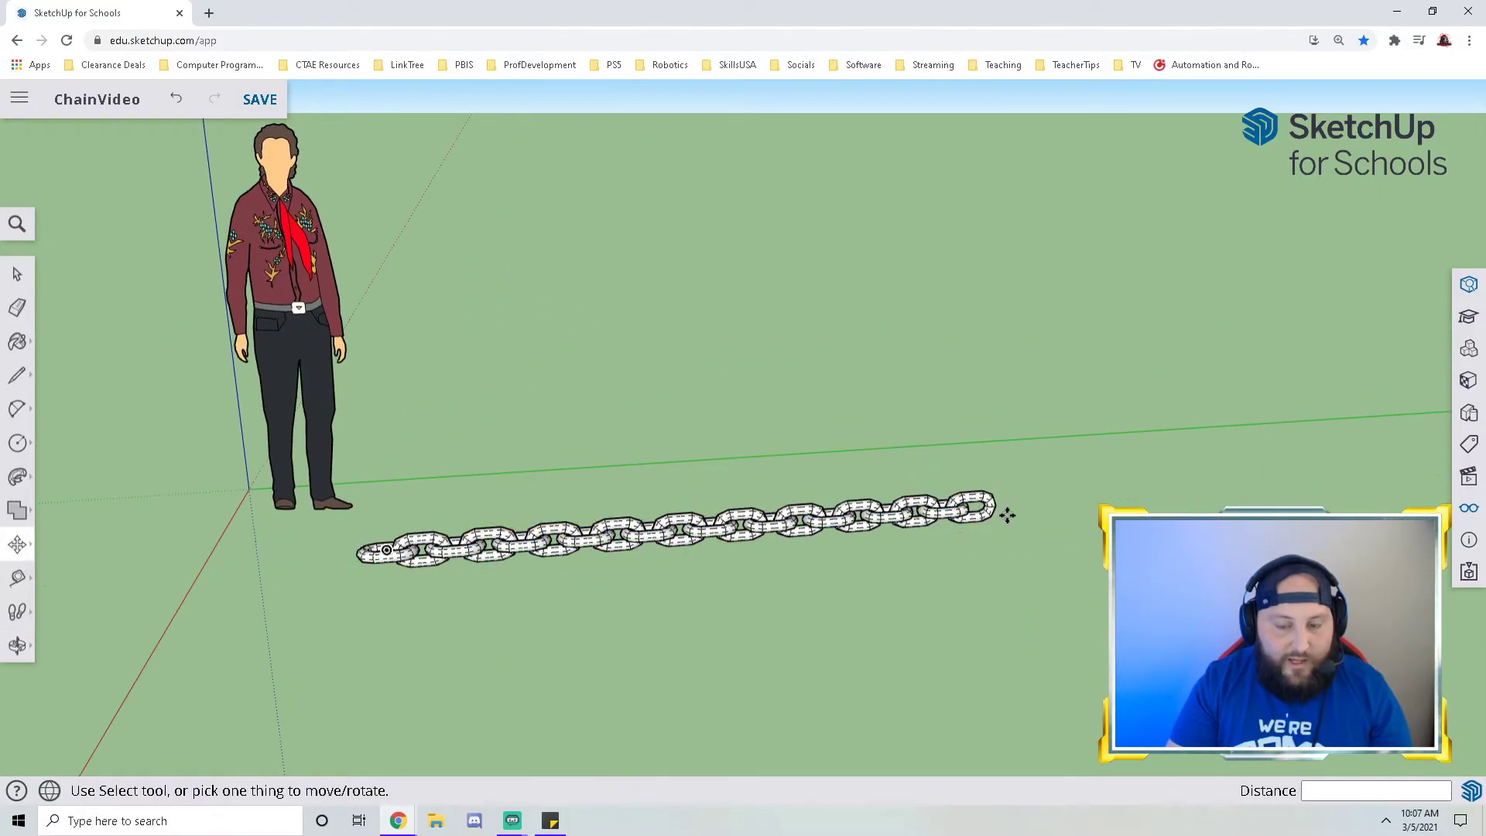
pyautogui.scroll(1, 763, 689)
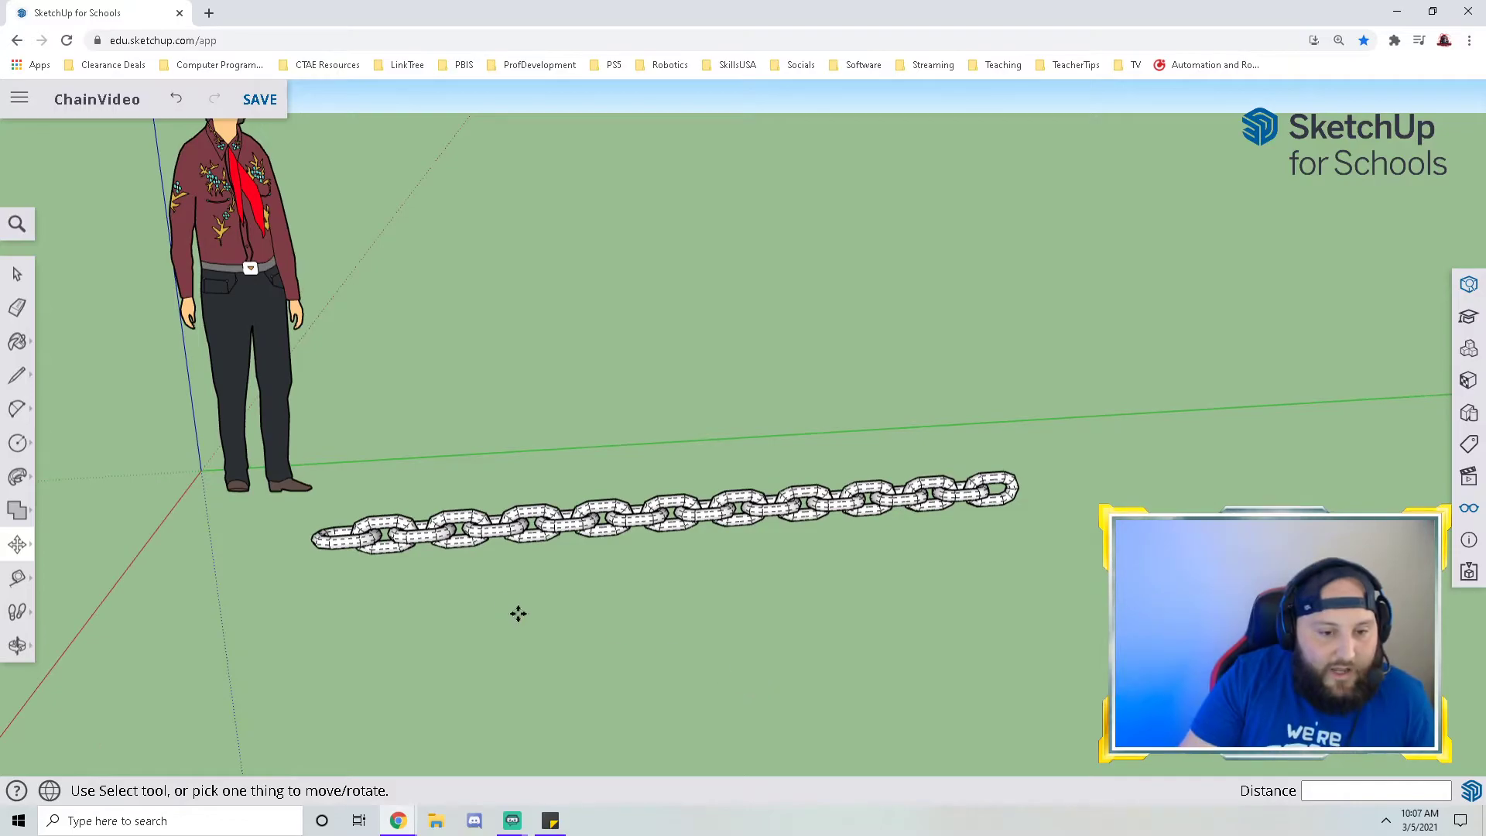
# - Examine the extended chain from several viewing angles and distances
pyautogui.scroll(1, 518, 611)
pyautogui.moveTo(523, 588); pyautogui.dragTo(544, 597, button='middle')
pyautogui.moveTo(268, 576); pyautogui.dragTo(409, 644, button='middle')
pyautogui.scroll(-4, 372, 610)
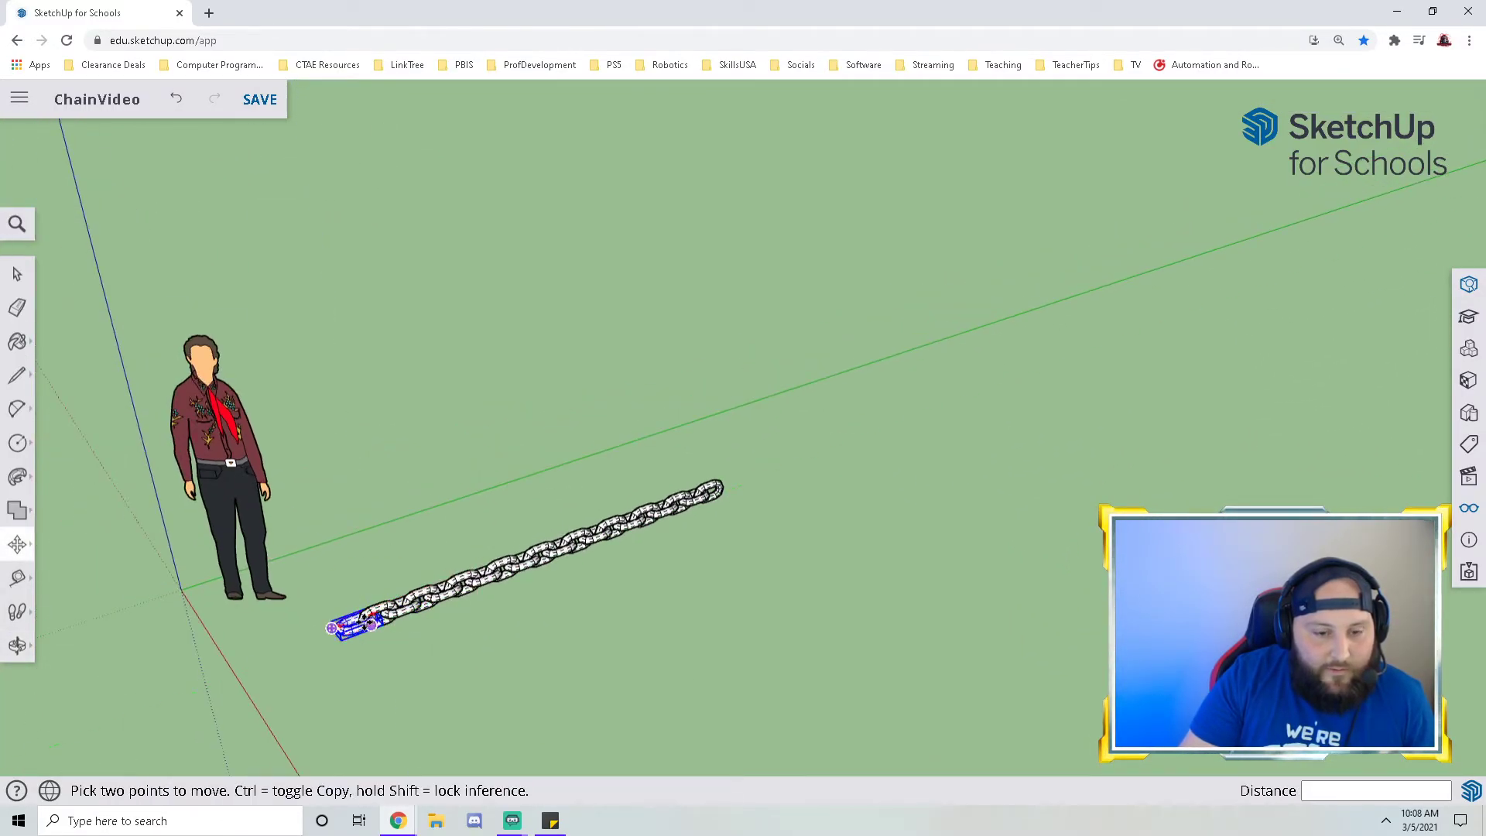
pyautogui.scroll(2, 375, 631)
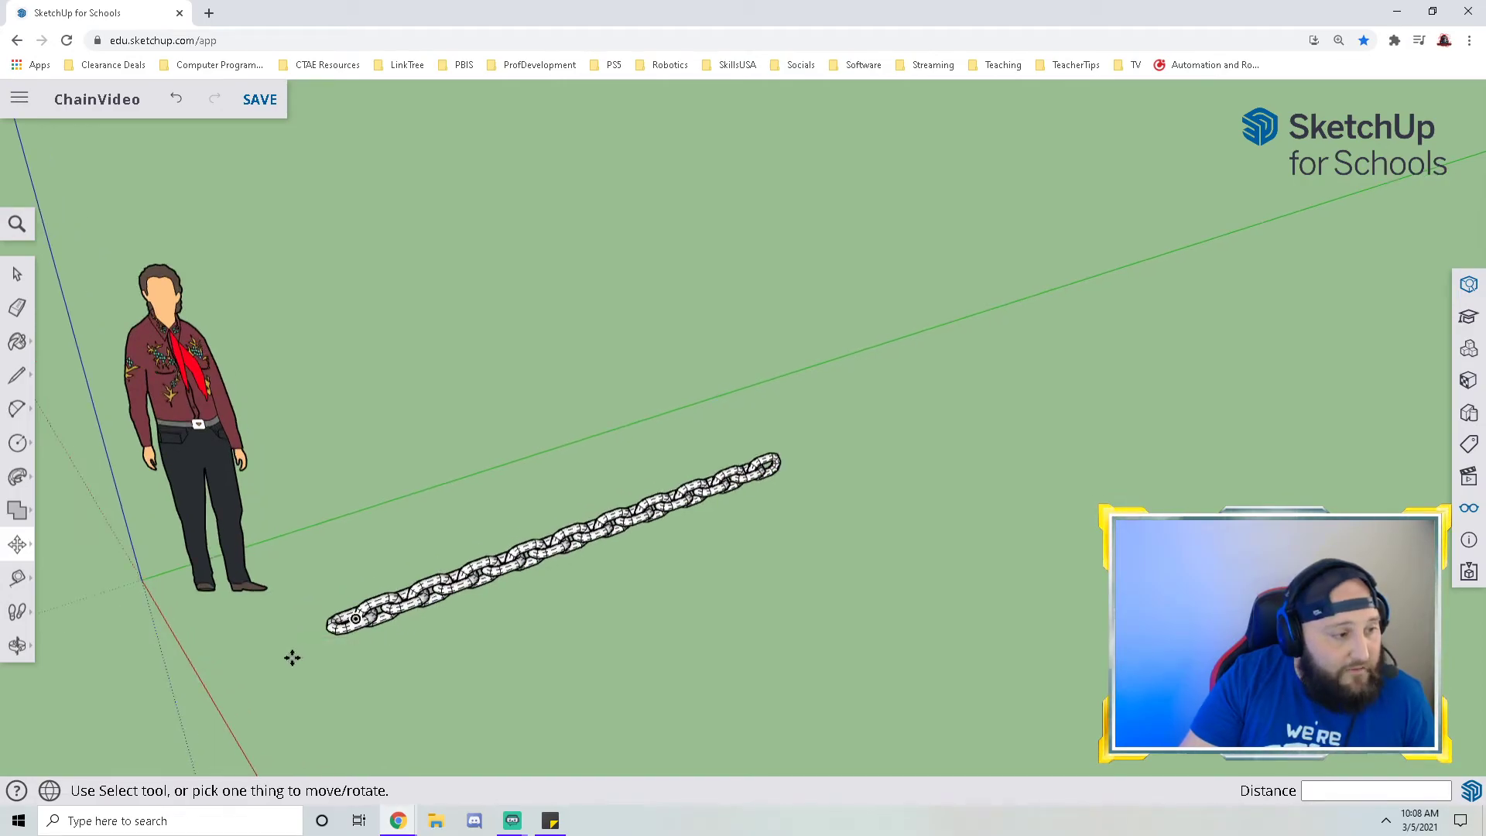
pyautogui.press('q')
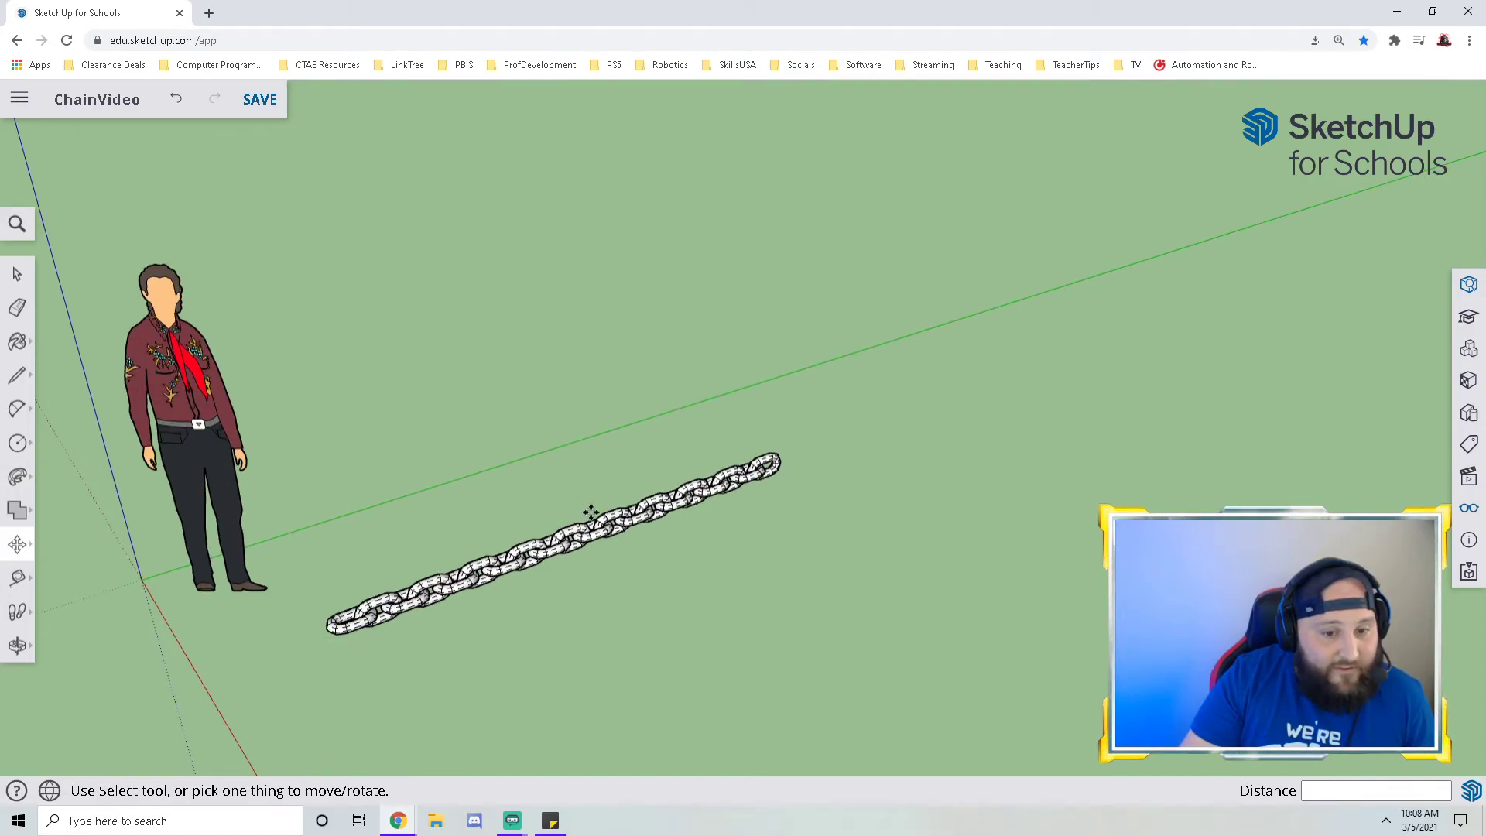
pyautogui.press('m')
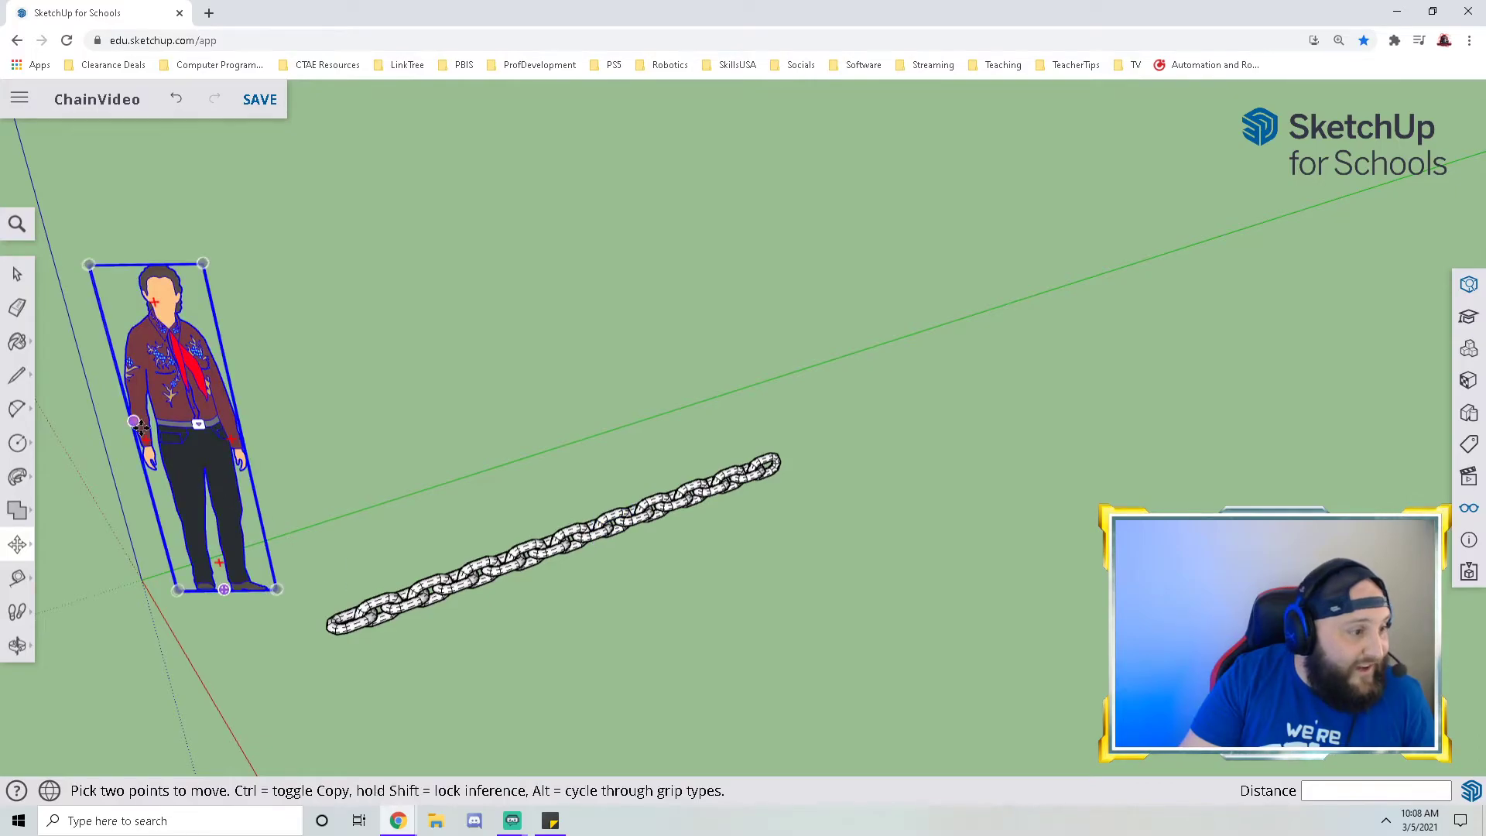
pyautogui.scroll(1, 340, 567)
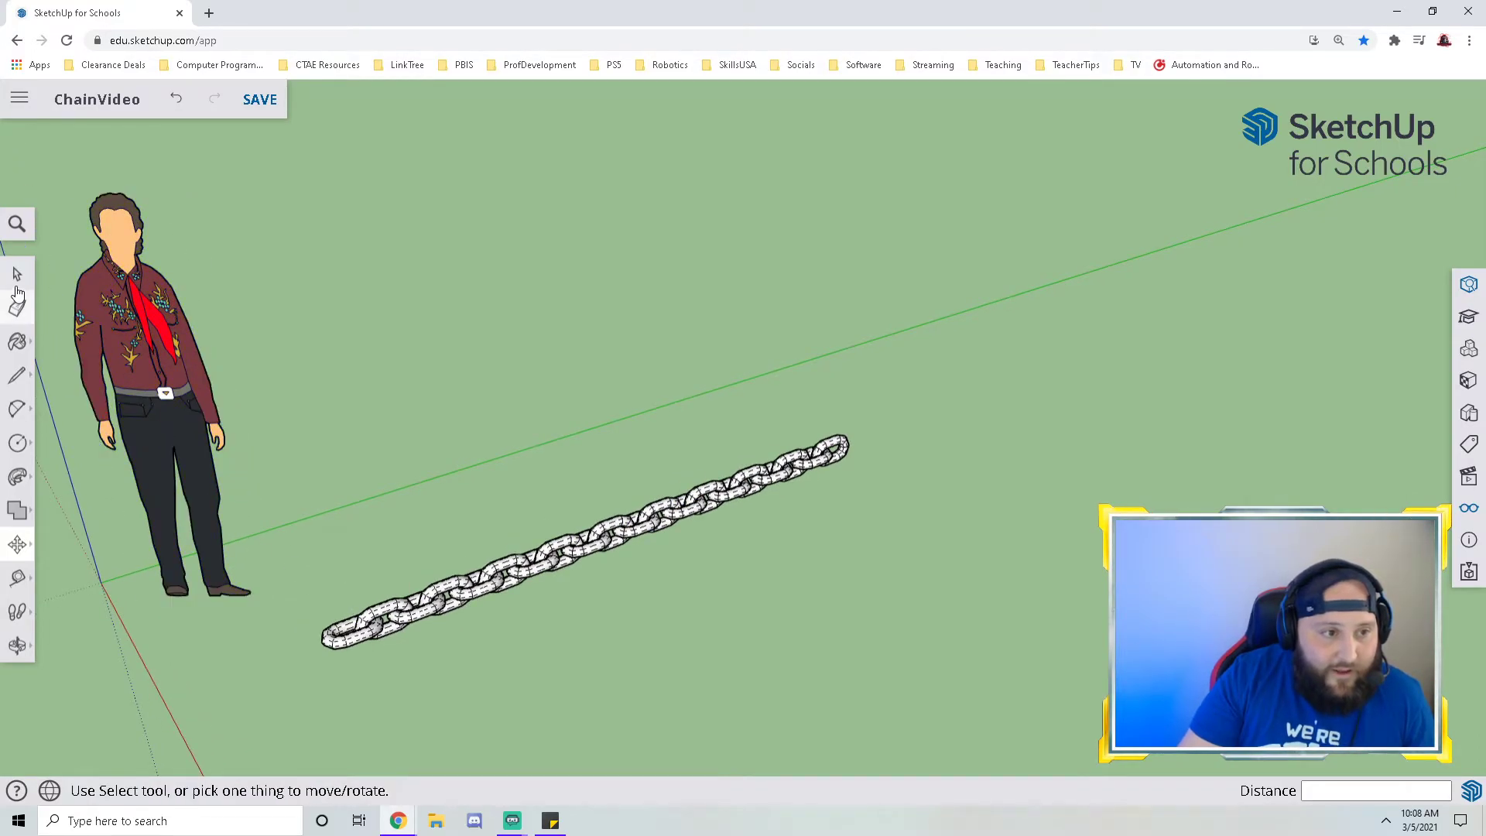
# - Try to window-select all the links of the chain
pyautogui.press('space')
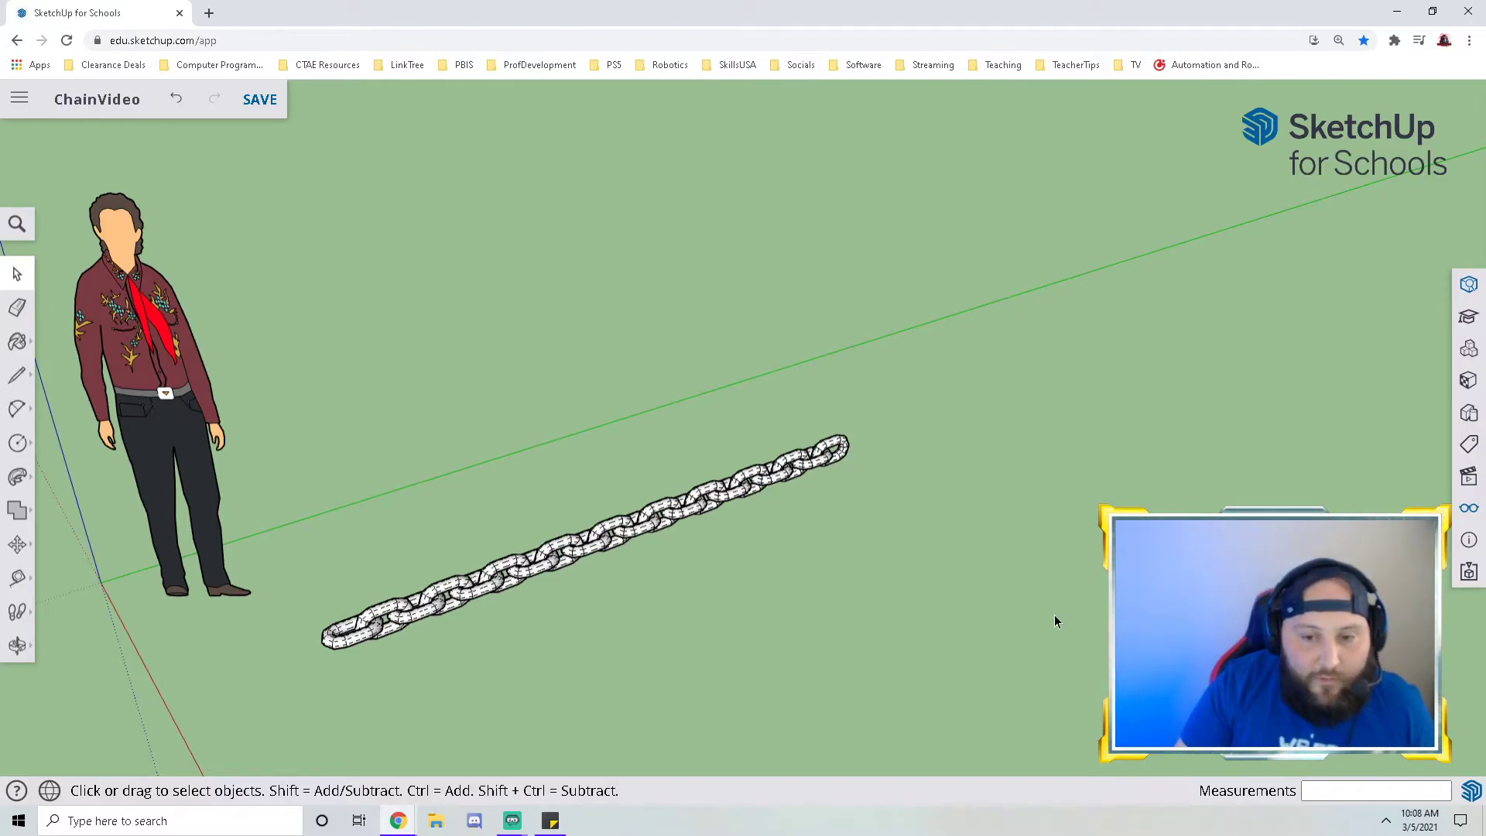
pyautogui.moveTo(211, 579); pyautogui.dragTo(212, 581)
pyautogui.click(402, 684)
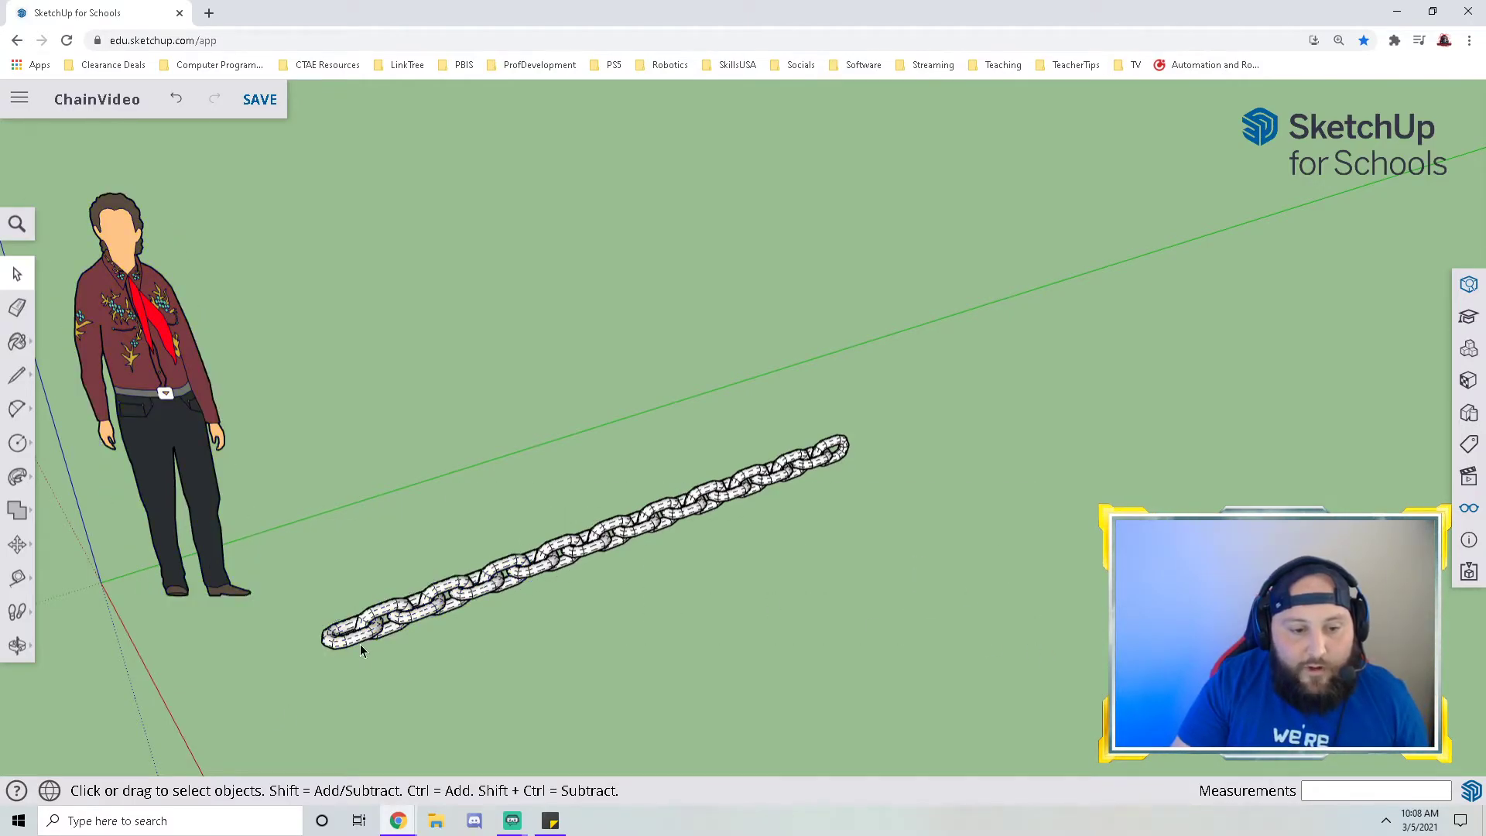
pyautogui.doubleClick(360, 635)
pyautogui.click(458, 669)
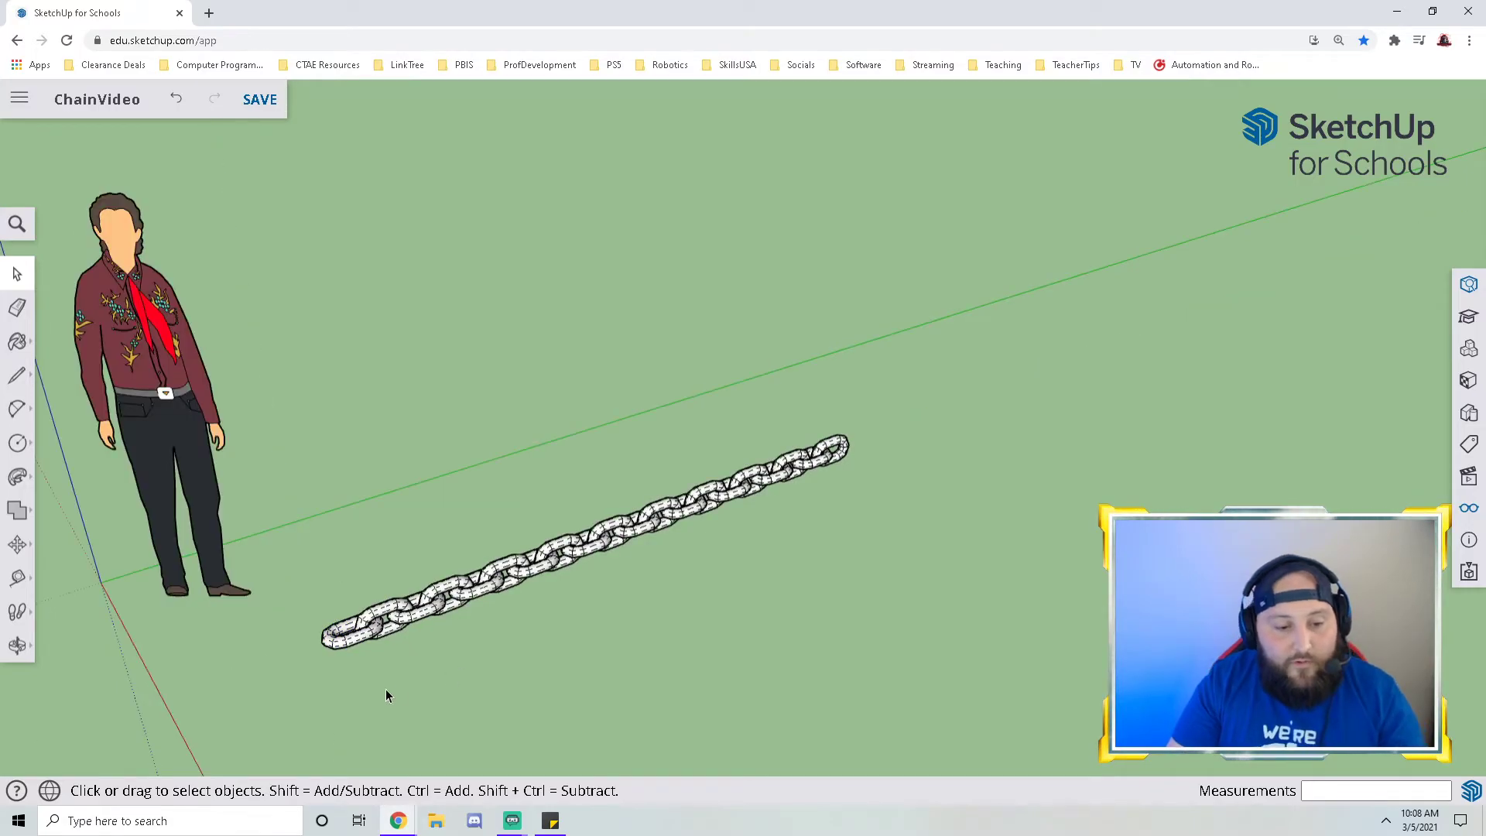
pyautogui.moveTo(307, 588); pyautogui.dragTo(1075, 418)
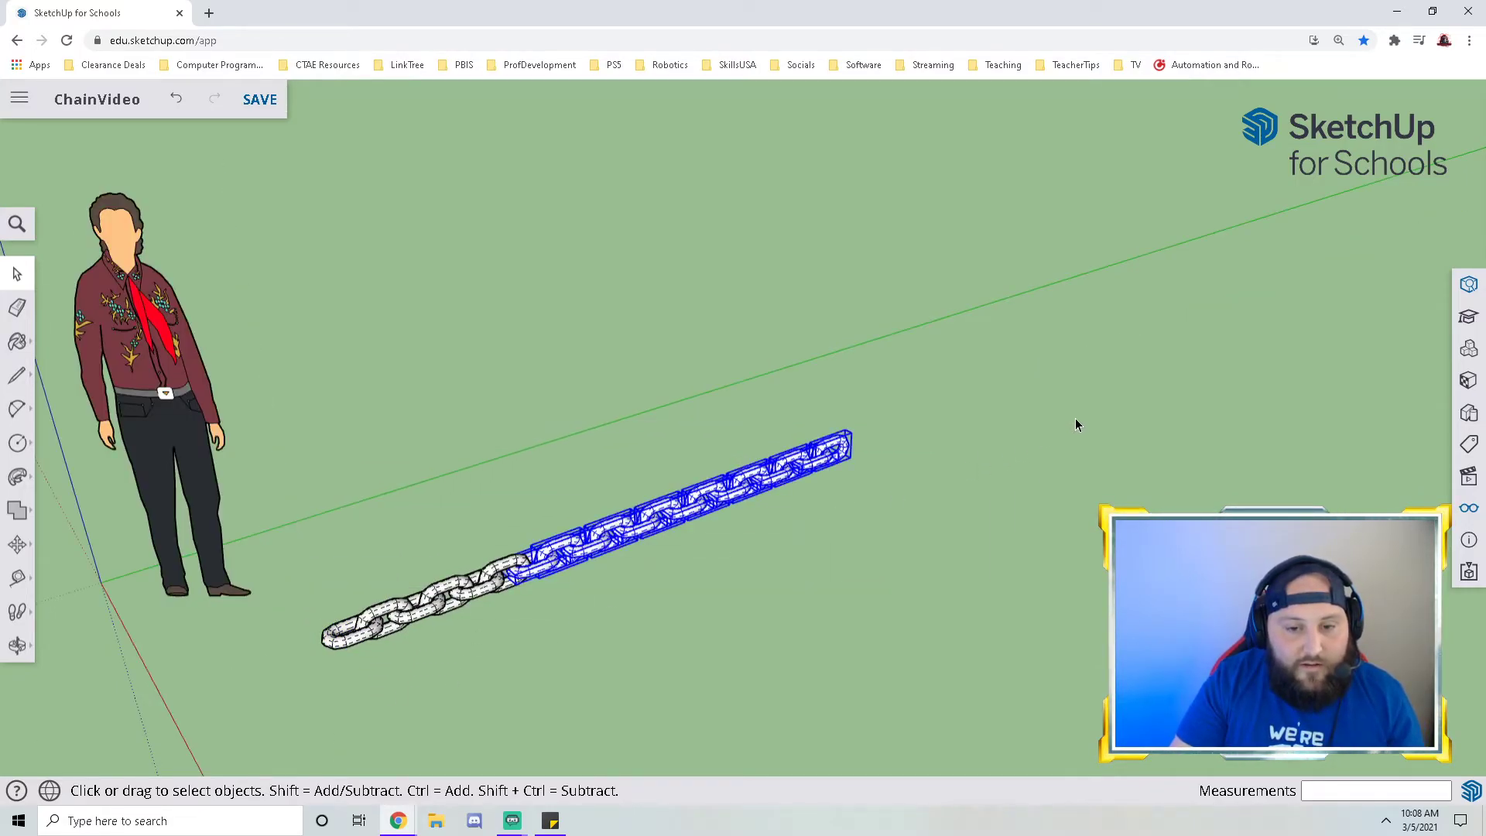
pyautogui.click(431, 675)
# - Select every link of the chain and combine them into one group
pyautogui.moveTo(431, 676); pyautogui.dragTo(634, 774, button='middle')
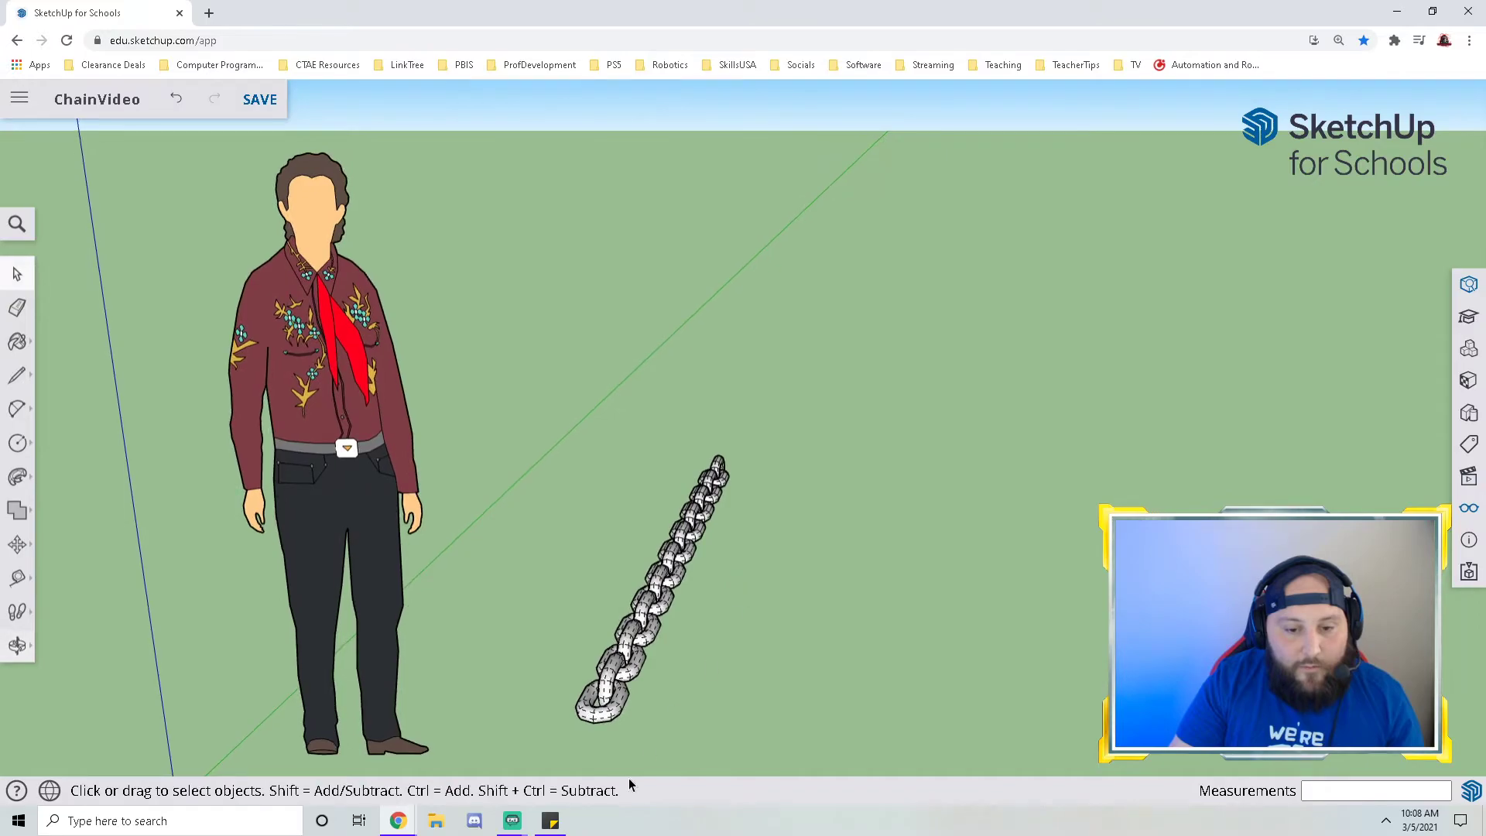
pyautogui.moveTo(752, 747); pyautogui.dragTo(536, 425)
pyautogui.moveTo(910, 565); pyautogui.dragTo(643, 588, button='middle')
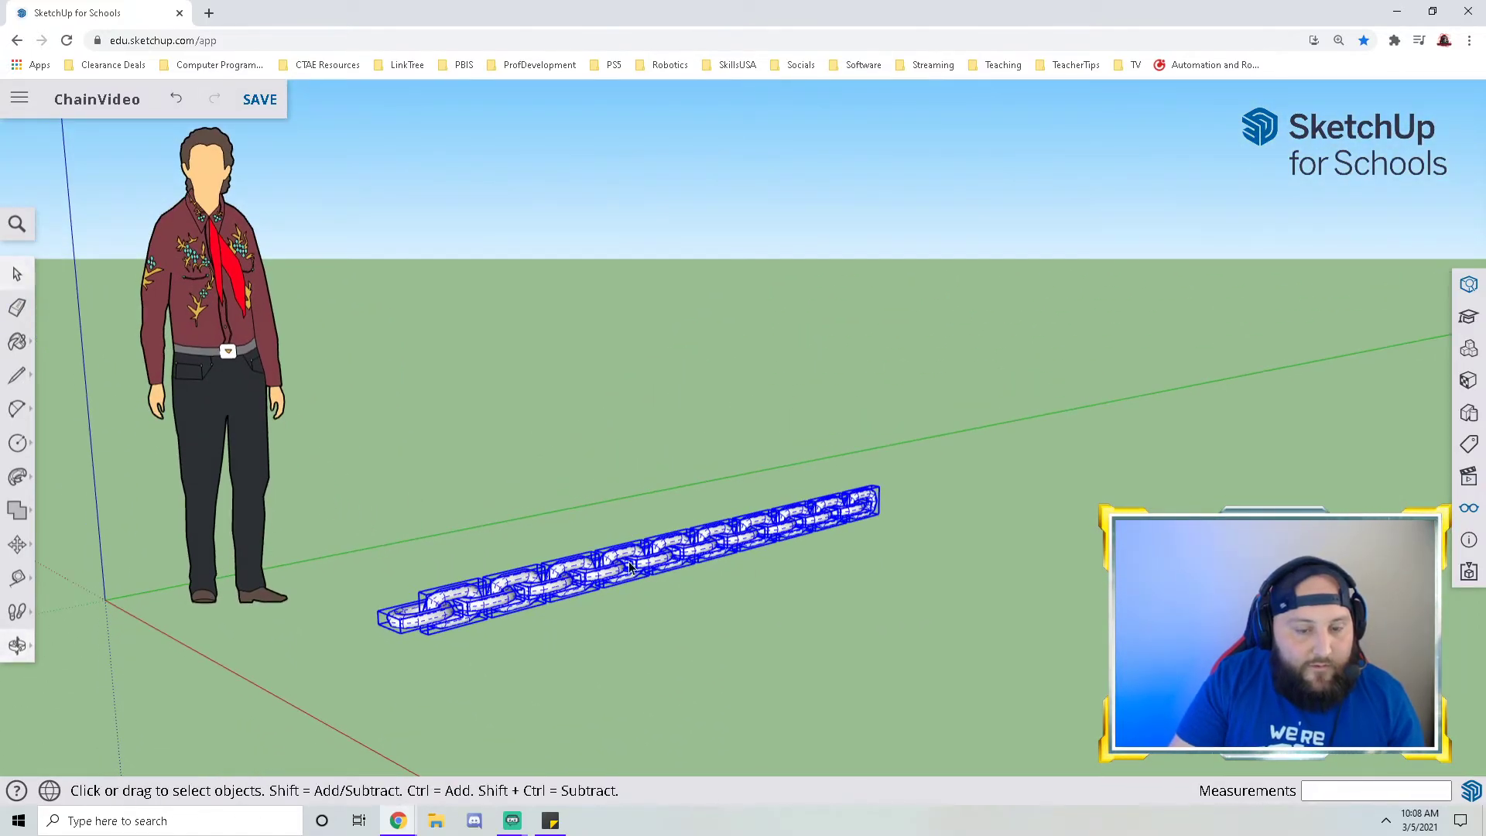
pyautogui.rightClick(642, 563)
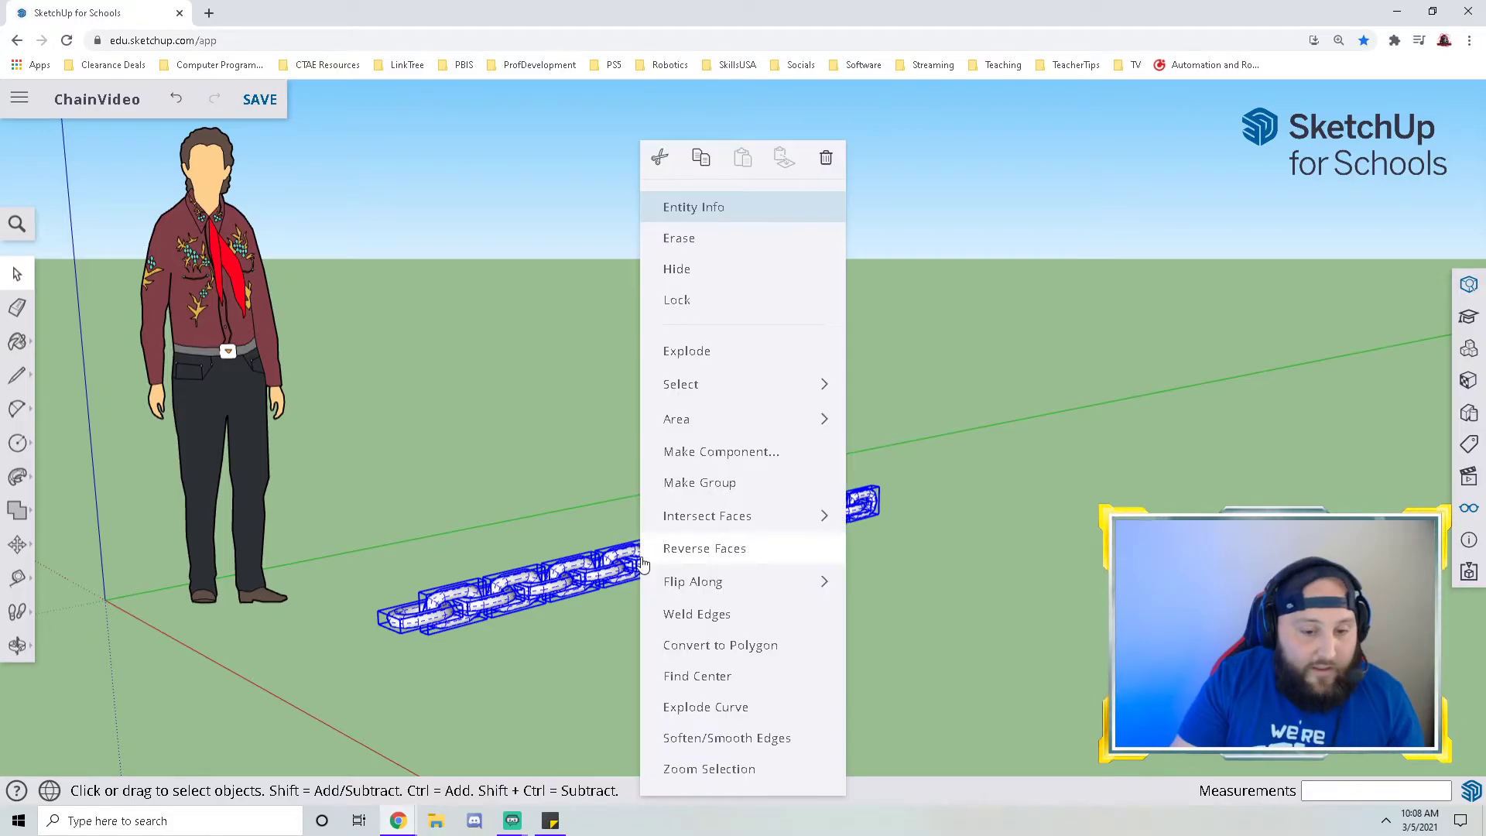
pyautogui.click(700, 483)
pyautogui.click(617, 632)
pyautogui.click(601, 582)
pyautogui.moveTo(600, 582); pyautogui.dragTo(658, 759, button='middle')
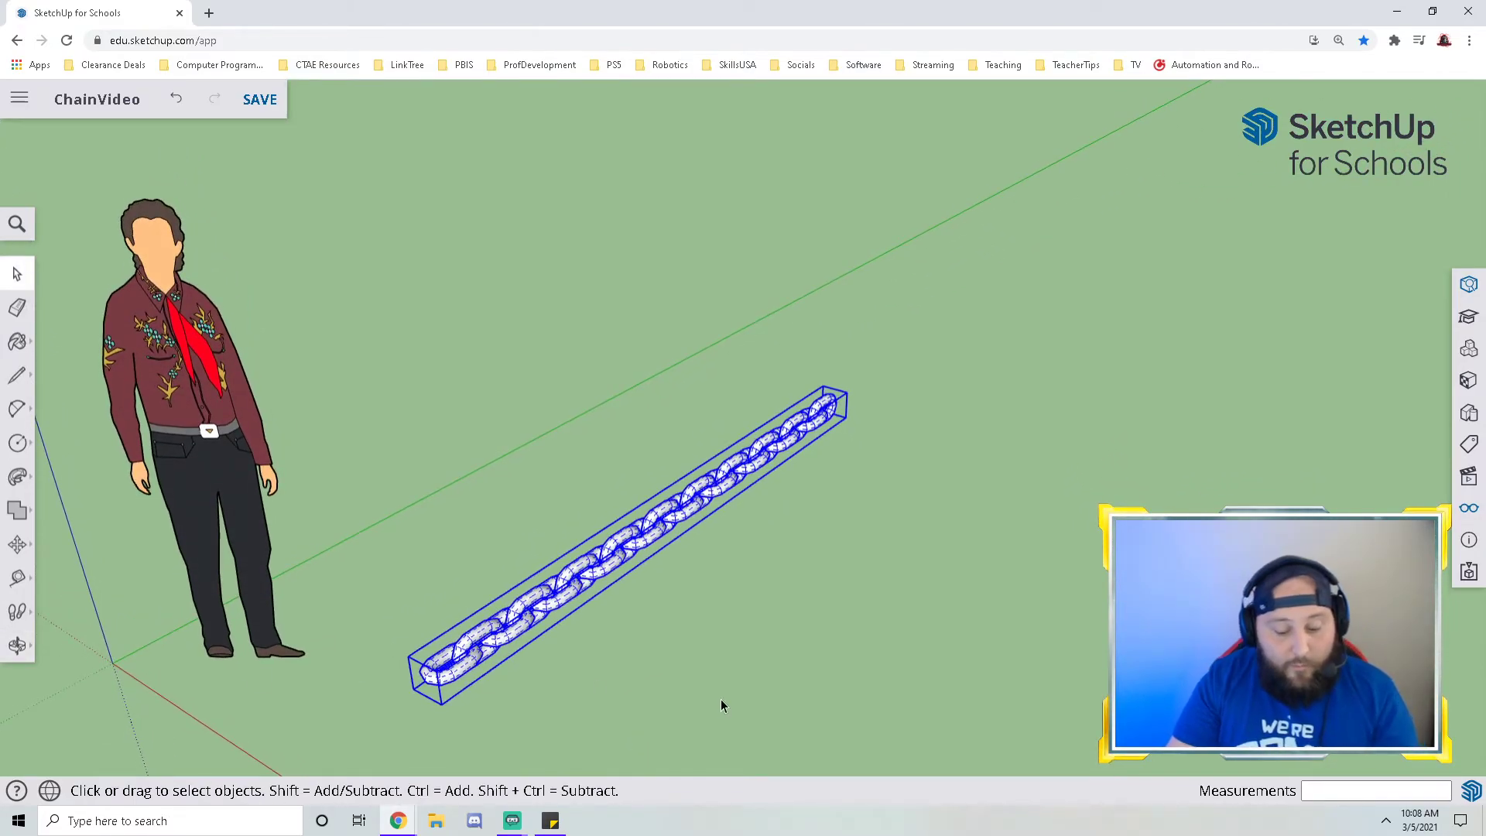
# - Try moving the grouped chain sideways by about 1' 1/4" and undo the move
pyautogui.press('m')
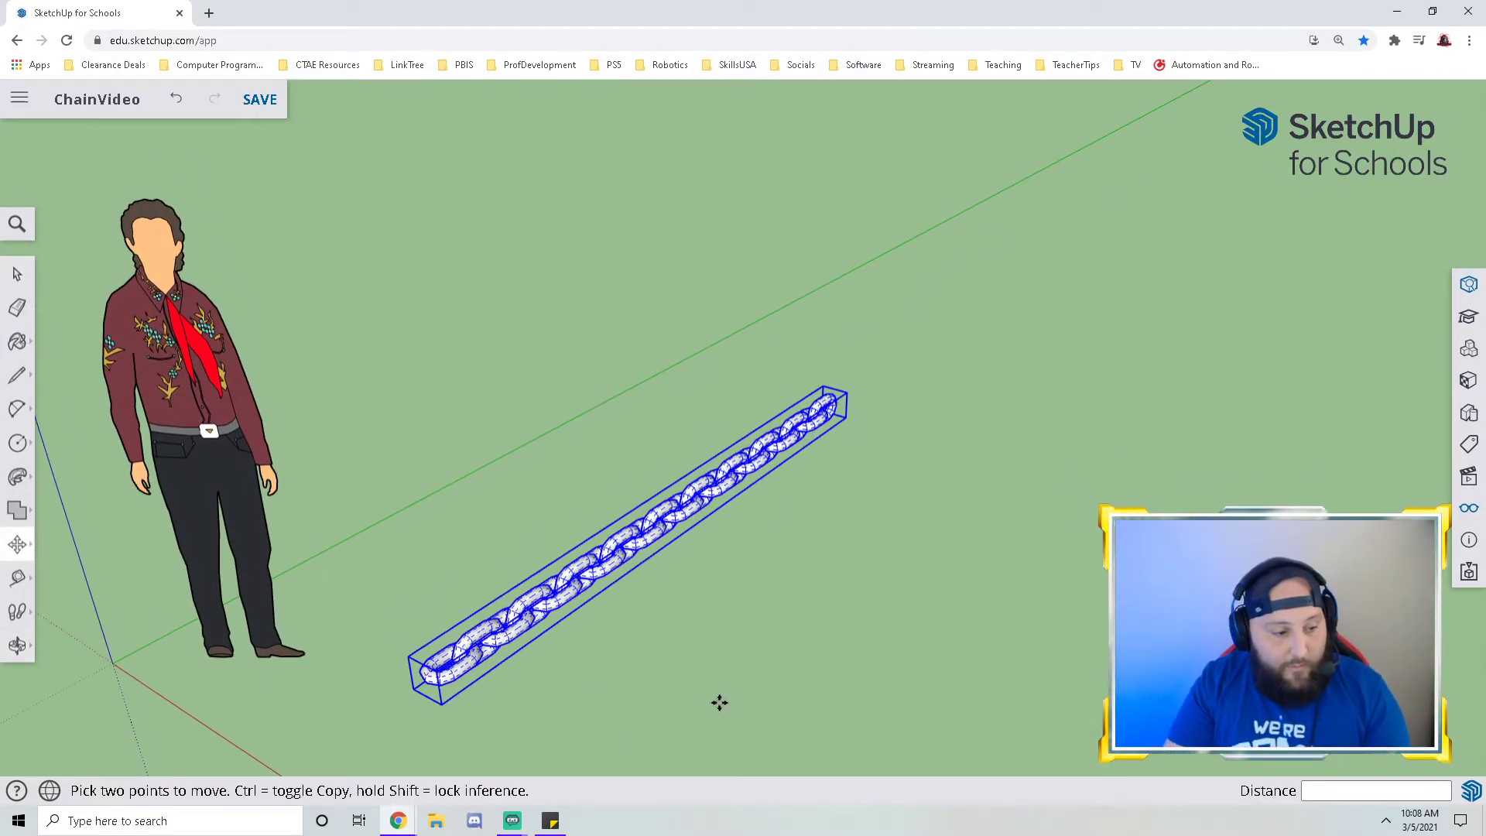
pyautogui.click(498, 647)
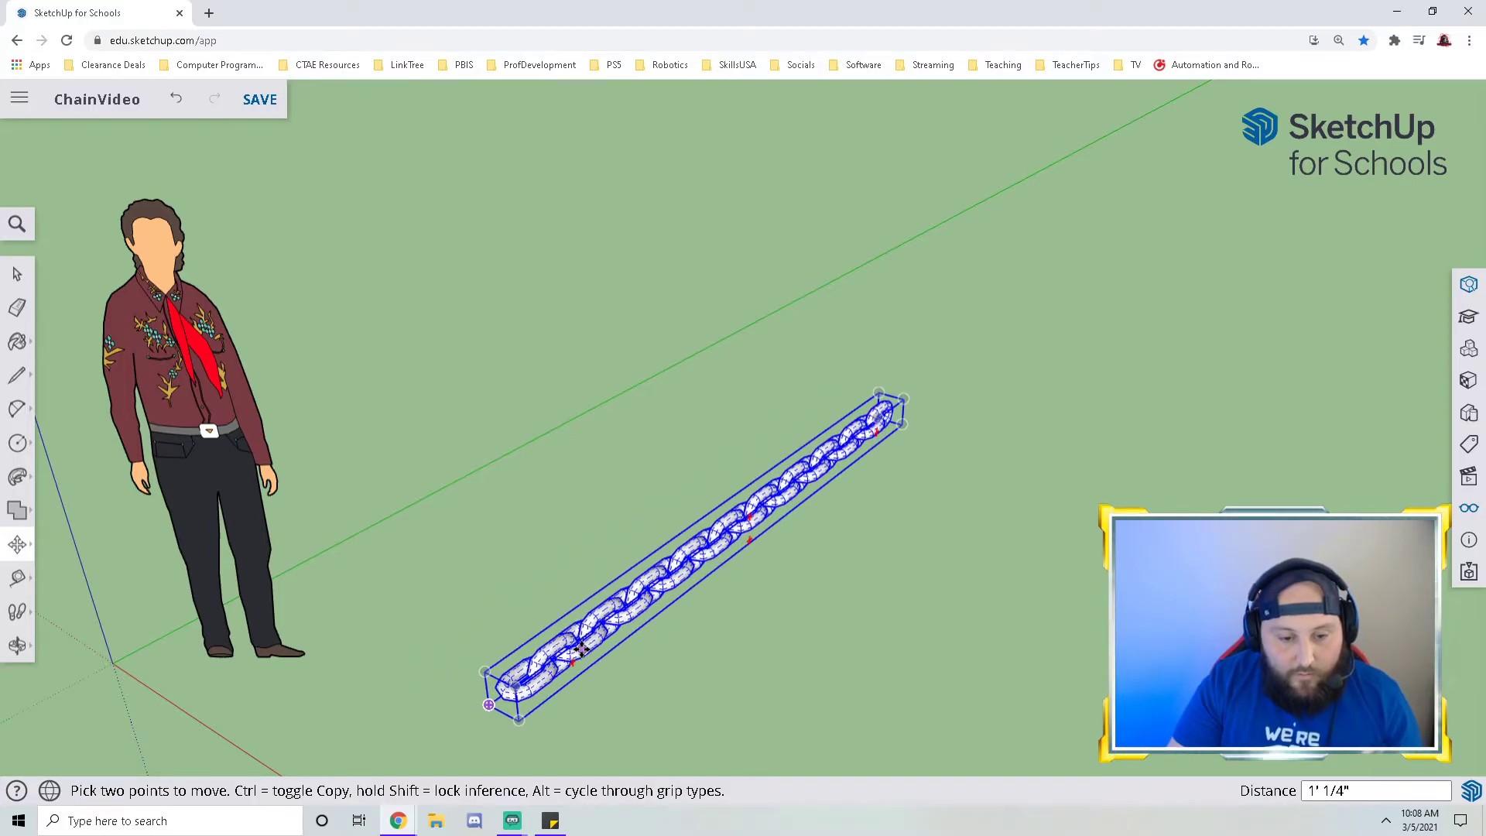
pyautogui.press('Escape')
pyautogui.press('z')
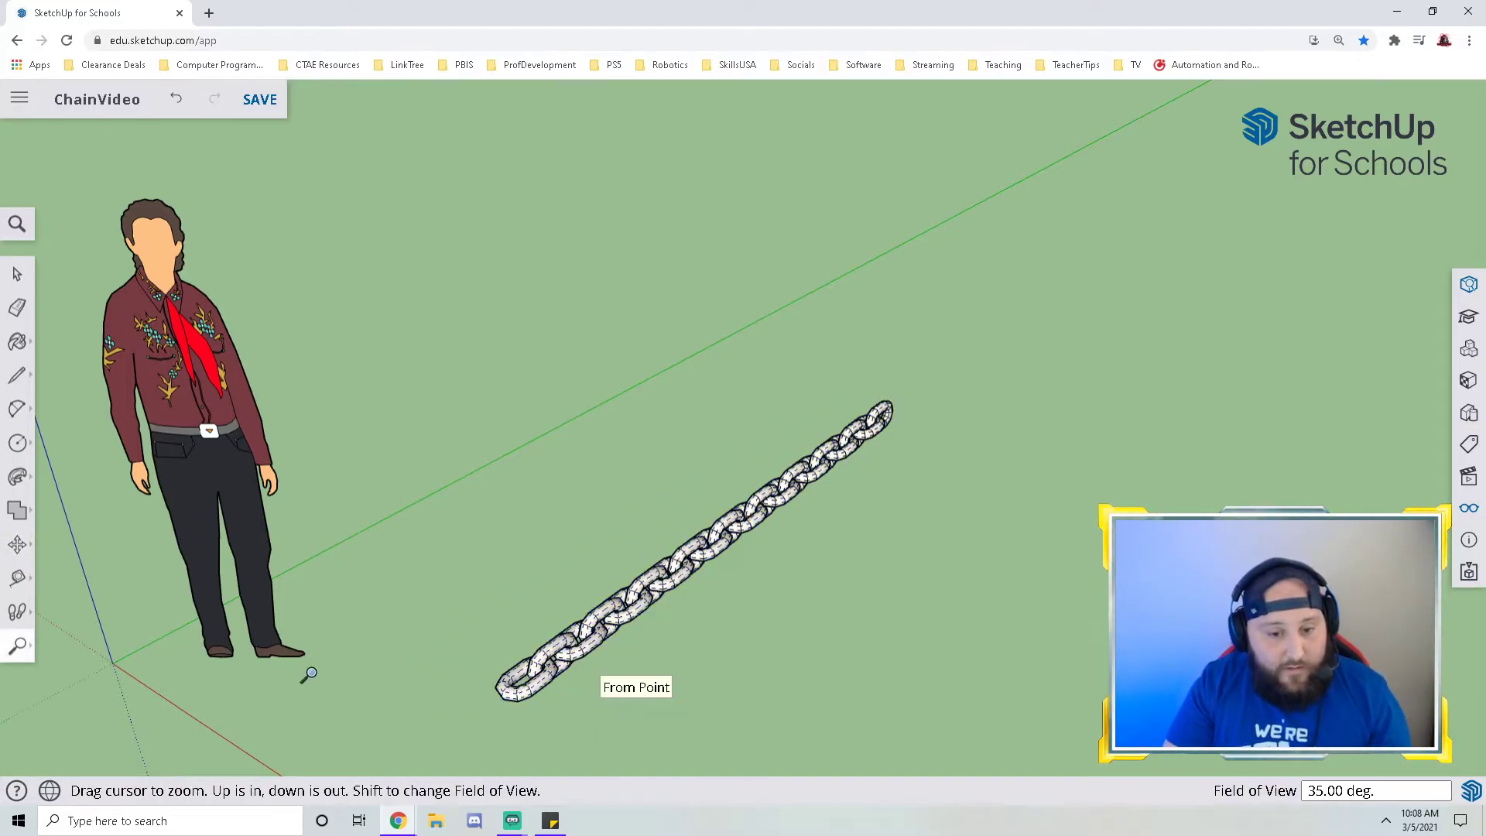
pyautogui.hotkey('ctrl', 'z')
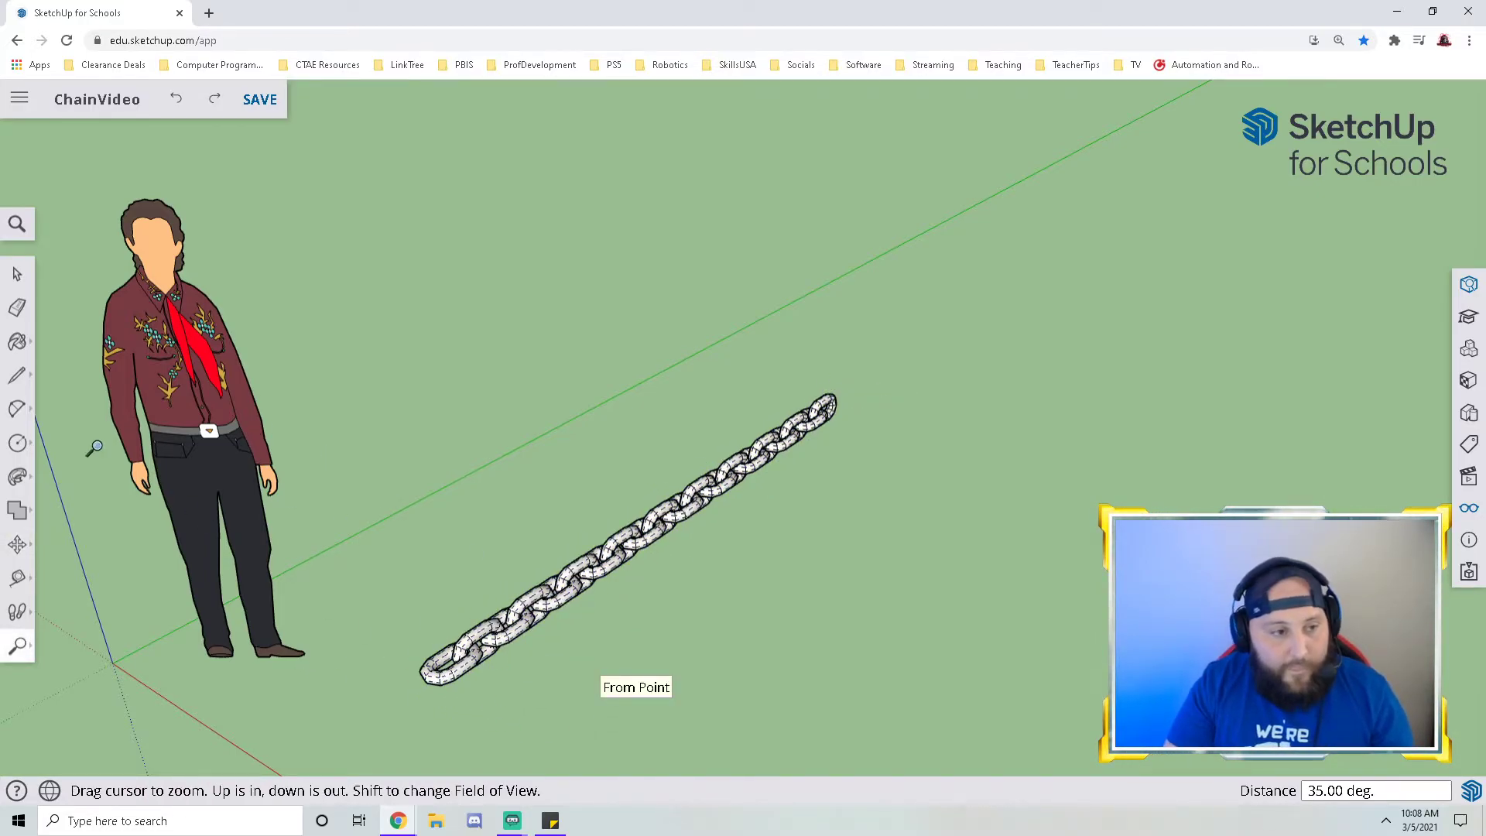
# - Place a copy of the grouped chain beside the original, about 2' 5/16" away, and deselect it
pyautogui.click(17, 274)
pyautogui.click(628, 559)
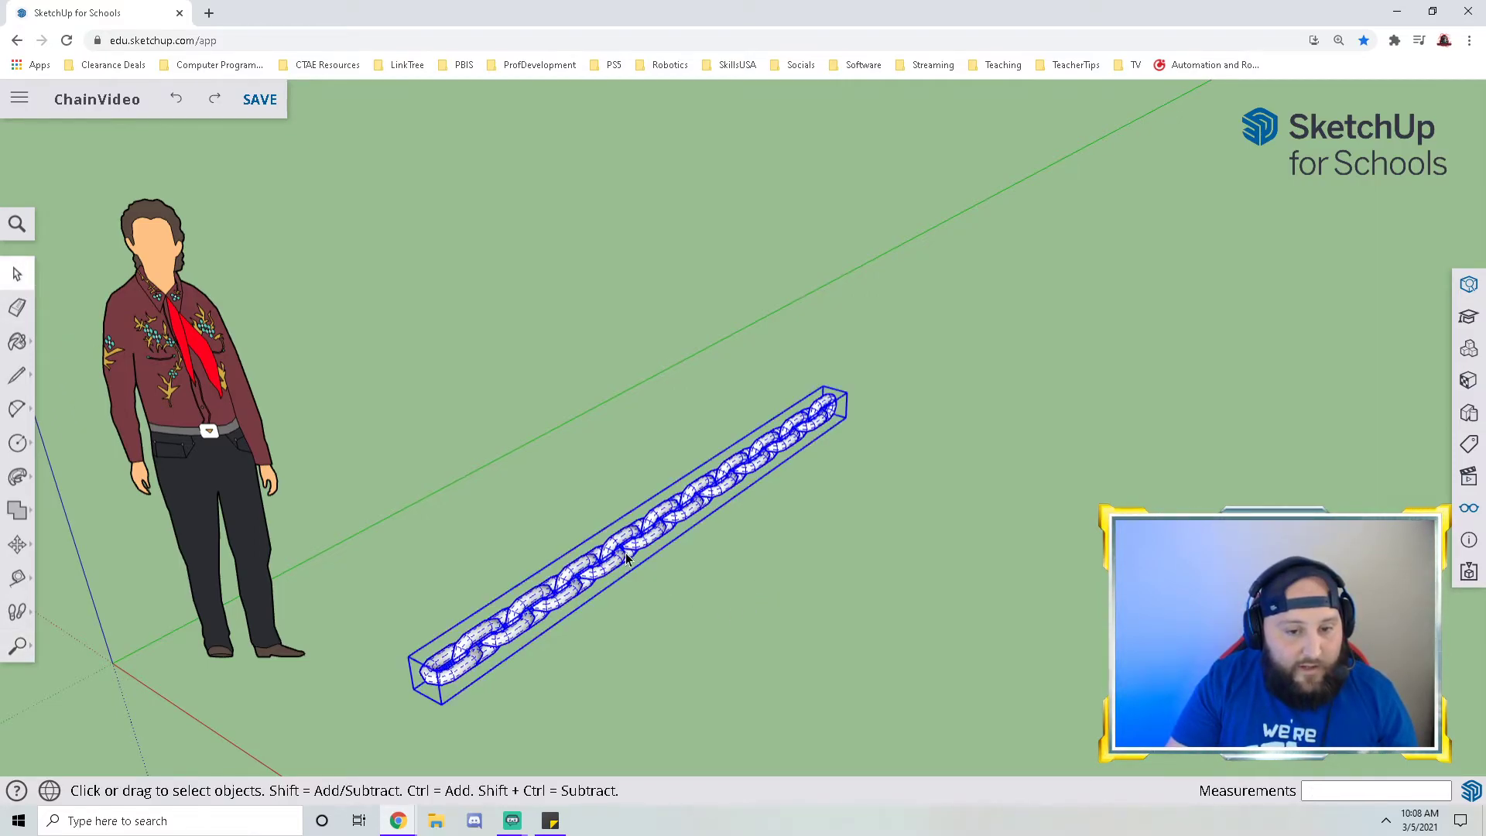
pyautogui.click(17, 544)
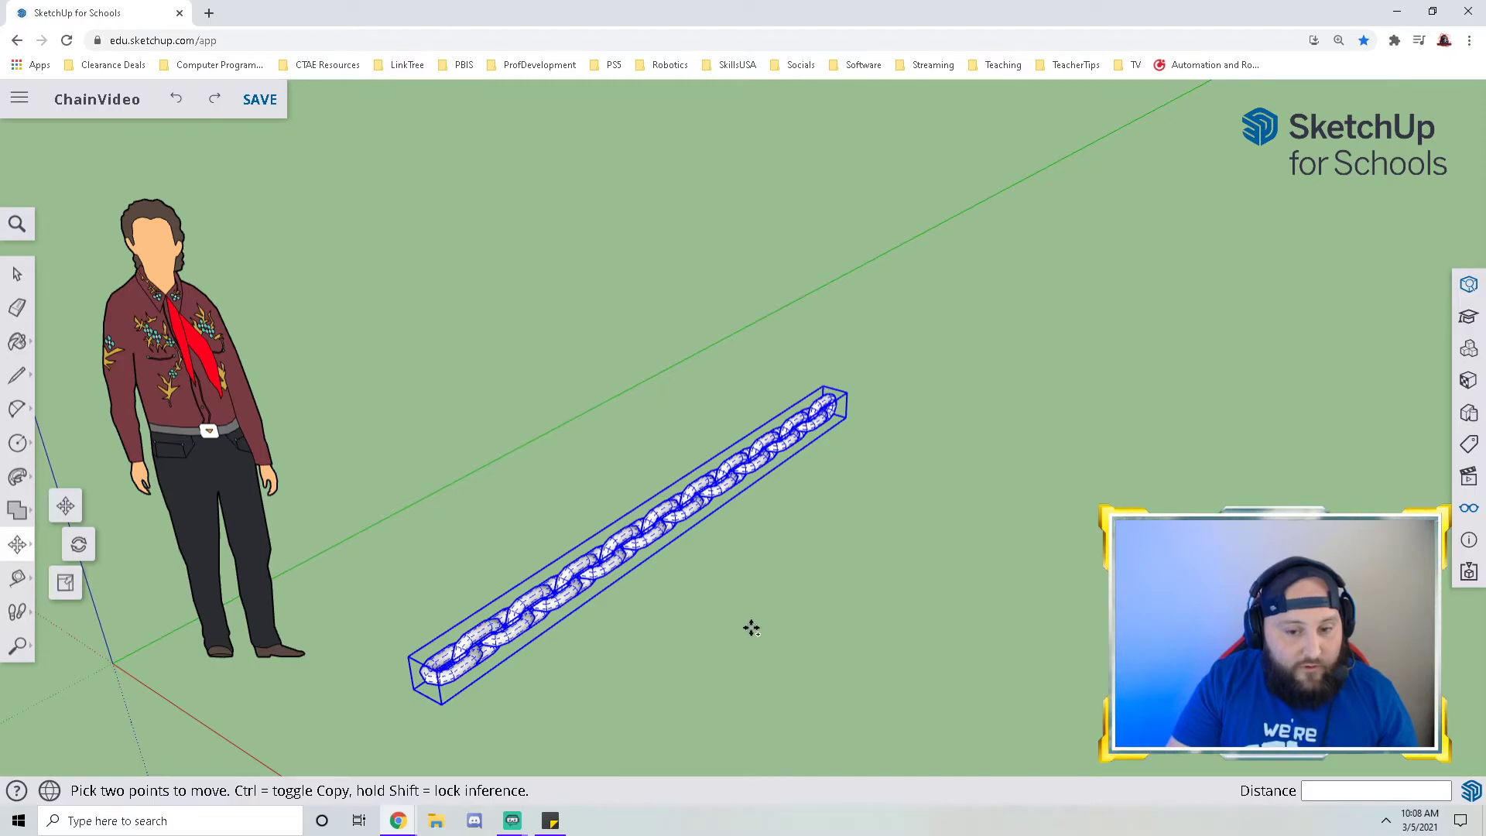
pyautogui.press('ctrl')
pyautogui.click(481, 649)
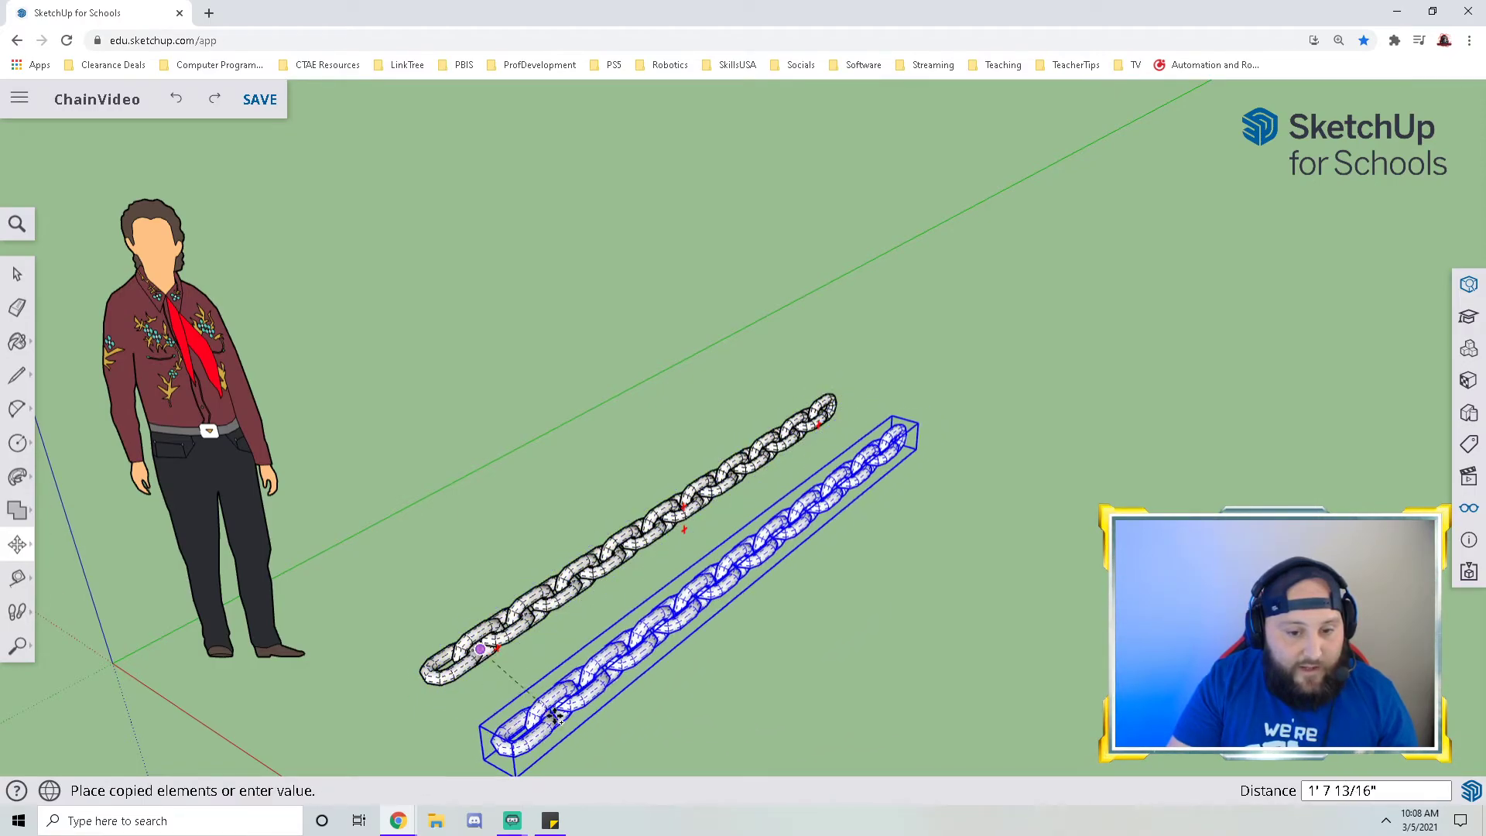
pyautogui.click(606, 717)
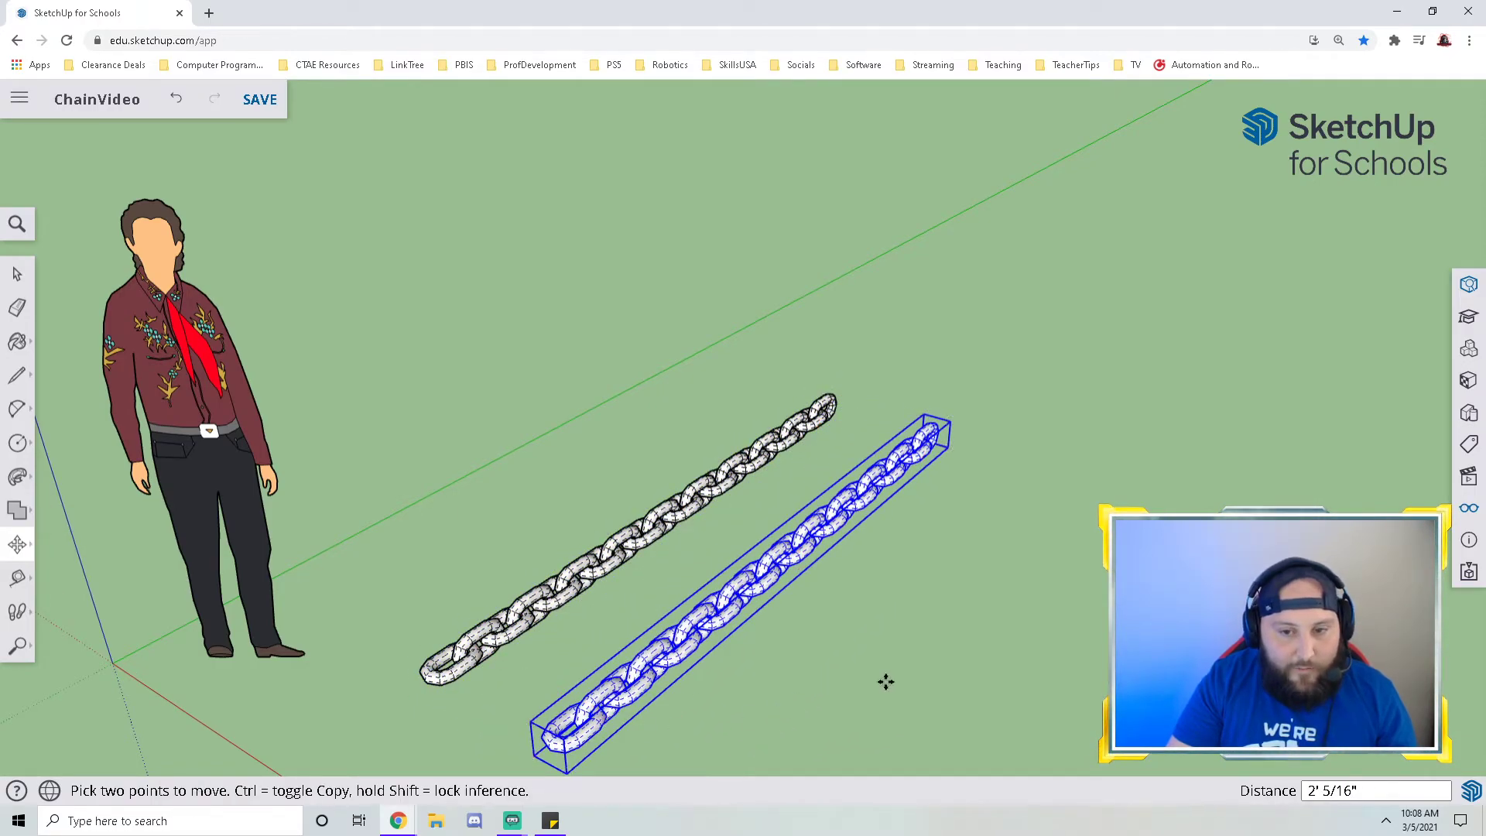
pyautogui.moveTo(904, 667); pyautogui.dragTo(871, 511, button='middle')
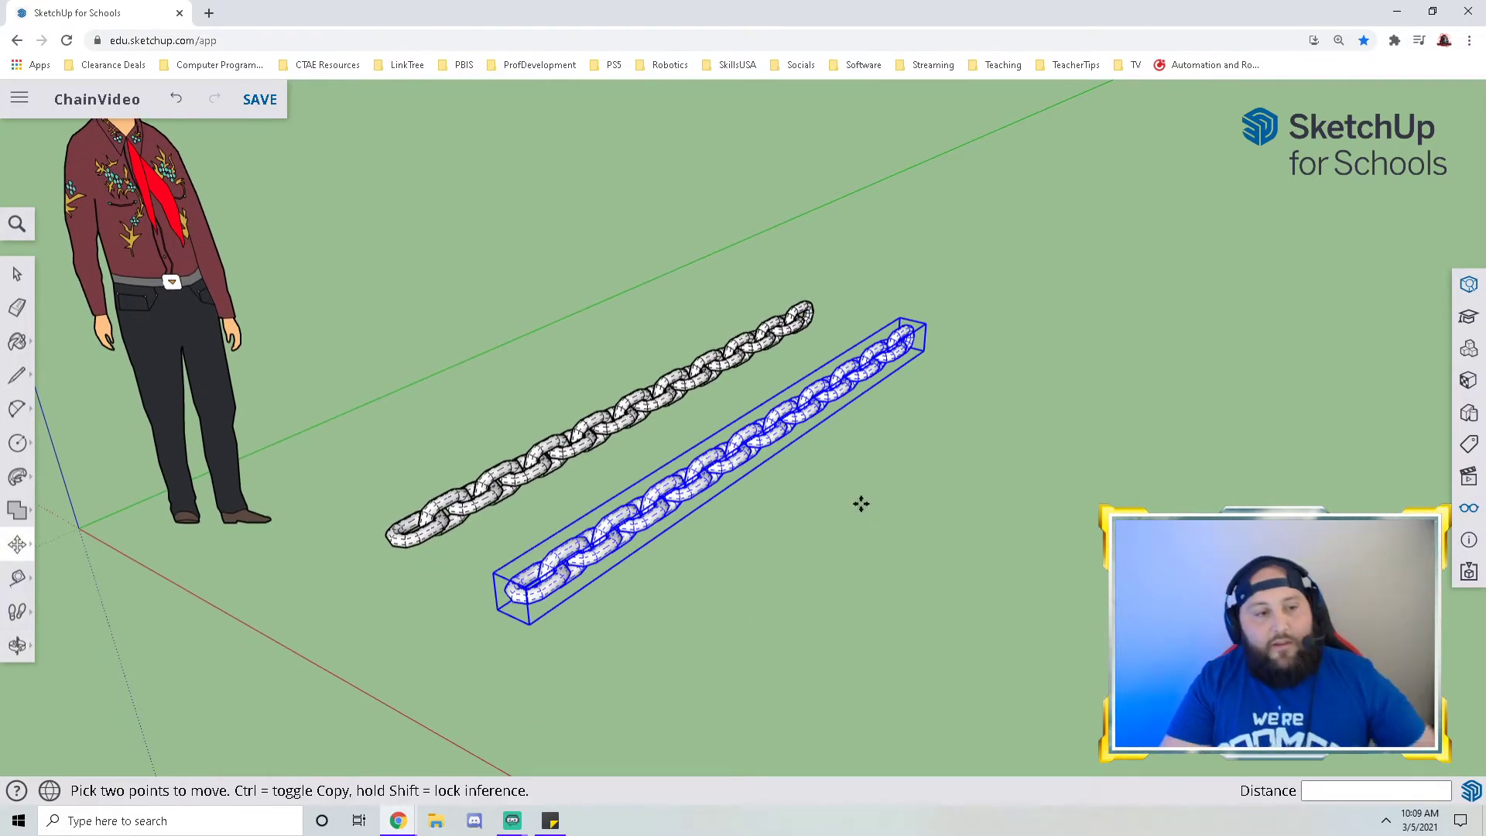
pyautogui.click(18, 278)
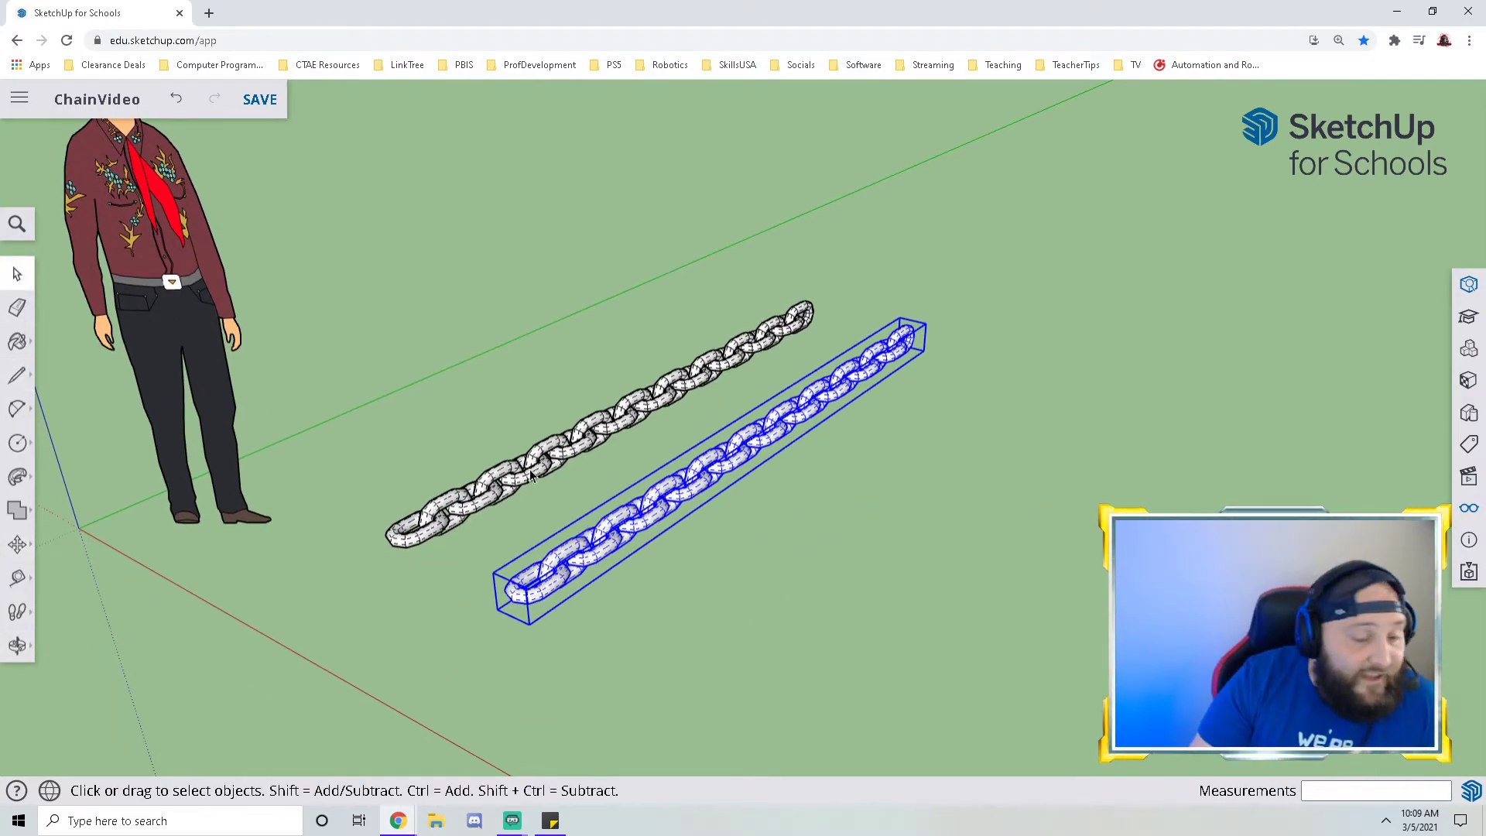
pyautogui.click(892, 505)
pyautogui.moveTo(892, 505); pyautogui.dragTo(824, 457, button='middle')
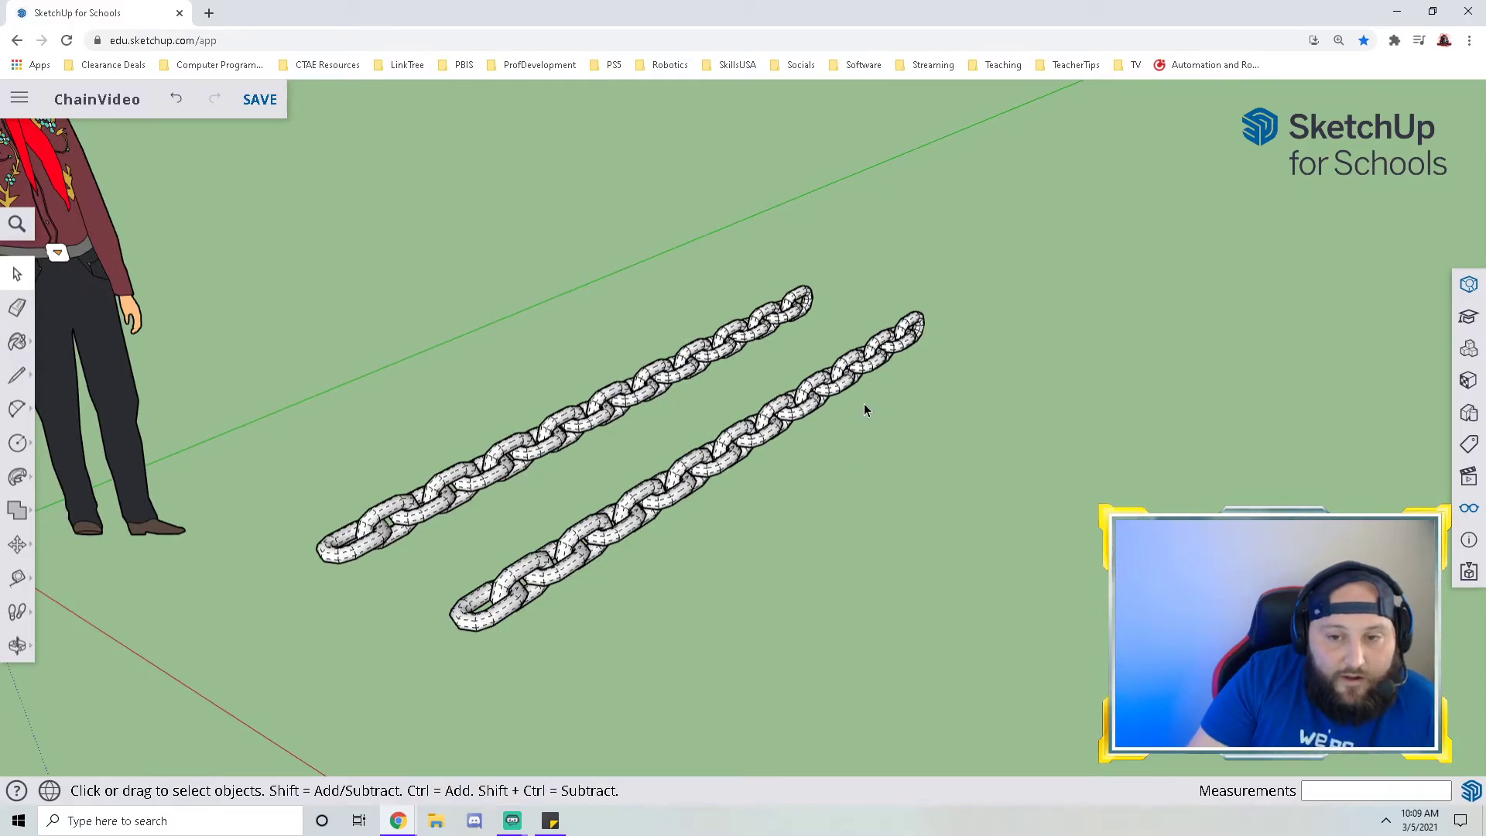
# - Try scaling the copied chain uniformly to about 0.43 and undo the scaling
pyautogui.click(864, 368)
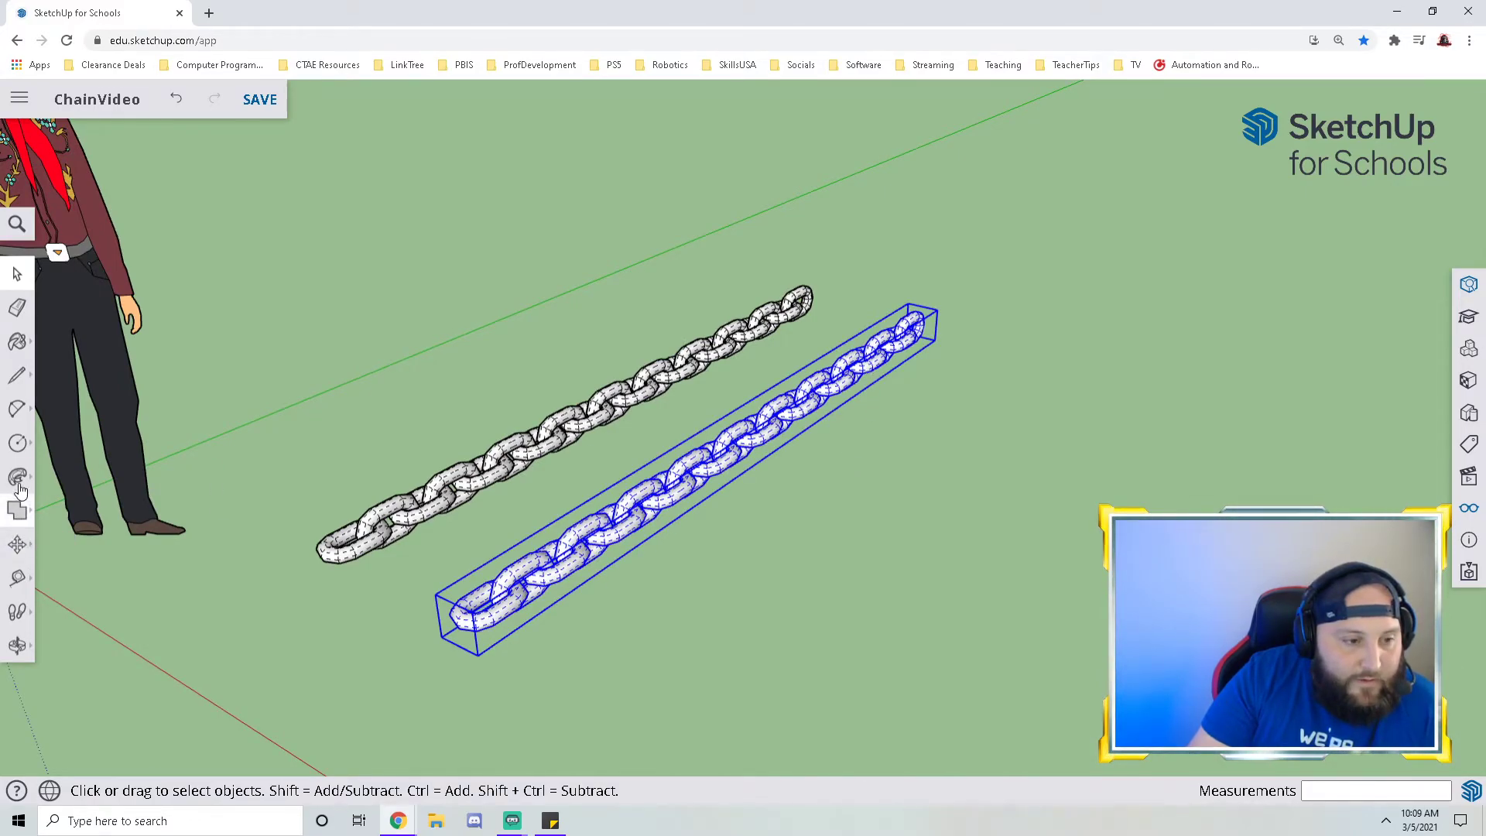
pyautogui.click(19, 546)
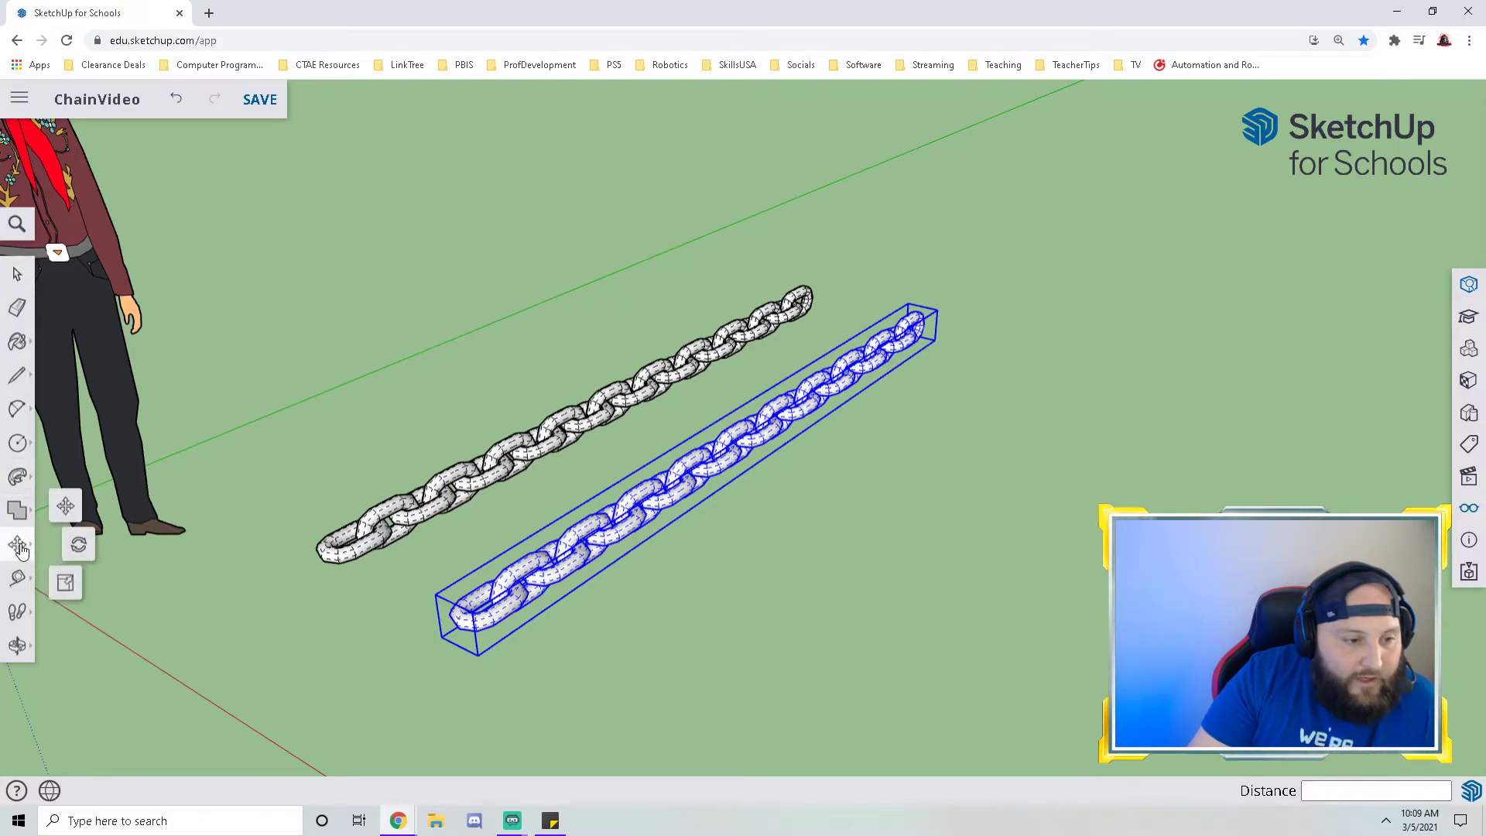
pyautogui.click(72, 590)
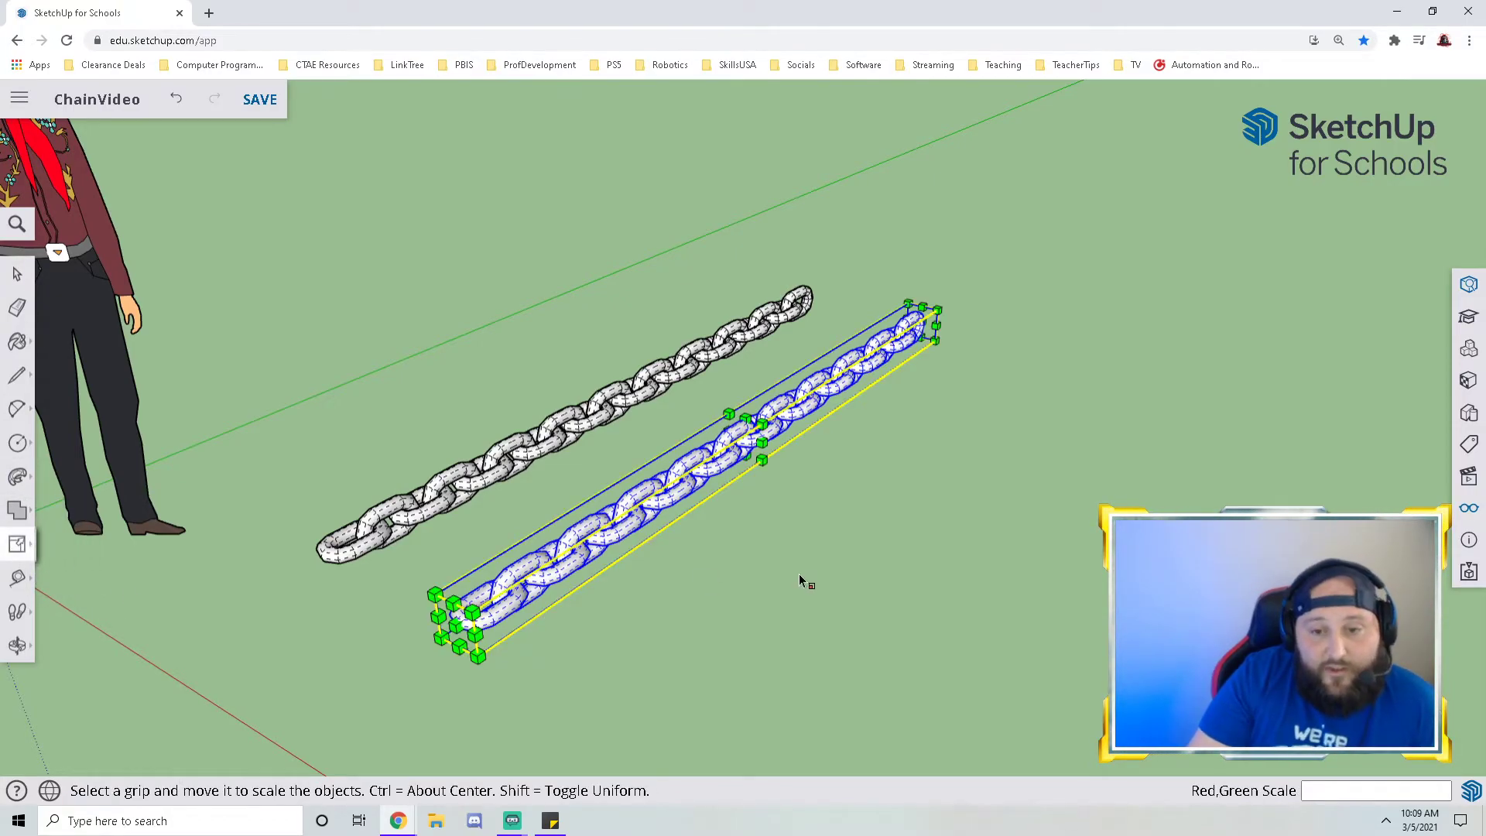
pyautogui.moveTo(938, 309); pyautogui.dragTo(705, 460)
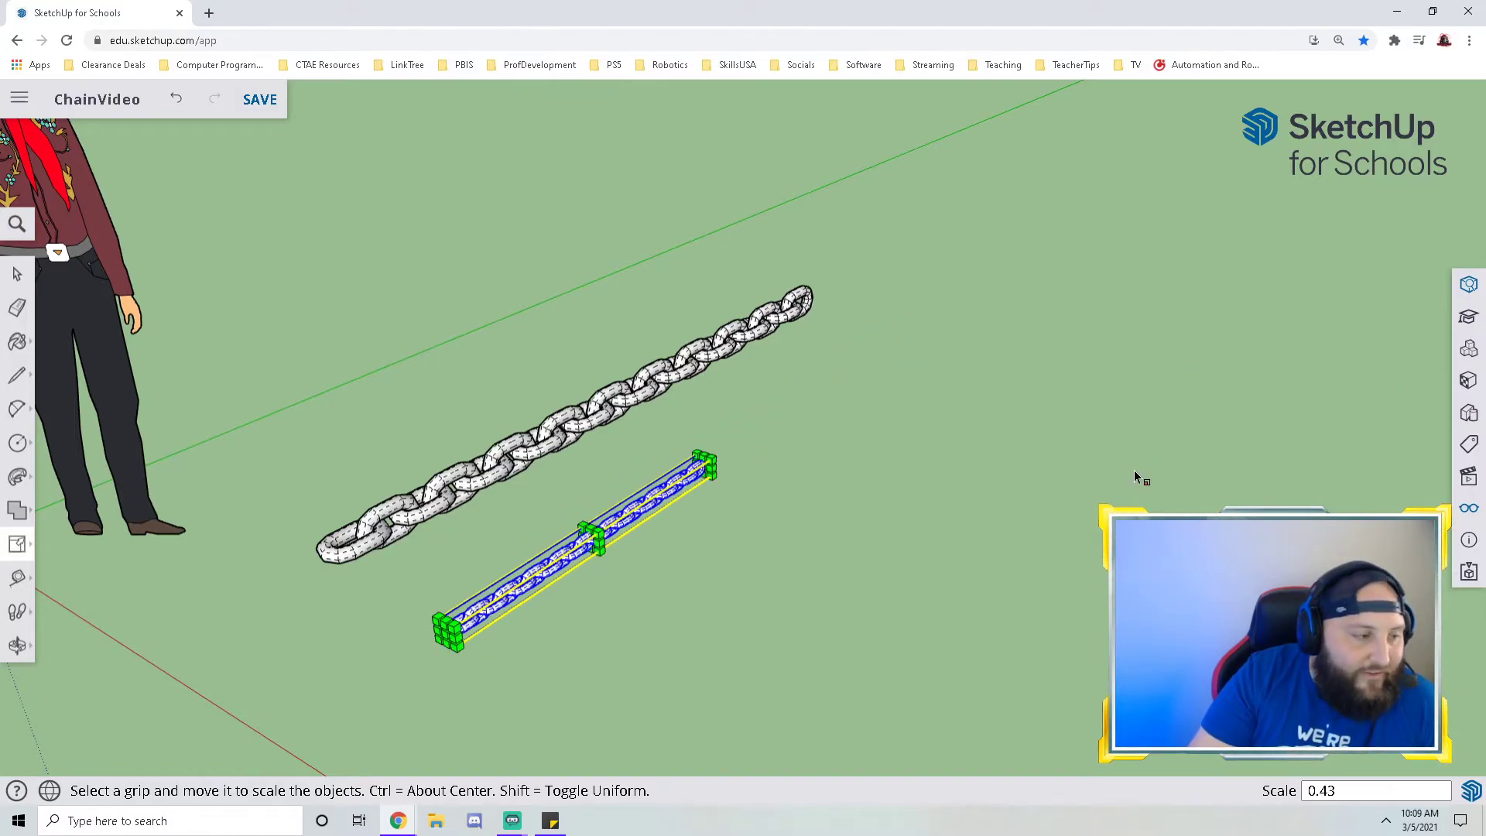
pyautogui.hotkey('ctrl', 'z')
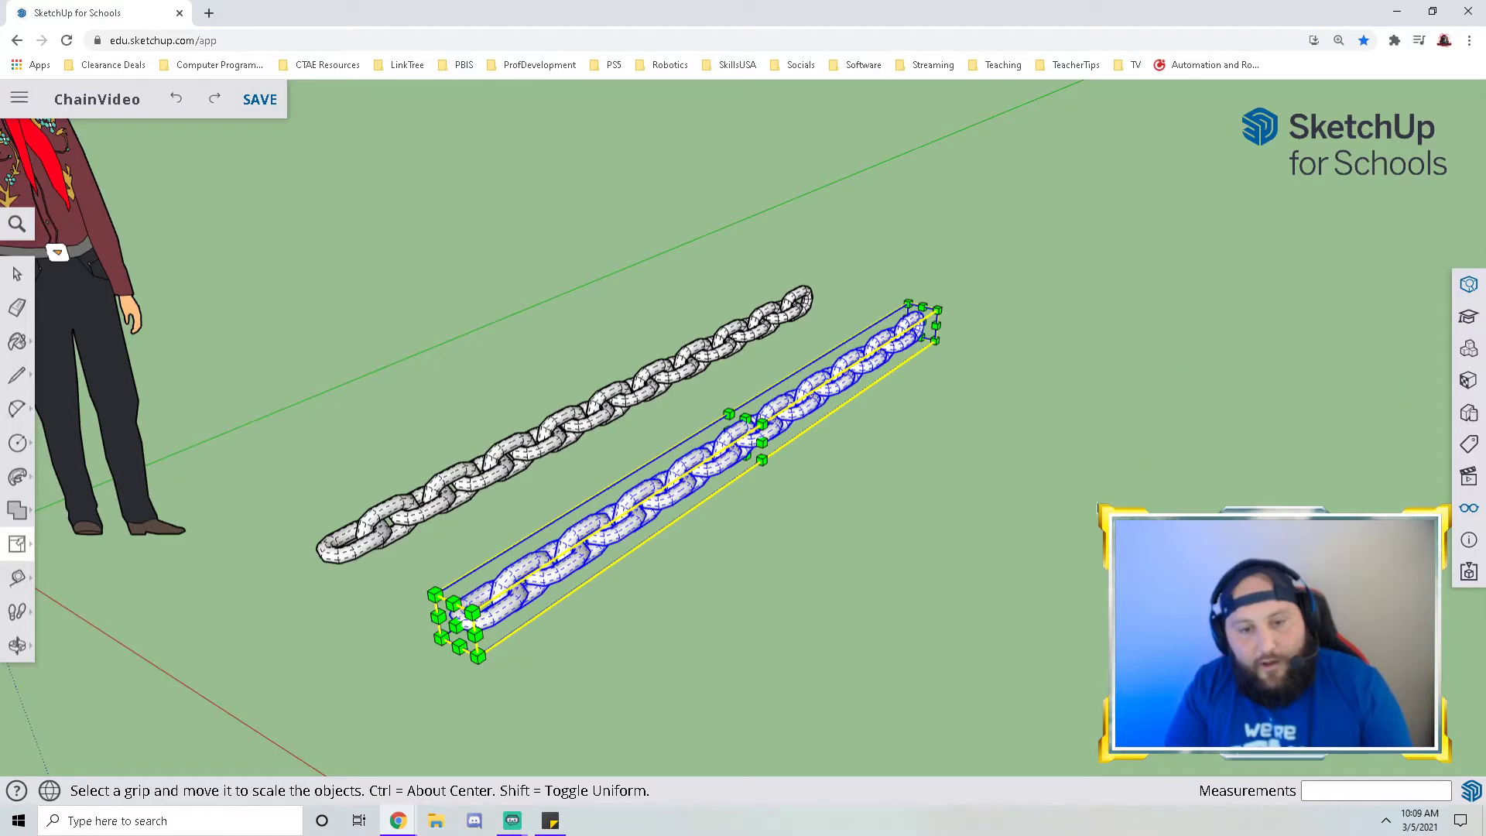
# - Open the copied chain's group for editing
pyautogui.click(17, 275)
pyautogui.click(701, 588)
pyautogui.moveTo(683, 587); pyautogui.dragTo(681, 635, button='middle')
pyautogui.click(590, 545)
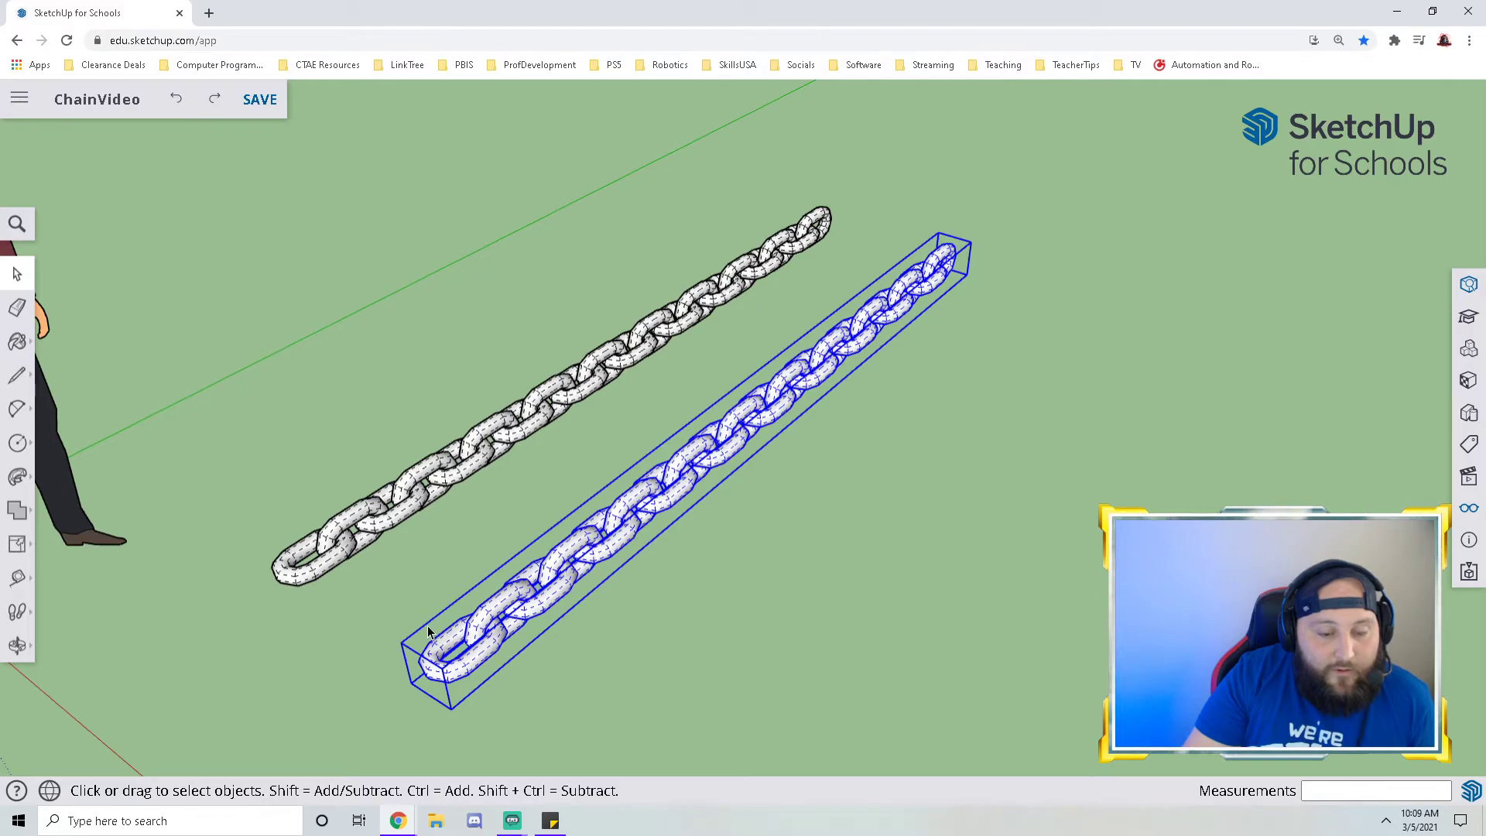
pyautogui.click(541, 700)
pyautogui.click(478, 641)
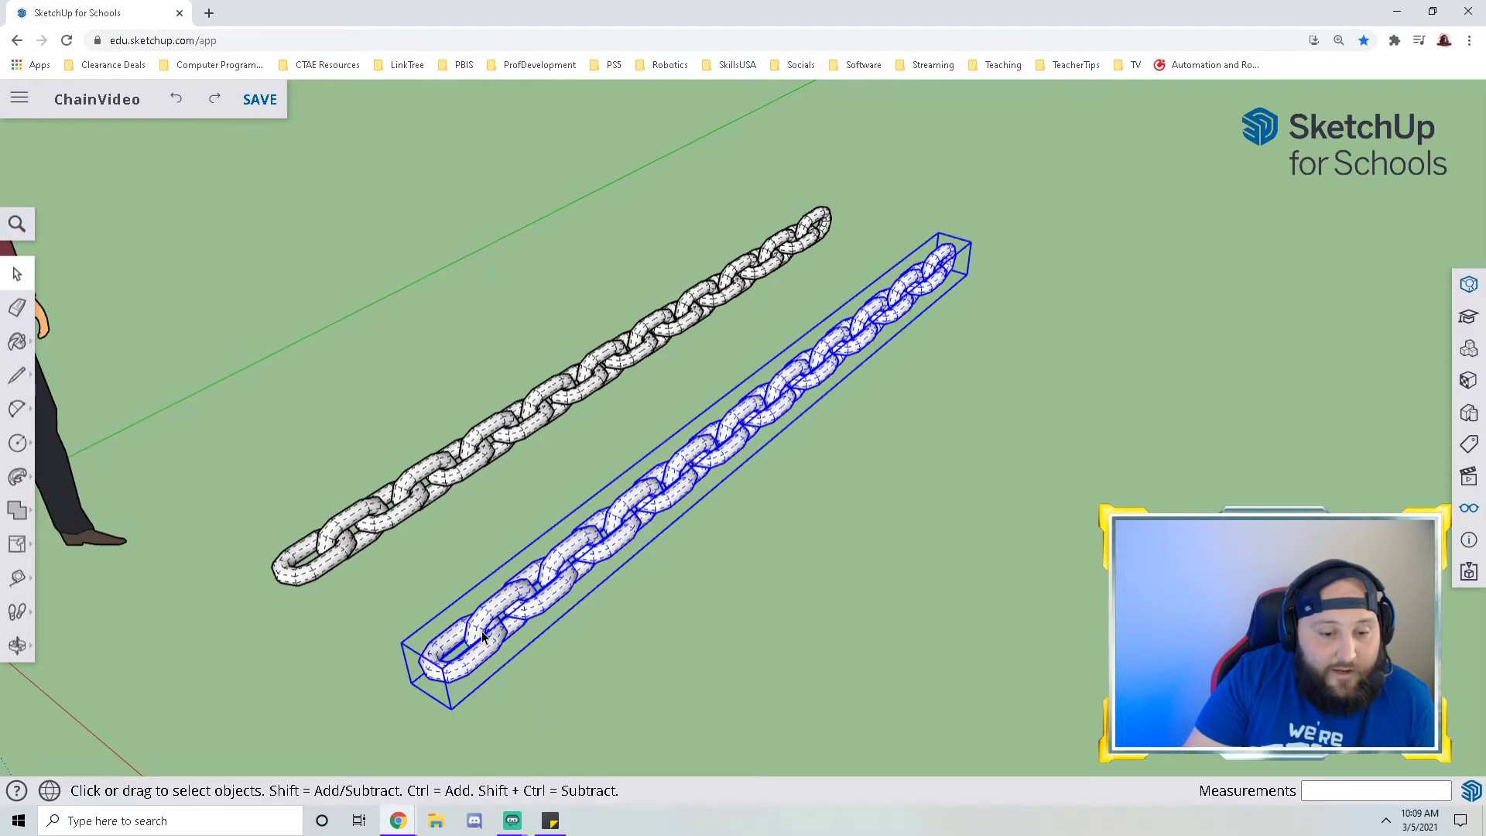
pyautogui.doubleClick(482, 630)
# - Select individual links inside the copied chain's group one after another, from the near end to the far end
pyautogui.moveTo(482, 630); pyautogui.dragTo(467, 656, button='middle')
pyautogui.click(467, 656)
pyautogui.click(529, 601)
pyautogui.click(595, 529)
pyautogui.click(682, 484)
pyautogui.click(747, 437)
pyautogui.click(805, 382)
pyautogui.click(904, 282)
pyautogui.click(972, 250)
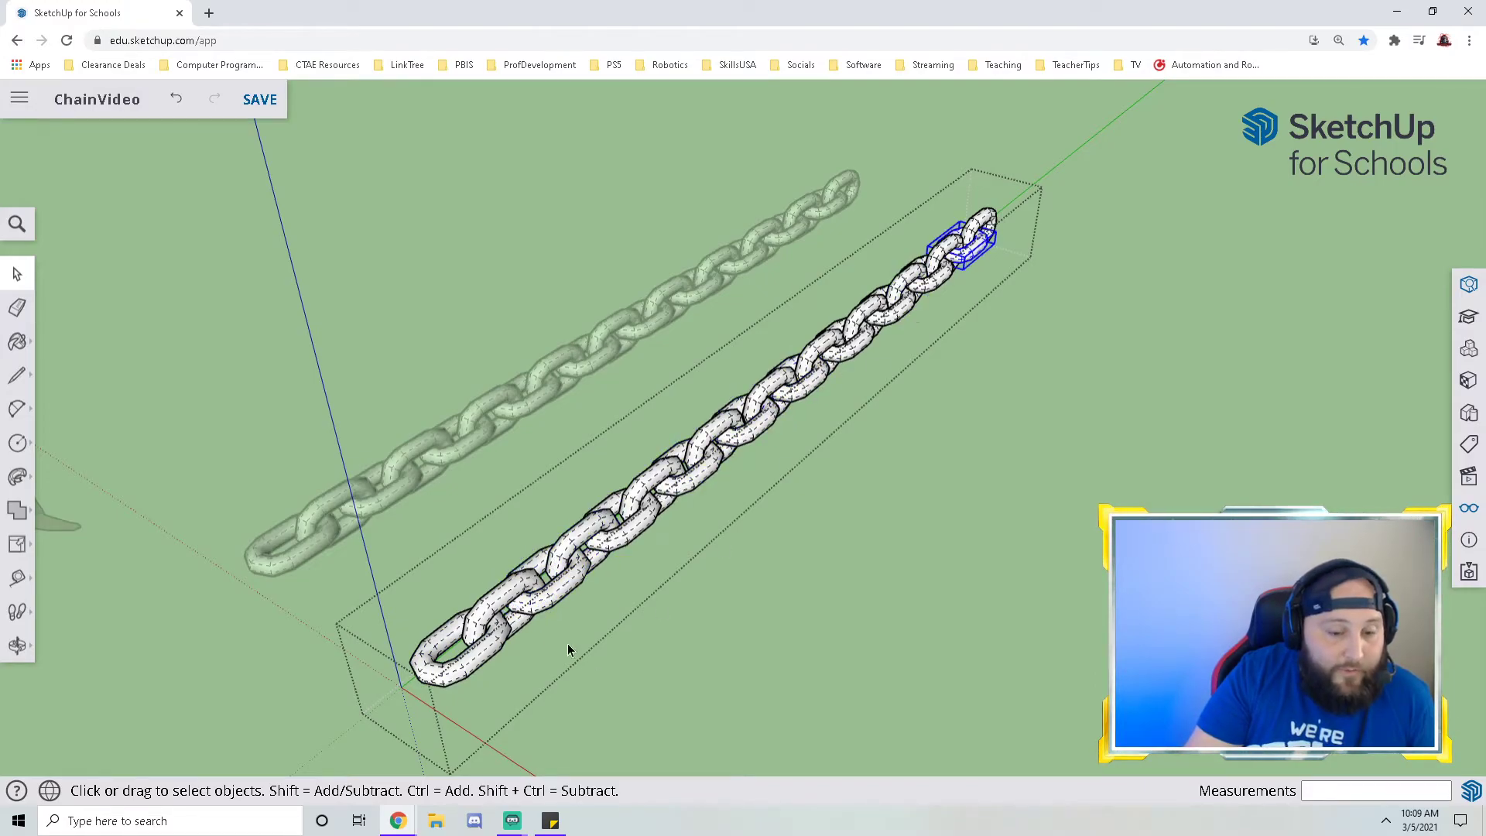
# - Open the nearest link of the copied chain for editing and draw a vertical line upward from its inner side
pyautogui.doubleClick(435, 677)
pyautogui.scroll(6, 433, 666)
pyautogui.moveTo(435, 663); pyautogui.dragTo(913, 511, button='middle')
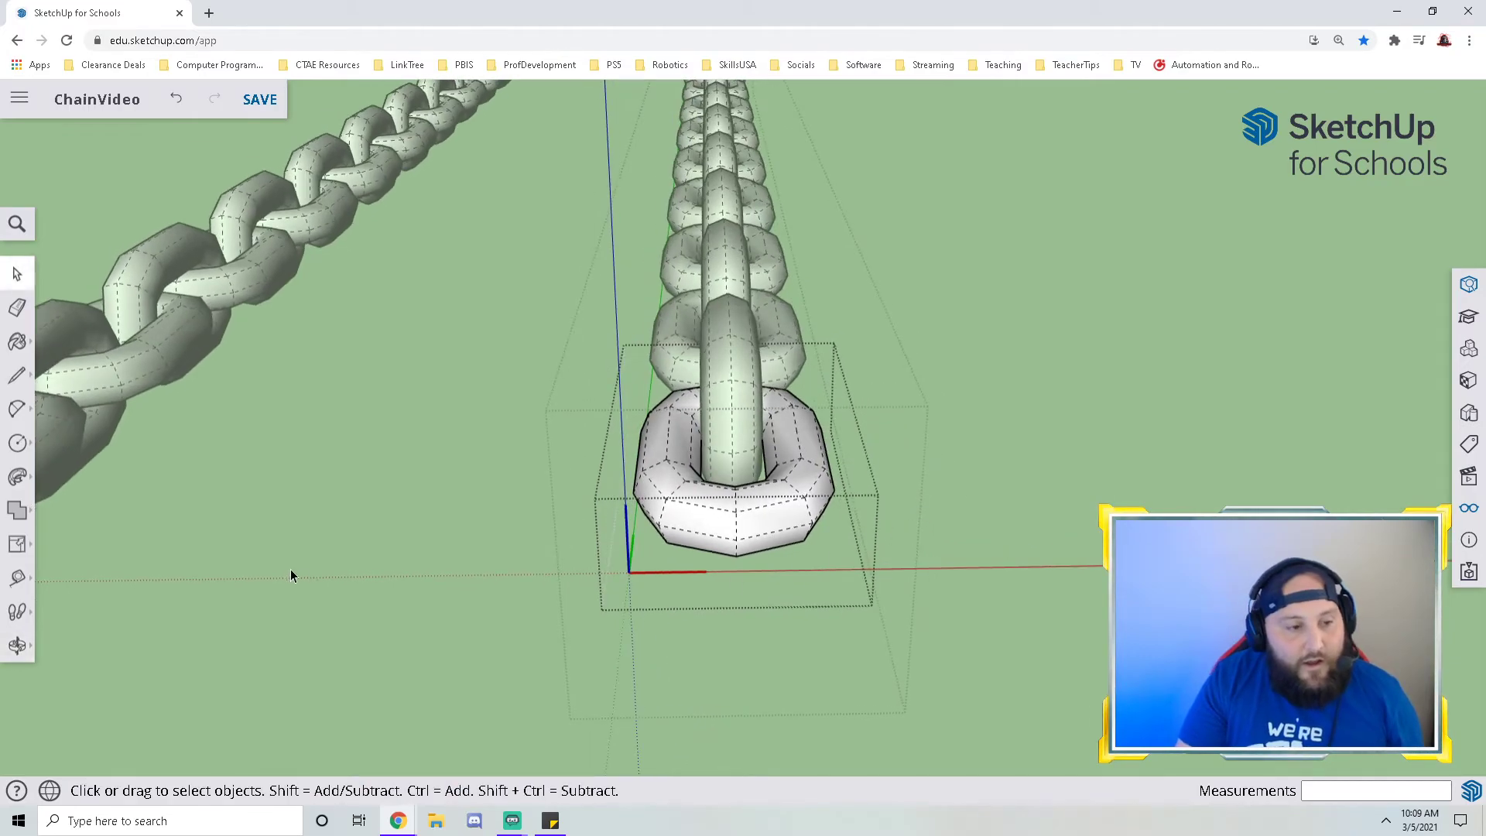
pyautogui.click(17, 375)
pyautogui.scroll(3, 716, 455)
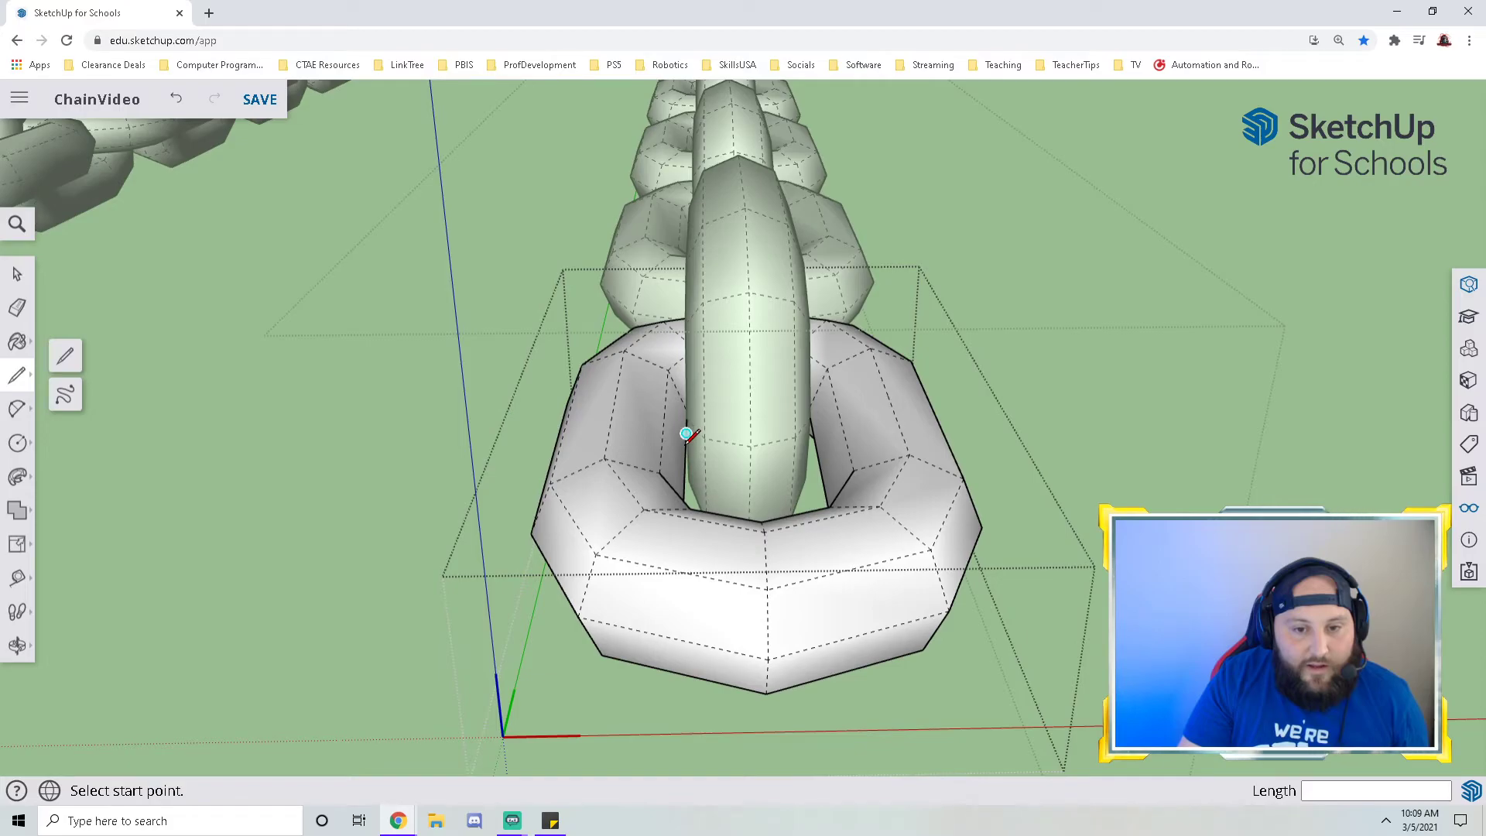
pyautogui.click(686, 433)
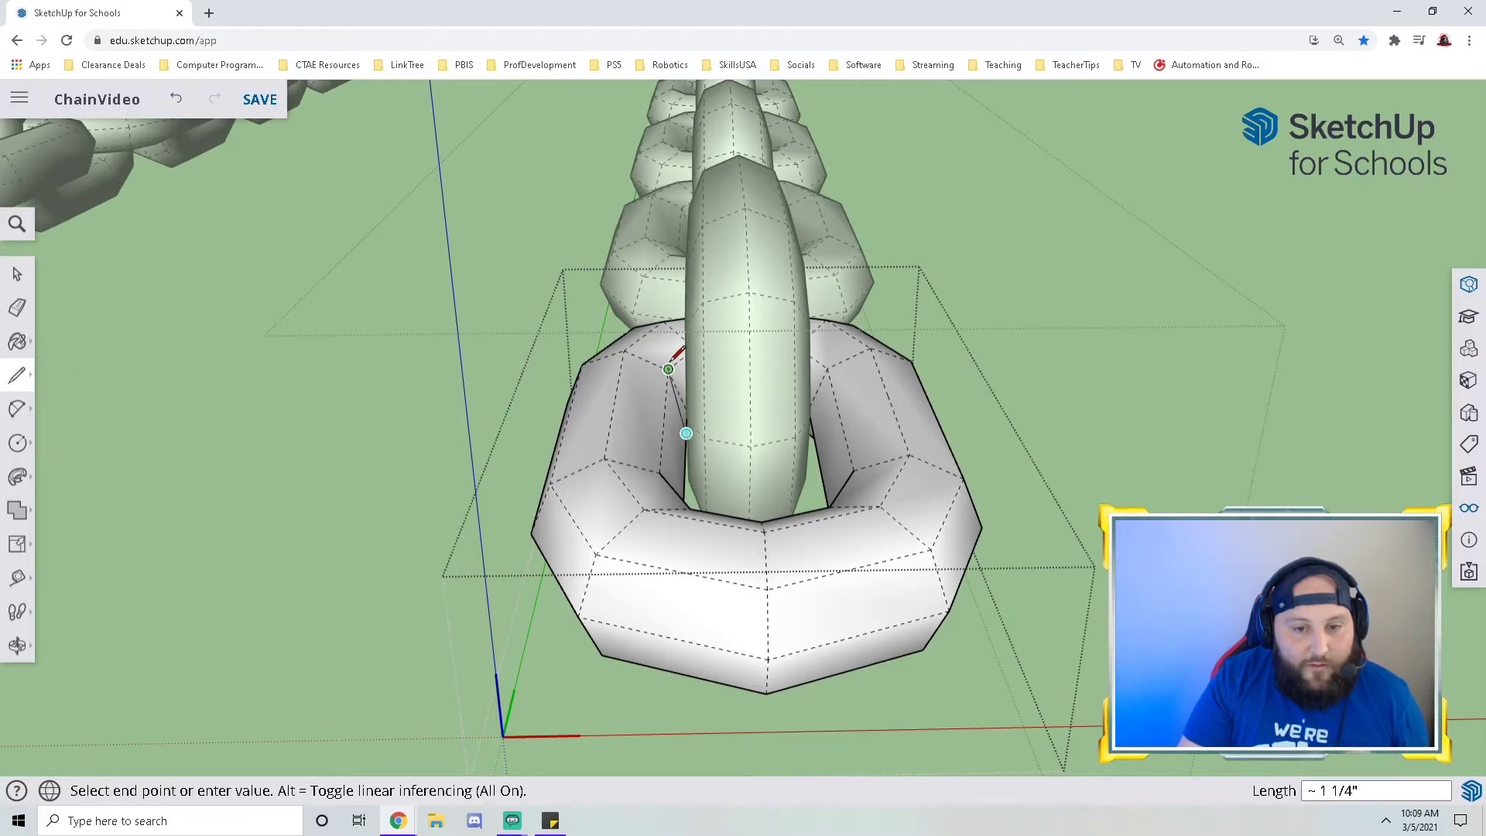
pyautogui.click(676, 209)
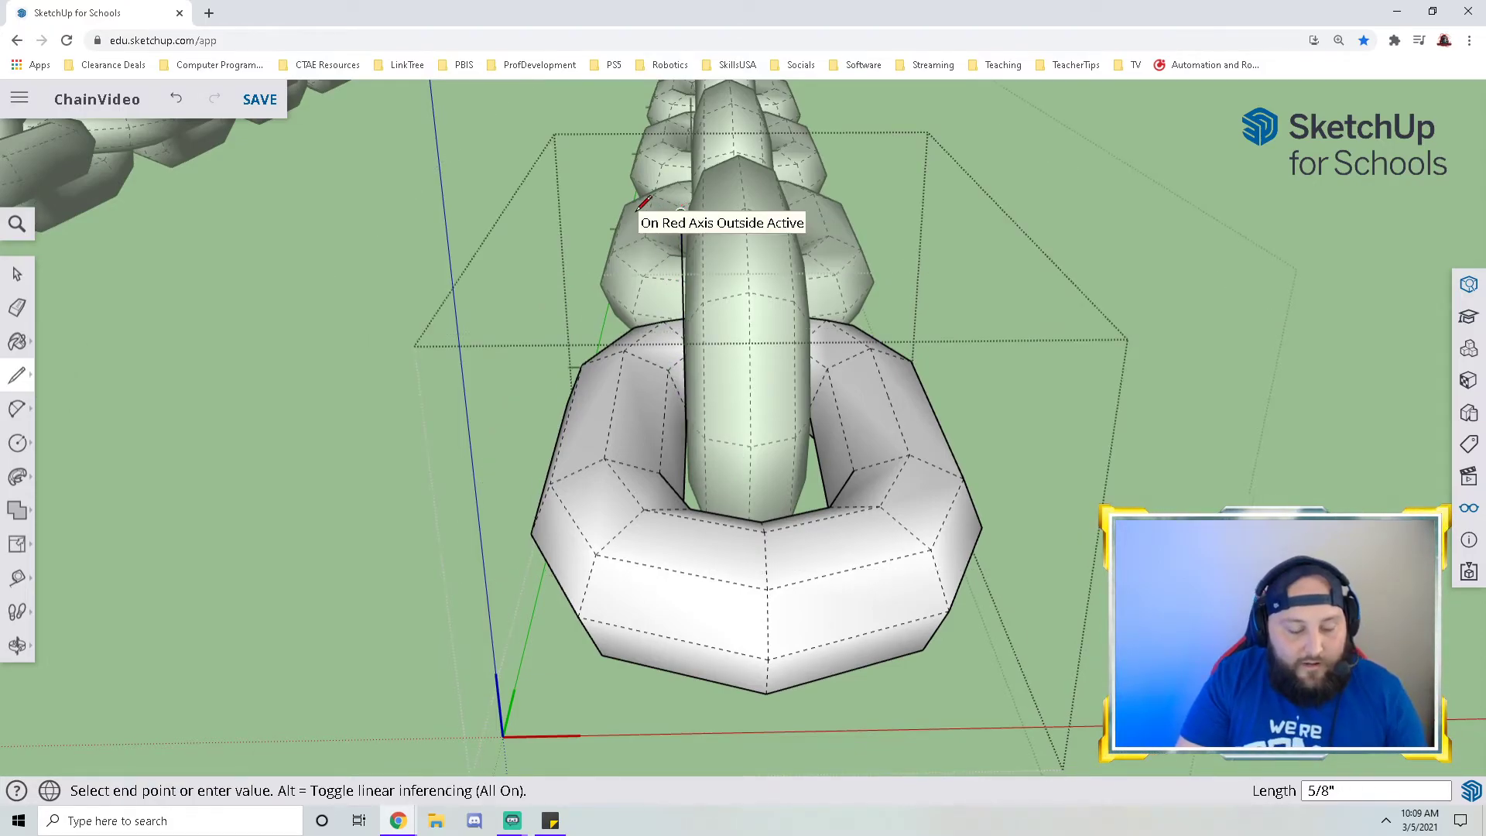
pyautogui.press('Escape')
# - Draw a second vertical line upward from the outer side of the same link
pyautogui.moveTo(550, 483); pyautogui.dragTo(470, 507, button='middle')
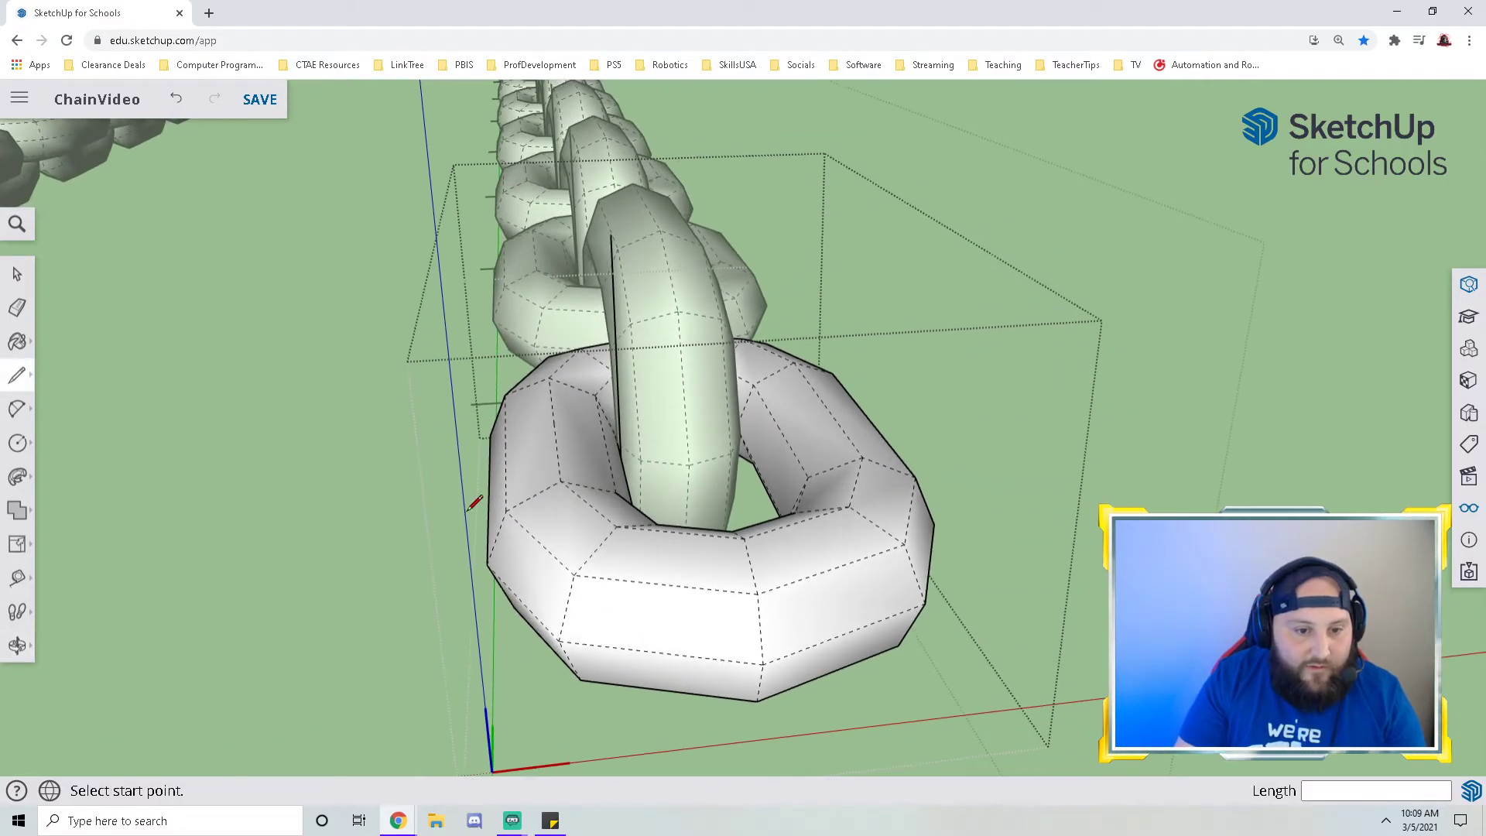
pyautogui.click(490, 462)
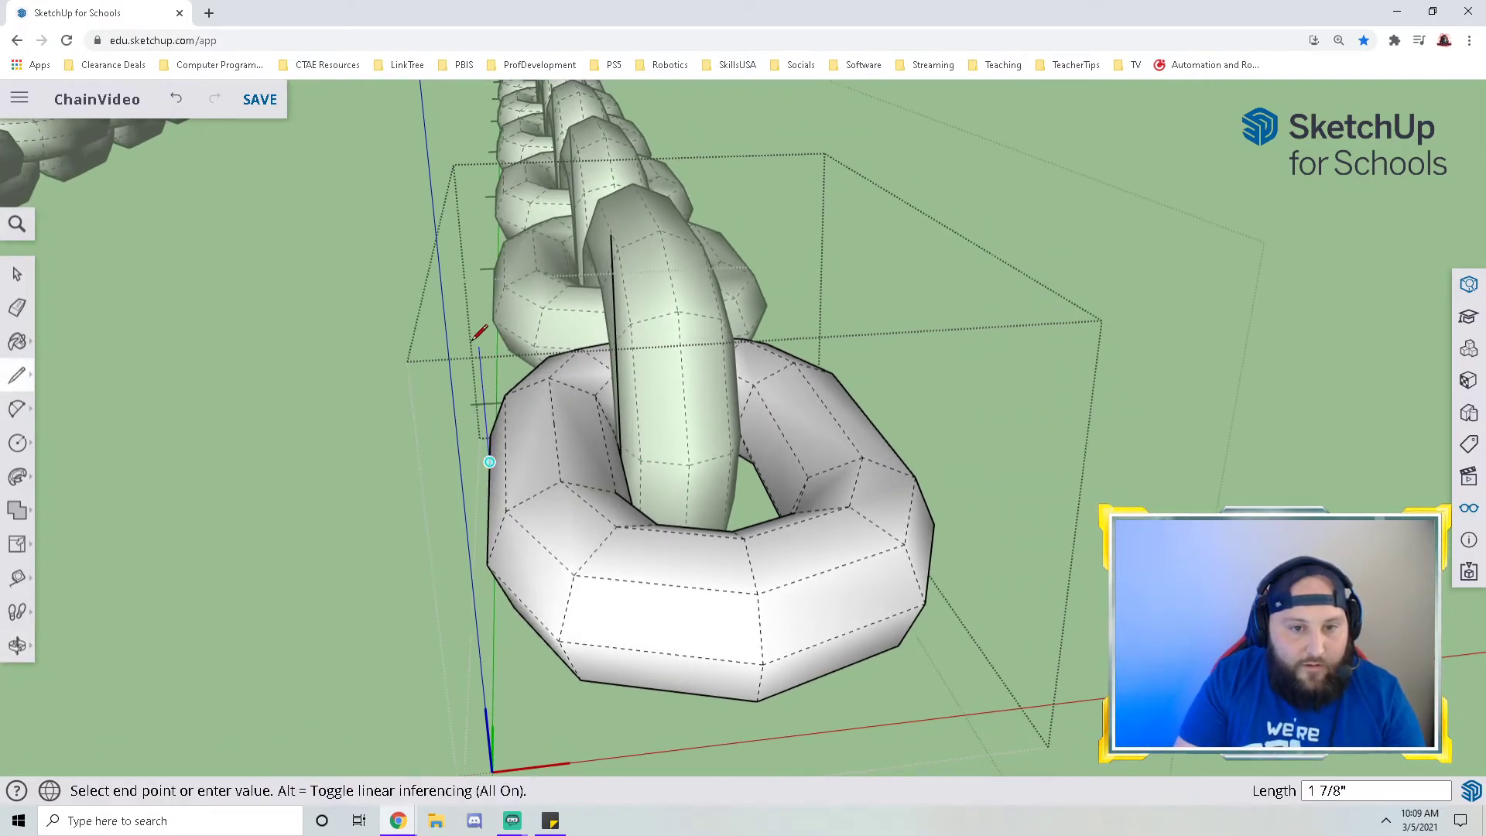
pyautogui.click(470, 253)
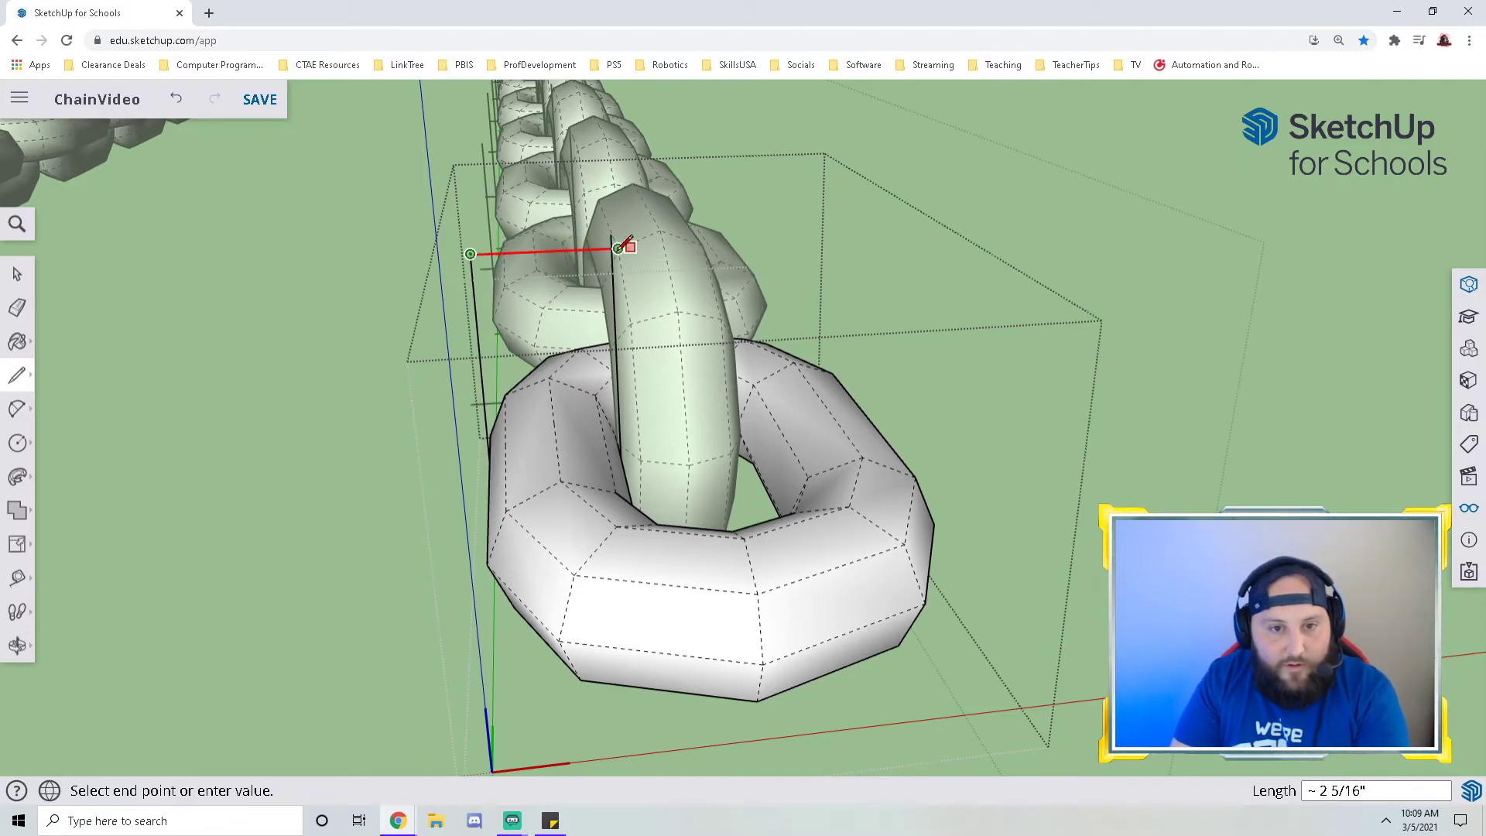
pyautogui.moveTo(611, 242); pyautogui.dragTo(775, 230, button='middle')
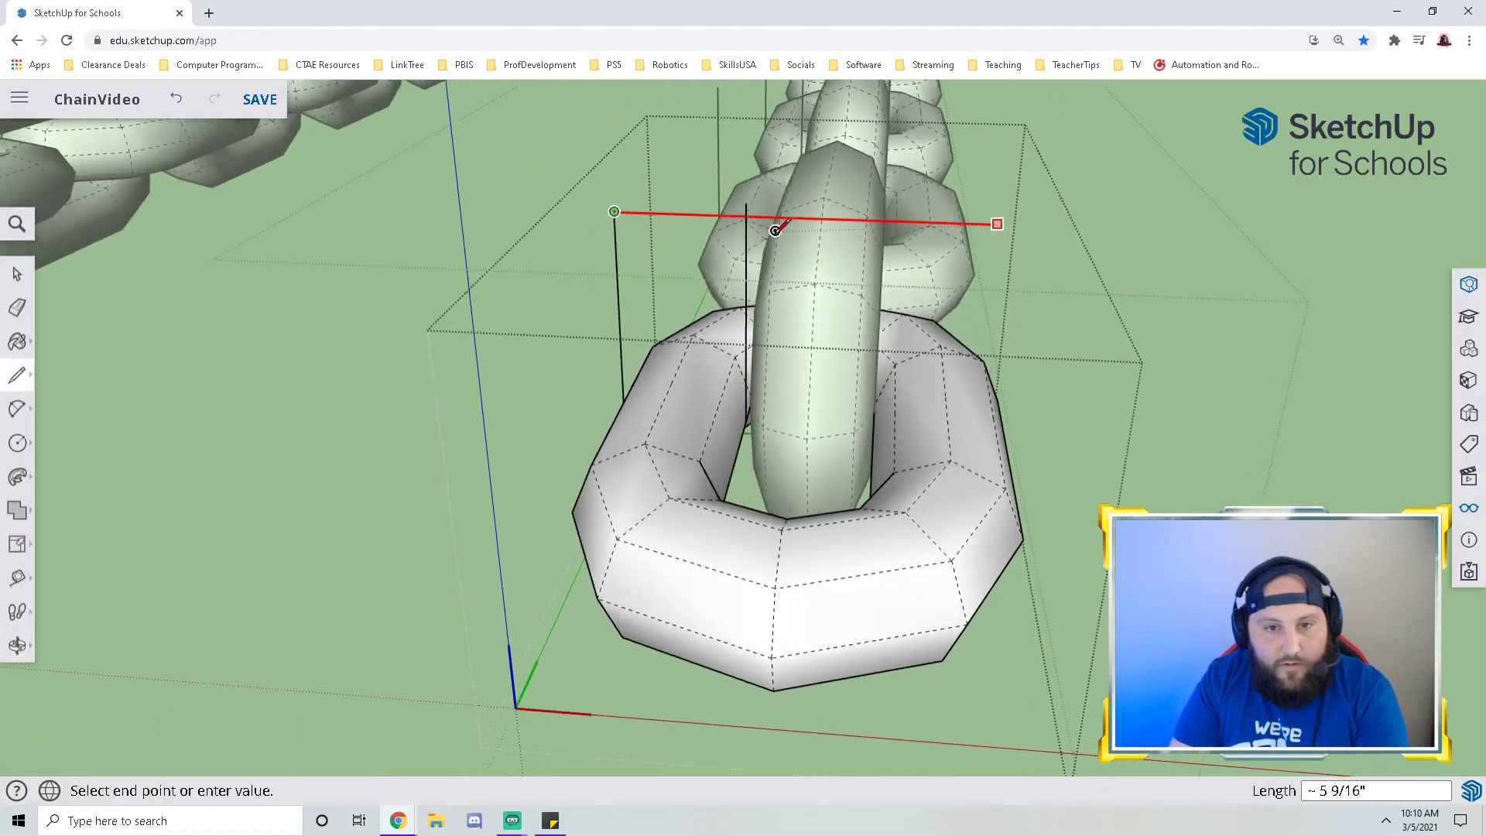
pyautogui.press('Escape')
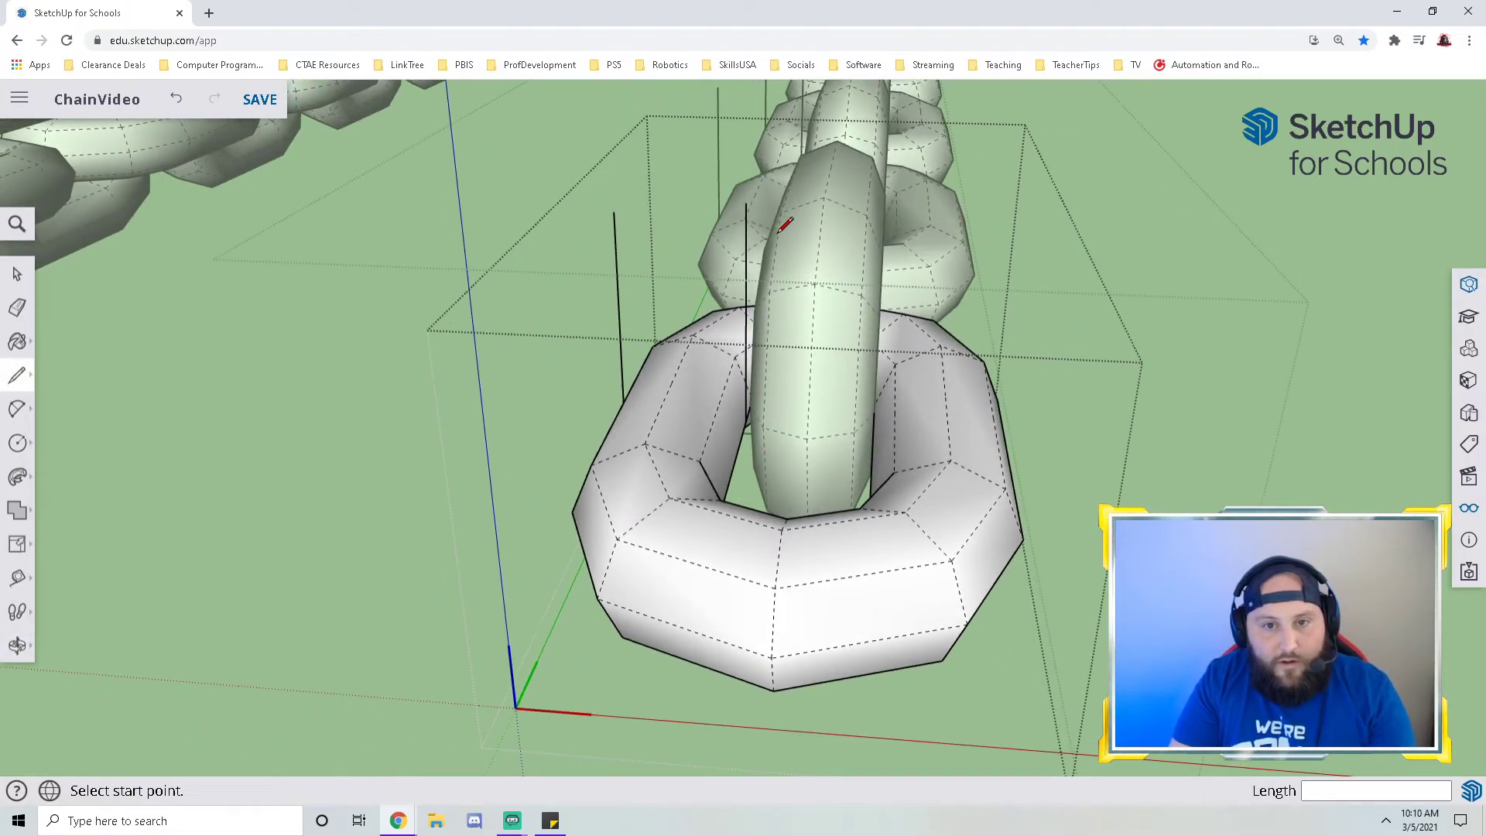
# - Try to join the tops of the two vertical lines with a connecting line and undo it
pyautogui.click(615, 211)
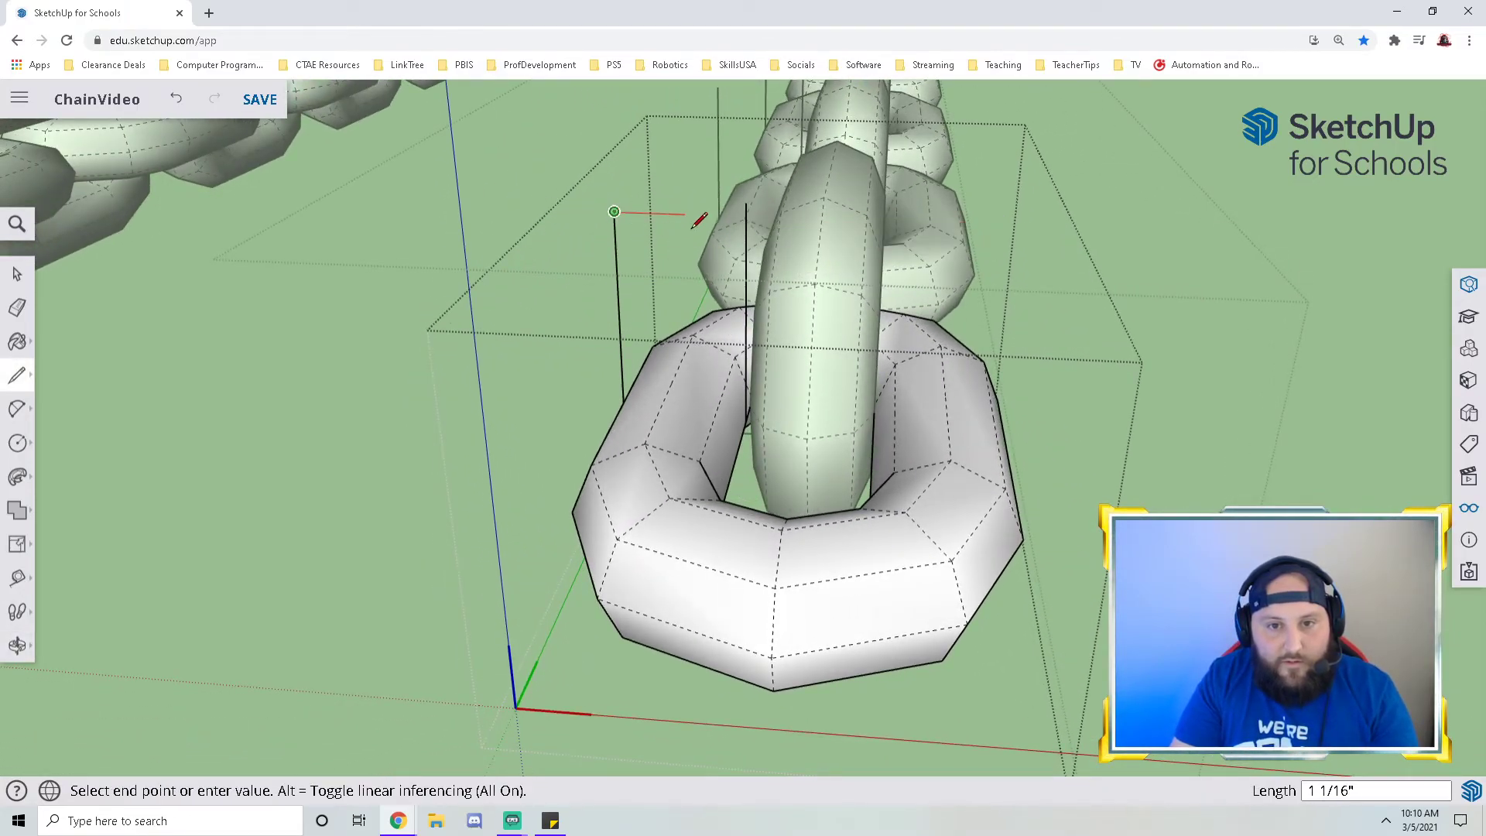
pyautogui.click(744, 219)
pyautogui.moveTo(670, 335); pyautogui.dragTo(663, 268, button='middle')
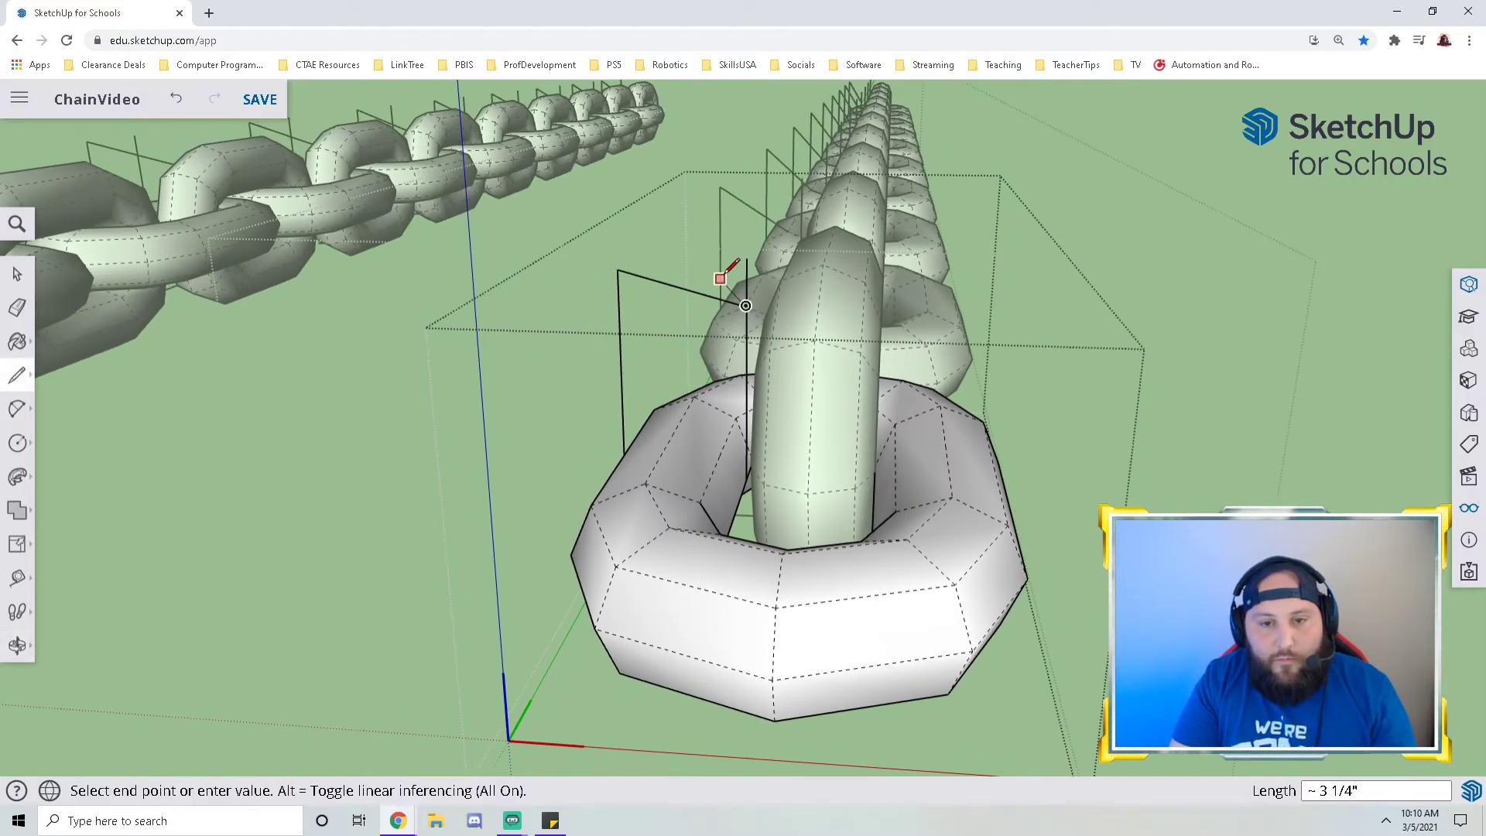
pyautogui.hotkey('ctrl', 'z')
# - Draw a line from the outer vertical line's top endpoint to the inner vertical line, seen from the side
pyautogui.click(617, 267)
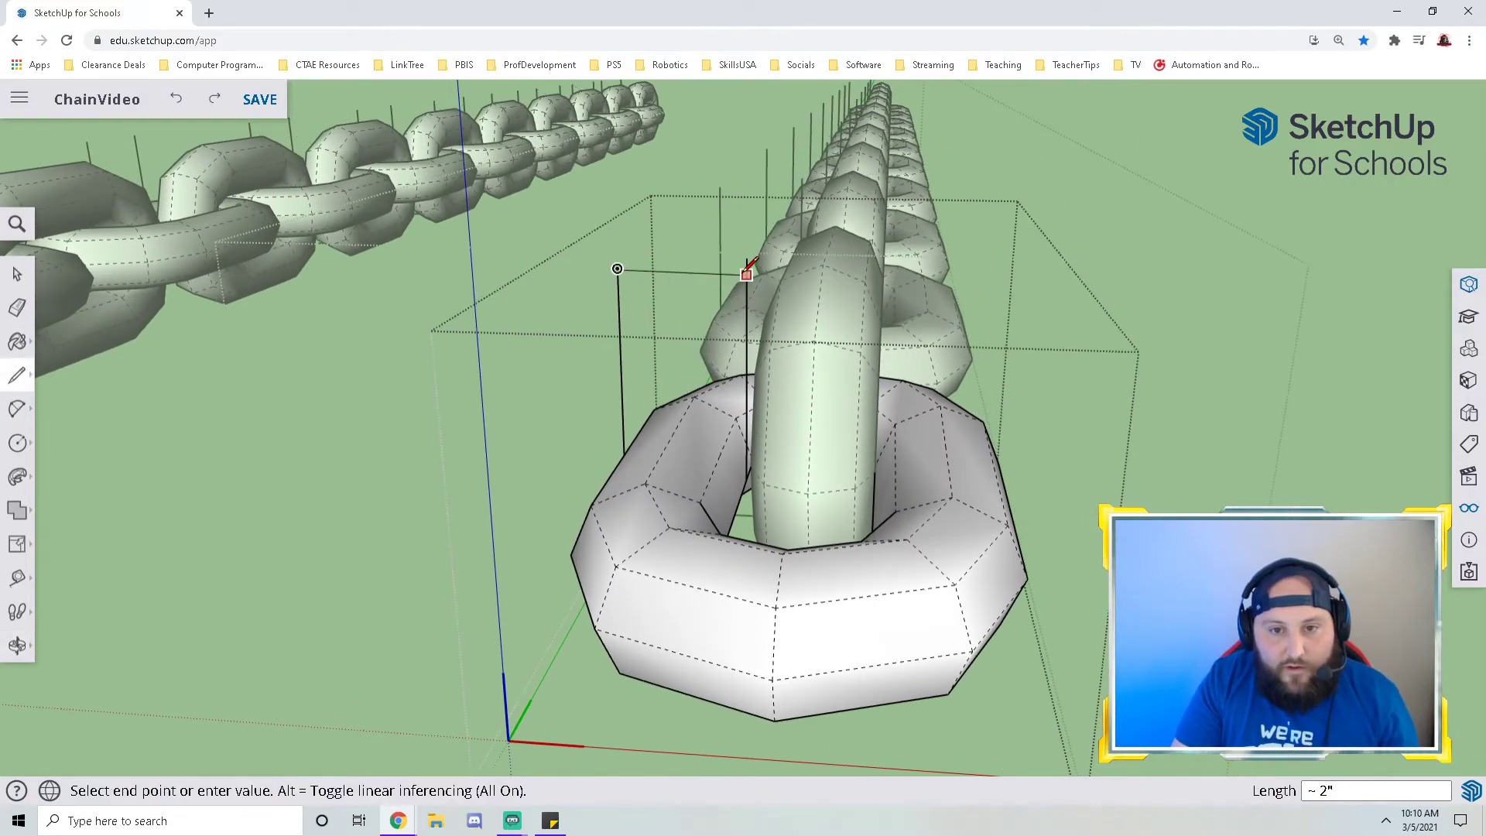
pyautogui.moveTo(751, 266); pyautogui.dragTo(284, 313, button='middle')
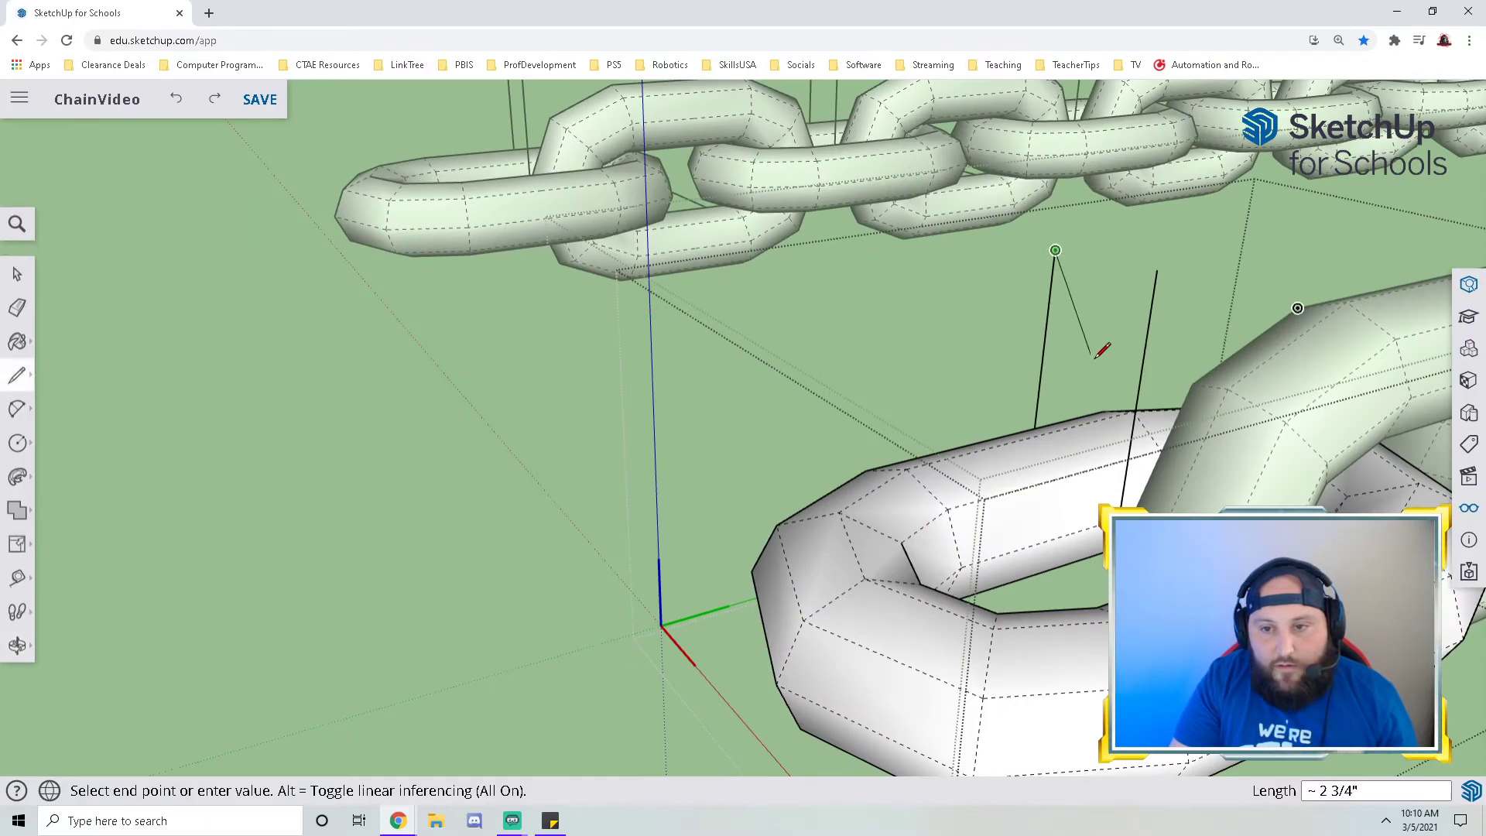
pyautogui.click(1152, 286)
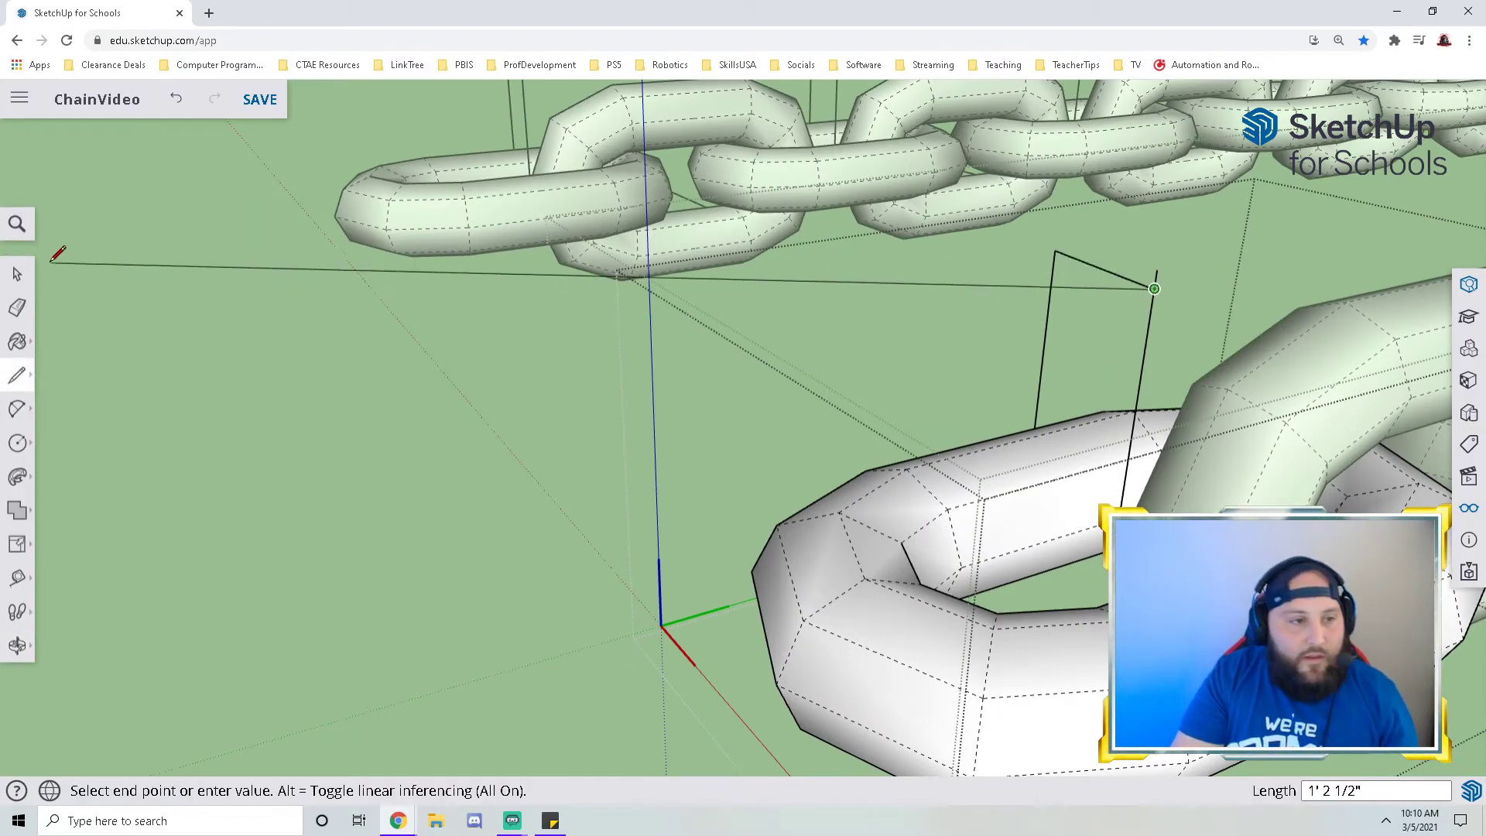
pyautogui.click(18, 309)
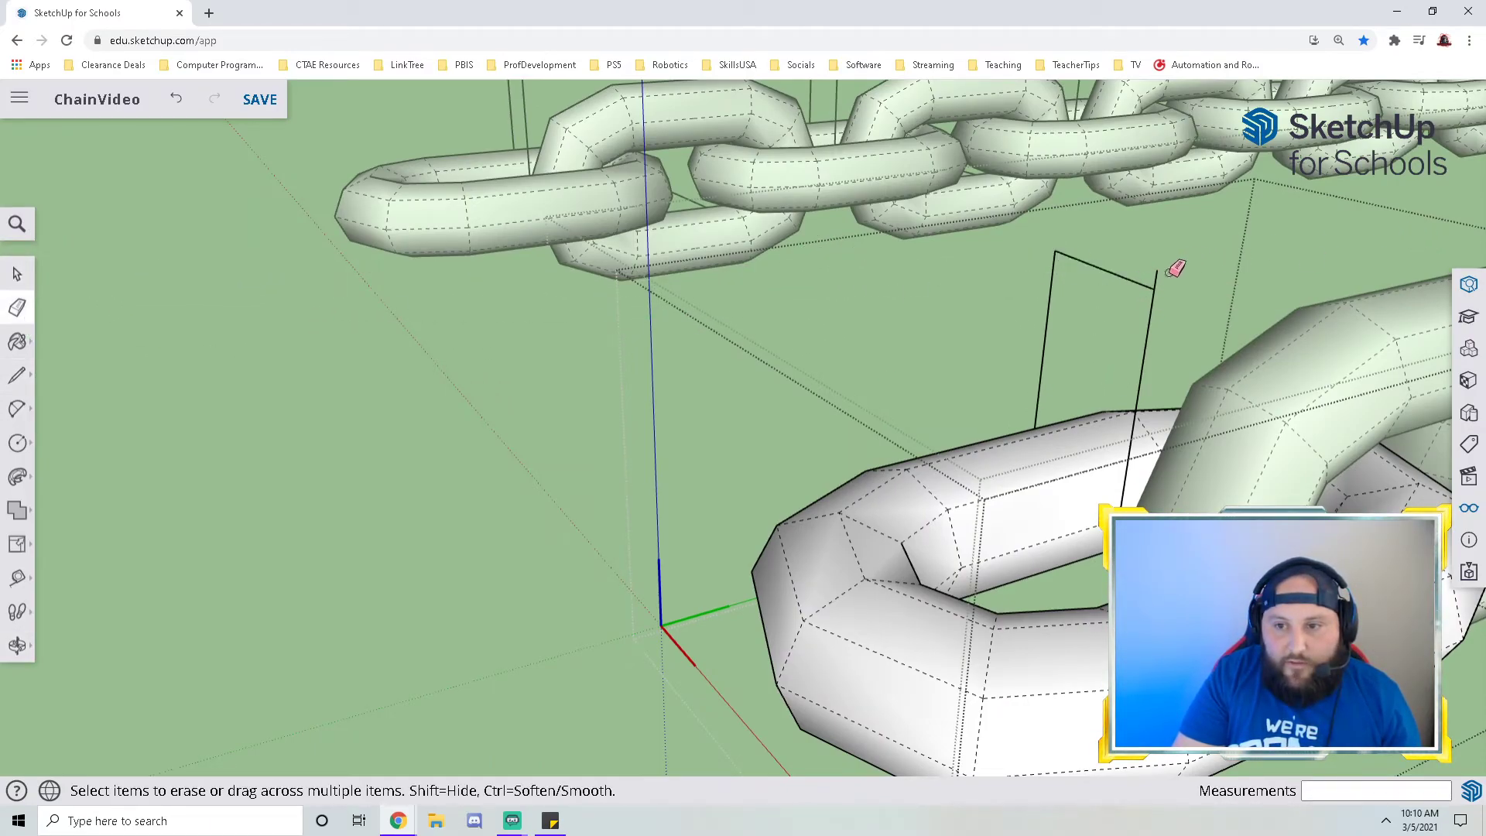
# - Measure the connecting line with the Tape Measure and resize the active link component by setting that length to 1.25
pyautogui.click(17, 578)
pyautogui.moveTo(1009, 457); pyautogui.dragTo(1099, 424, button='middle')
pyautogui.click(624, 258)
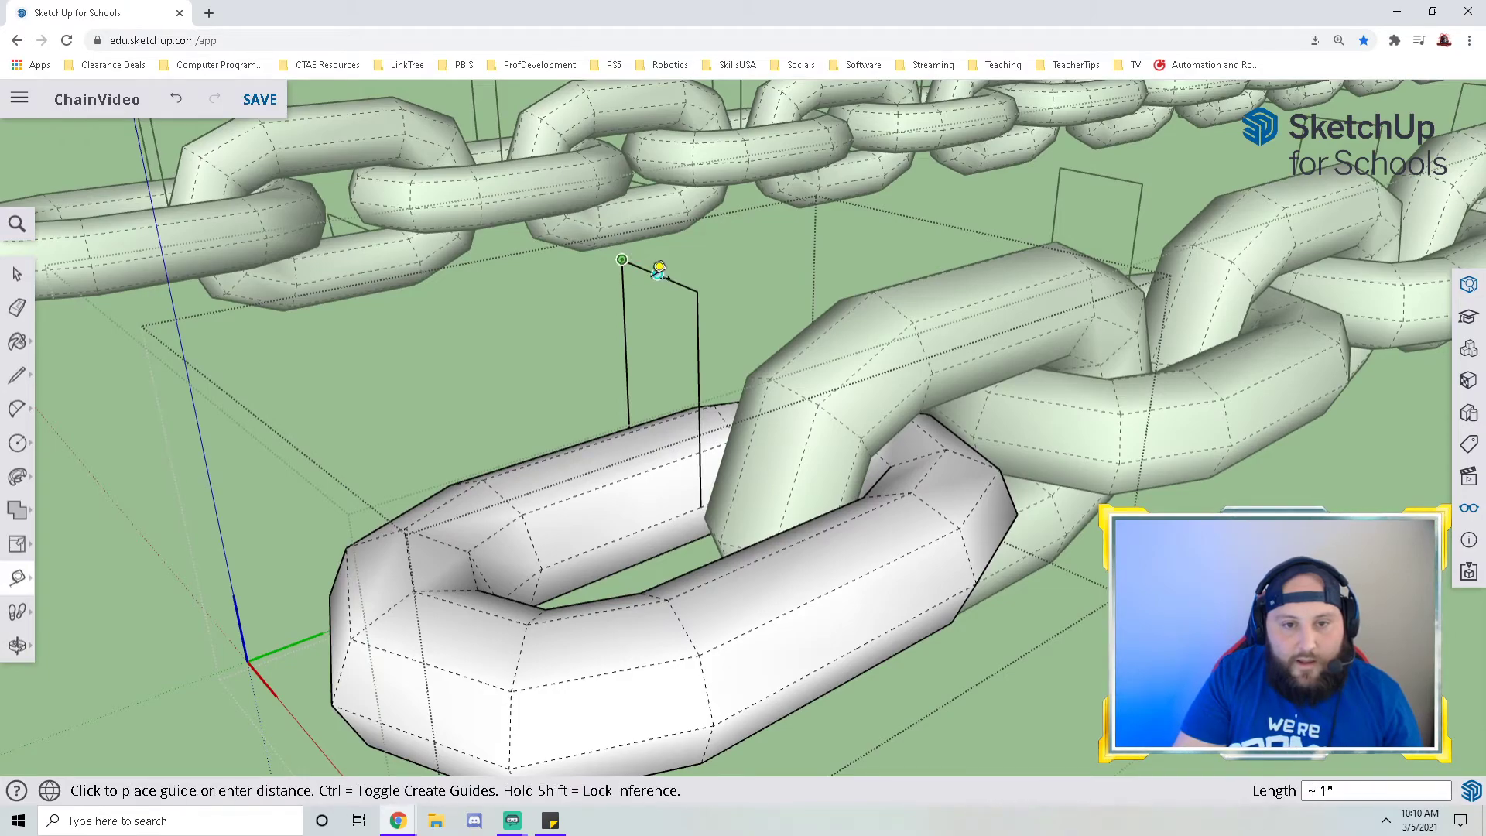
pyautogui.click(701, 284)
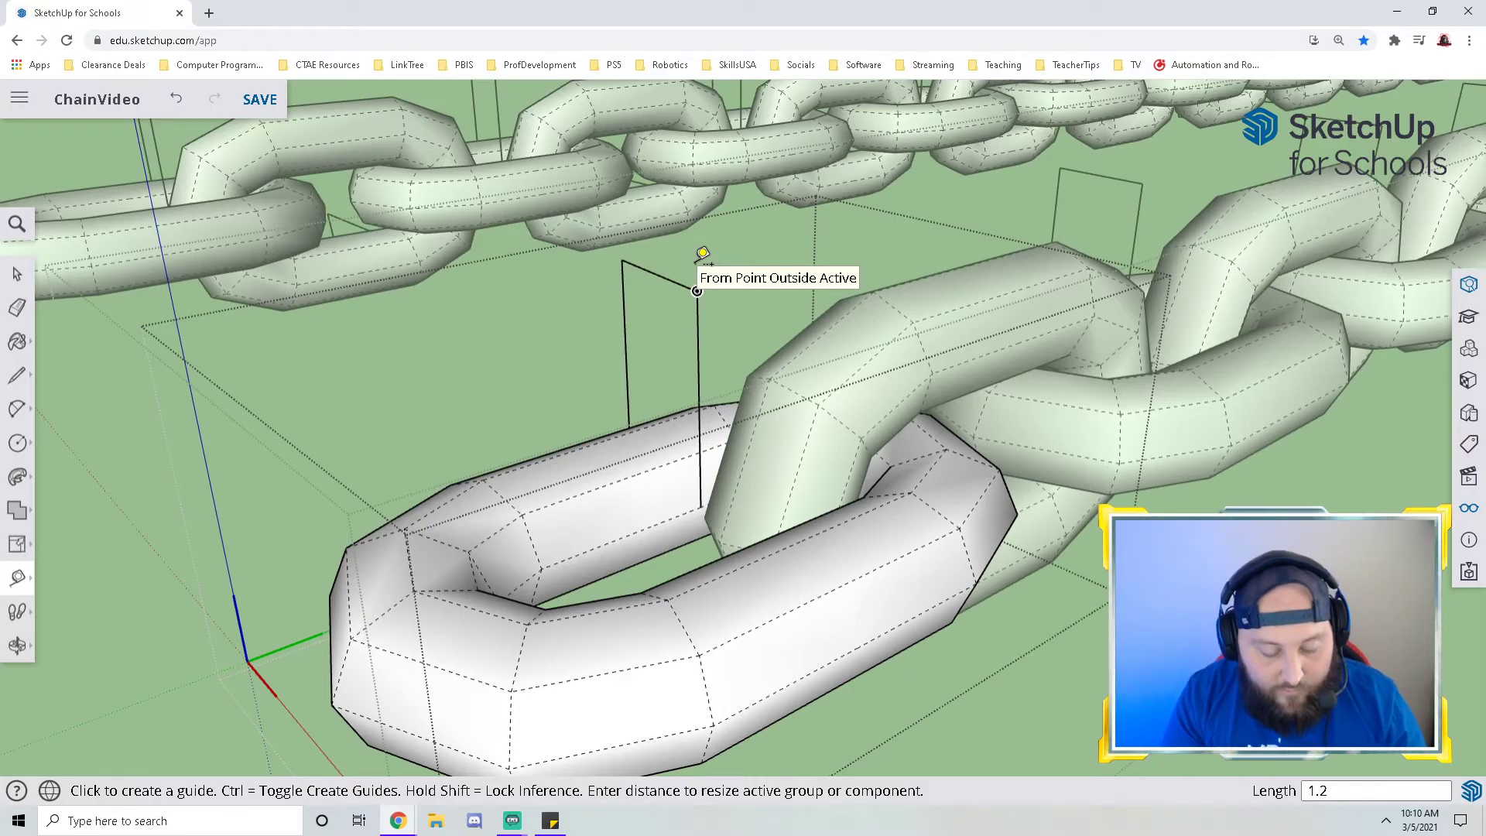
pyautogui.press('Return')
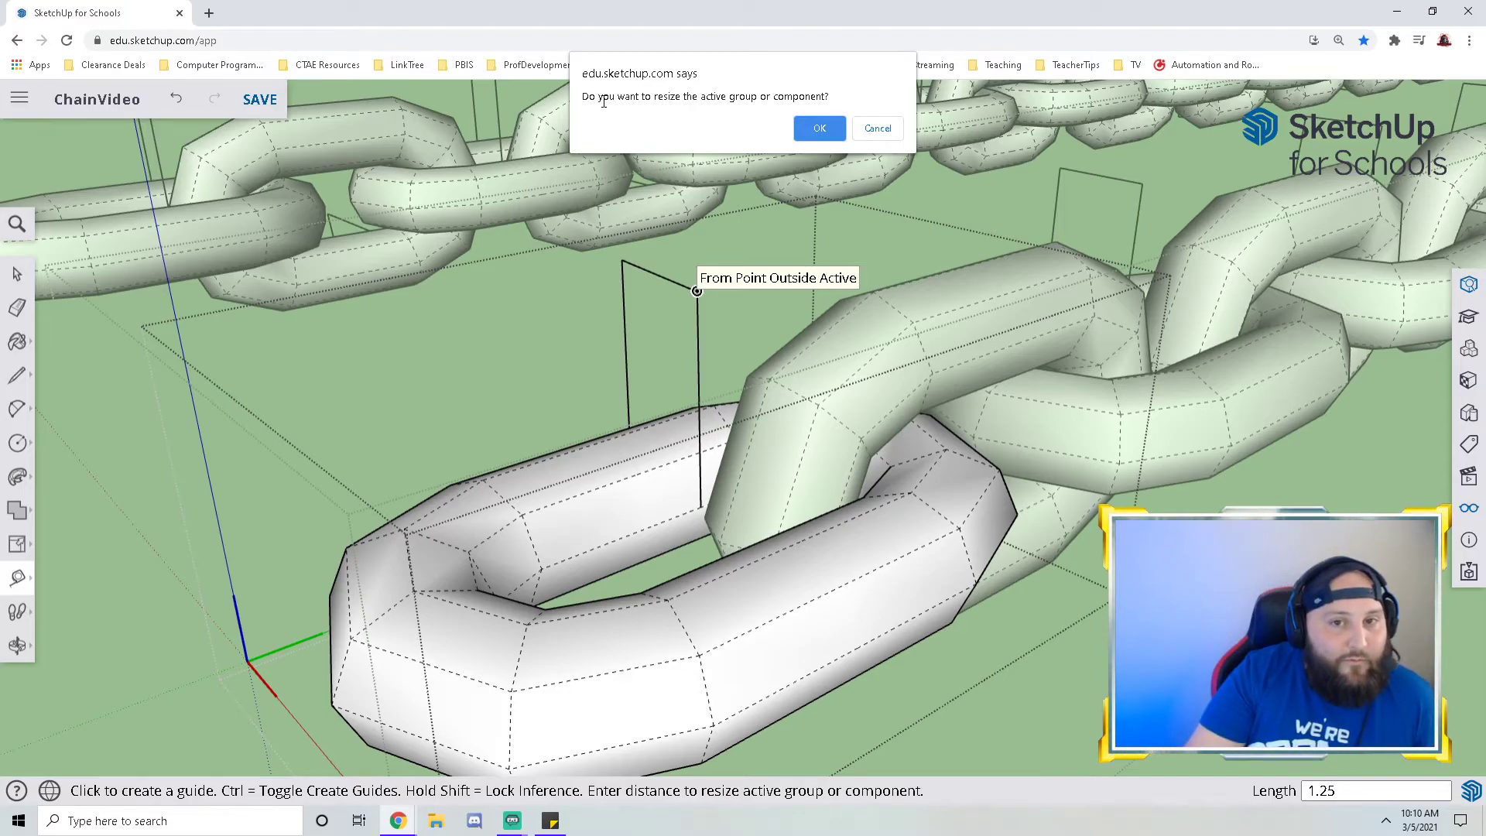
pyautogui.click(820, 129)
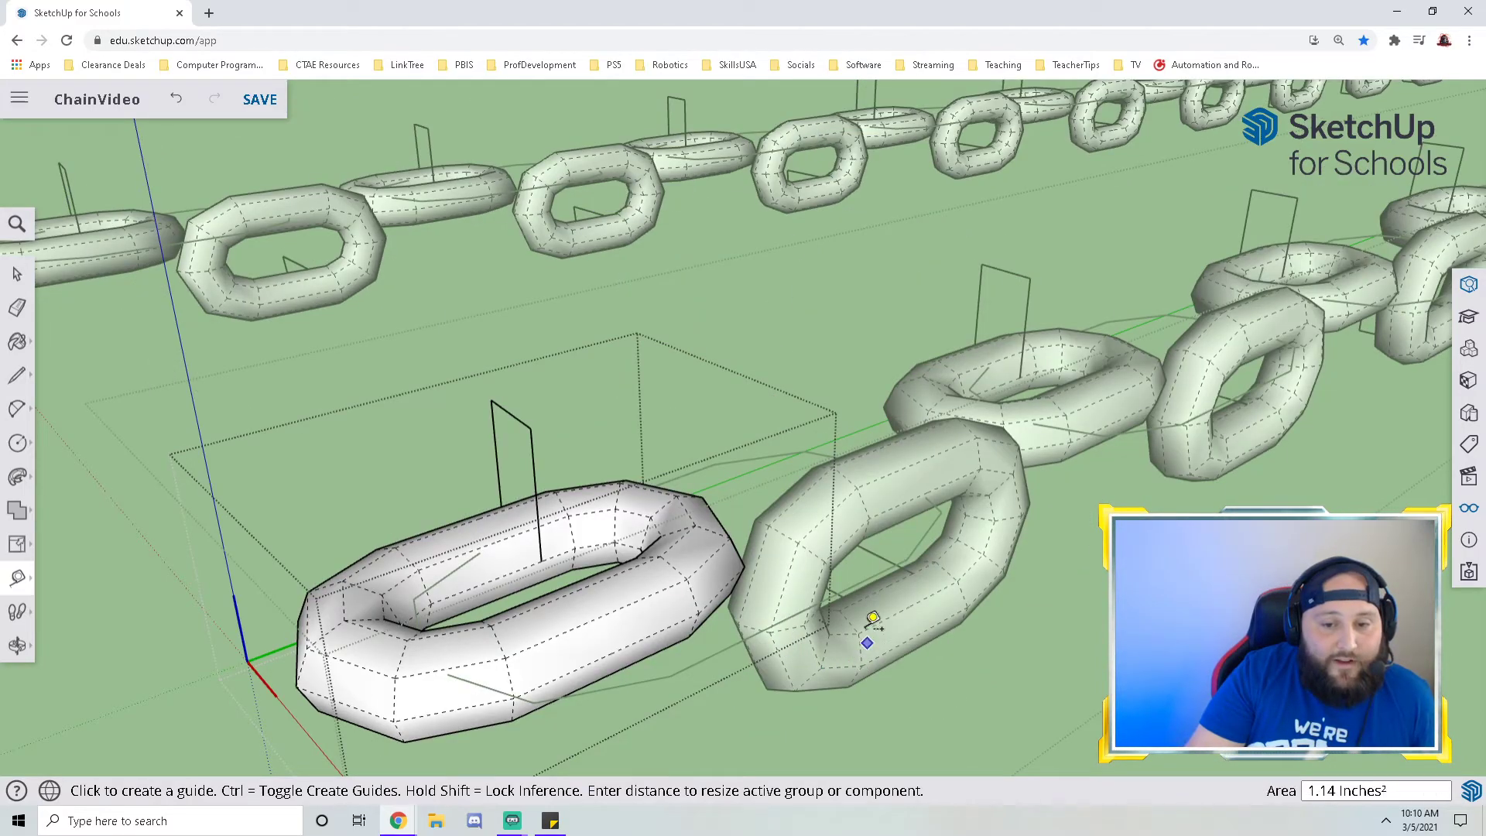
pyautogui.scroll(-5, 811, 606)
pyautogui.moveTo(809, 605); pyautogui.dragTo(946, 492, button='middle')
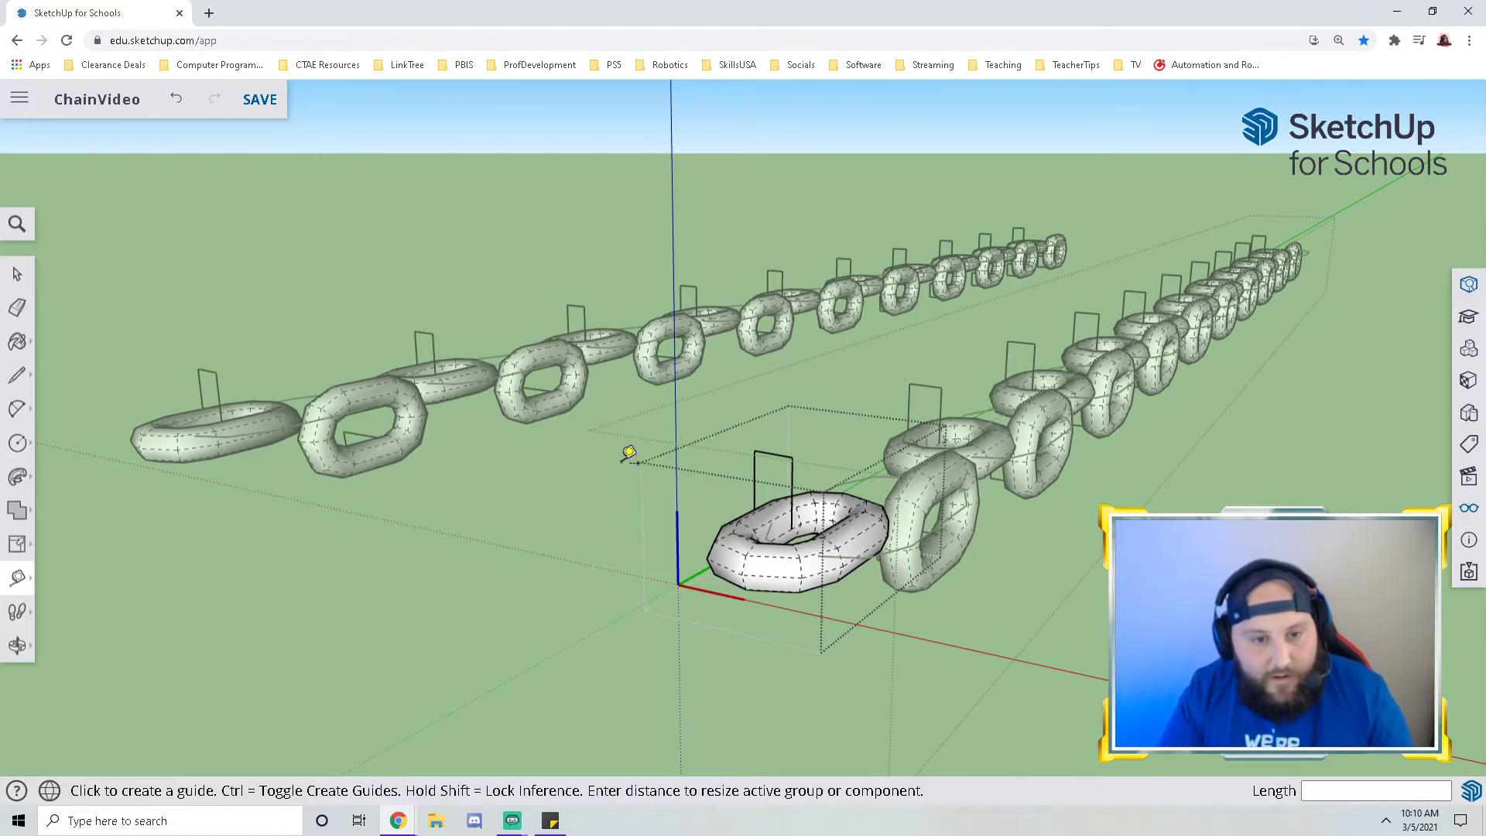
pyautogui.moveTo(912, 274); pyautogui.dragTo(637, 434, button='middle')
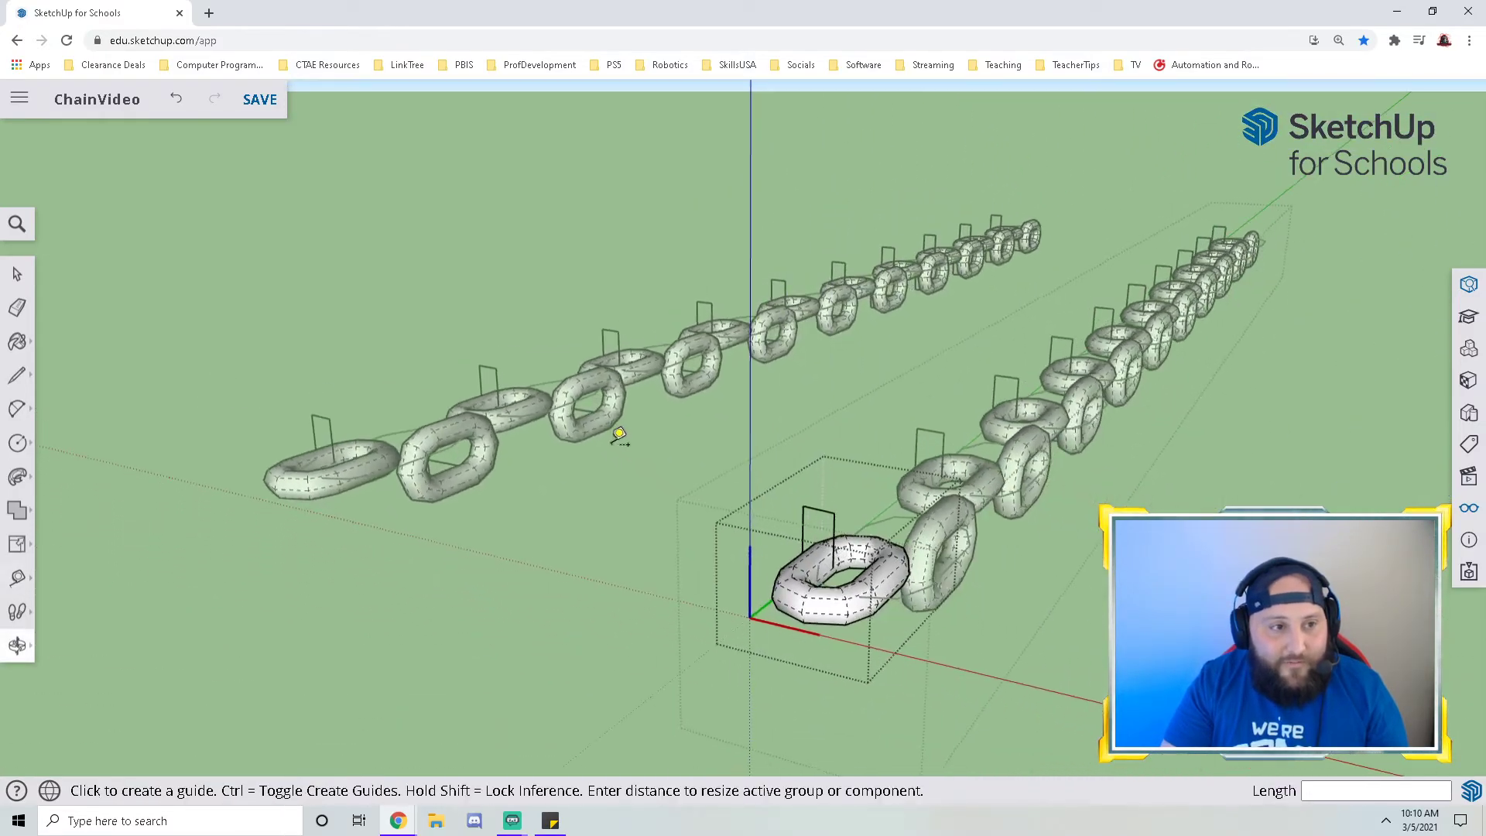
# - Undo the link's resizing and the lines drawn on it, and leave the component
pyautogui.click(17, 276)
pyautogui.hotkey('ctrl', 'z')
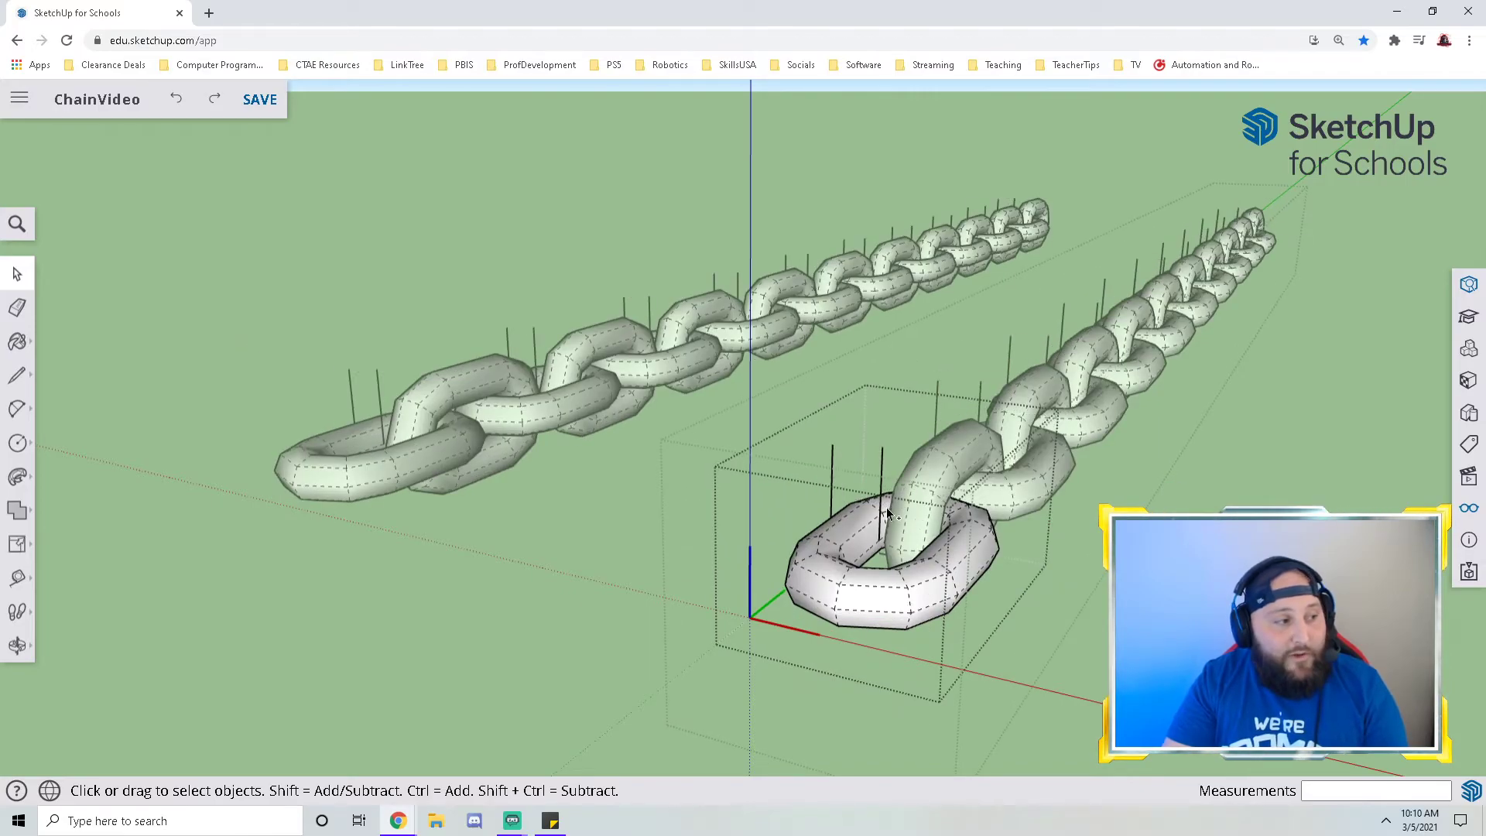
pyautogui.hotkey('ctrl', 'z')
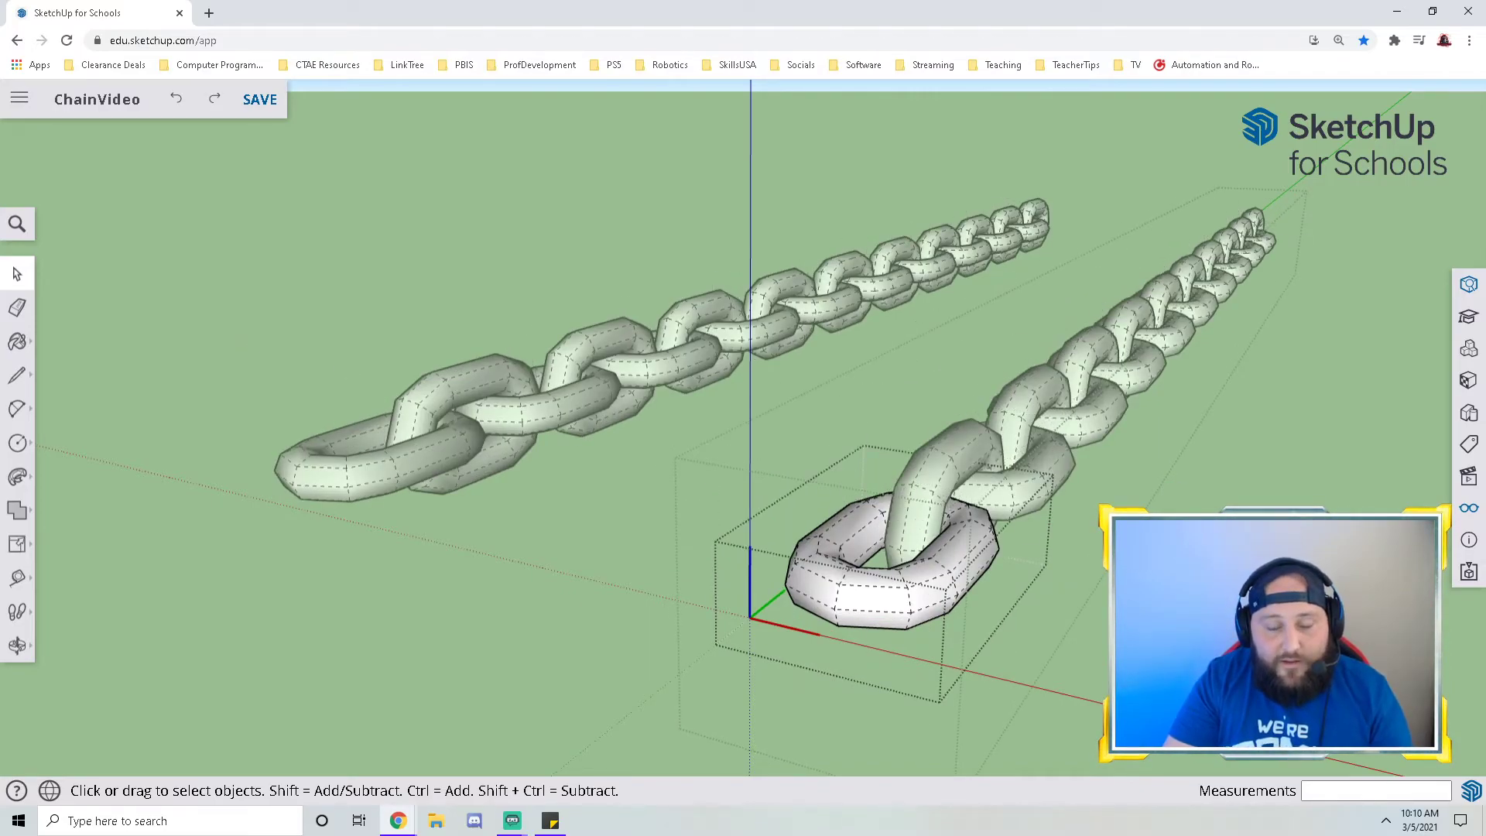
pyautogui.press('Escape')
# - Select the original chain and the copied chain in turn to check how each one is grouped
pyautogui.click(649, 377)
pyautogui.click(434, 397)
pyautogui.click(901, 525)
pyautogui.click(540, 377)
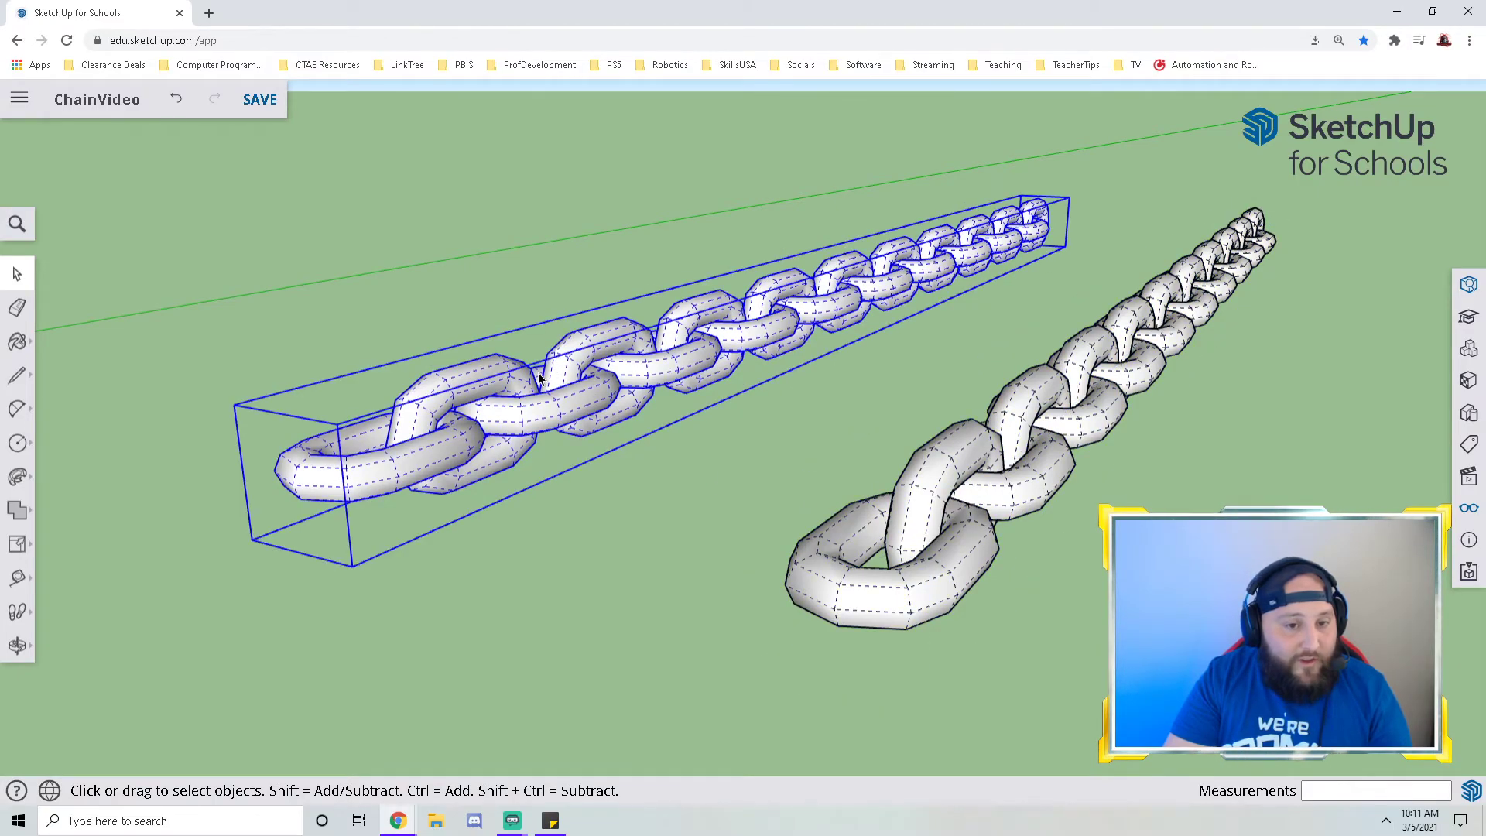
pyautogui.click(918, 522)
pyautogui.scroll(-1, 1039, 513)
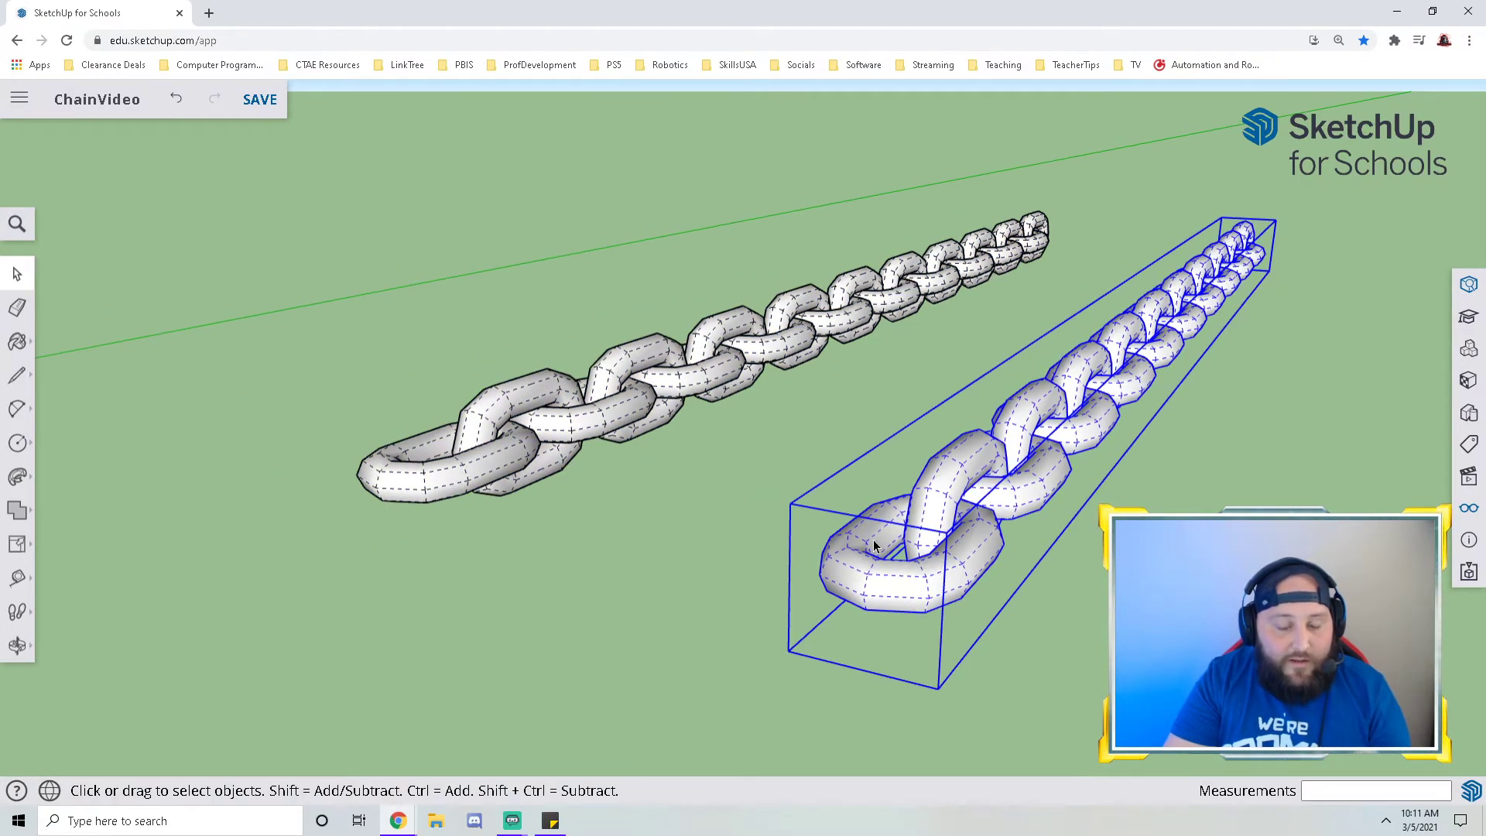
pyautogui.rightClick(898, 532)
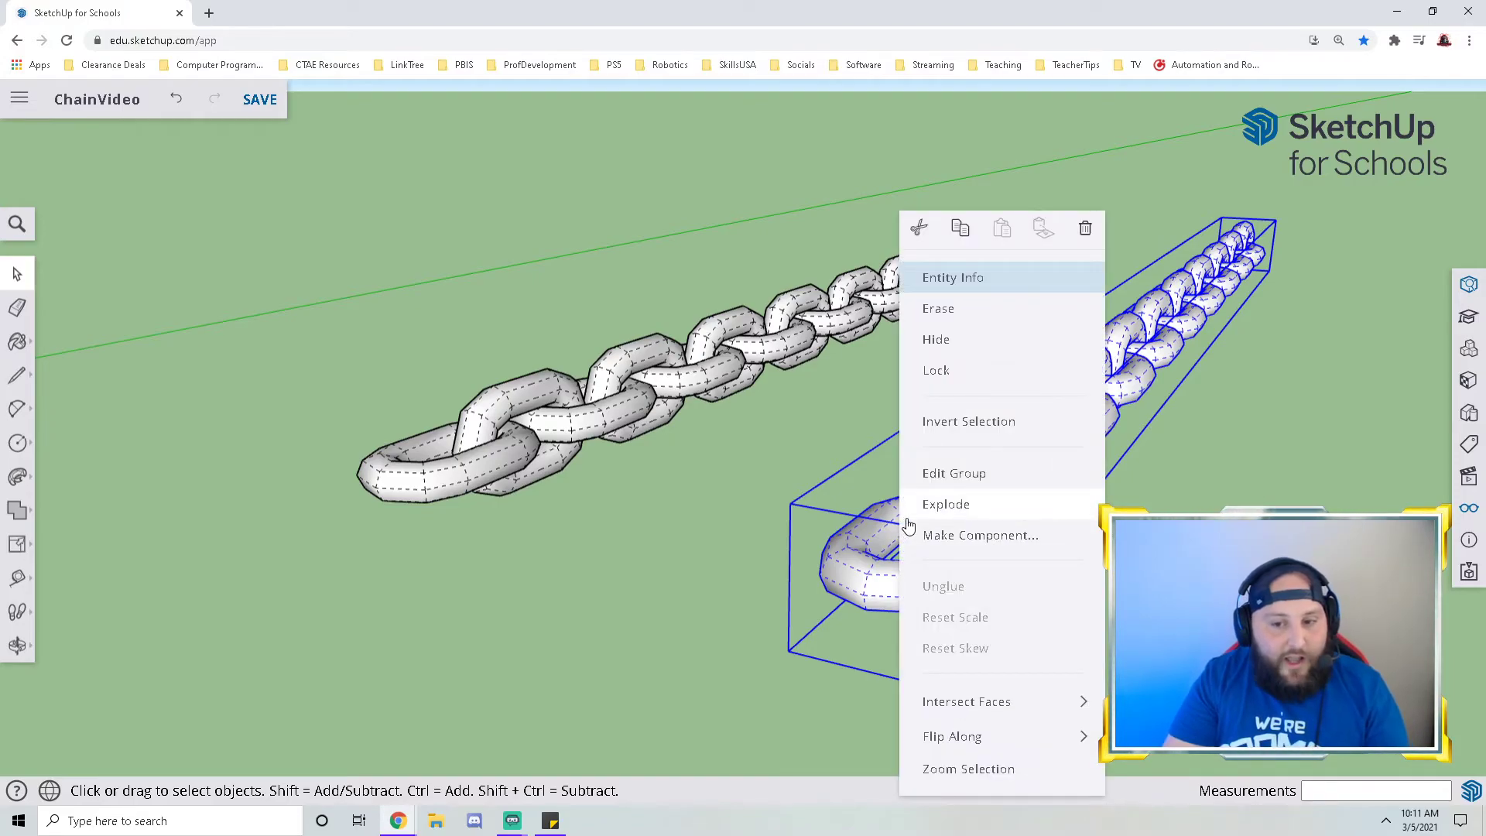
pyautogui.click(709, 527)
pyautogui.doubleClick(994, 569)
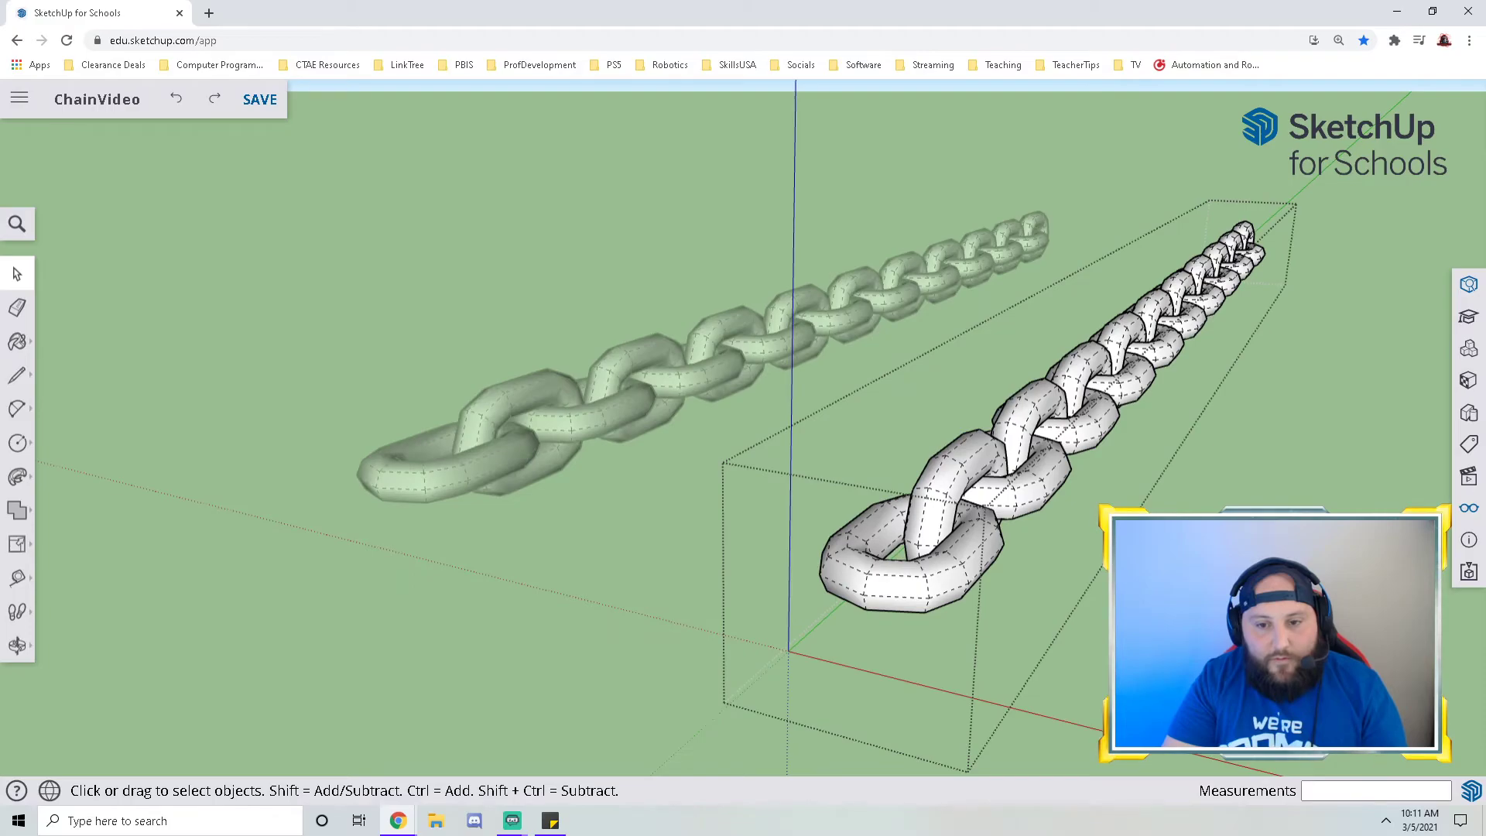
pyautogui.press('Escape')
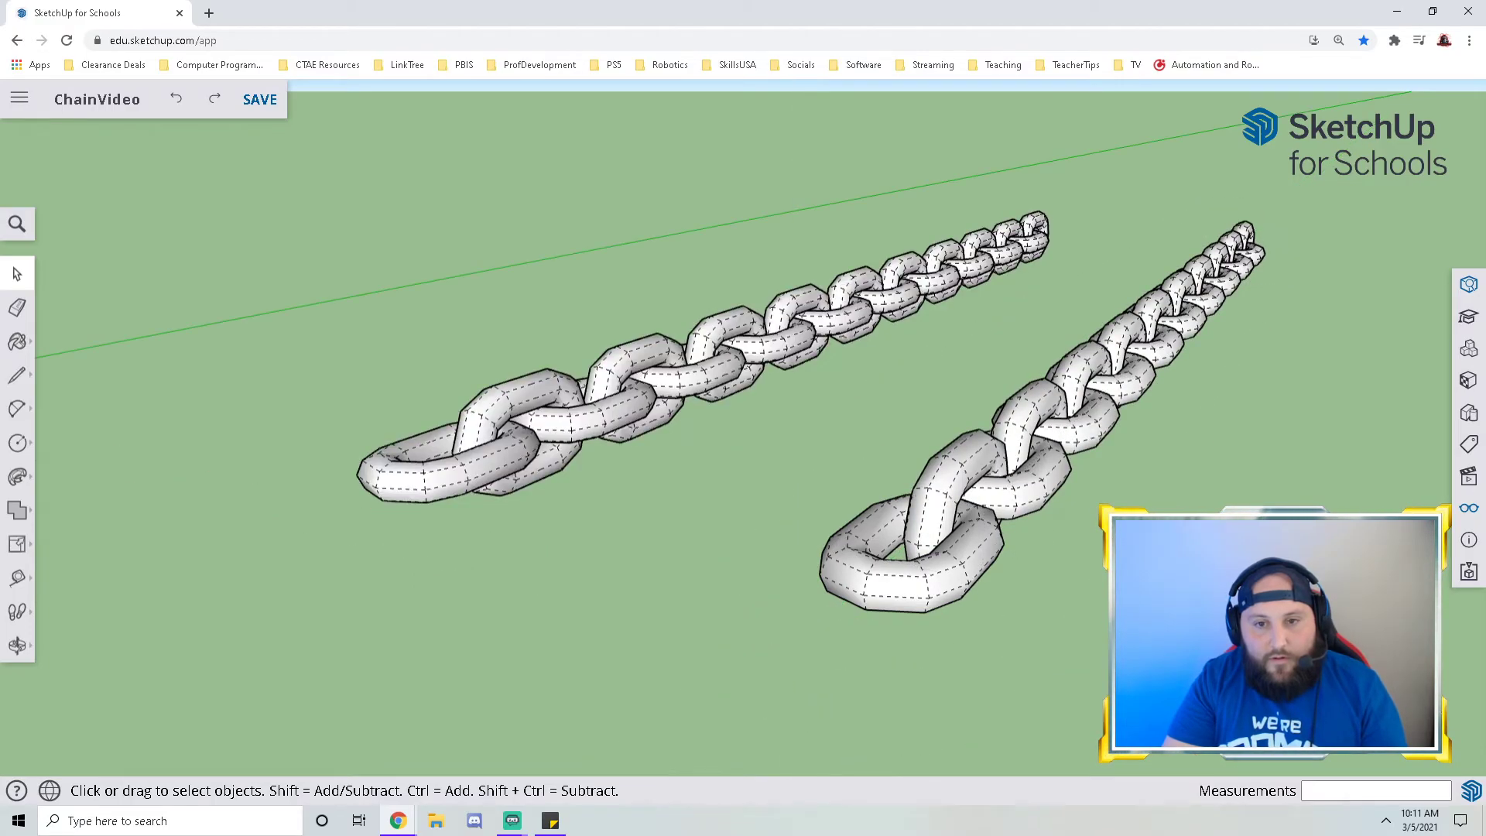
# - Delete the copied chain
pyautogui.click(957, 566)
pyautogui.rightClick(907, 559)
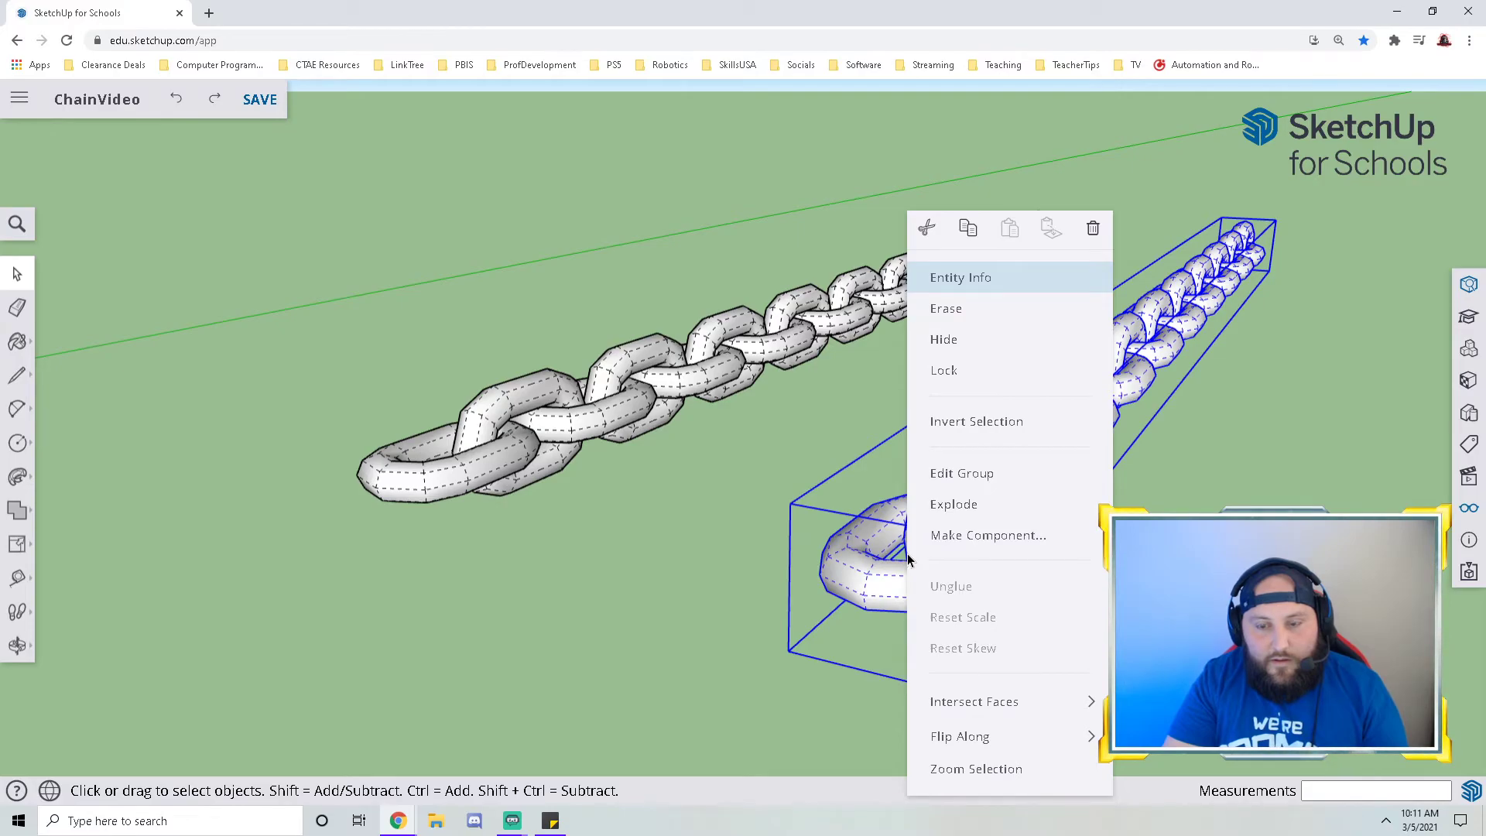
pyautogui.press('Delete')
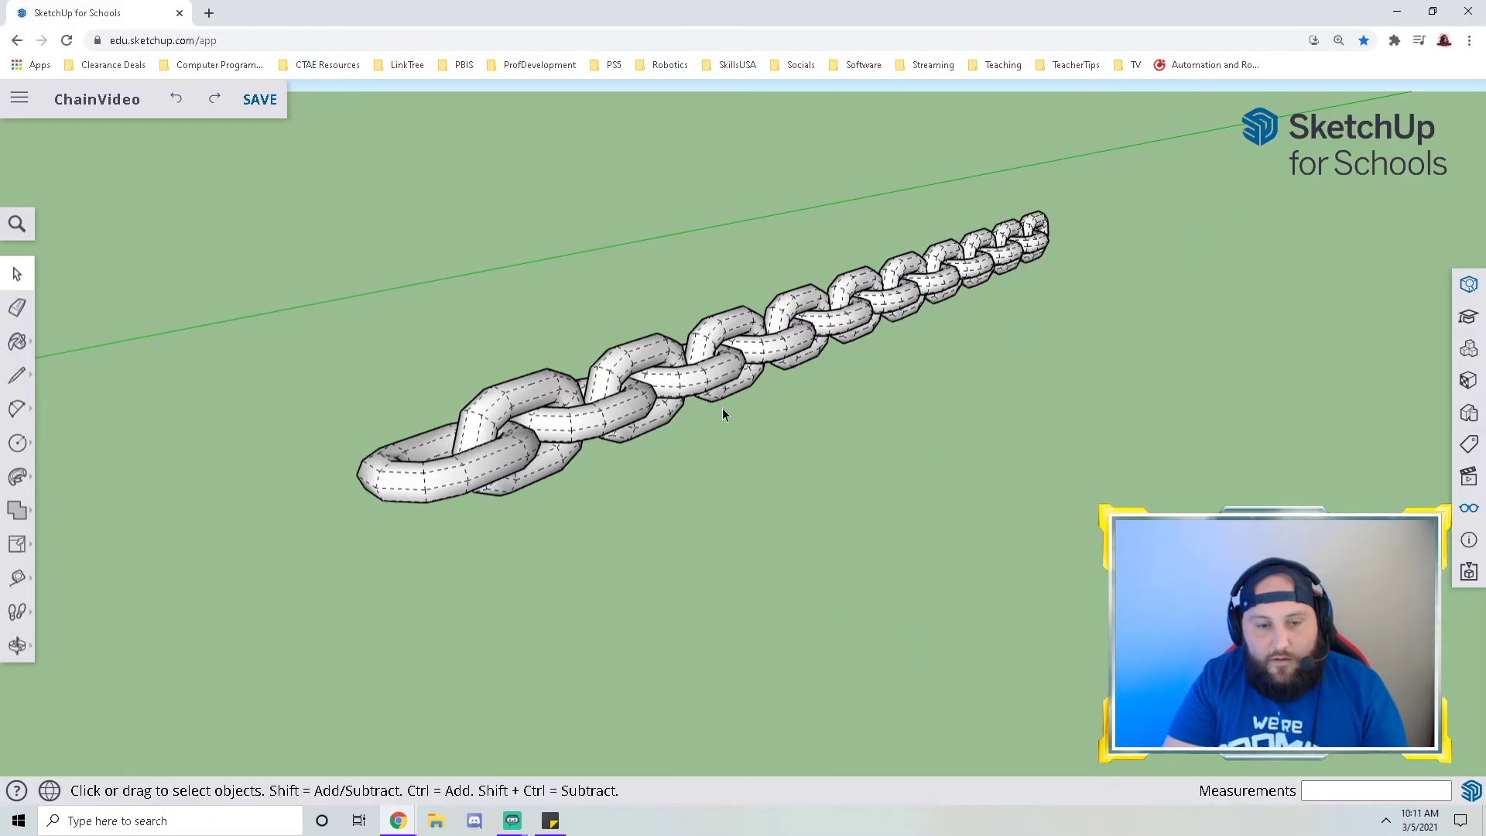
# - Place a new copy of the remaining chain beside it, about 1' 3 7/8" away, and deselect it
pyautogui.click(638, 398)
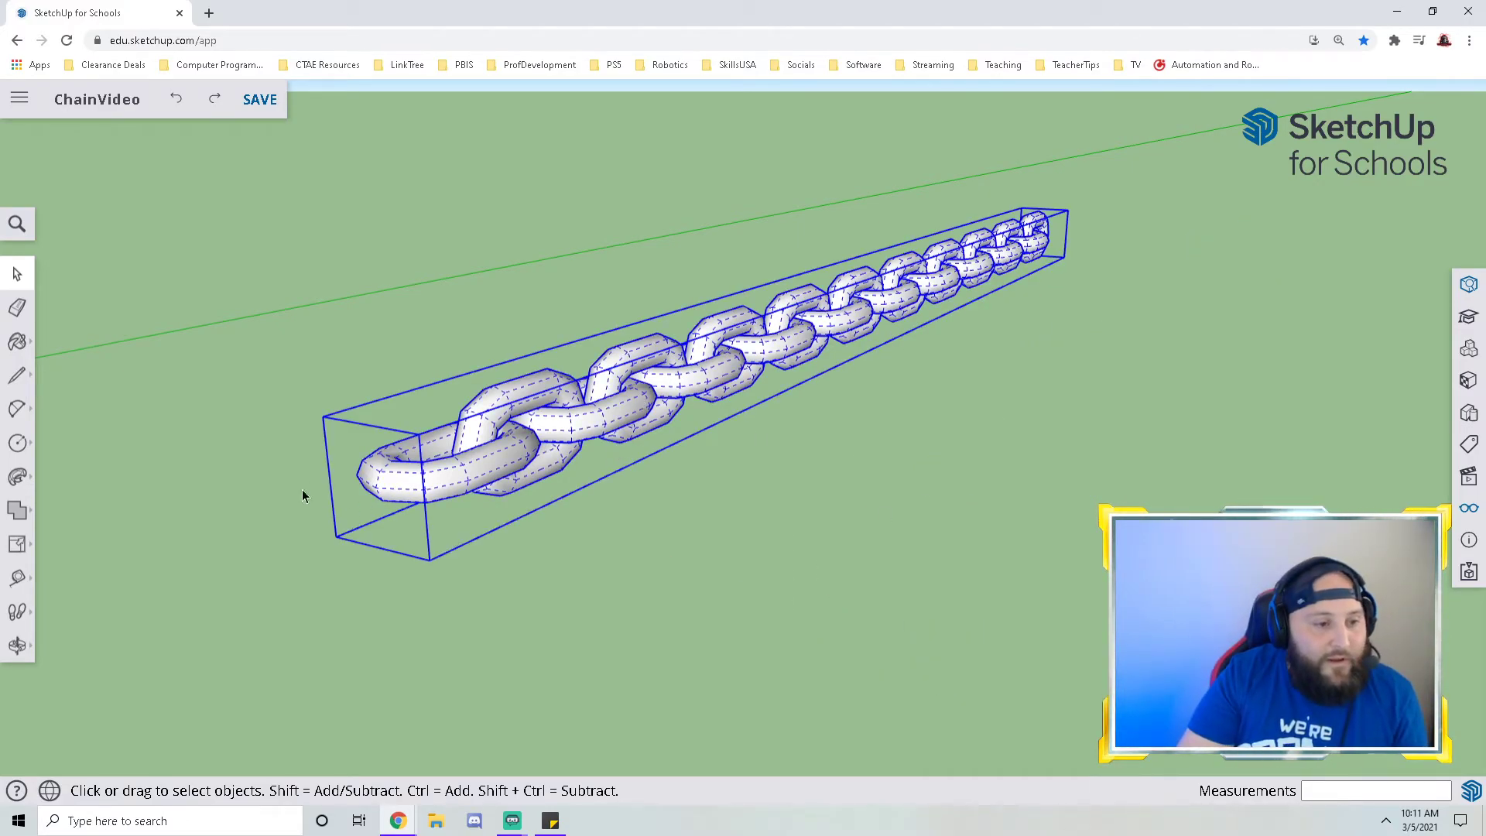
pyautogui.click(17, 544)
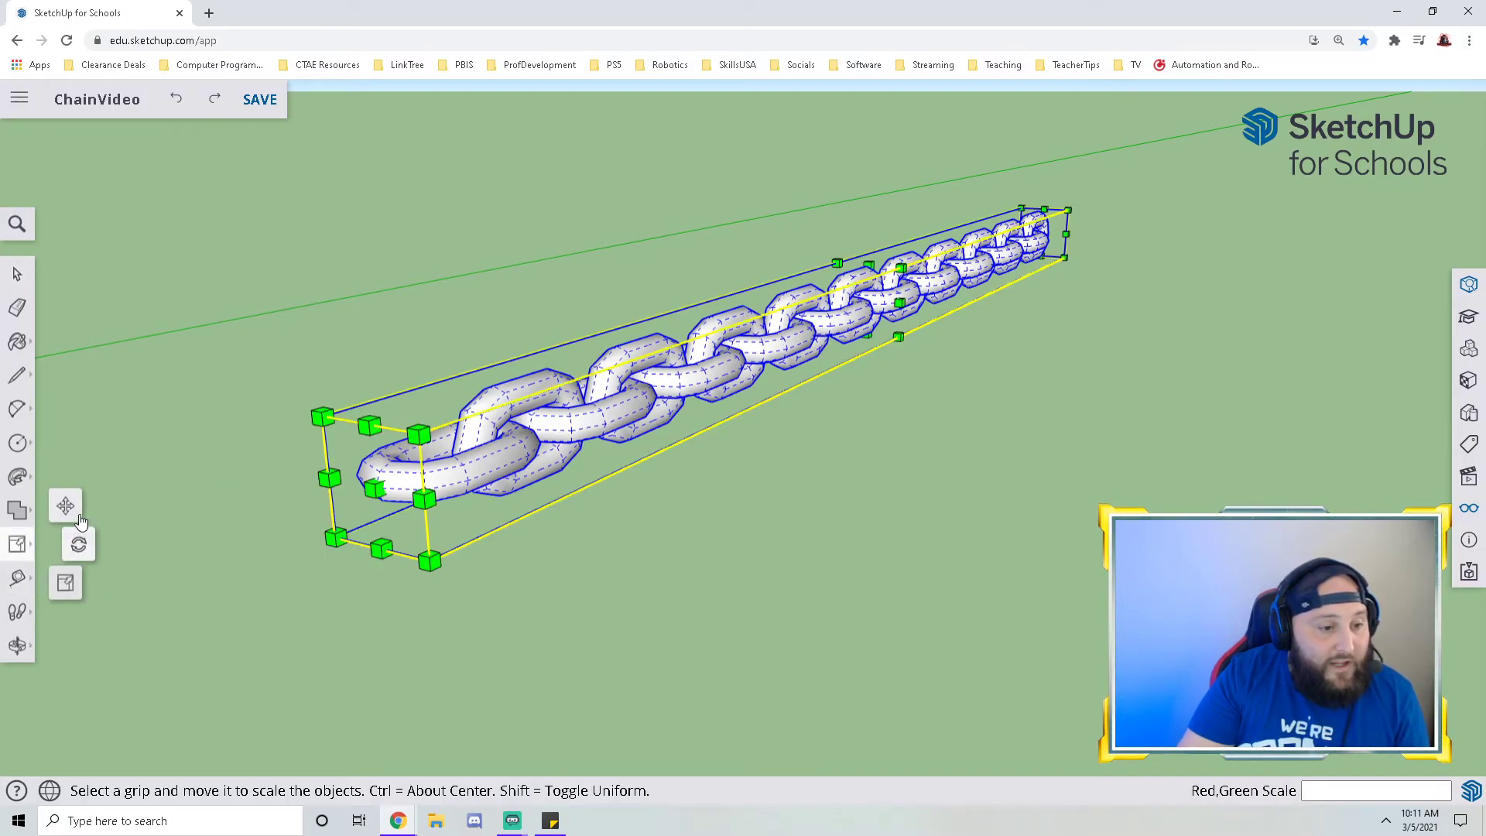
pyautogui.click(62, 502)
pyautogui.click(494, 452)
pyautogui.press('ctrl')
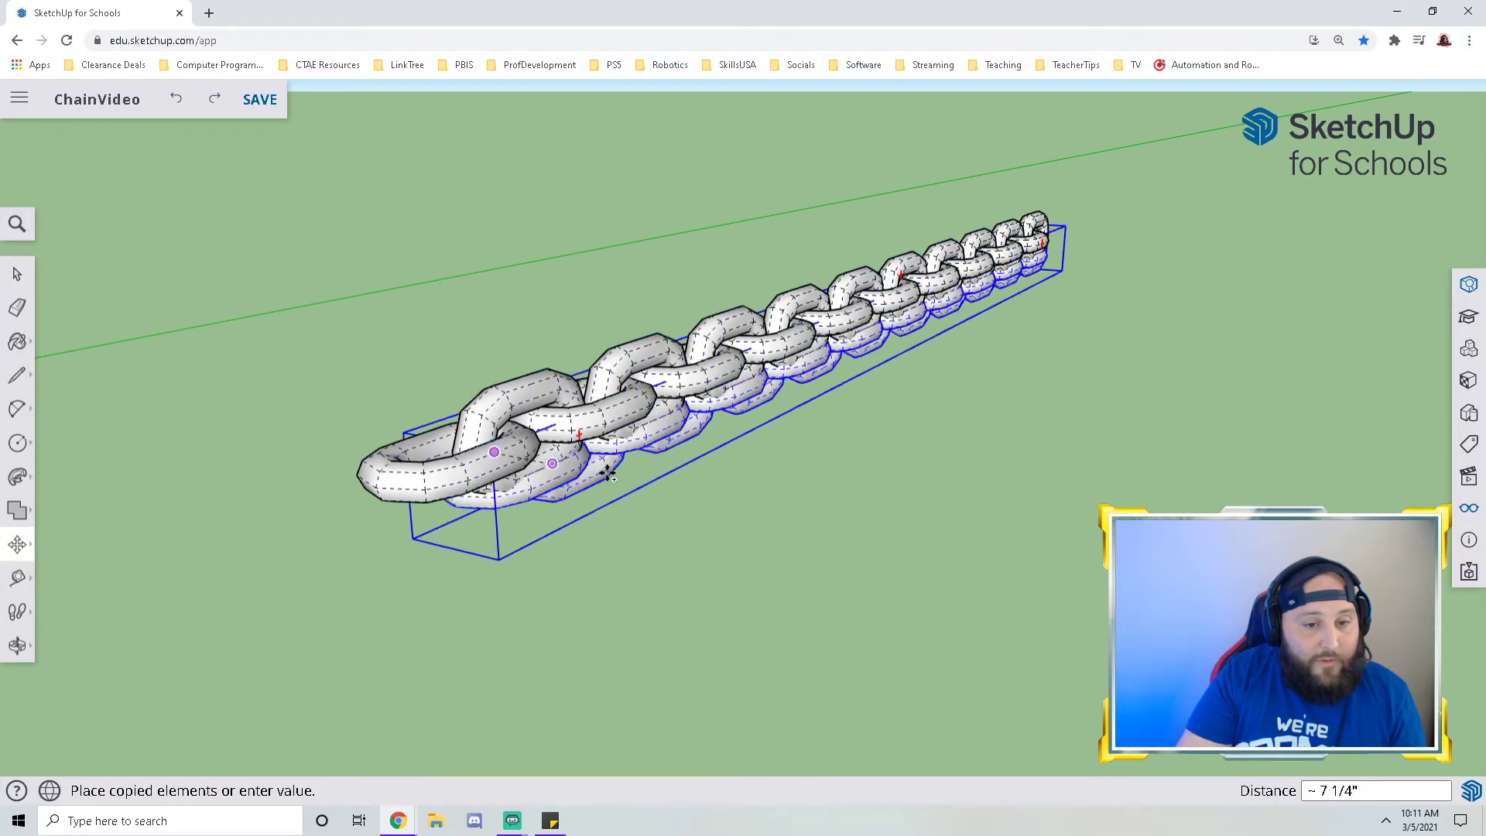
pyautogui.click(786, 503)
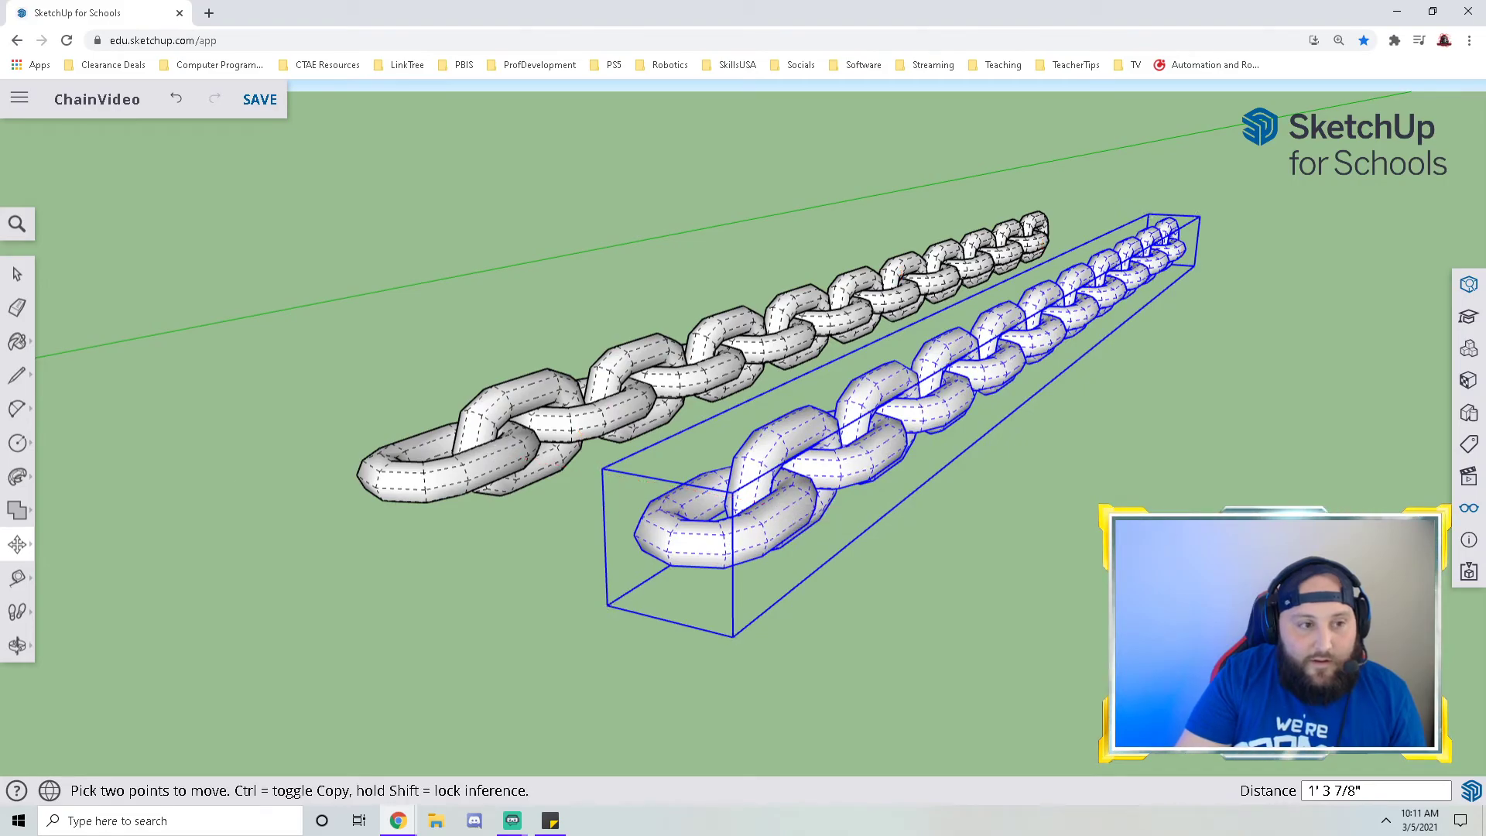
pyautogui.click(13, 280)
pyautogui.click(923, 586)
# - Look through the editing options for the copied chain's group and for all the links selected inside it
pyautogui.click(796, 505)
pyautogui.rightClick(797, 504)
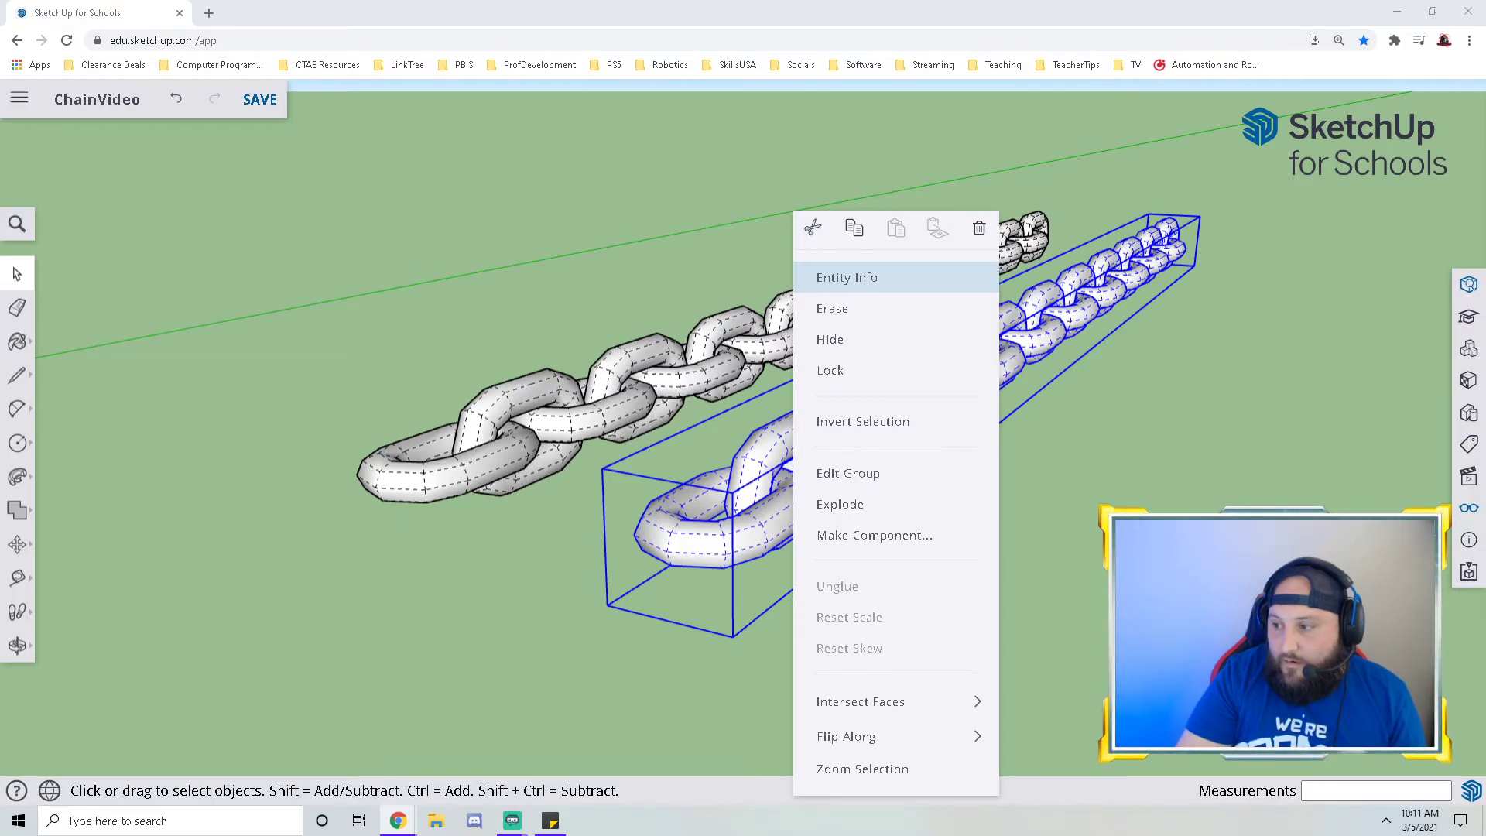
pyautogui.click(1295, 476)
pyautogui.doubleClick(745, 521)
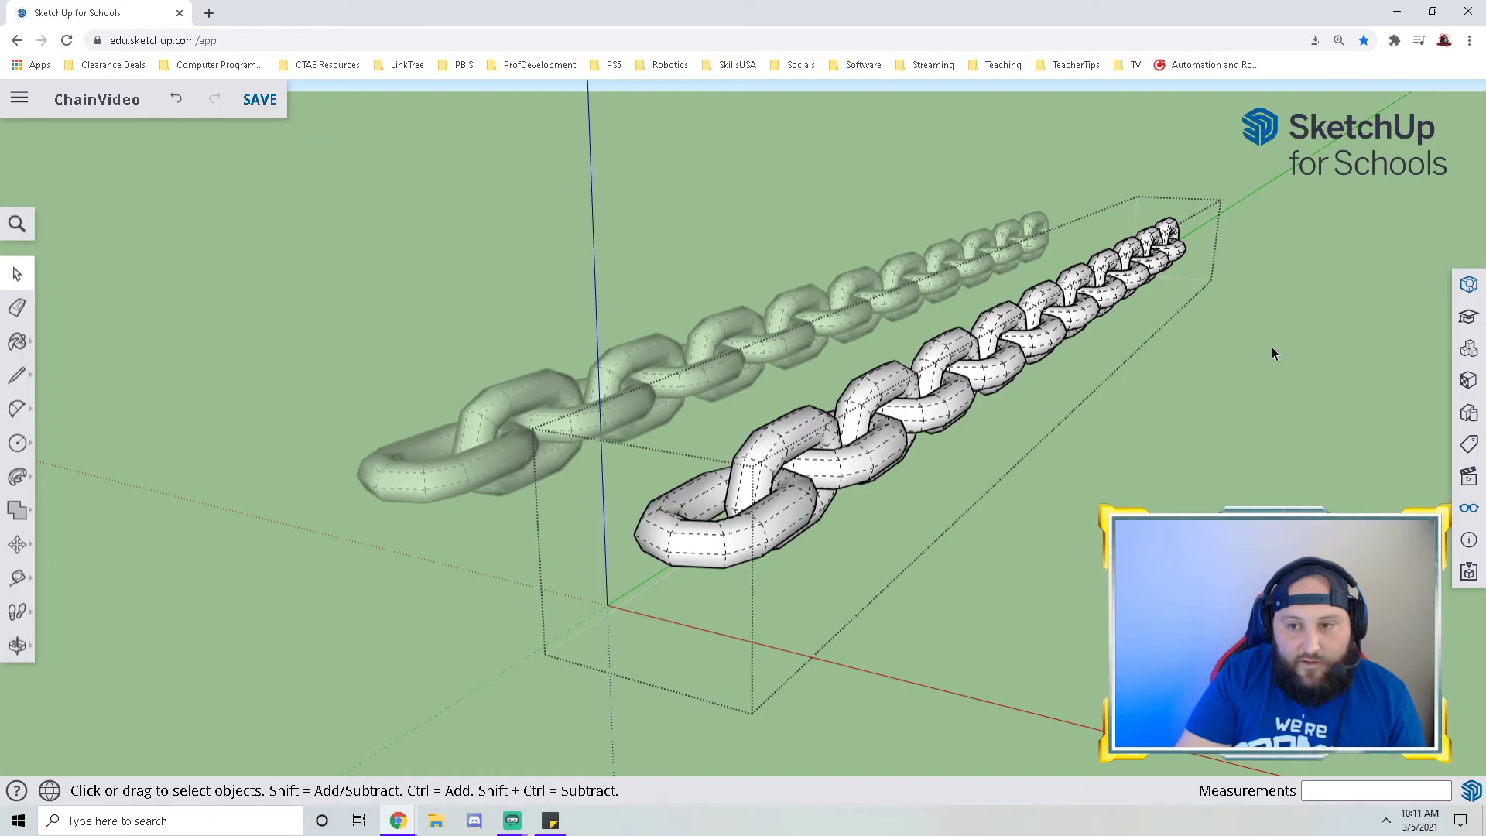
pyautogui.moveTo(567, 551); pyautogui.dragTo(863, 641, button='middle')
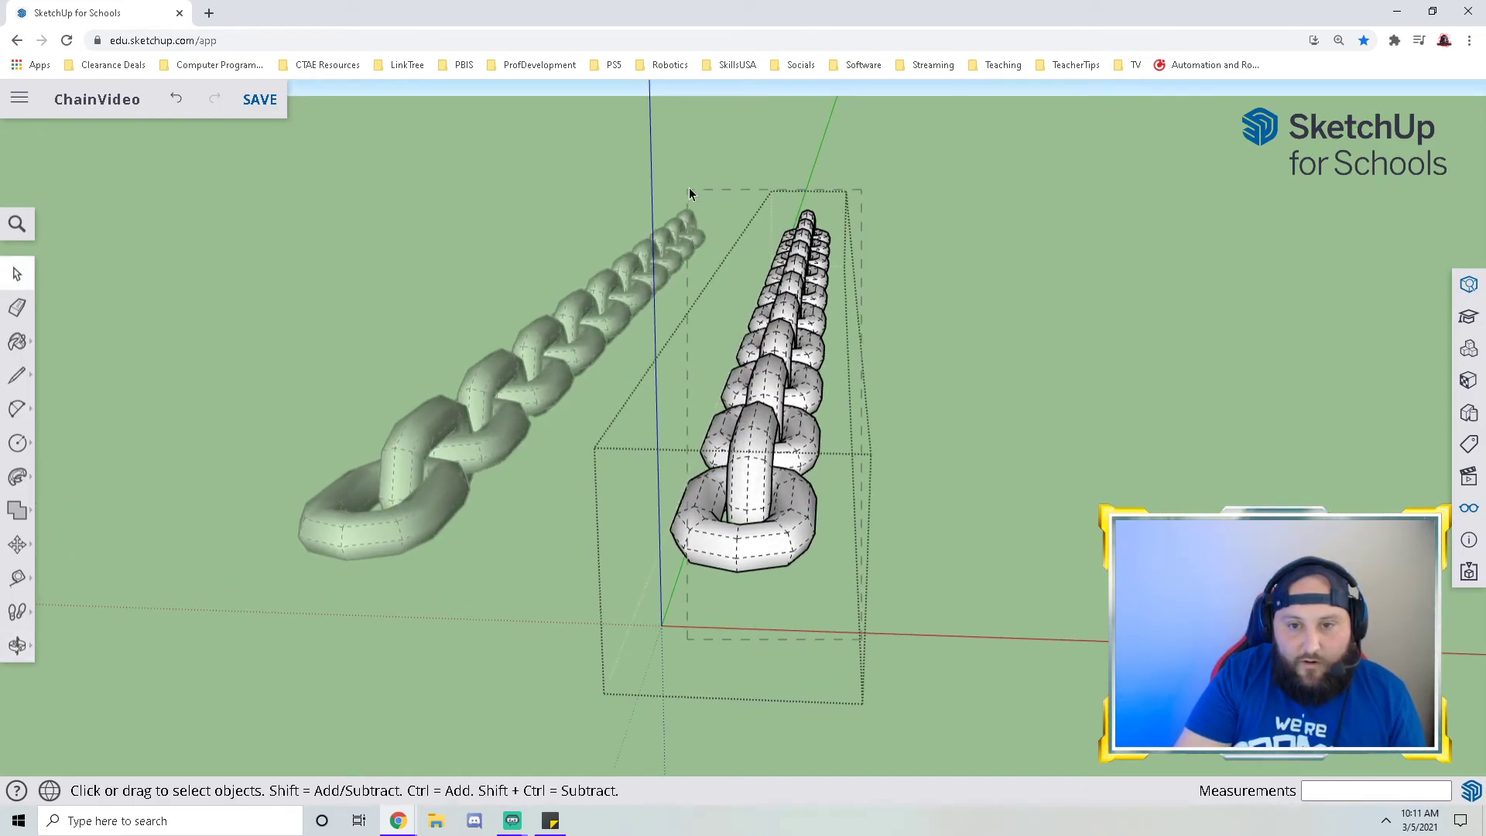
pyautogui.moveTo(862, 641); pyautogui.dragTo(709, 169)
pyautogui.rightClick(799, 344)
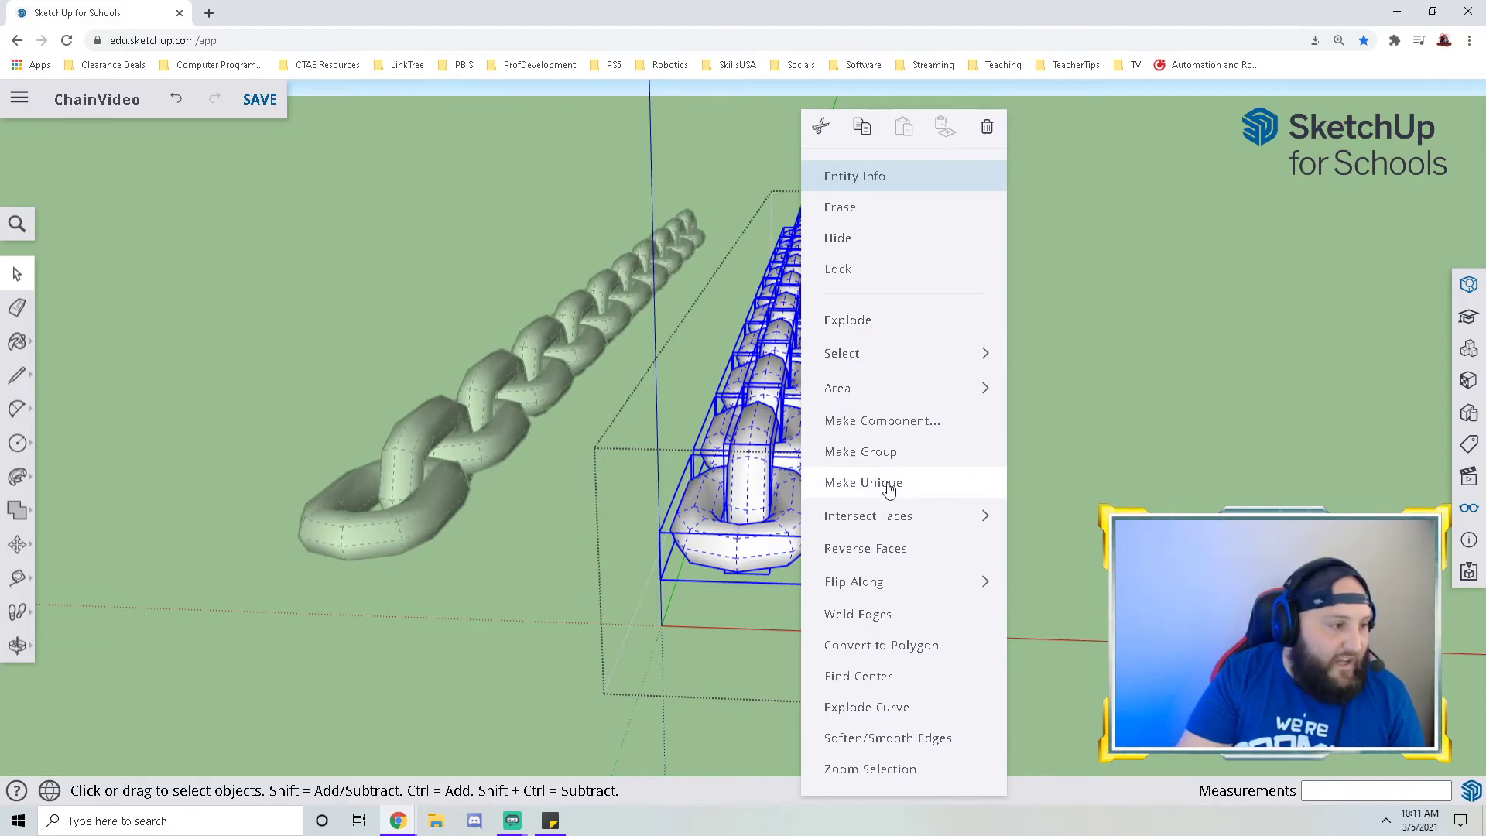
pyautogui.click(531, 686)
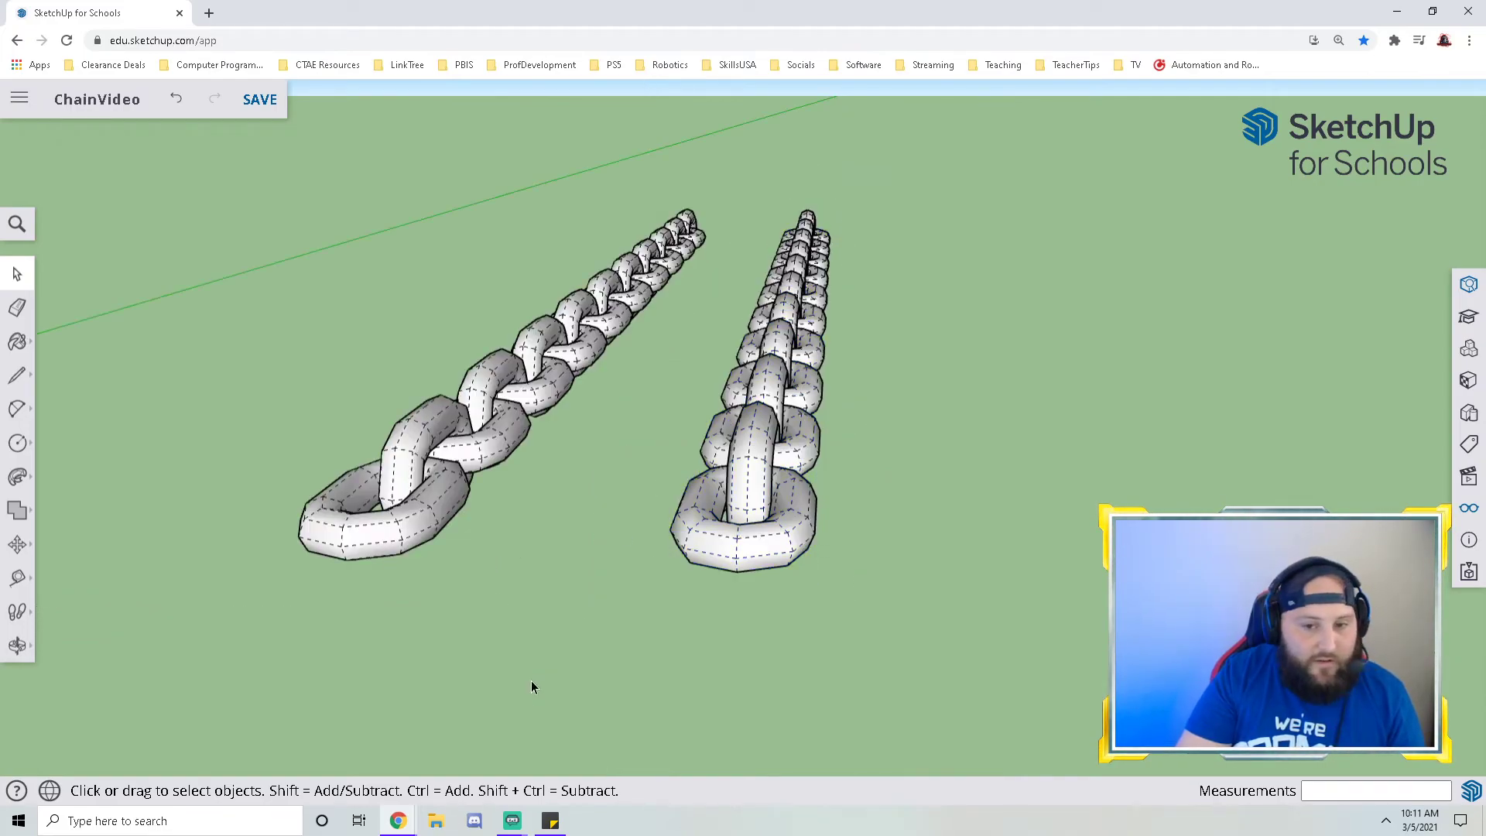
pyautogui.rightClick(717, 470)
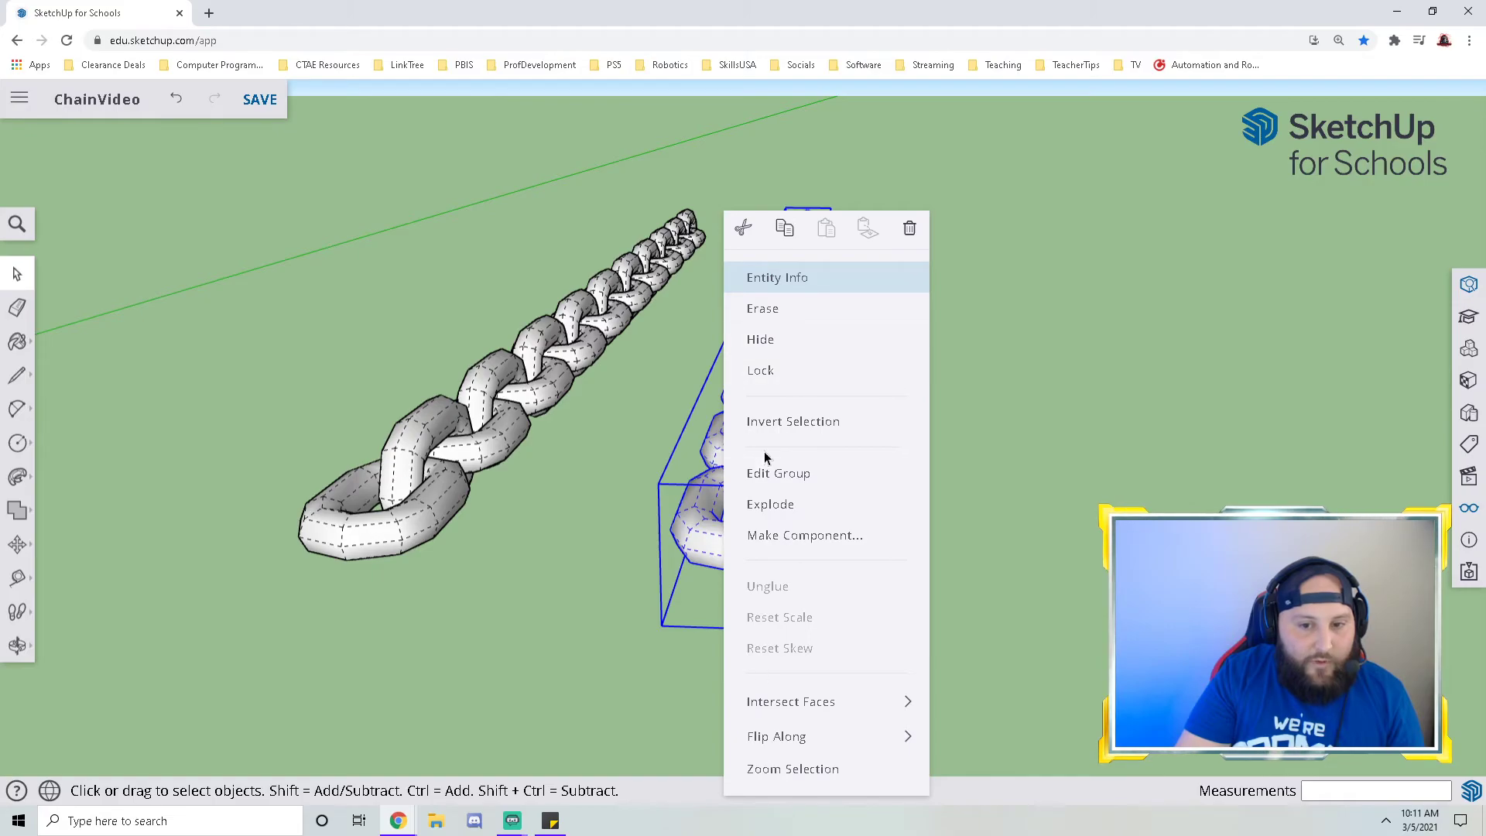
pyautogui.click(596, 649)
# - Select all links inside the copied chain's group, make them unique, and leave the group
pyautogui.doubleClick(745, 482)
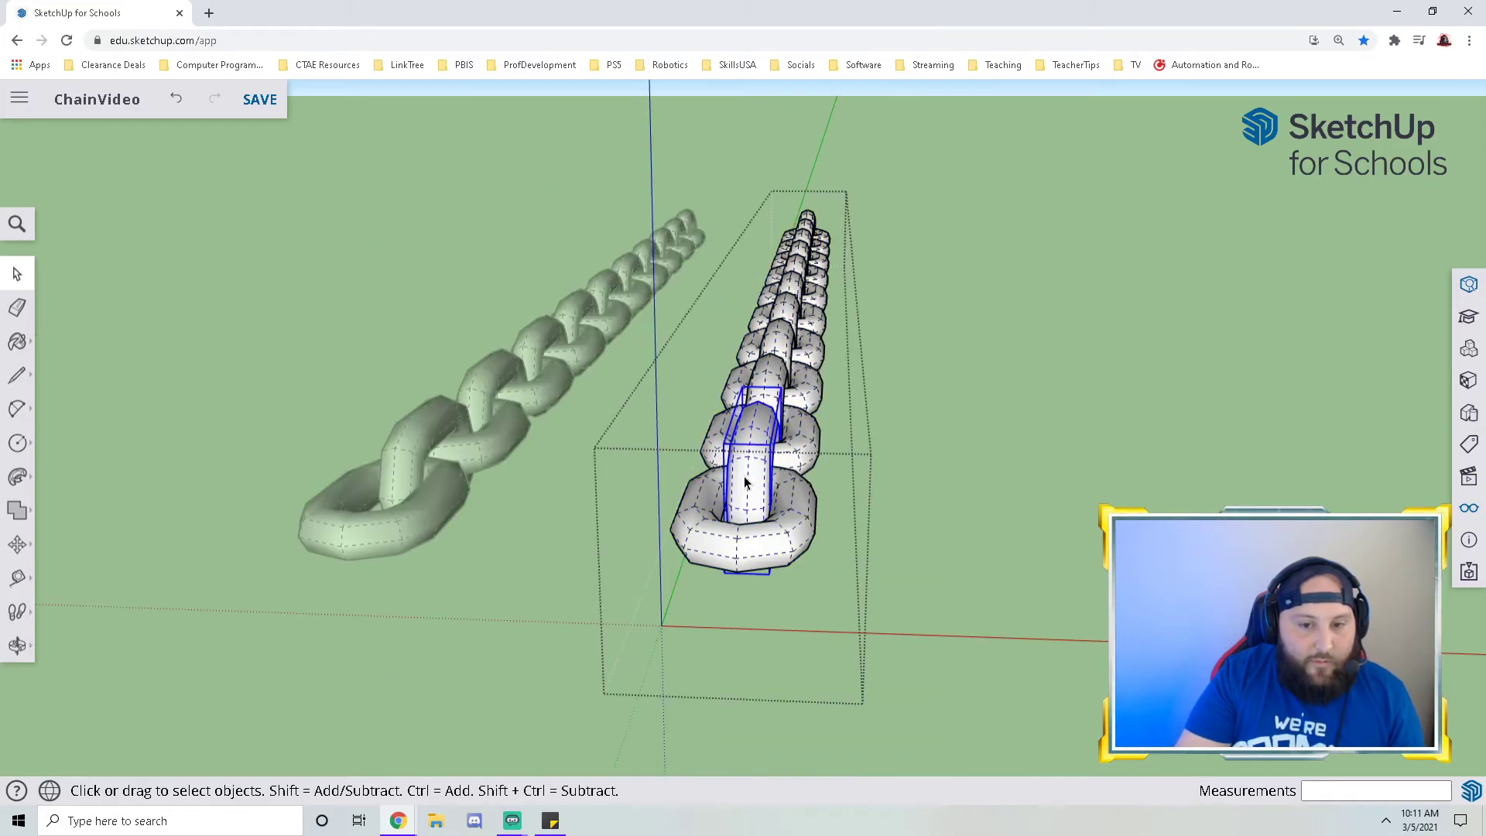
pyautogui.moveTo(904, 603); pyautogui.dragTo(685, 182)
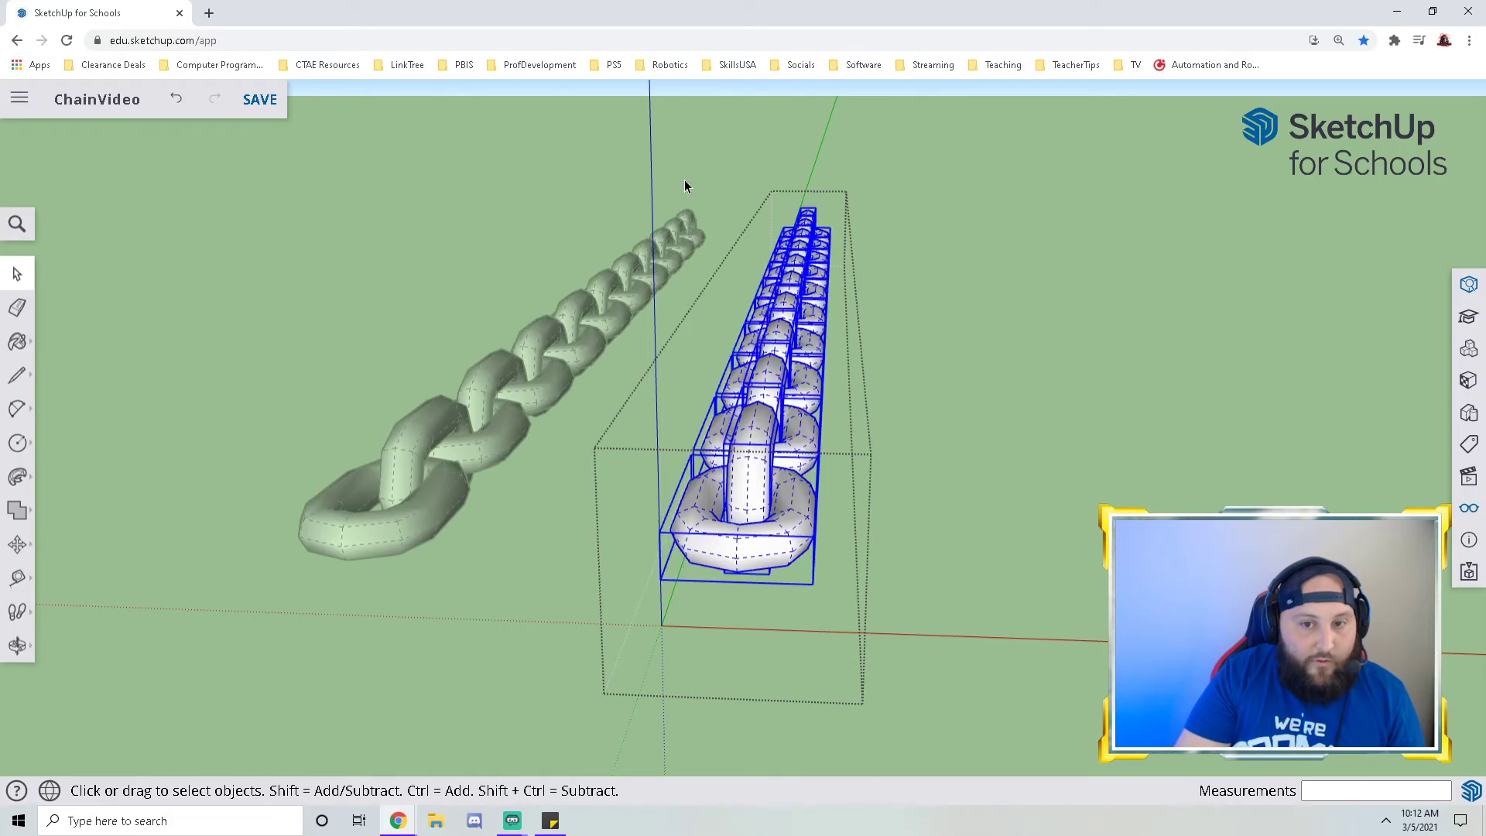
pyautogui.rightClick(778, 422)
pyautogui.click(848, 481)
pyautogui.click(903, 516)
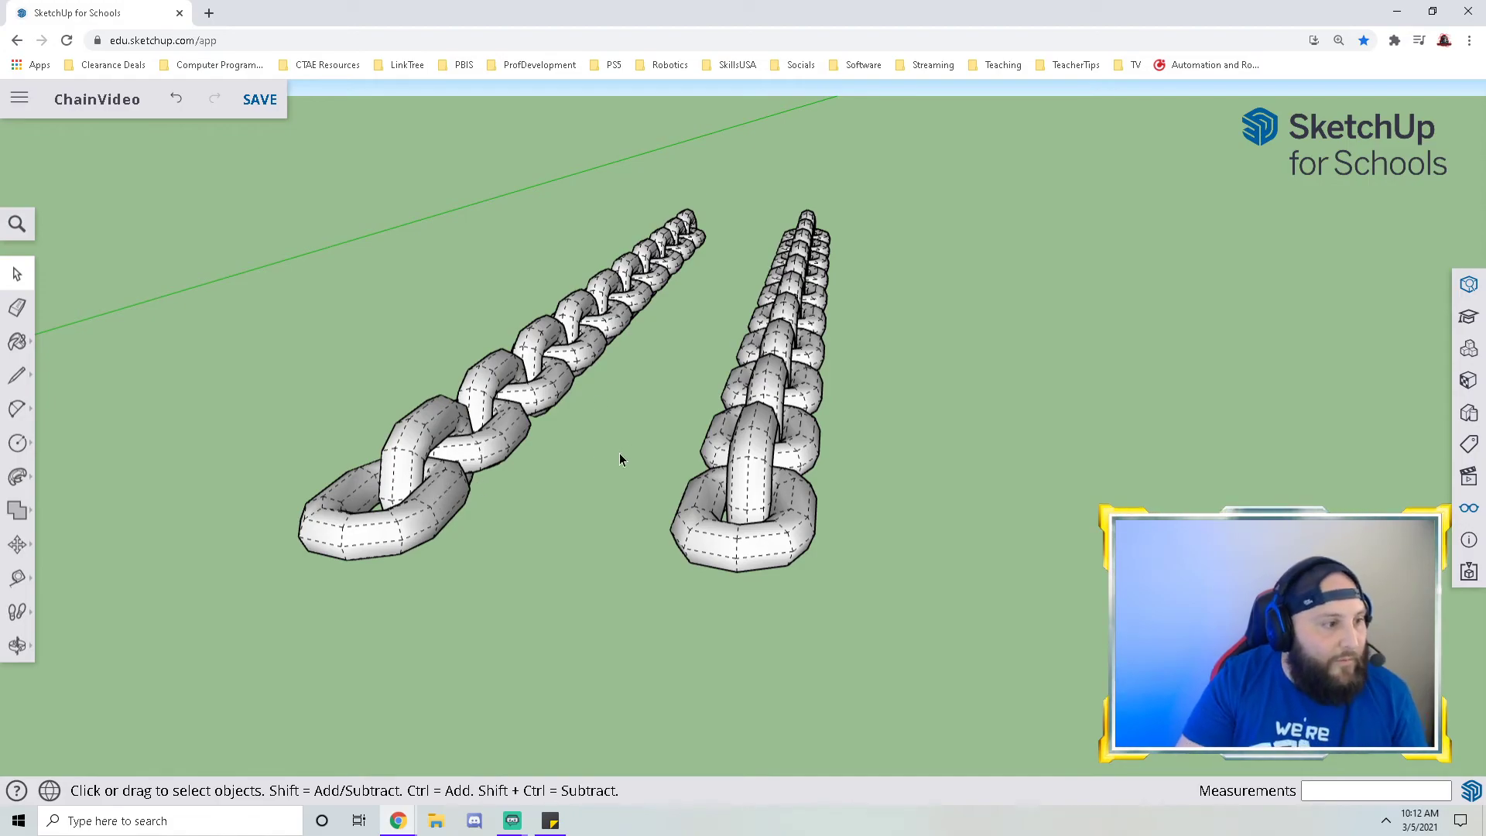
# - Open the copied chain's group and its front link component for editing
pyautogui.moveTo(1026, 476); pyautogui.dragTo(845, 488, button='middle')
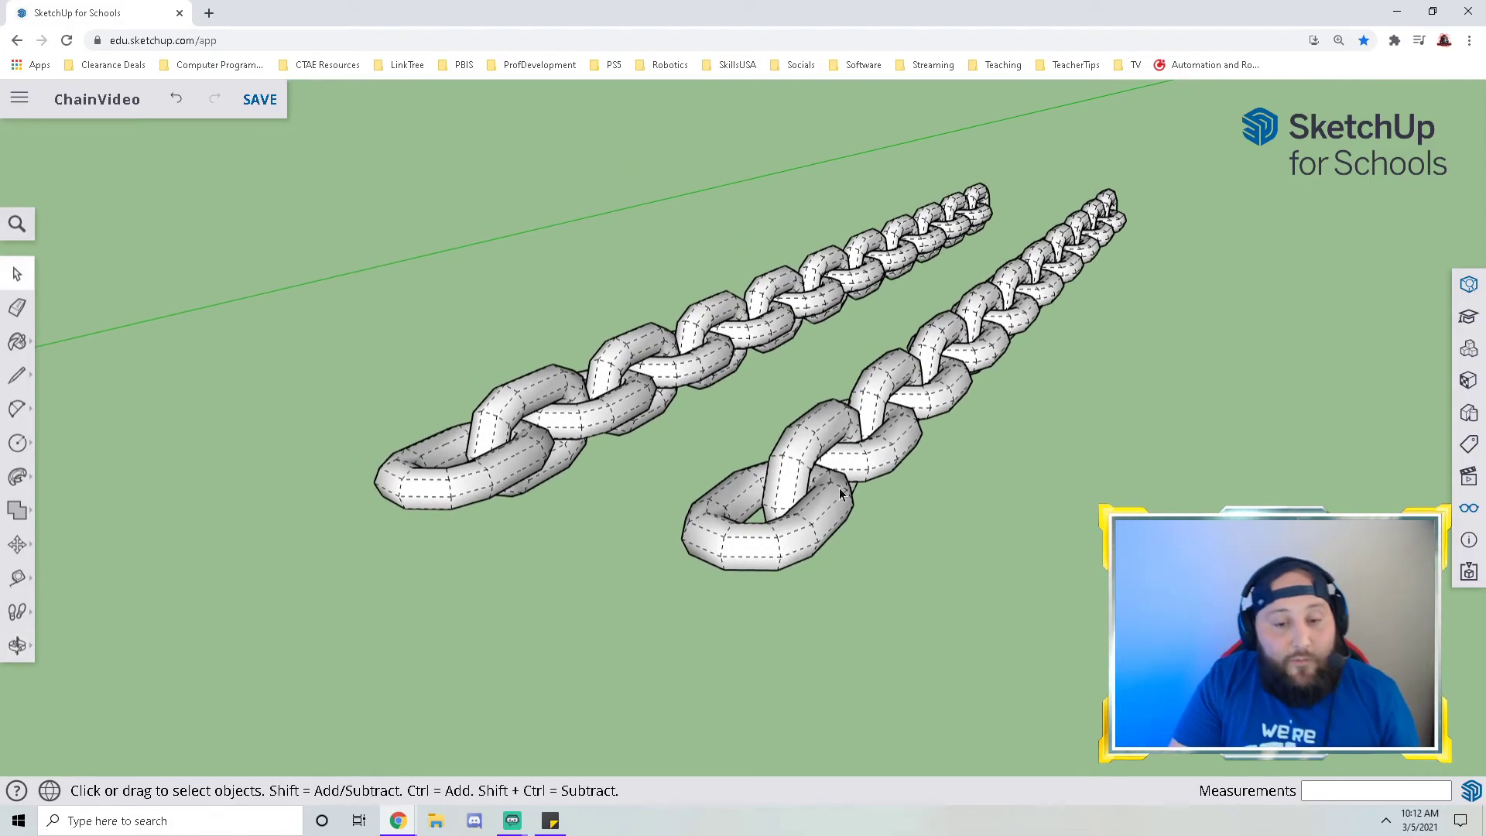
pyautogui.click(724, 512)
pyautogui.doubleClick(722, 511)
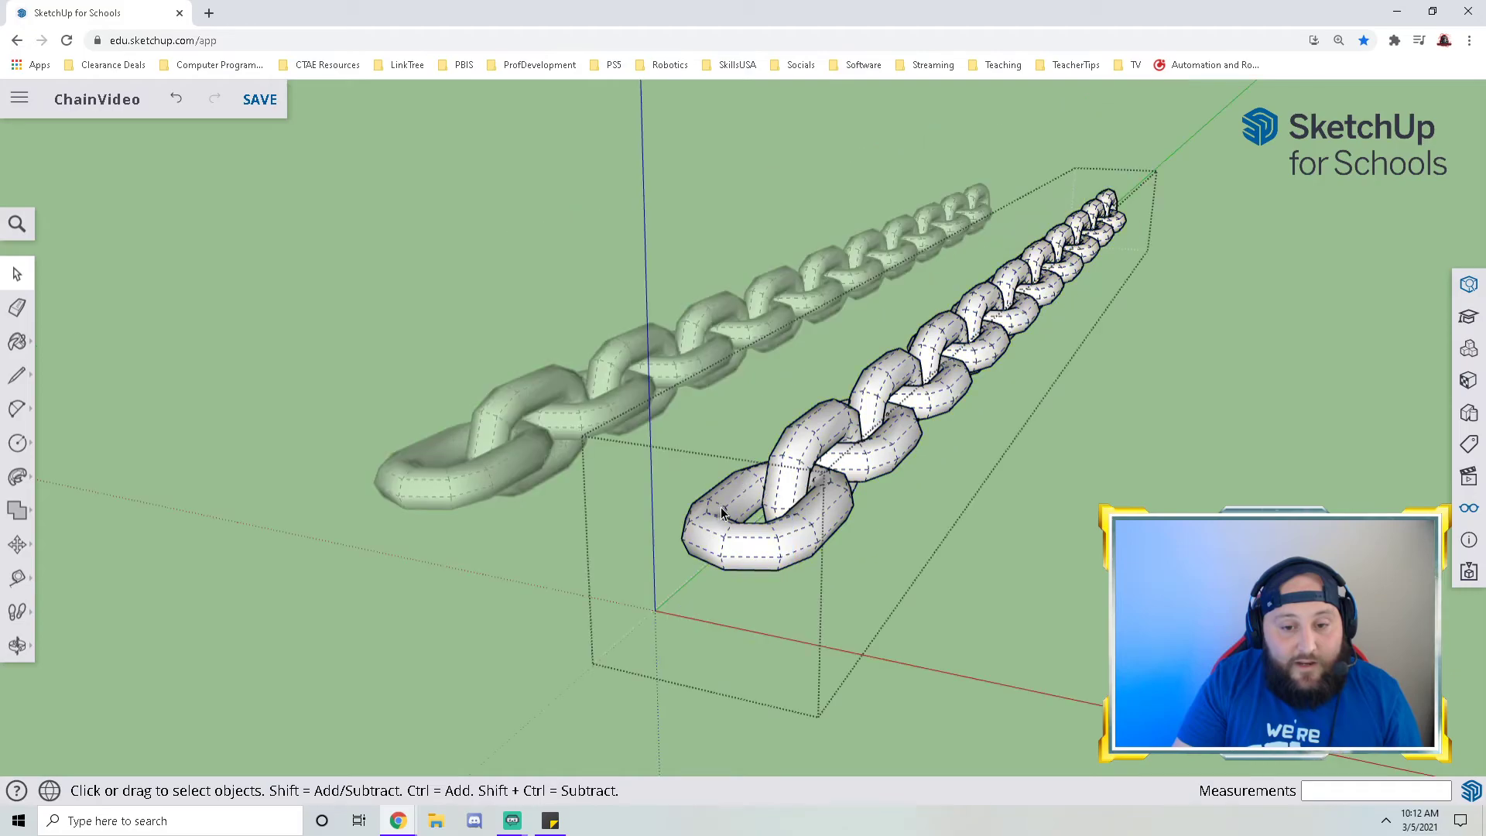
pyautogui.doubleClick(726, 511)
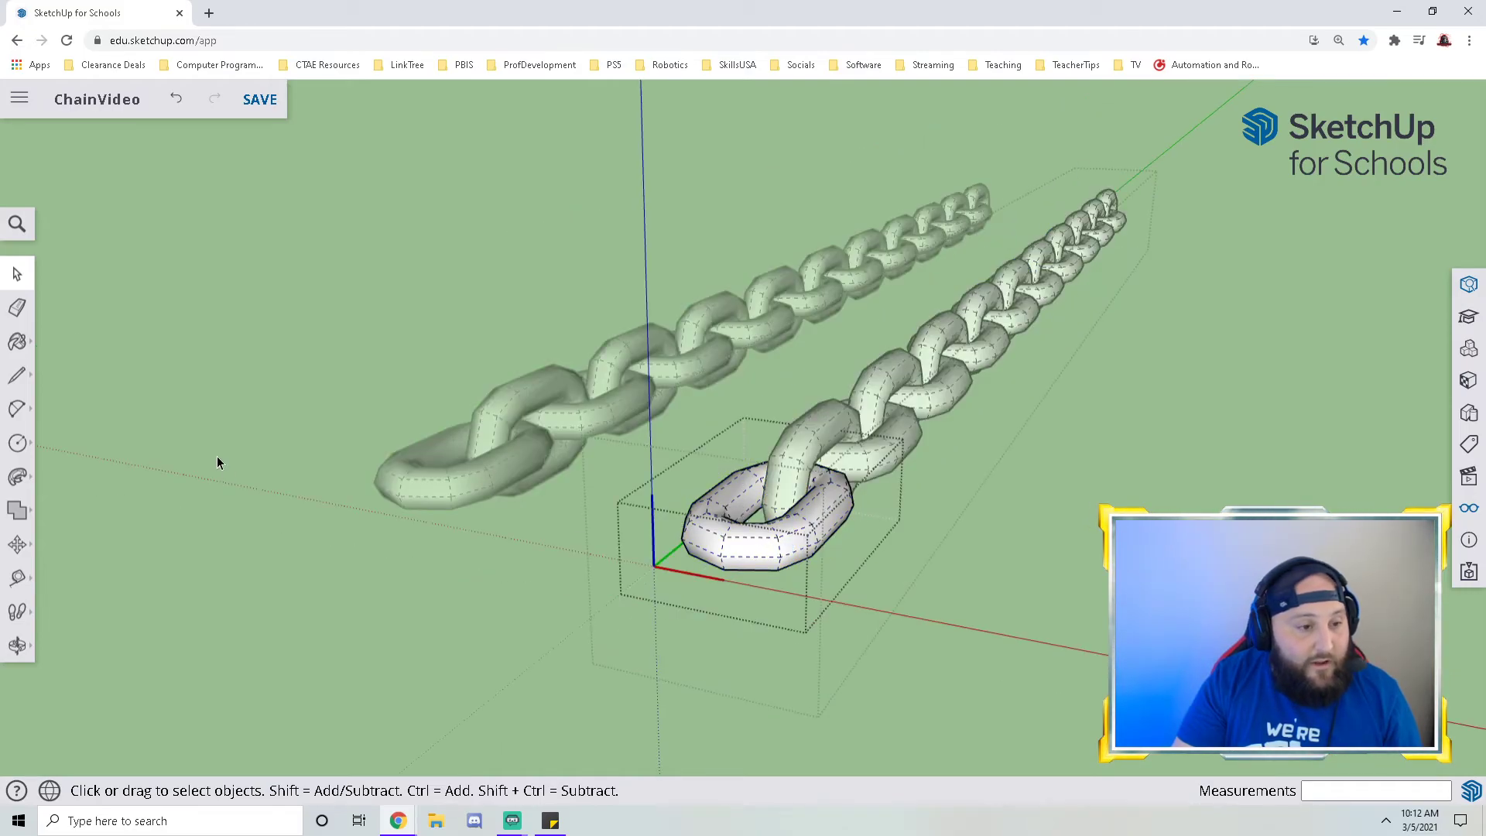
# - Draw a vertical line upward from the inner edge of the copied chain's front link
pyautogui.click(17, 375)
pyautogui.scroll(10, 819, 537)
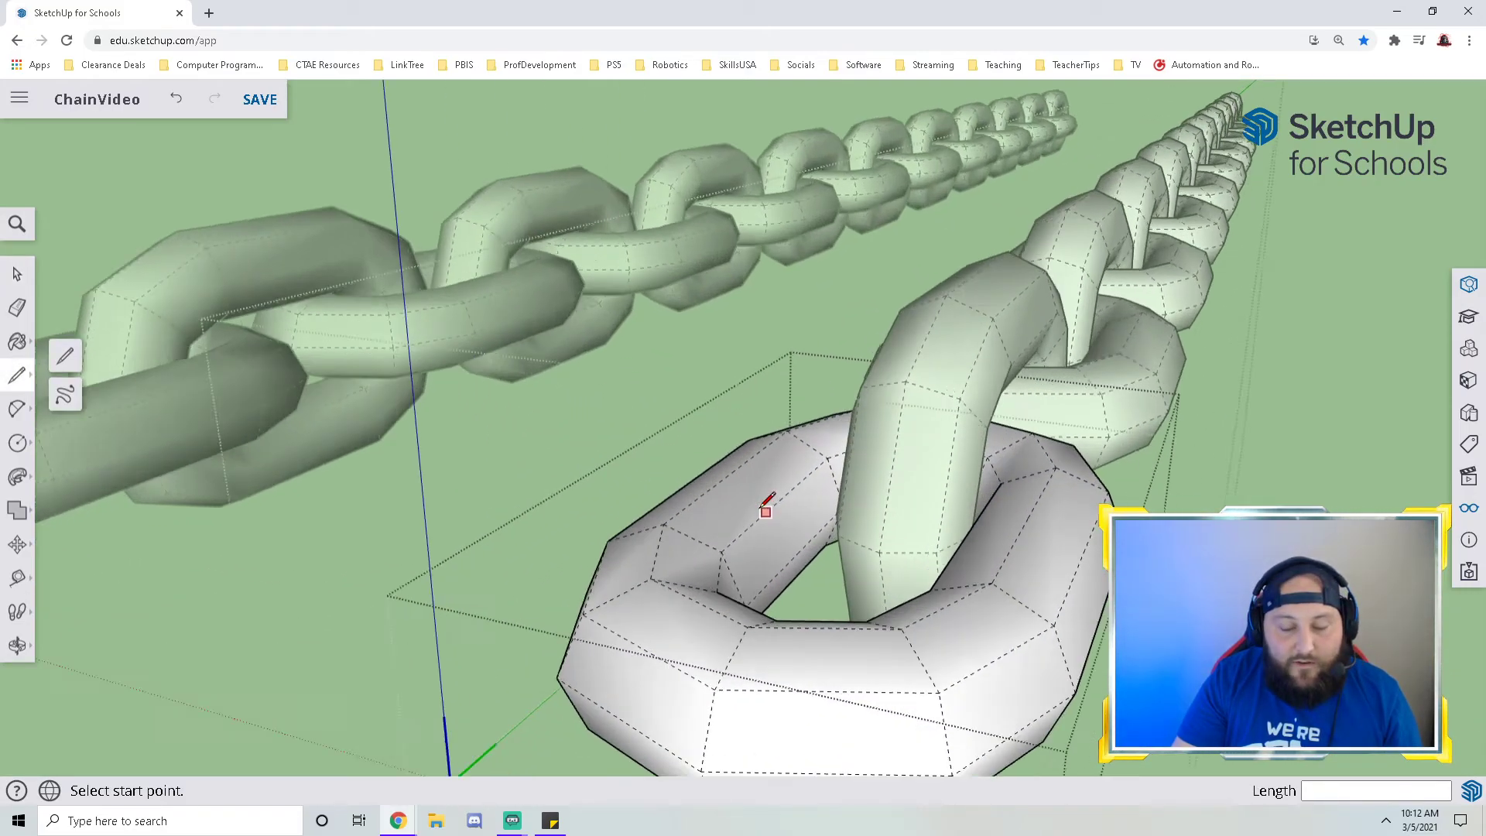
pyautogui.click(823, 598)
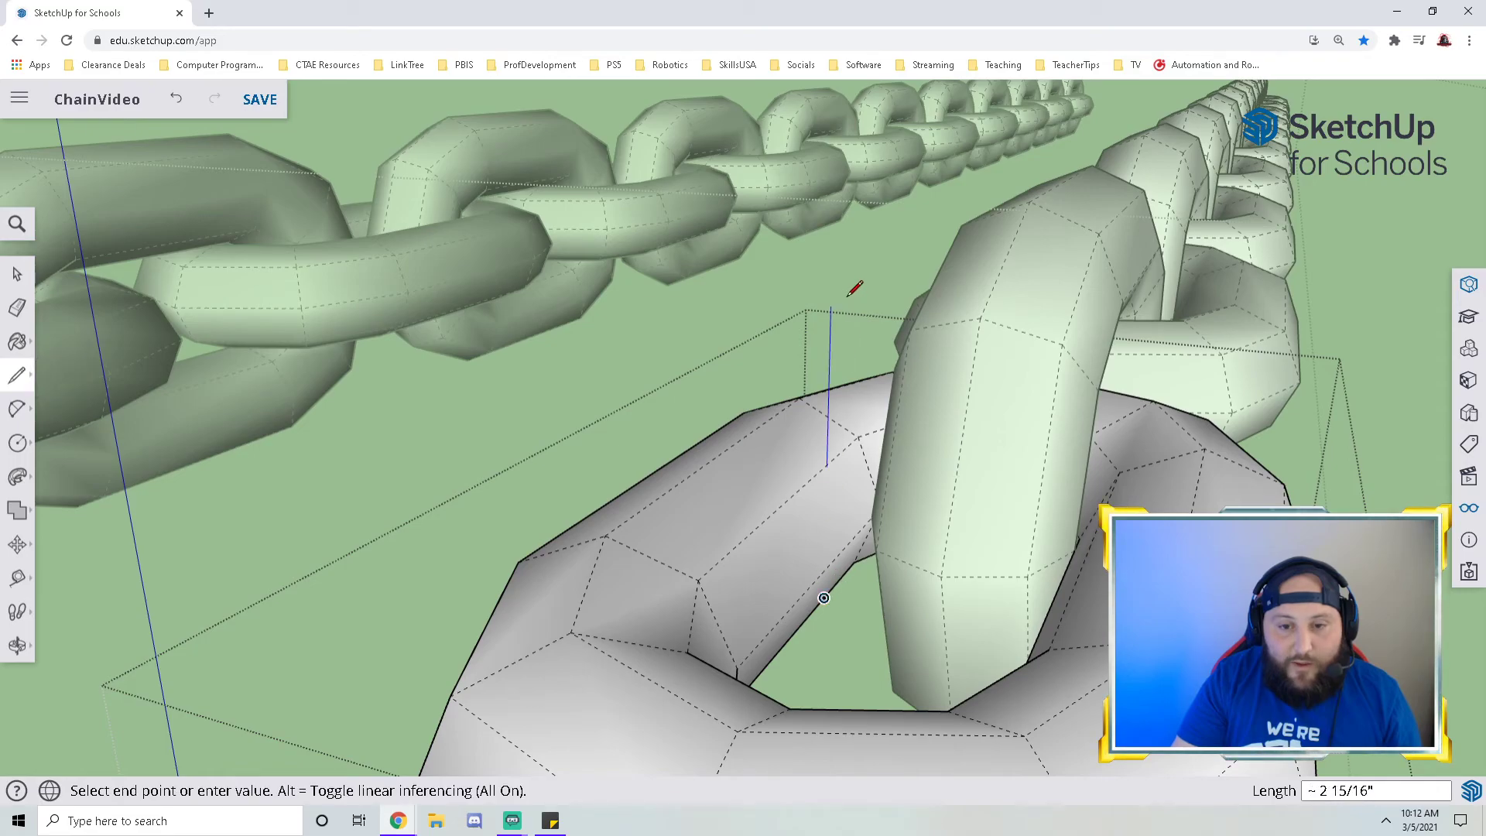
pyautogui.moveTo(834, 228); pyautogui.dragTo(714, 243, button='middle')
pyautogui.press('Escape')
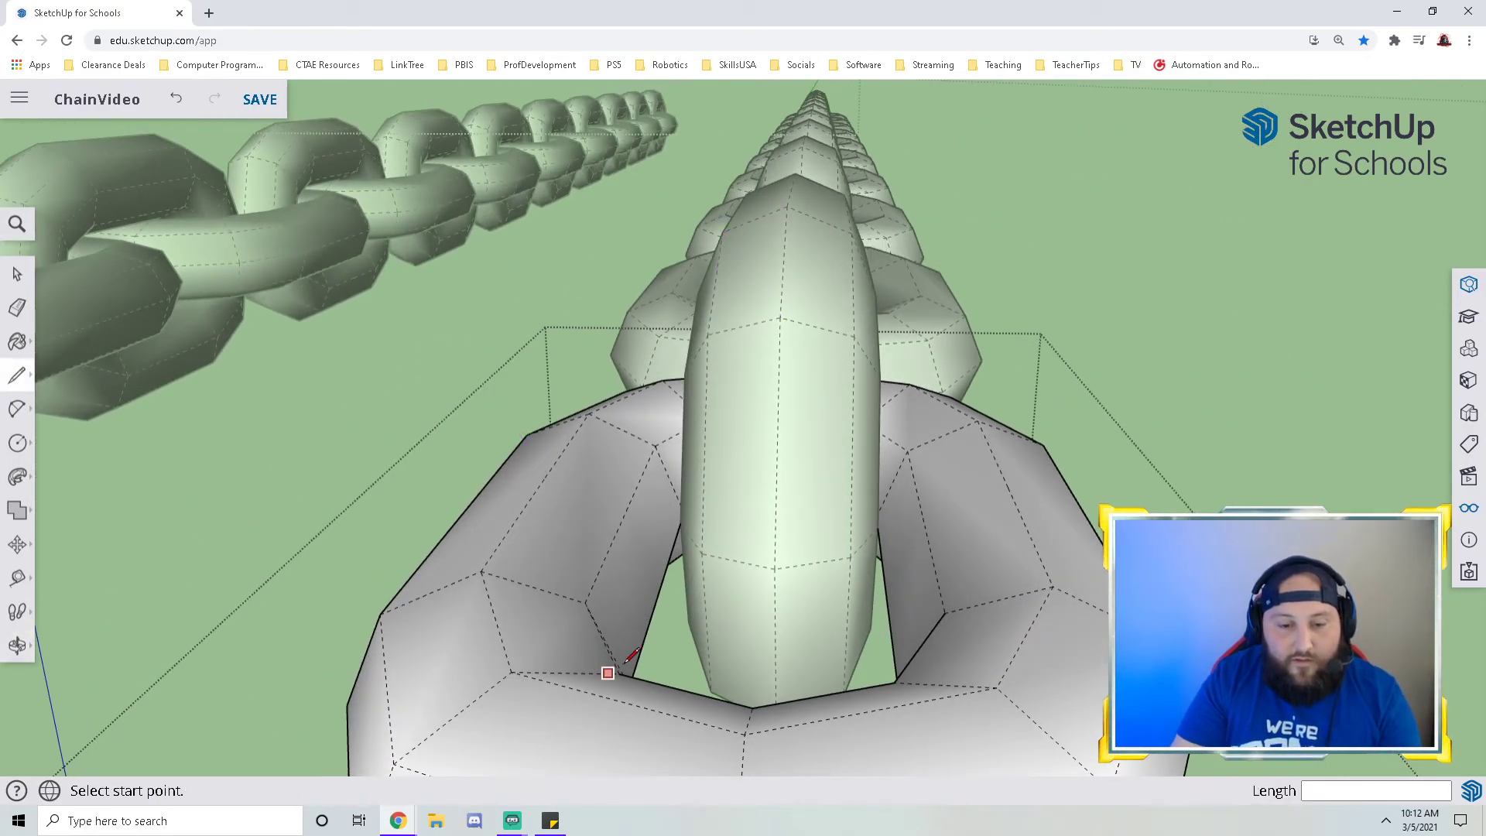
pyautogui.click(661, 585)
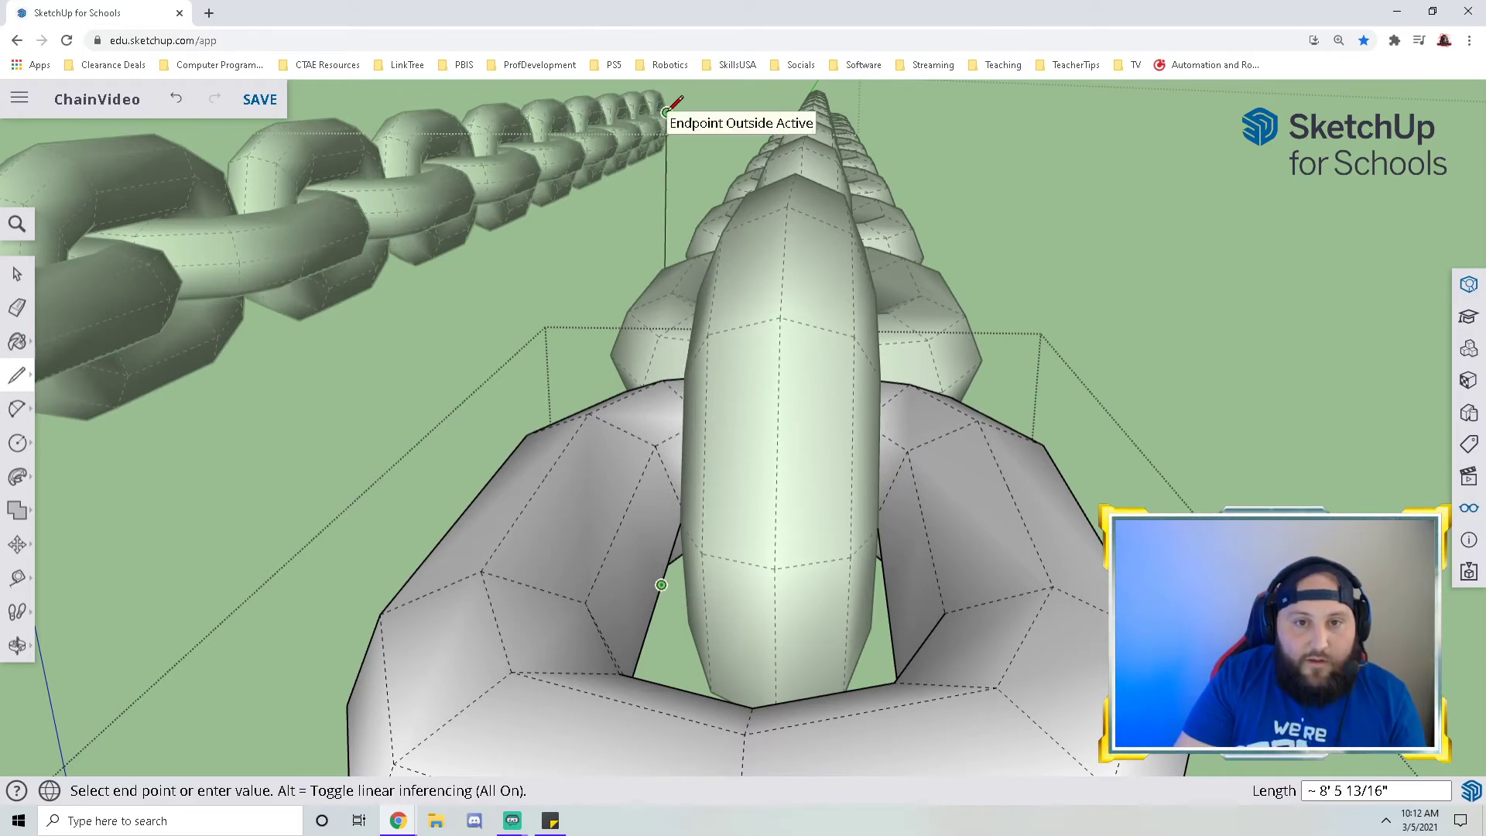
pyautogui.click(656, 179)
pyautogui.press('Escape')
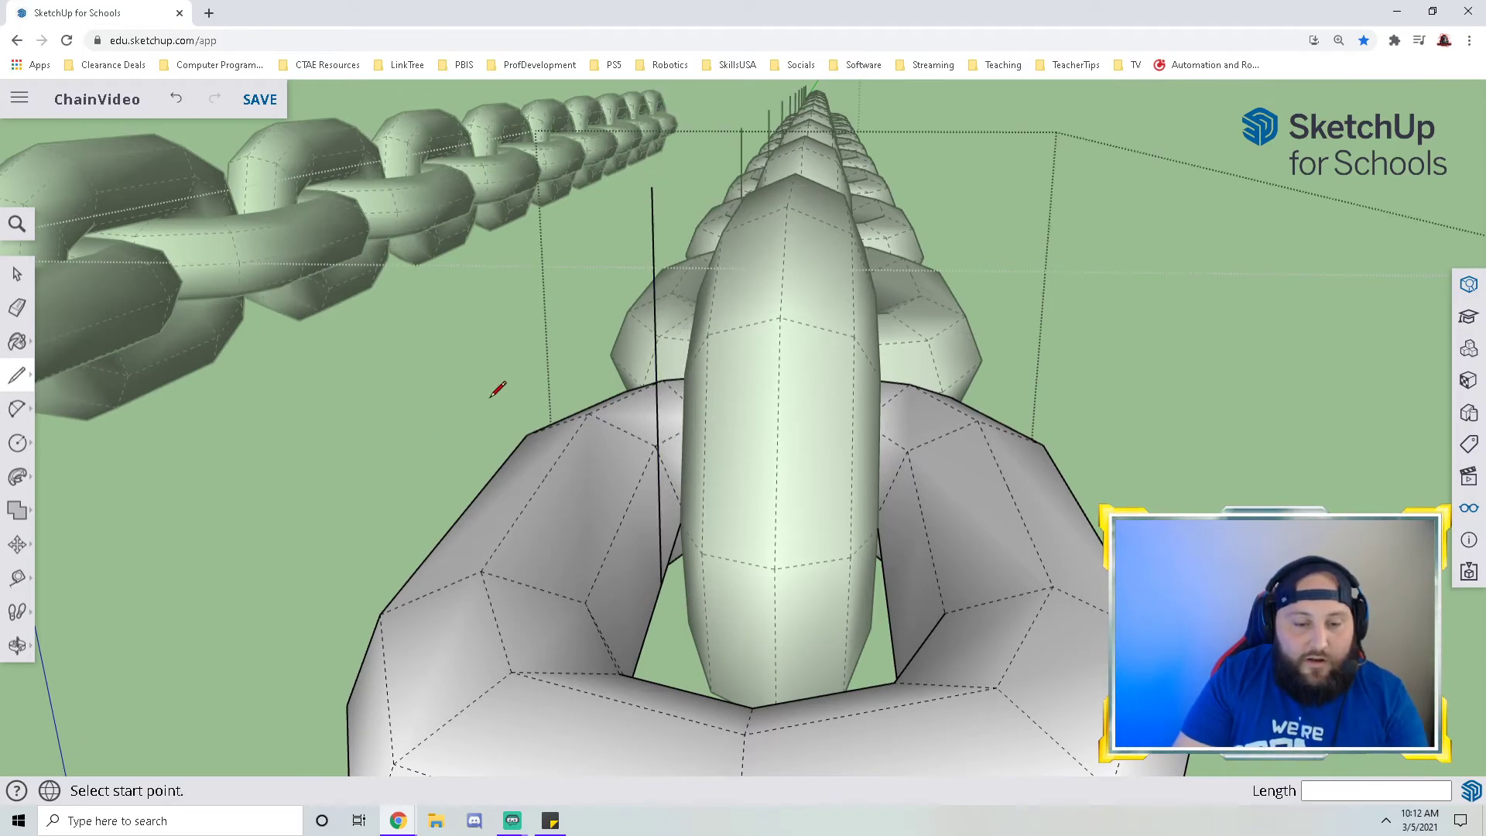
# - Complete a frame over the link with a vertical line from its outer side and a horizontal connecting line, erasing the overhanging stub
pyautogui.moveTo(494, 399); pyautogui.dragTo(826, 374, button='middle')
pyautogui.moveTo(569, 696); pyautogui.dragTo(603, 671, button='middle')
pyautogui.click(681, 667)
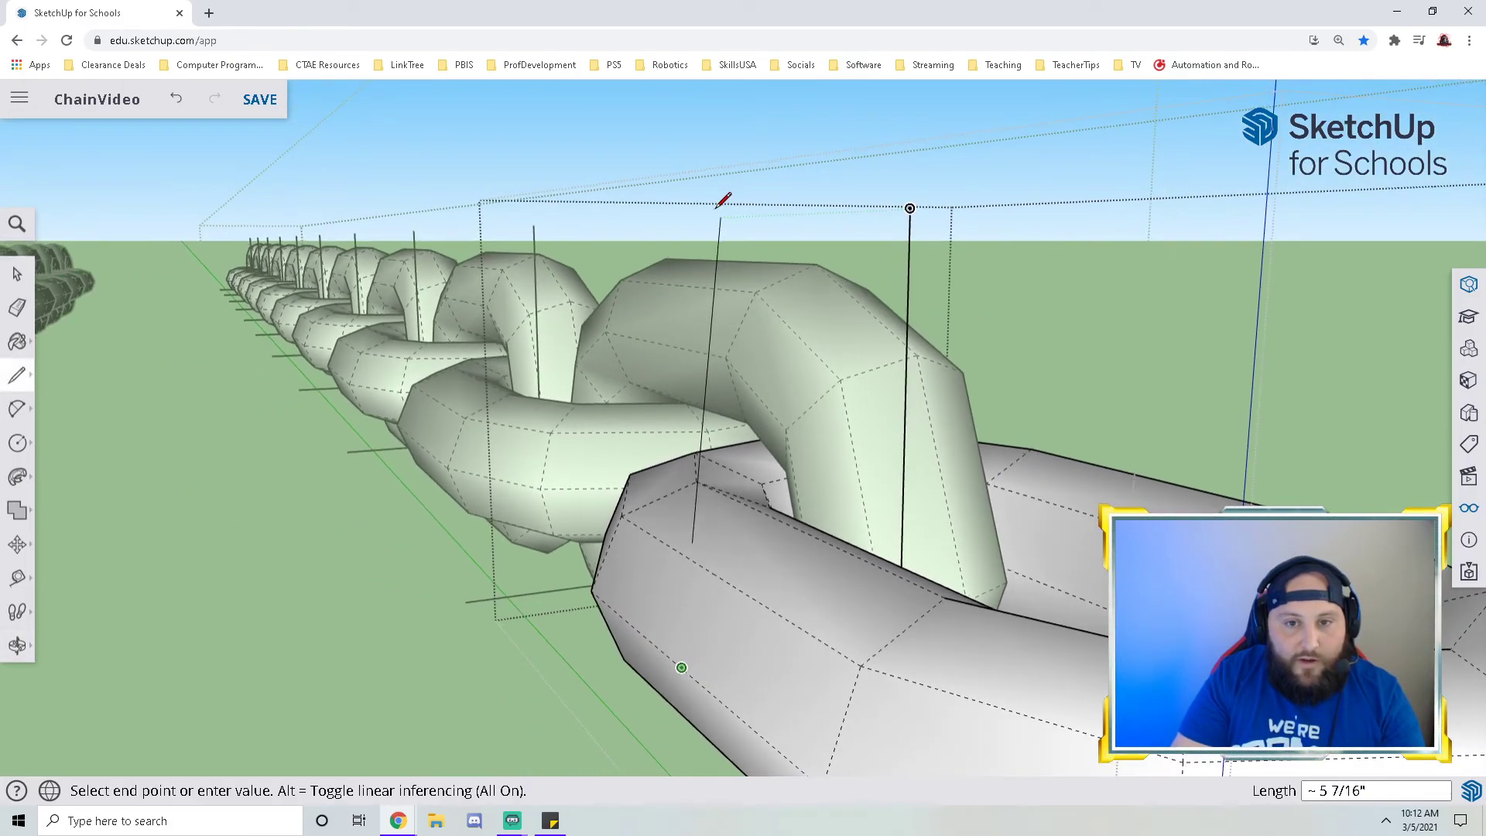
pyautogui.click(676, 221)
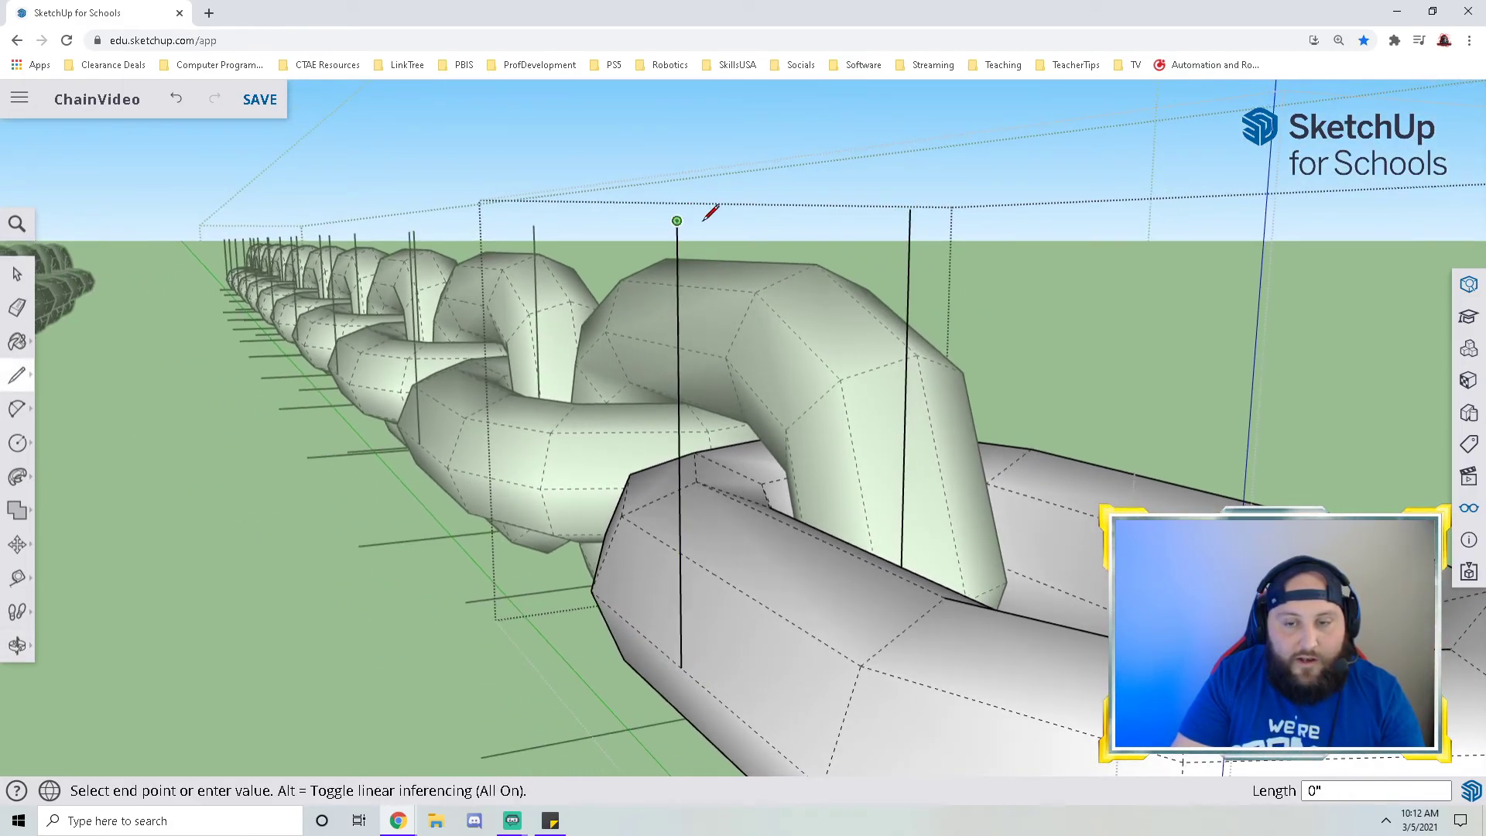
pyautogui.click(909, 220)
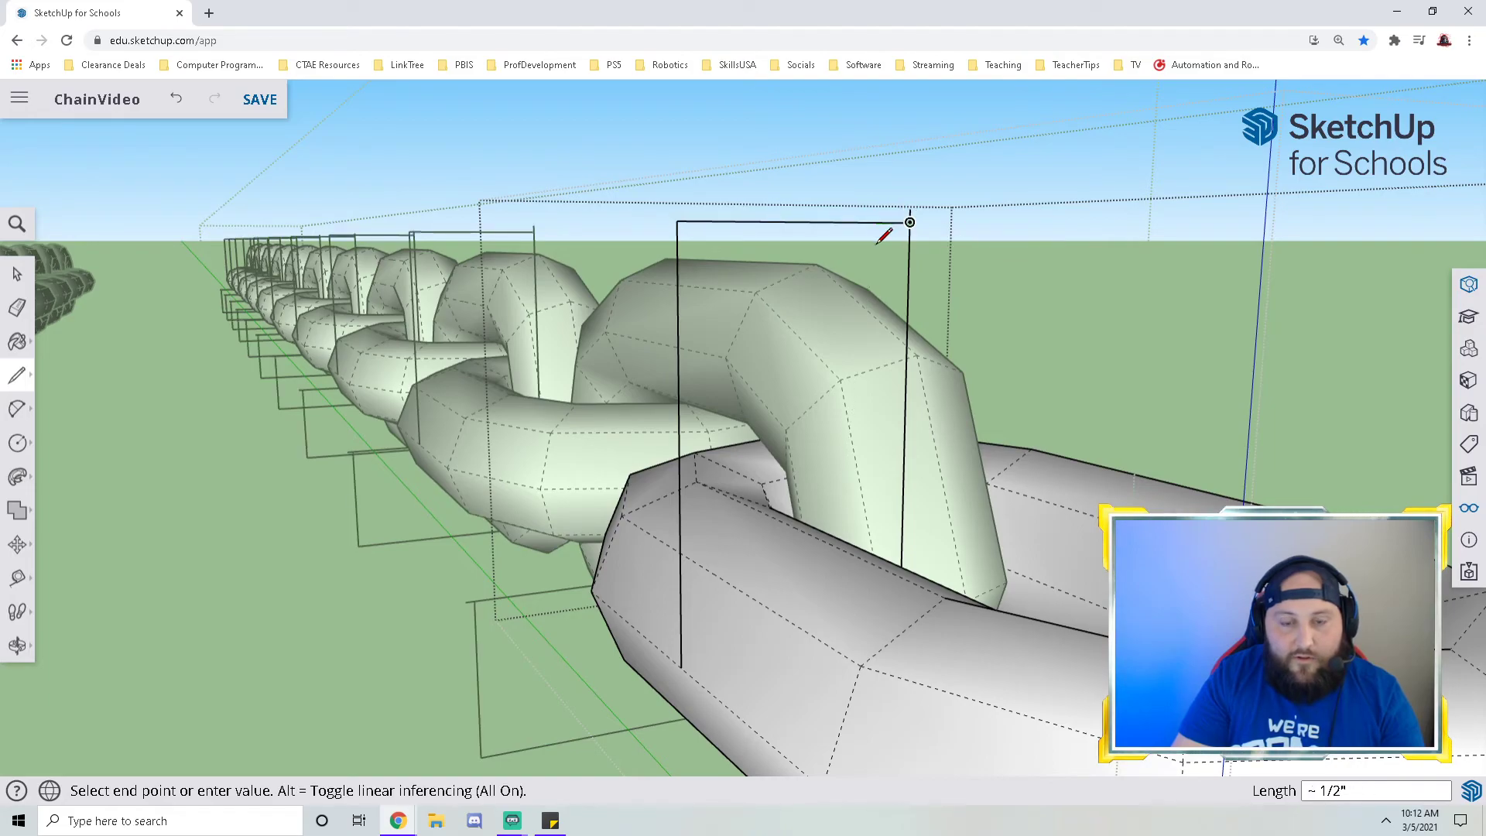
pyautogui.moveTo(898, 224); pyautogui.dragTo(760, 292, button='middle')
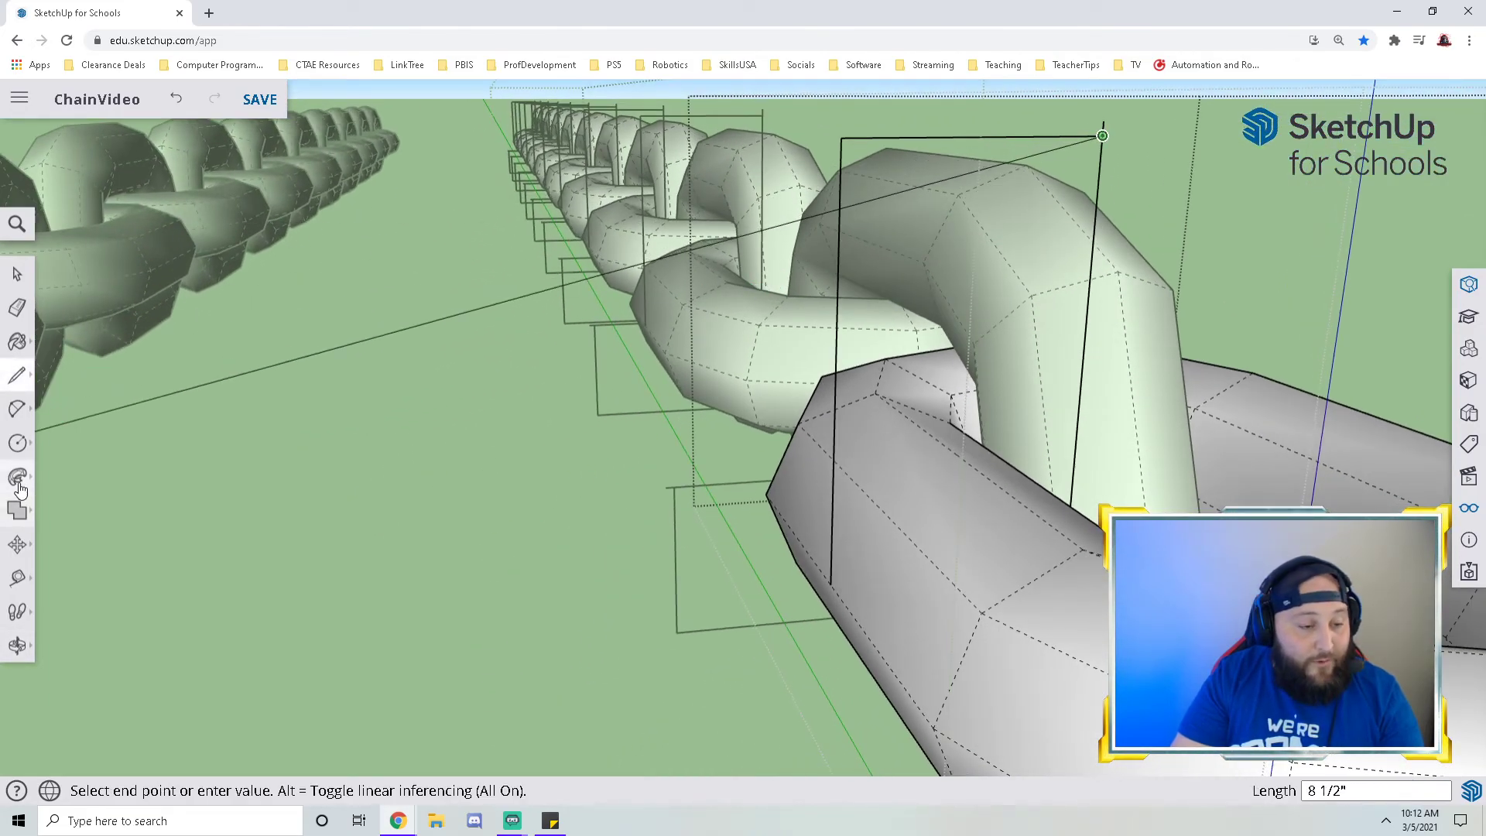
pyautogui.click(17, 307)
pyautogui.click(1106, 130)
# - Resize the link component with the Tape Measure by measuring the frame's horizontal line, entering 1.25, and accepting the resize
pyautogui.scroll(-6, 129, 478)
pyautogui.moveTo(699, 338); pyautogui.dragTo(475, 395, button='middle')
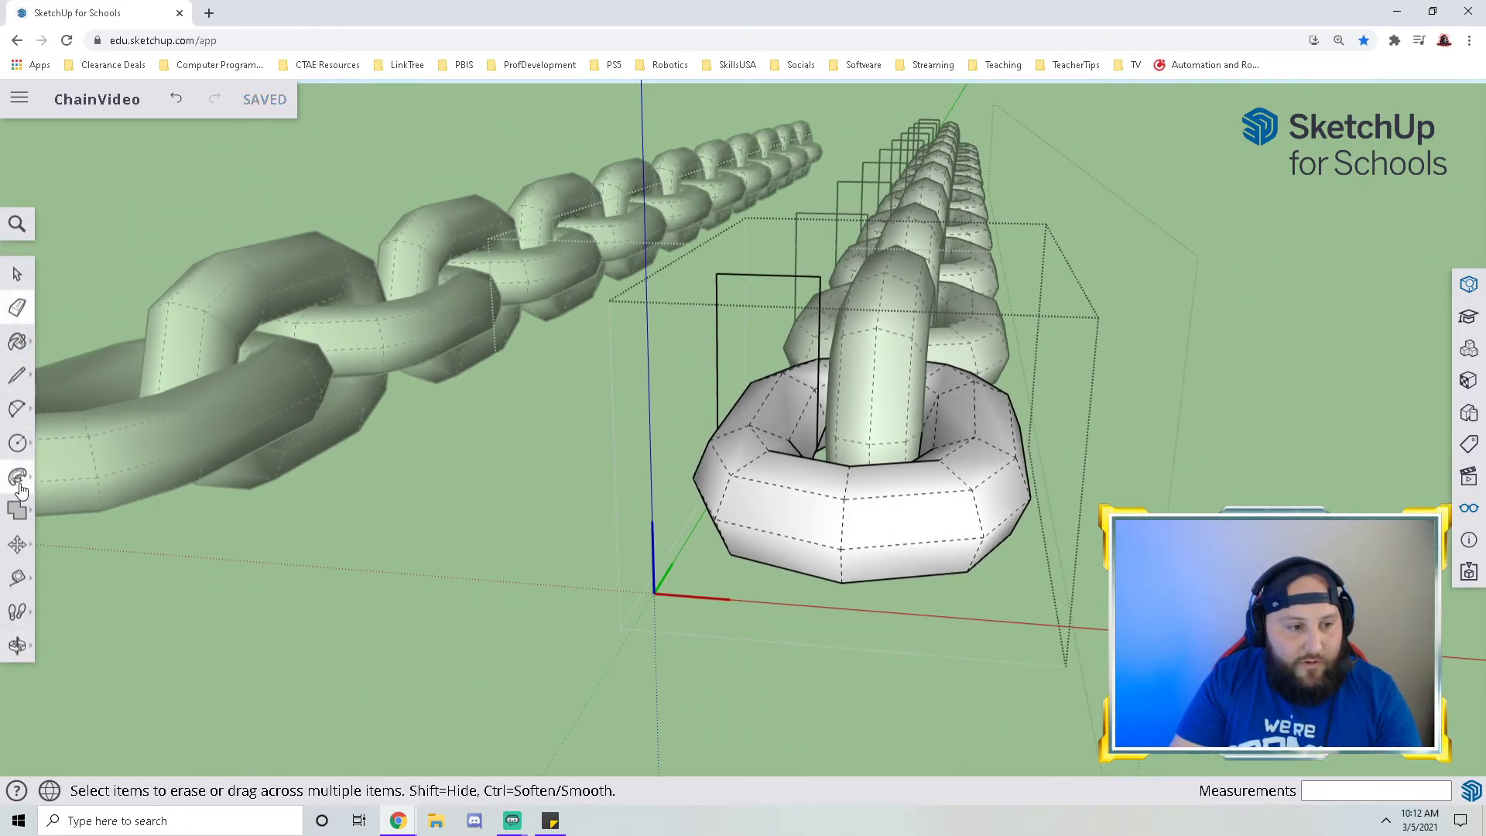
pyautogui.click(18, 580)
pyautogui.click(720, 264)
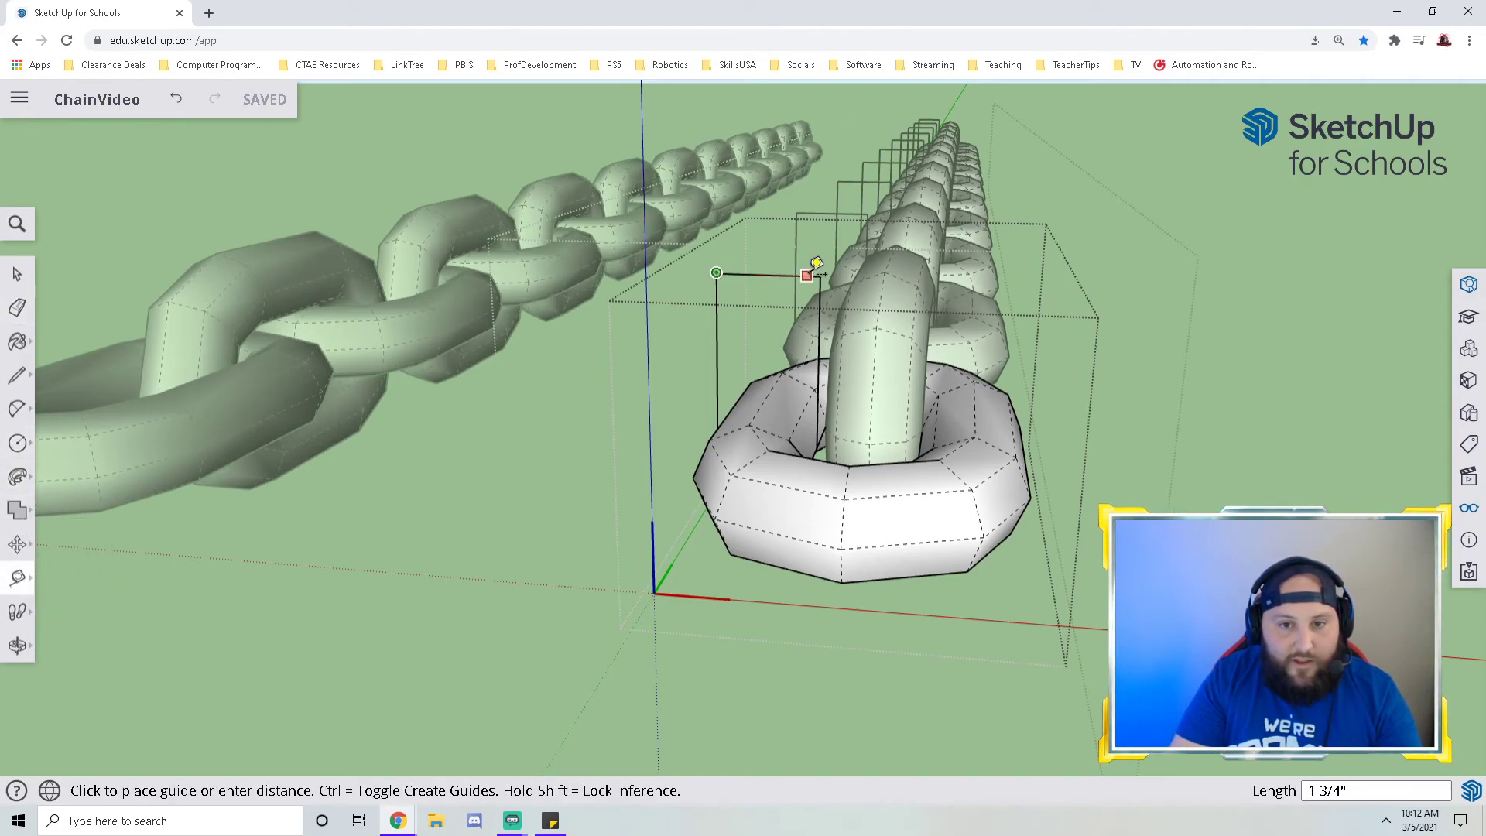
pyautogui.click(822, 264)
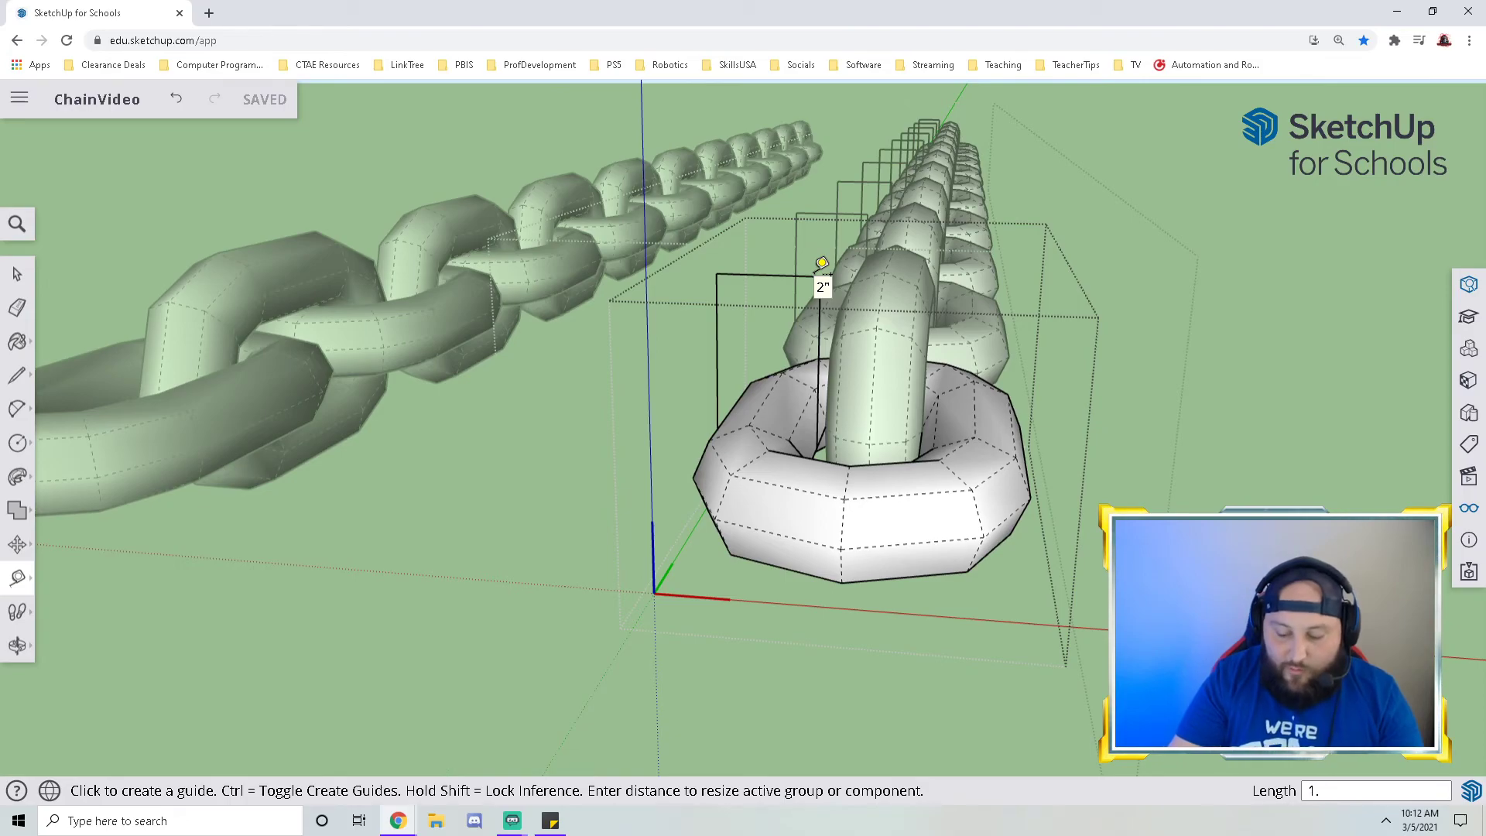
pyautogui.write('1.25')
pyautogui.press('Return')
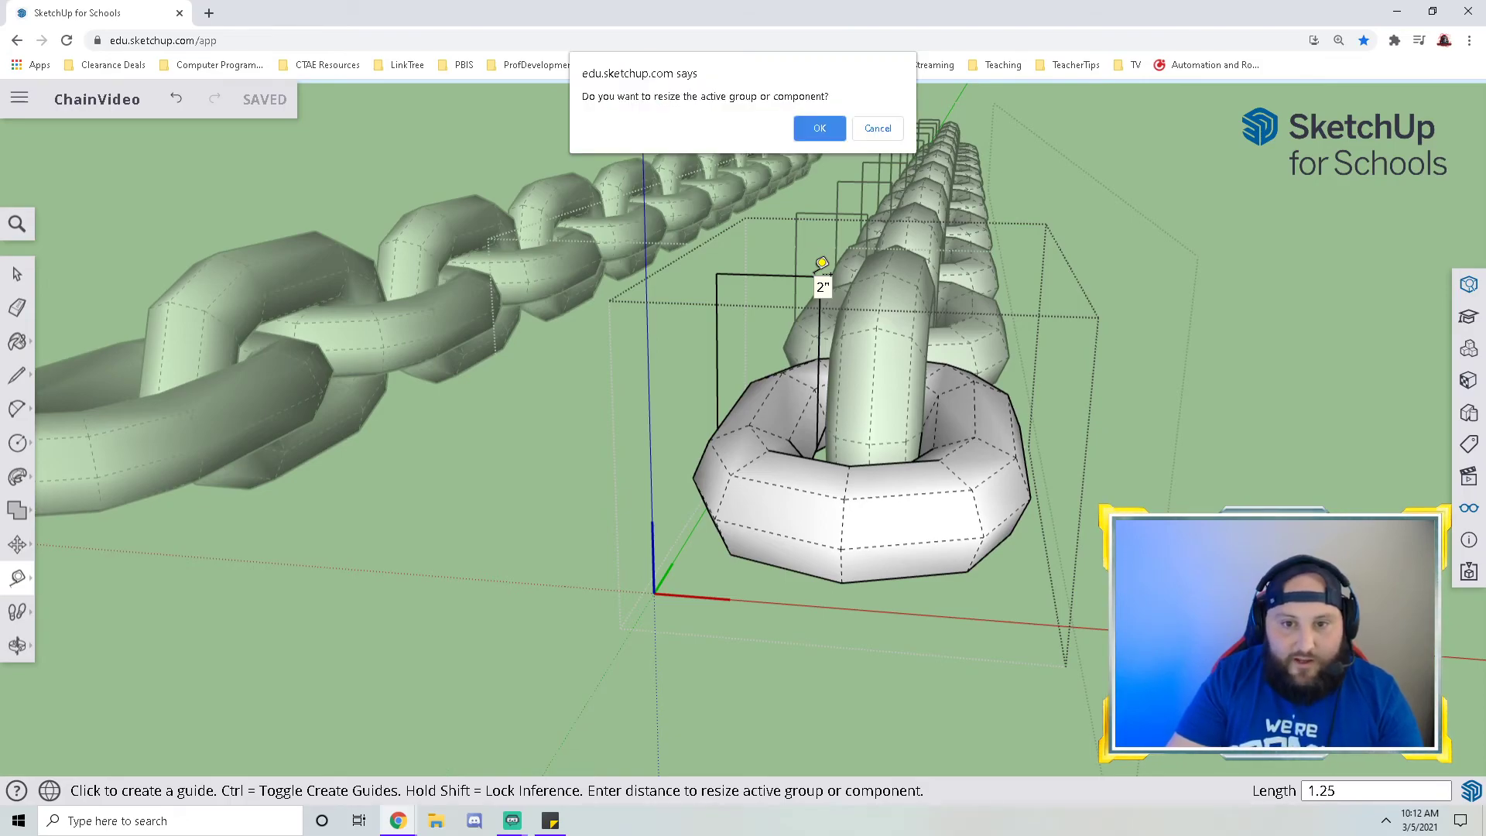
pyautogui.click(820, 127)
pyautogui.moveTo(1078, 470); pyautogui.dragTo(996, 308, button='middle')
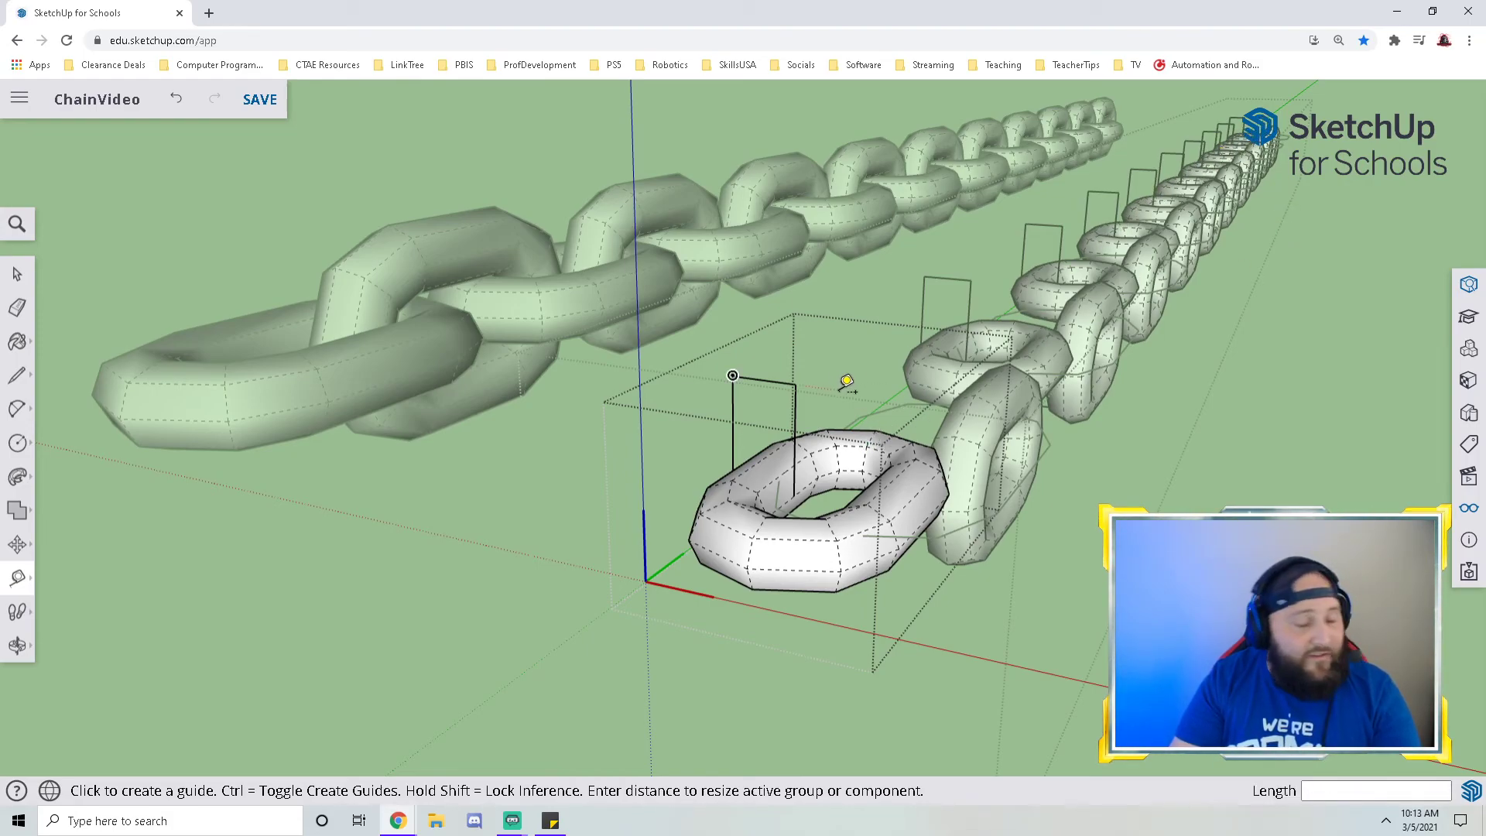
# - Undo the link component's resizing and the frame lines drawn on it
pyautogui.hotkey('ctrl', 'z')
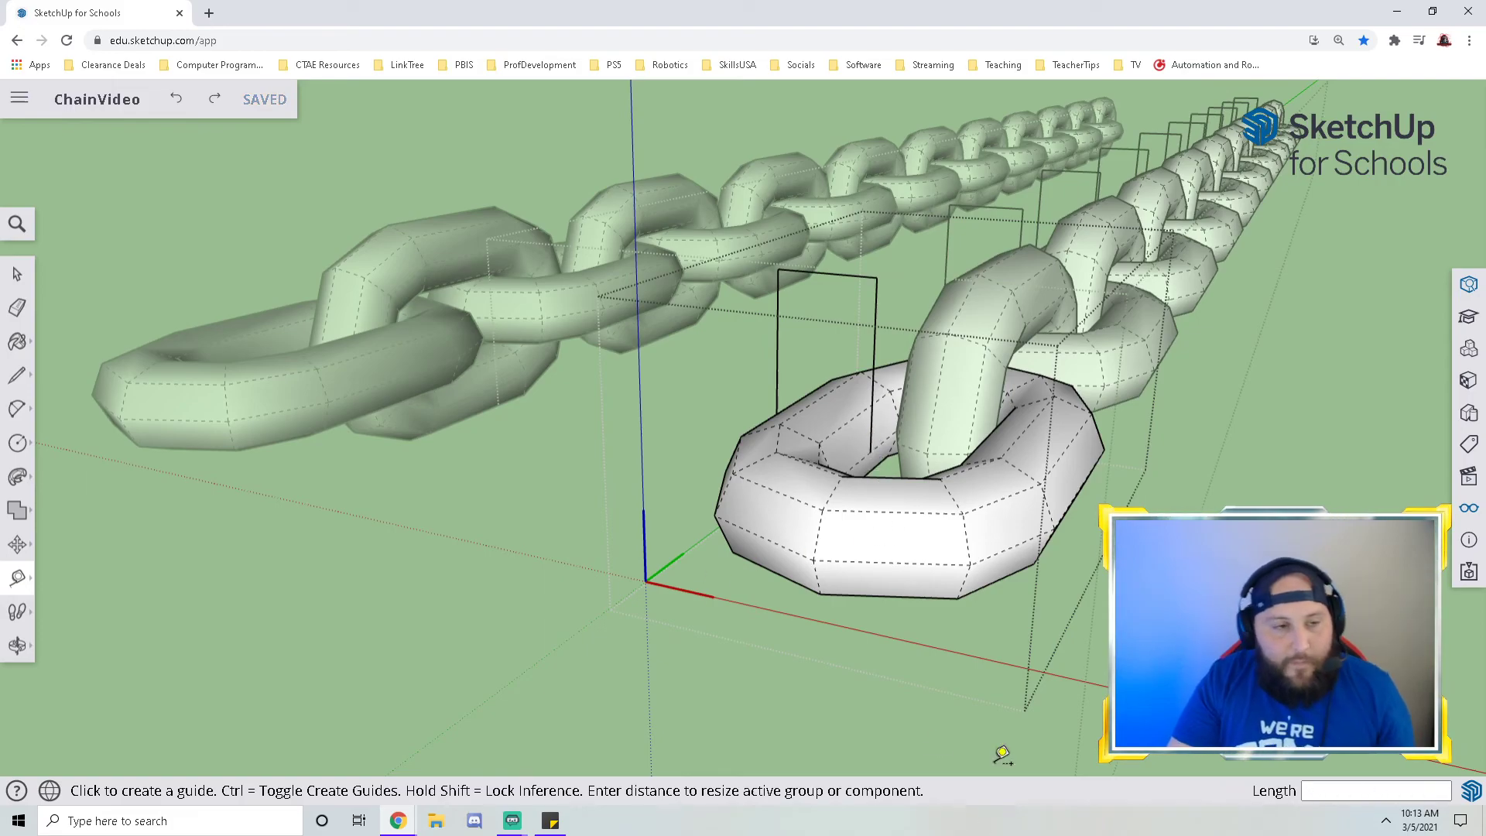
pyautogui.click(12, 282)
pyautogui.click(298, 524)
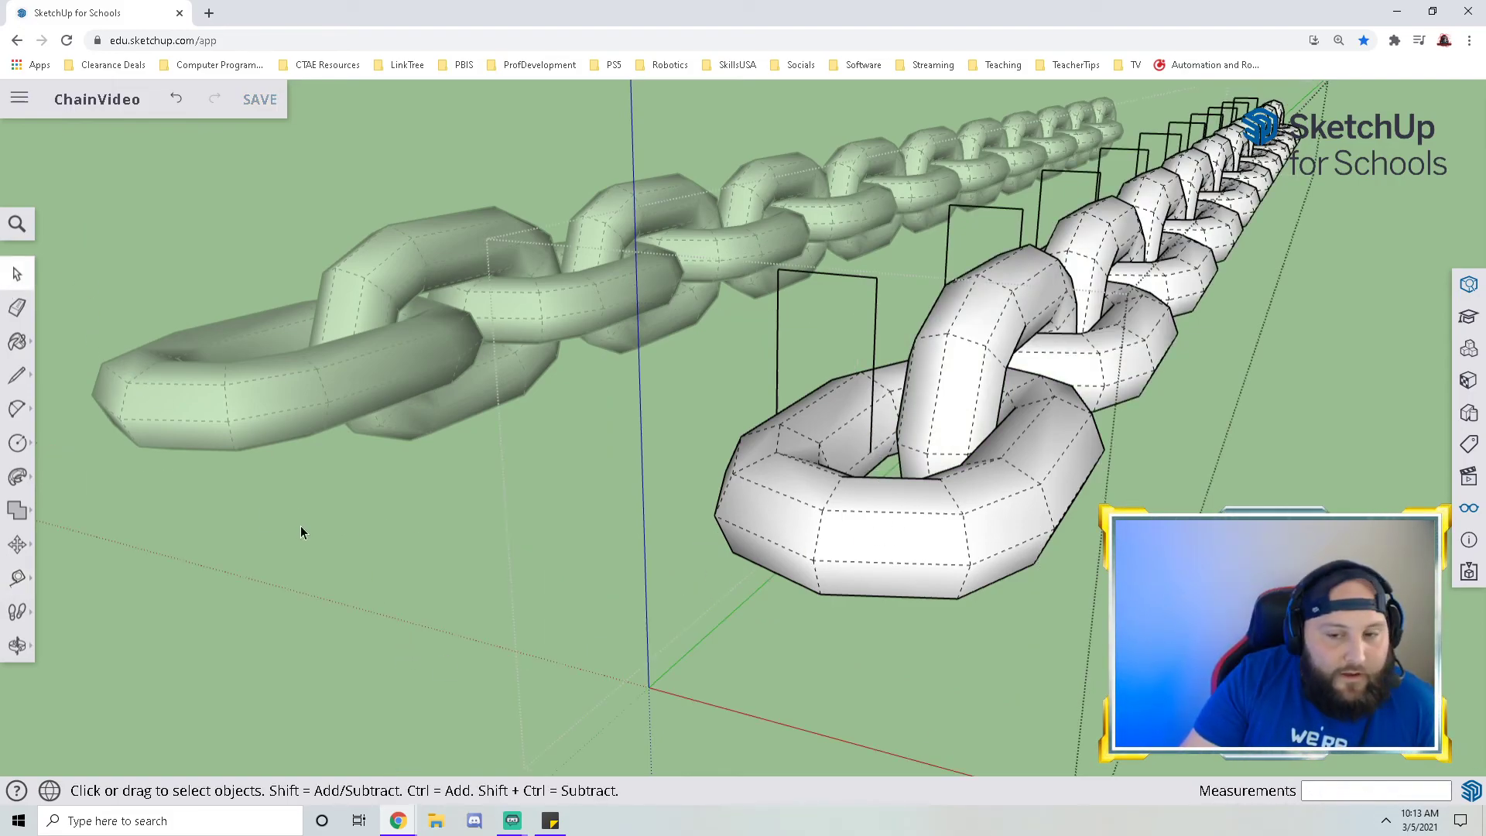
pyautogui.hotkey('ctrl', 'z')
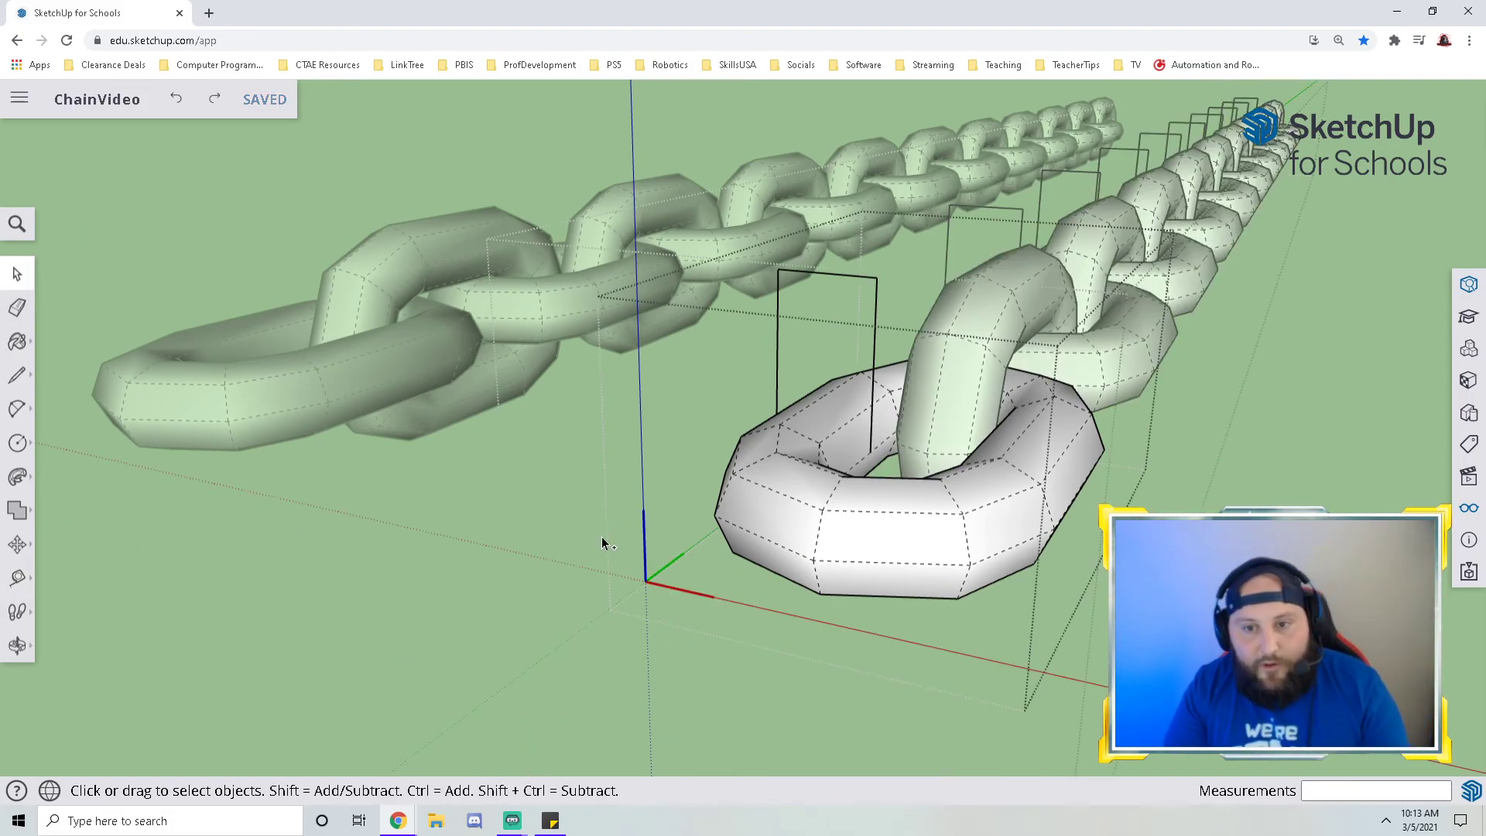
pyautogui.hotkey('ctrl', 'y')
pyautogui.hotkey('ctrl', 'y')
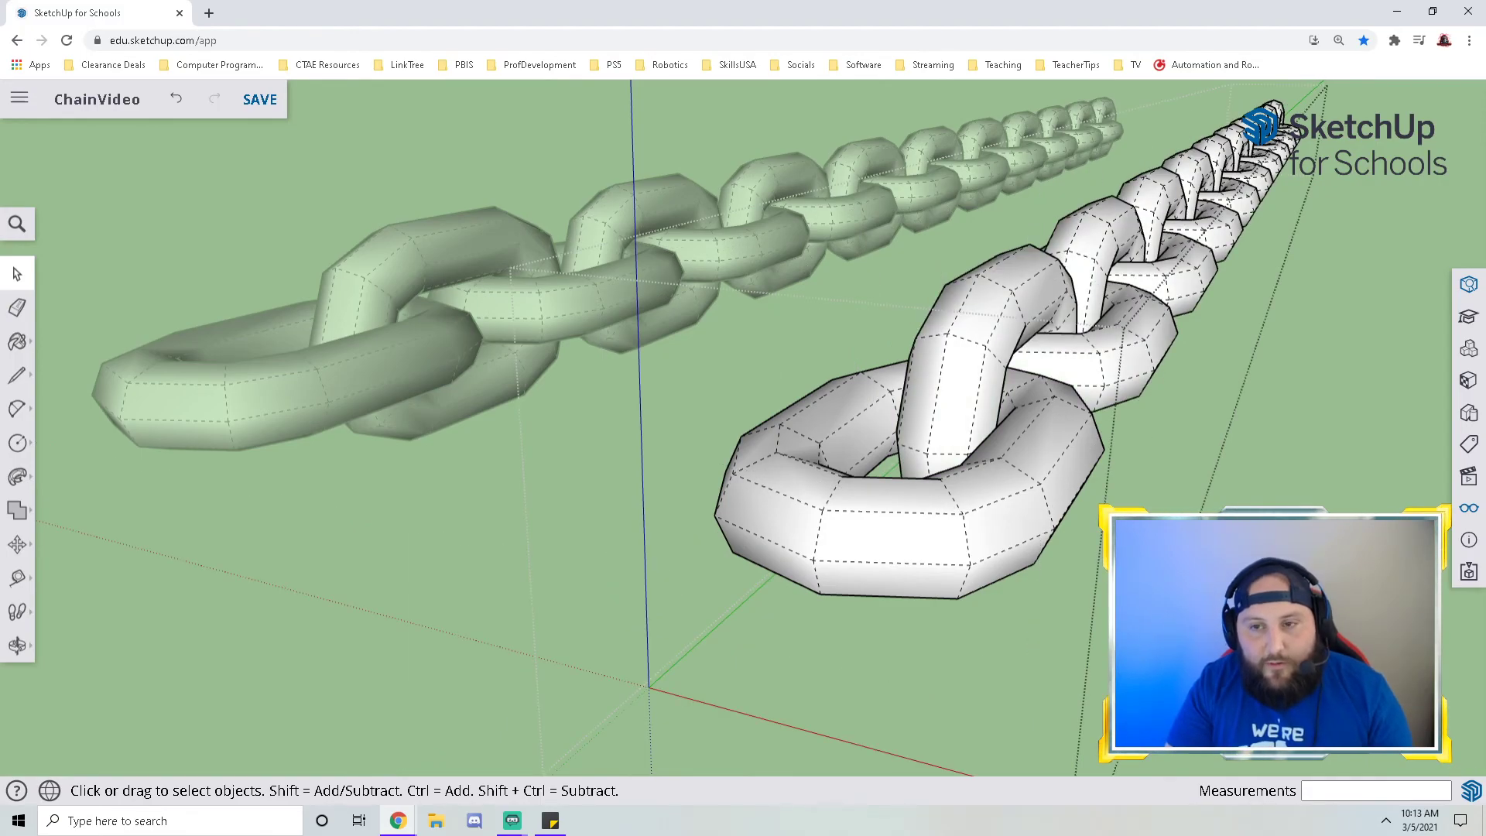
# - Leave the copied chain's group and select the copied chain and the original chain in turn to compare them
pyautogui.scroll(-5, 1231, 550)
pyautogui.moveTo(1214, 431); pyautogui.dragTo(720, 527, button='middle')
pyautogui.click(1076, 601)
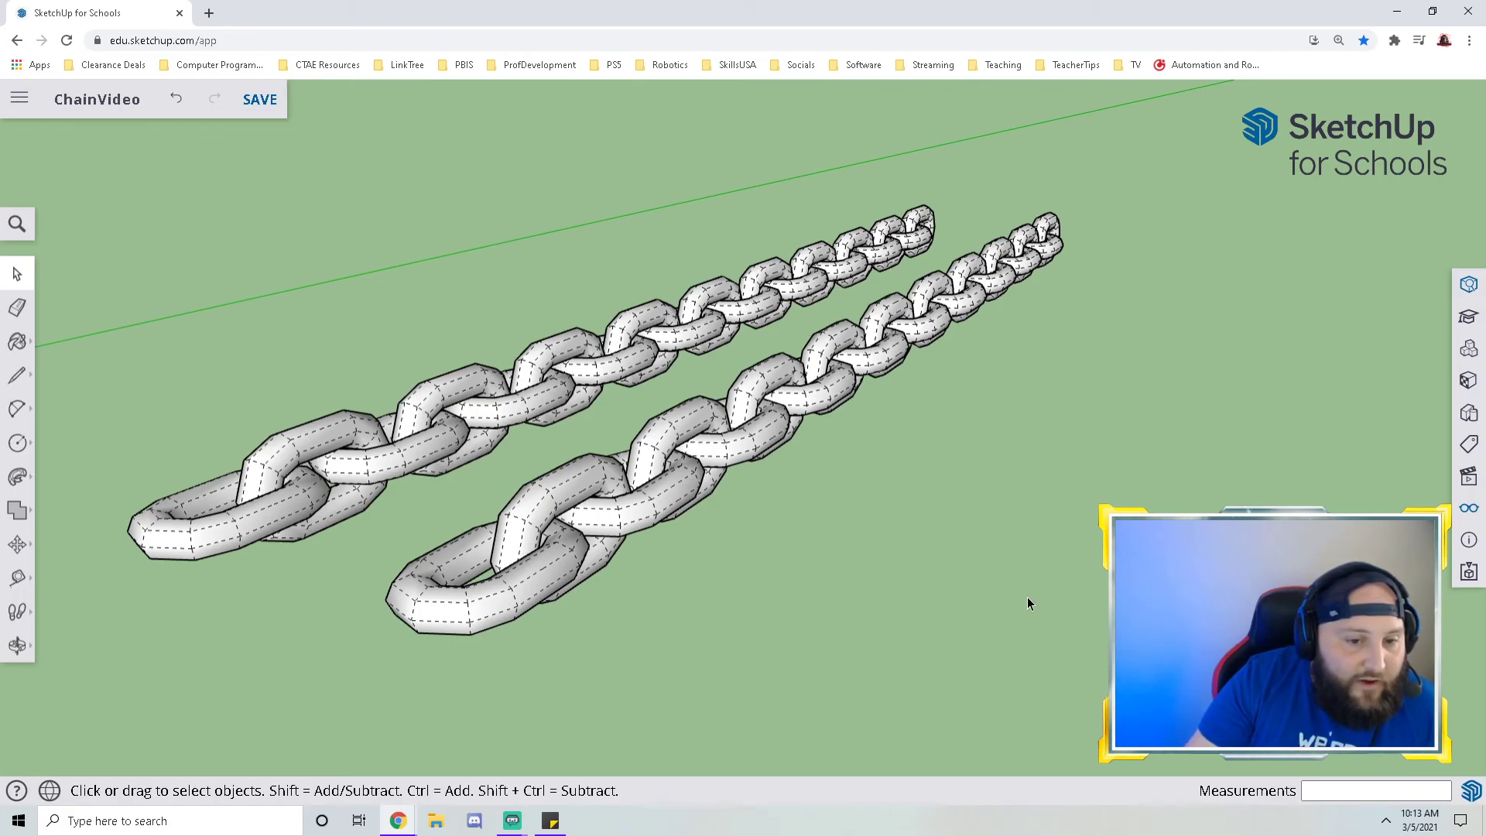
pyautogui.click(619, 517)
pyautogui.click(418, 470)
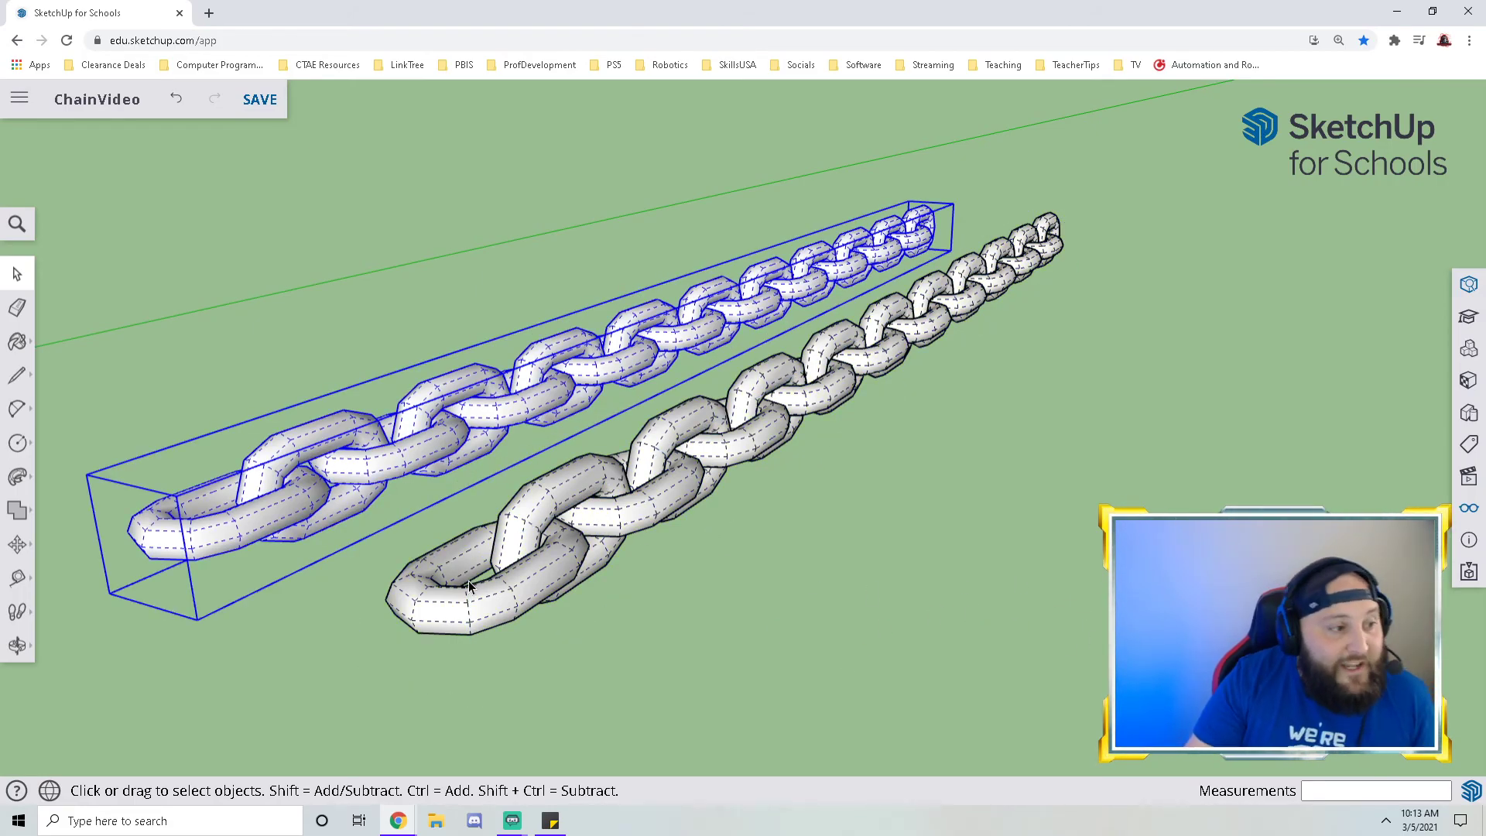